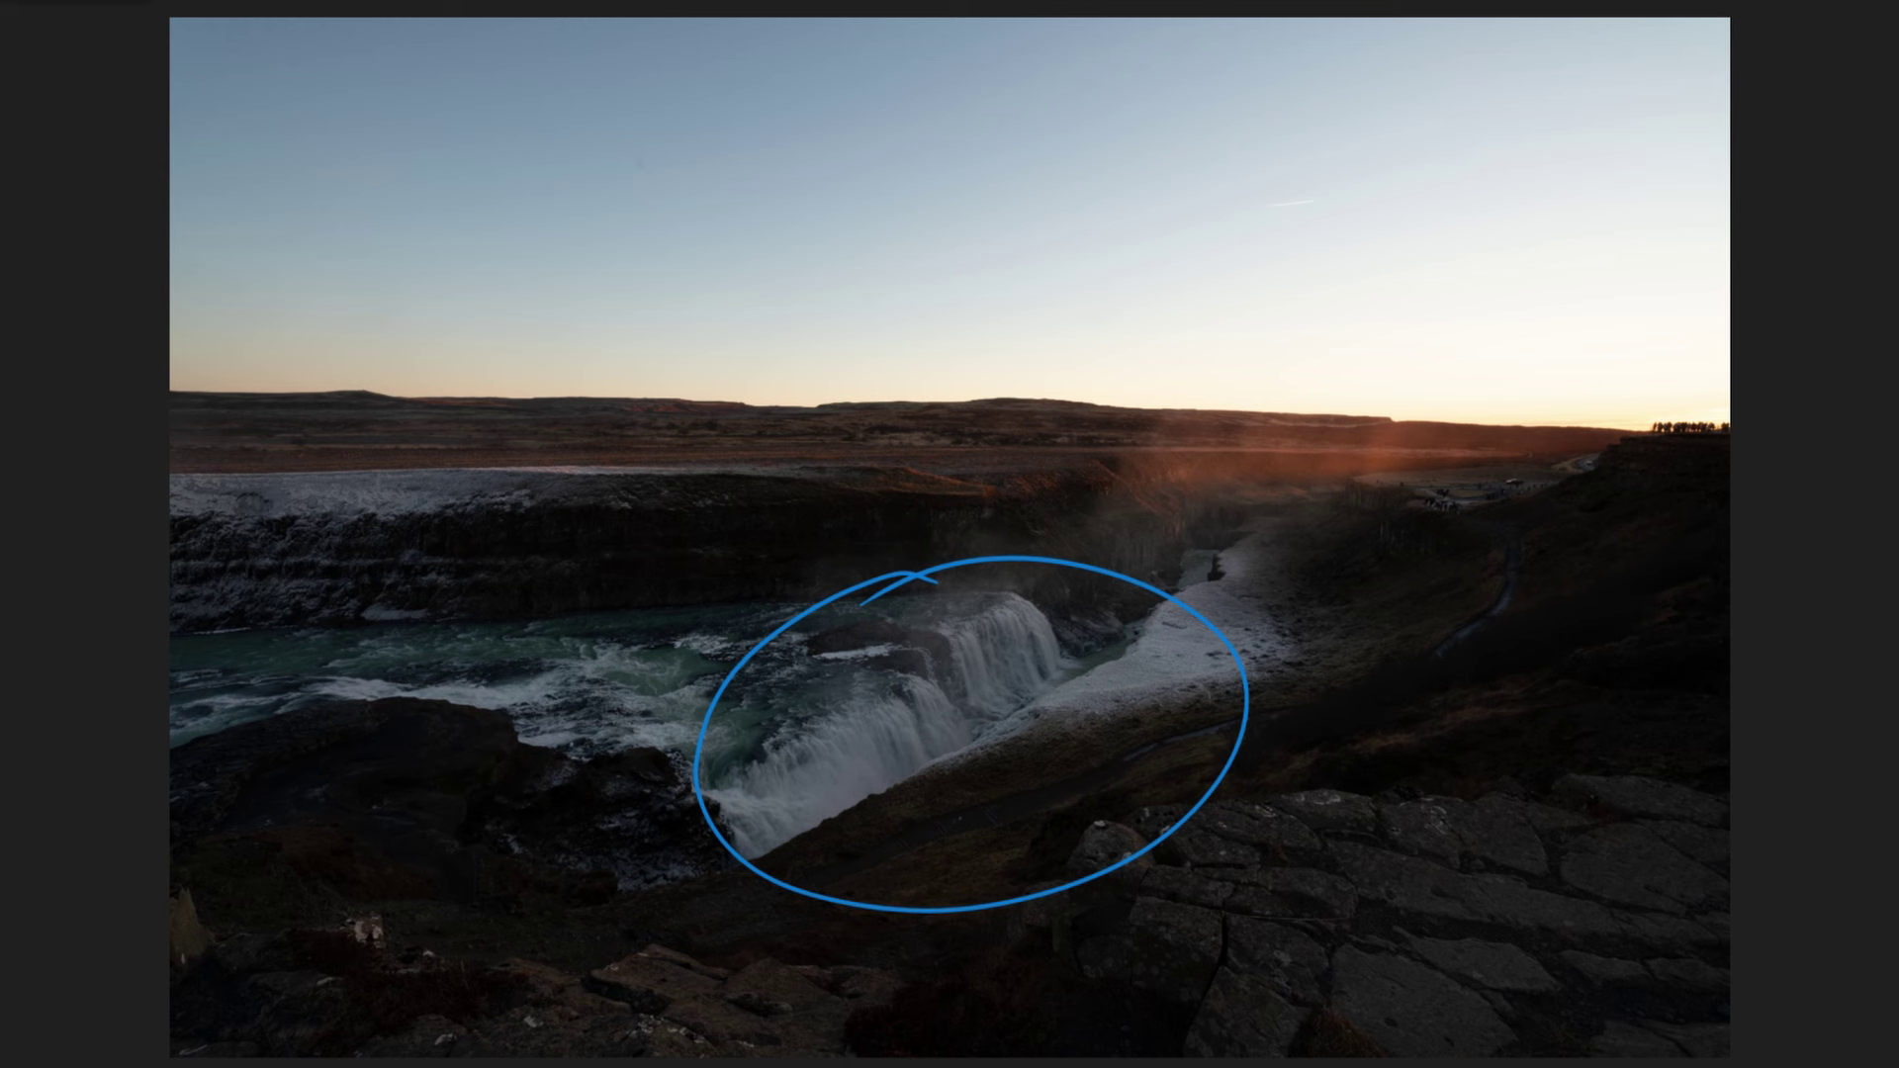
Step: Arrow down to the waterfall and circle the canyon-edge people, then clear all the ink
mouse_move(1060, 451)
left_mouse_down()
mouse_move(1182, 436)
mouse_move(1166, 600)
left_mouse_up()
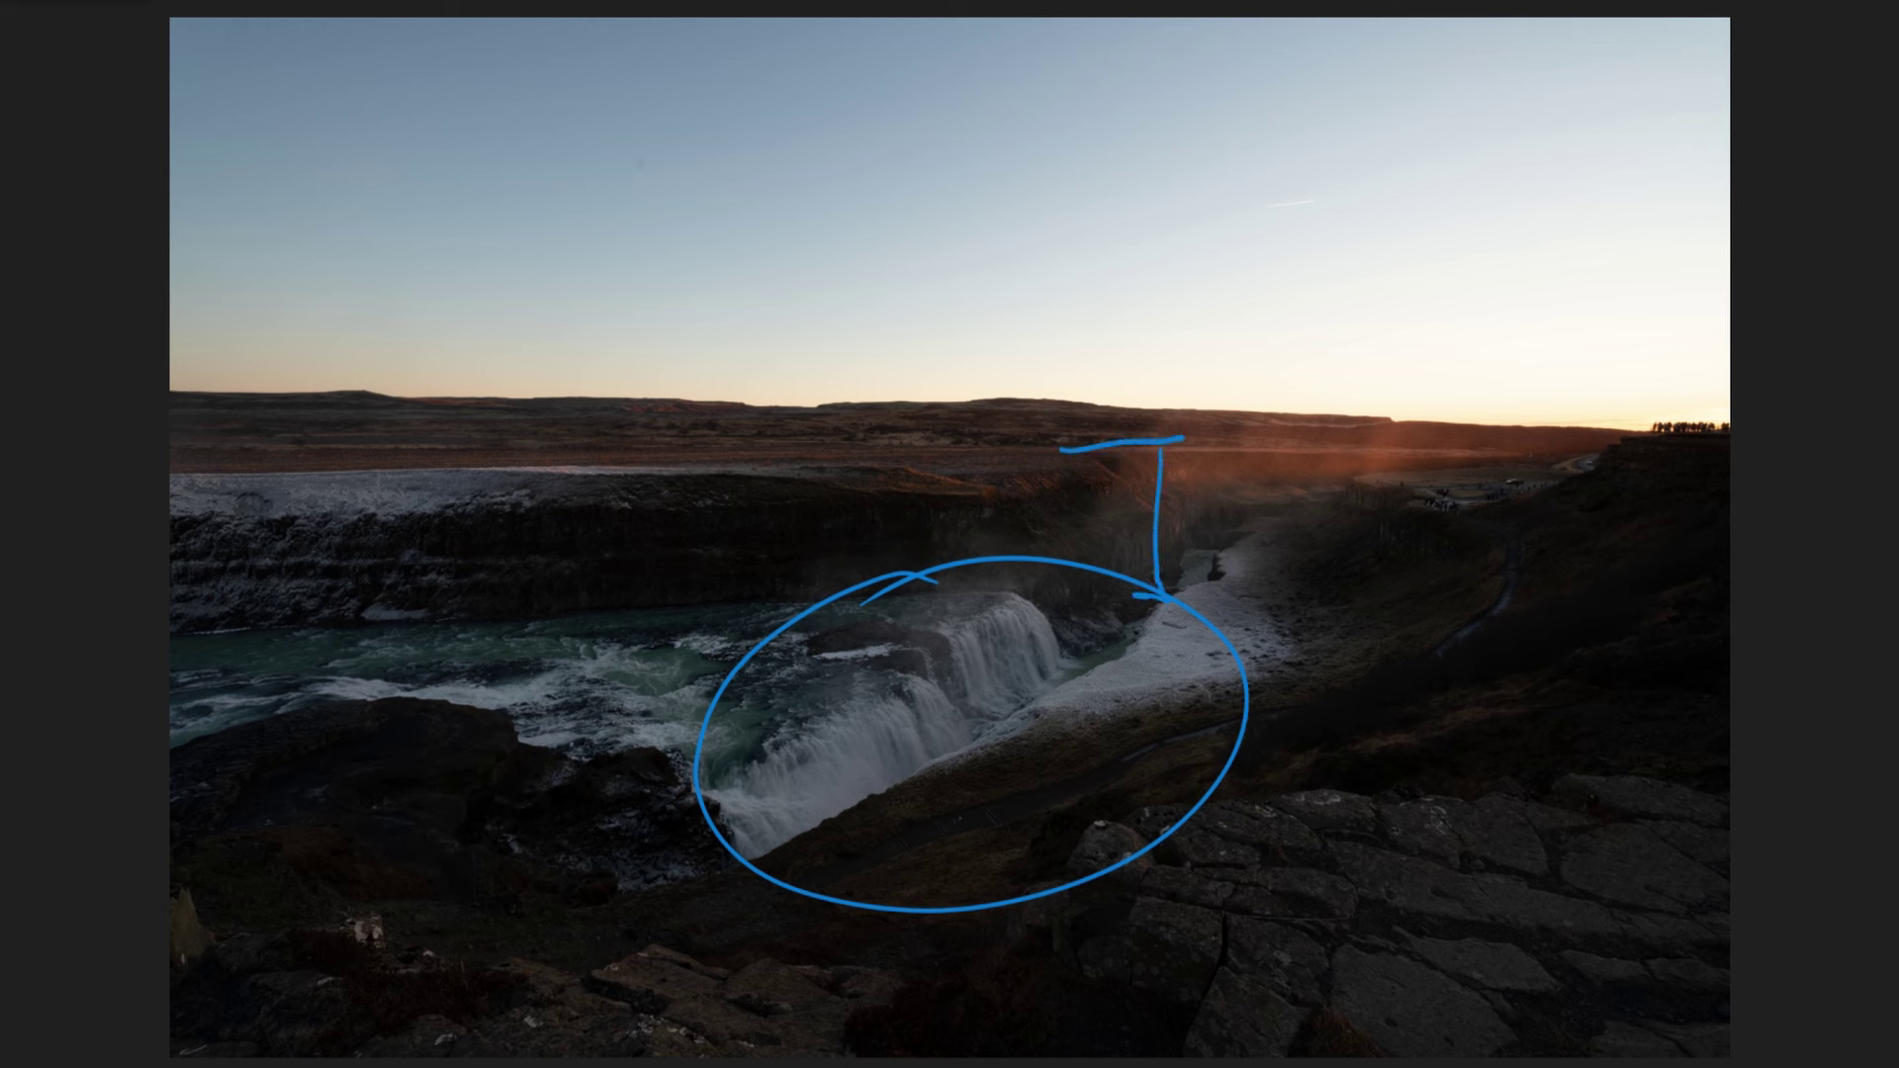
mouse_move(1433, 472)
left_mouse_down()
mouse_move(1431, 532)
mouse_move(1447, 472)
left_mouse_up()
key("Escape")
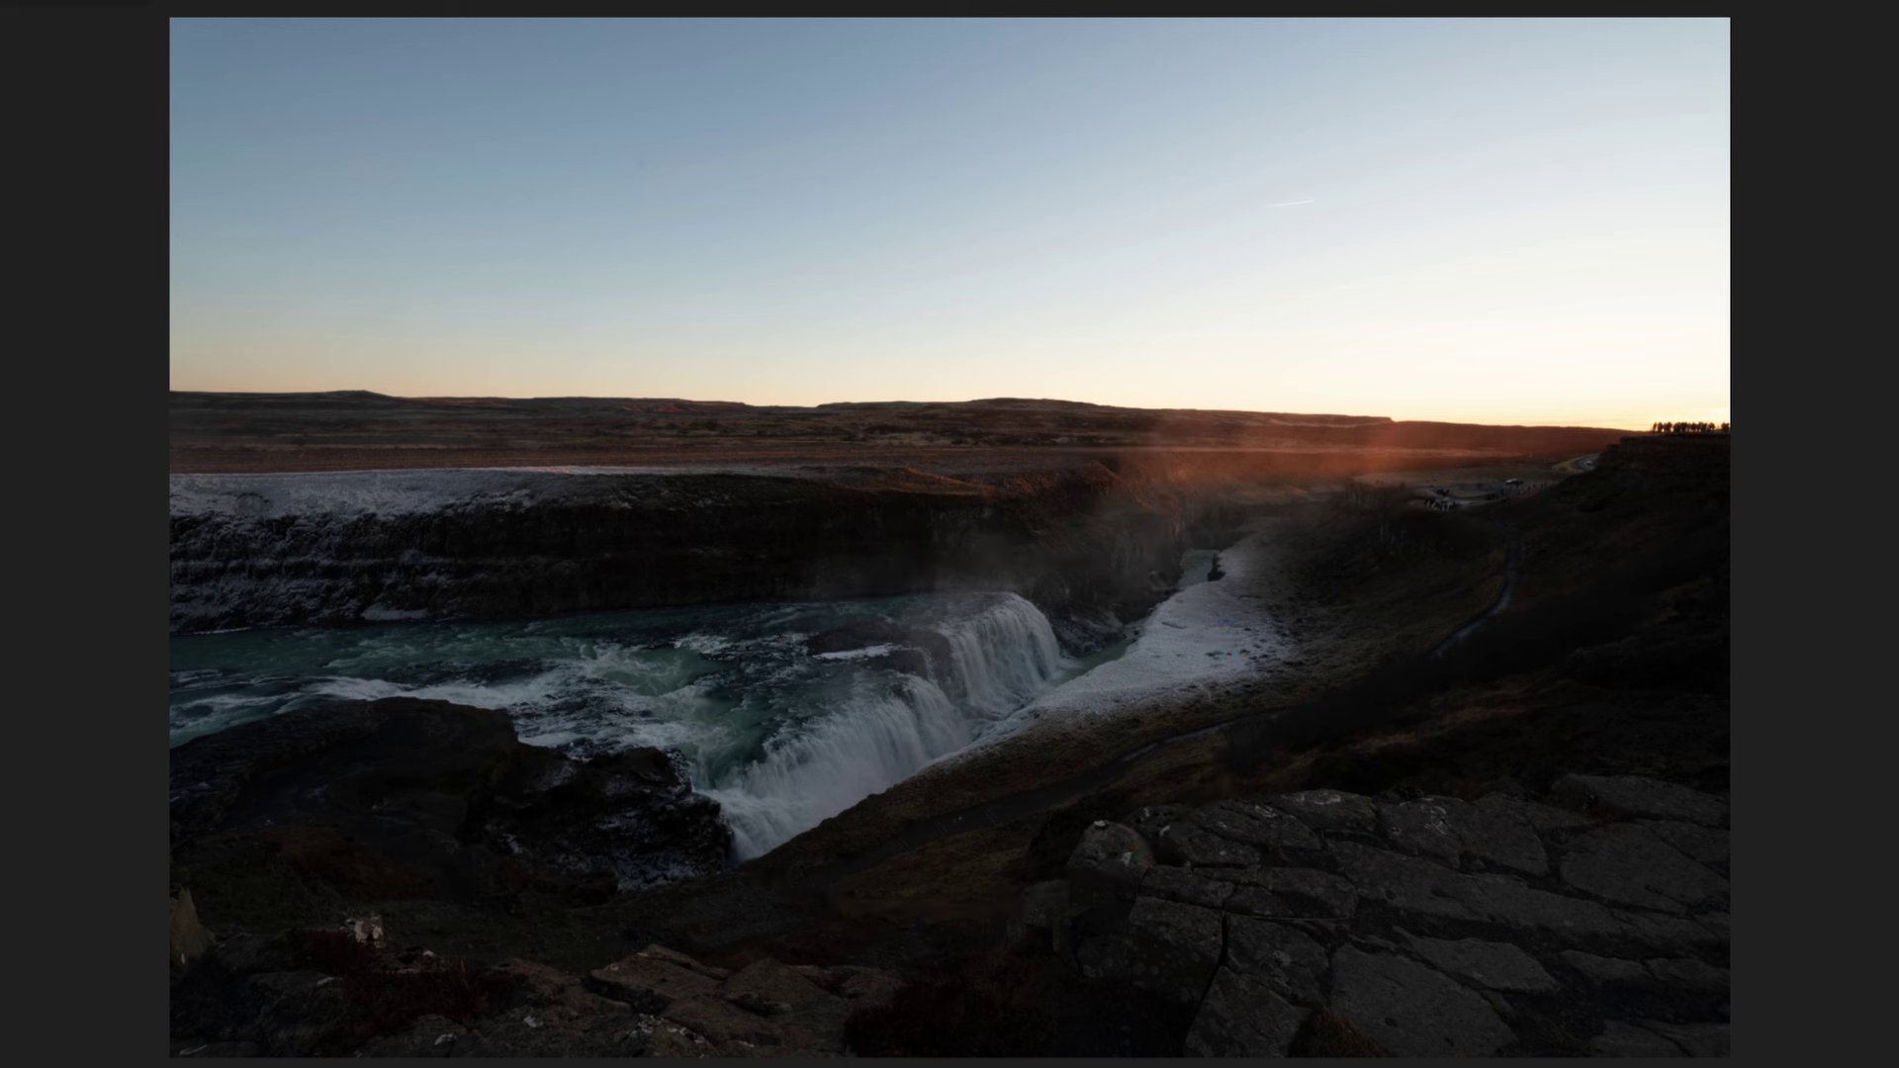
Step: Circle the distant parking area and right-hand treeline, with an arrow pointing at the trees
mouse_move(1441, 450)
left_mouse_down()
mouse_move(1400, 558)
mouse_move(1575, 457)
mouse_move(1444, 435)
left_mouse_up()
mouse_move(1676, 369)
left_mouse_down()
mouse_move(1692, 366)
mouse_move(1718, 460)
mouse_move(1687, 362)
left_mouse_up()
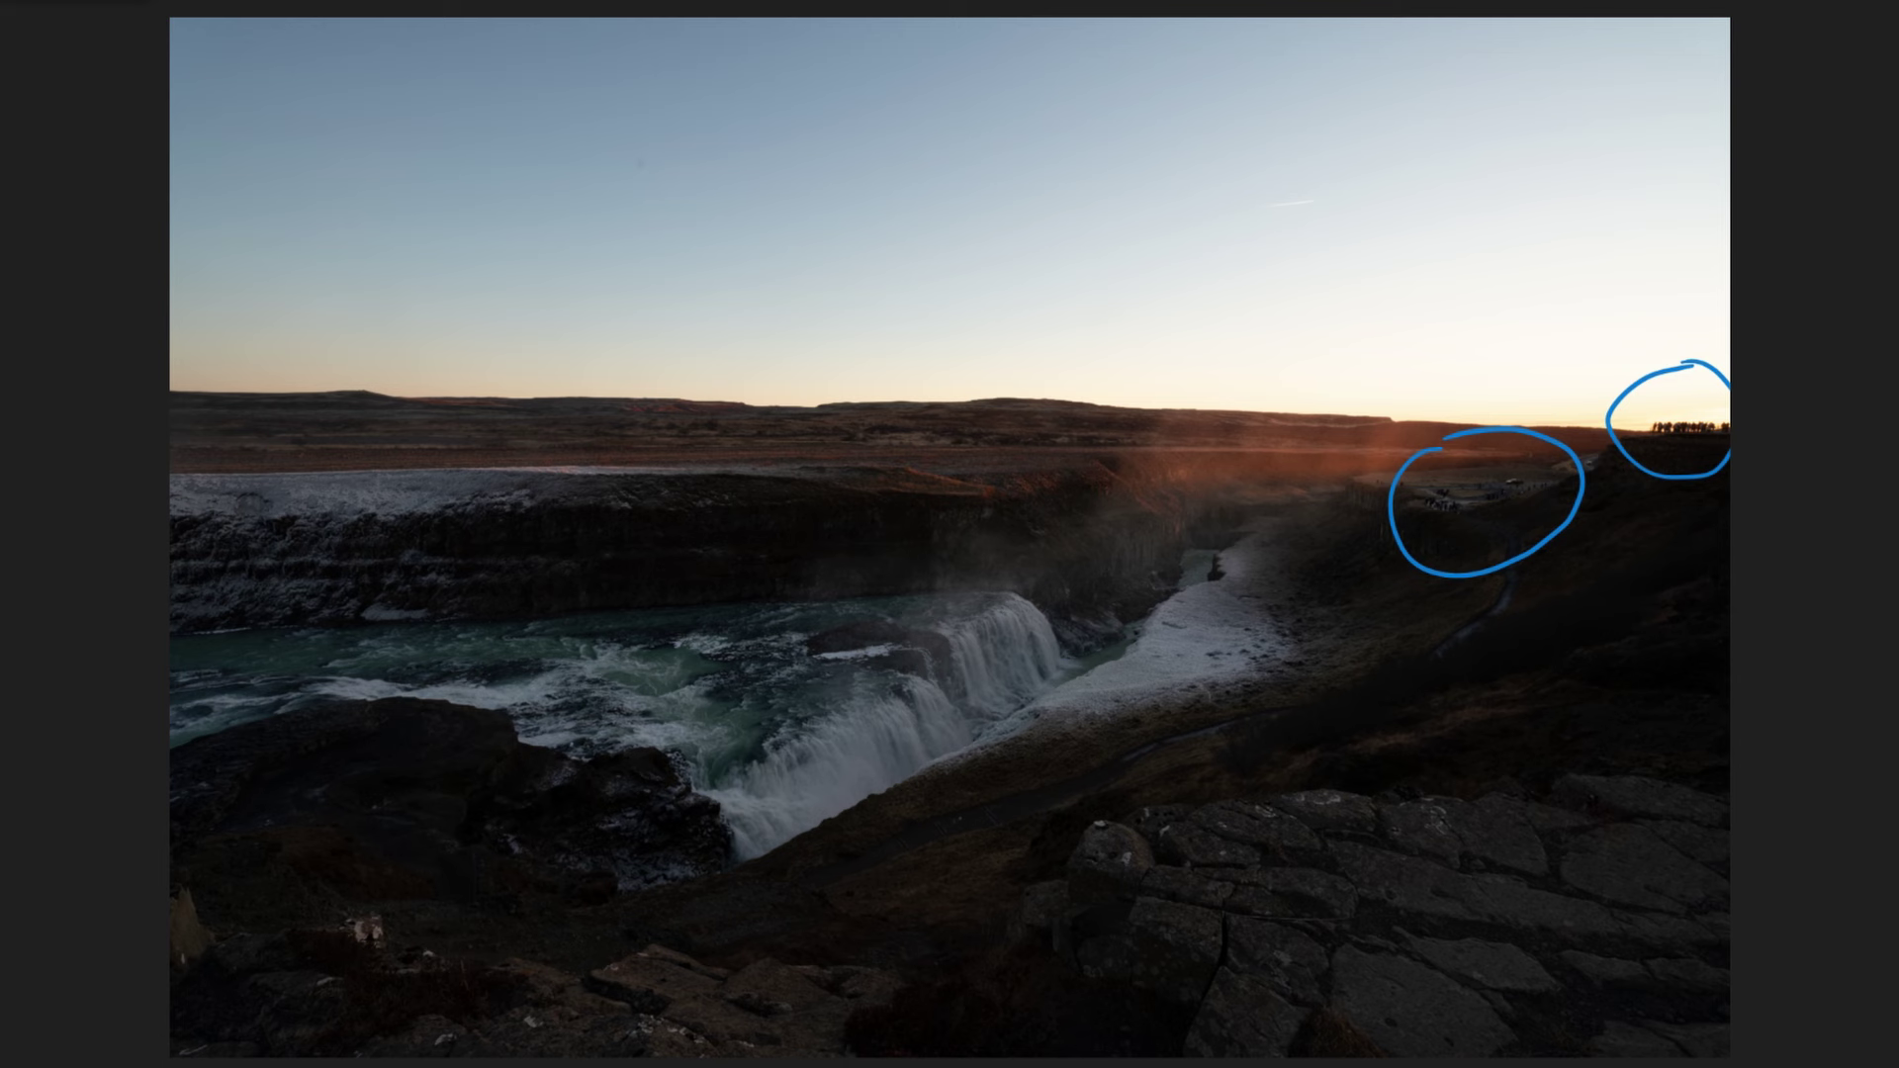
mouse_move(1601, 312)
left_mouse_down()
mouse_move(1644, 359)
mouse_move(1647, 340)
left_mouse_up()
Step: Scribble a wavy line across the sky and arrow-mark the foreground rocks
left_click_drag(202, 141, 1138, 121)
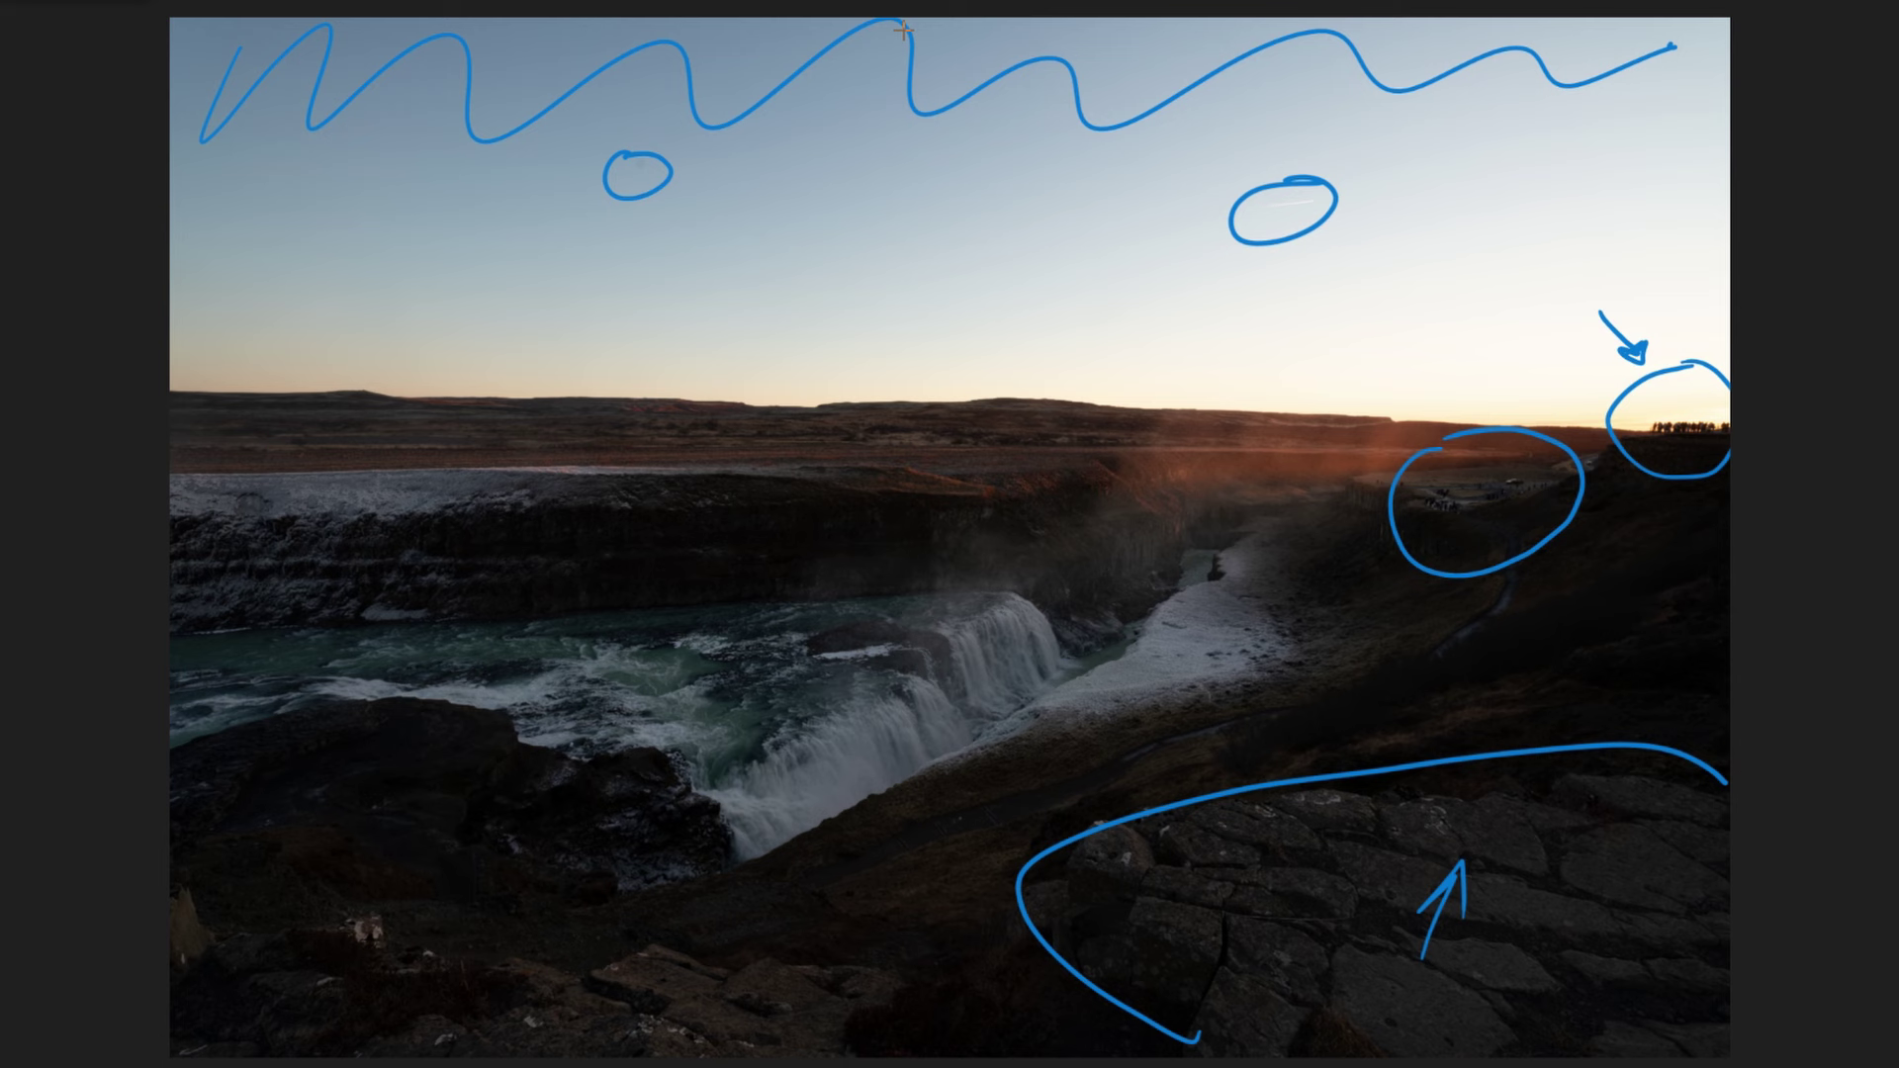
left_click_drag(1494, 439, 1512, 477)
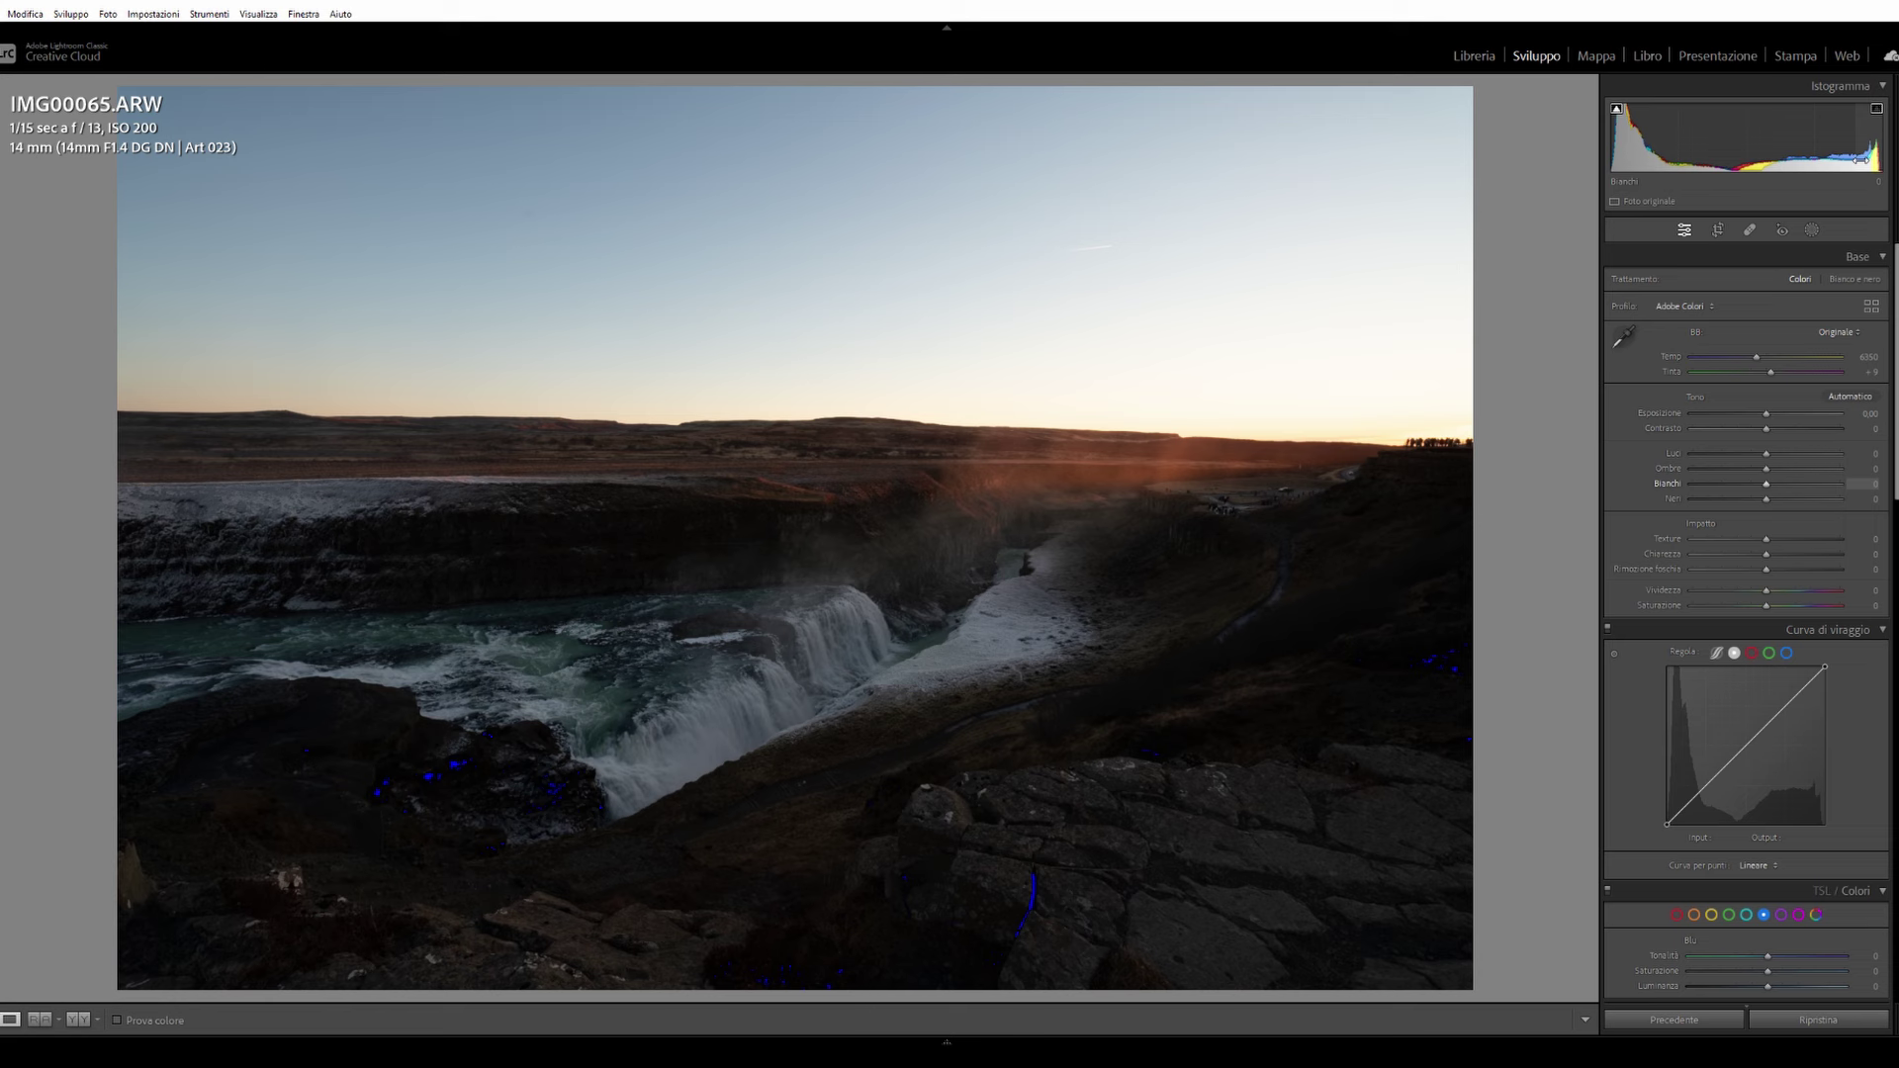
Step: Add a Select Sky mask and darken its exposure
left_click(1812, 230)
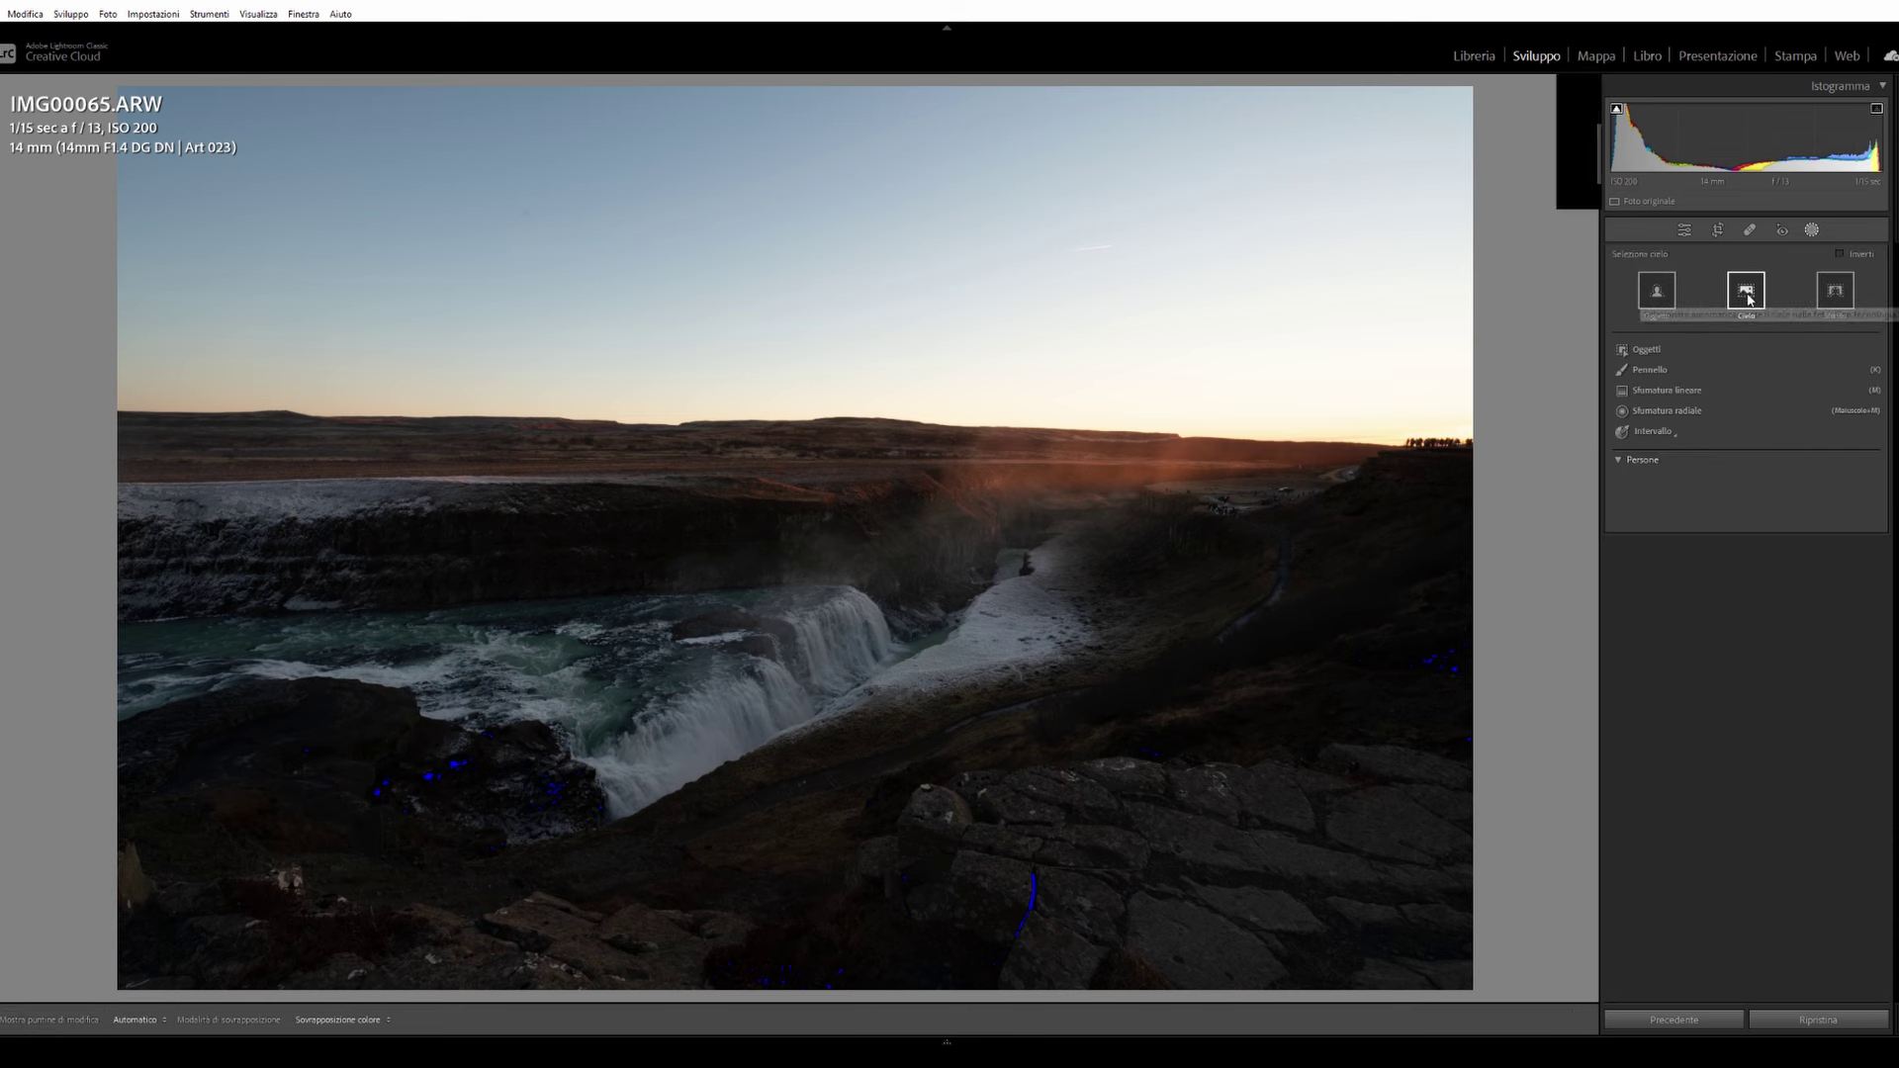
left_click(1747, 293)
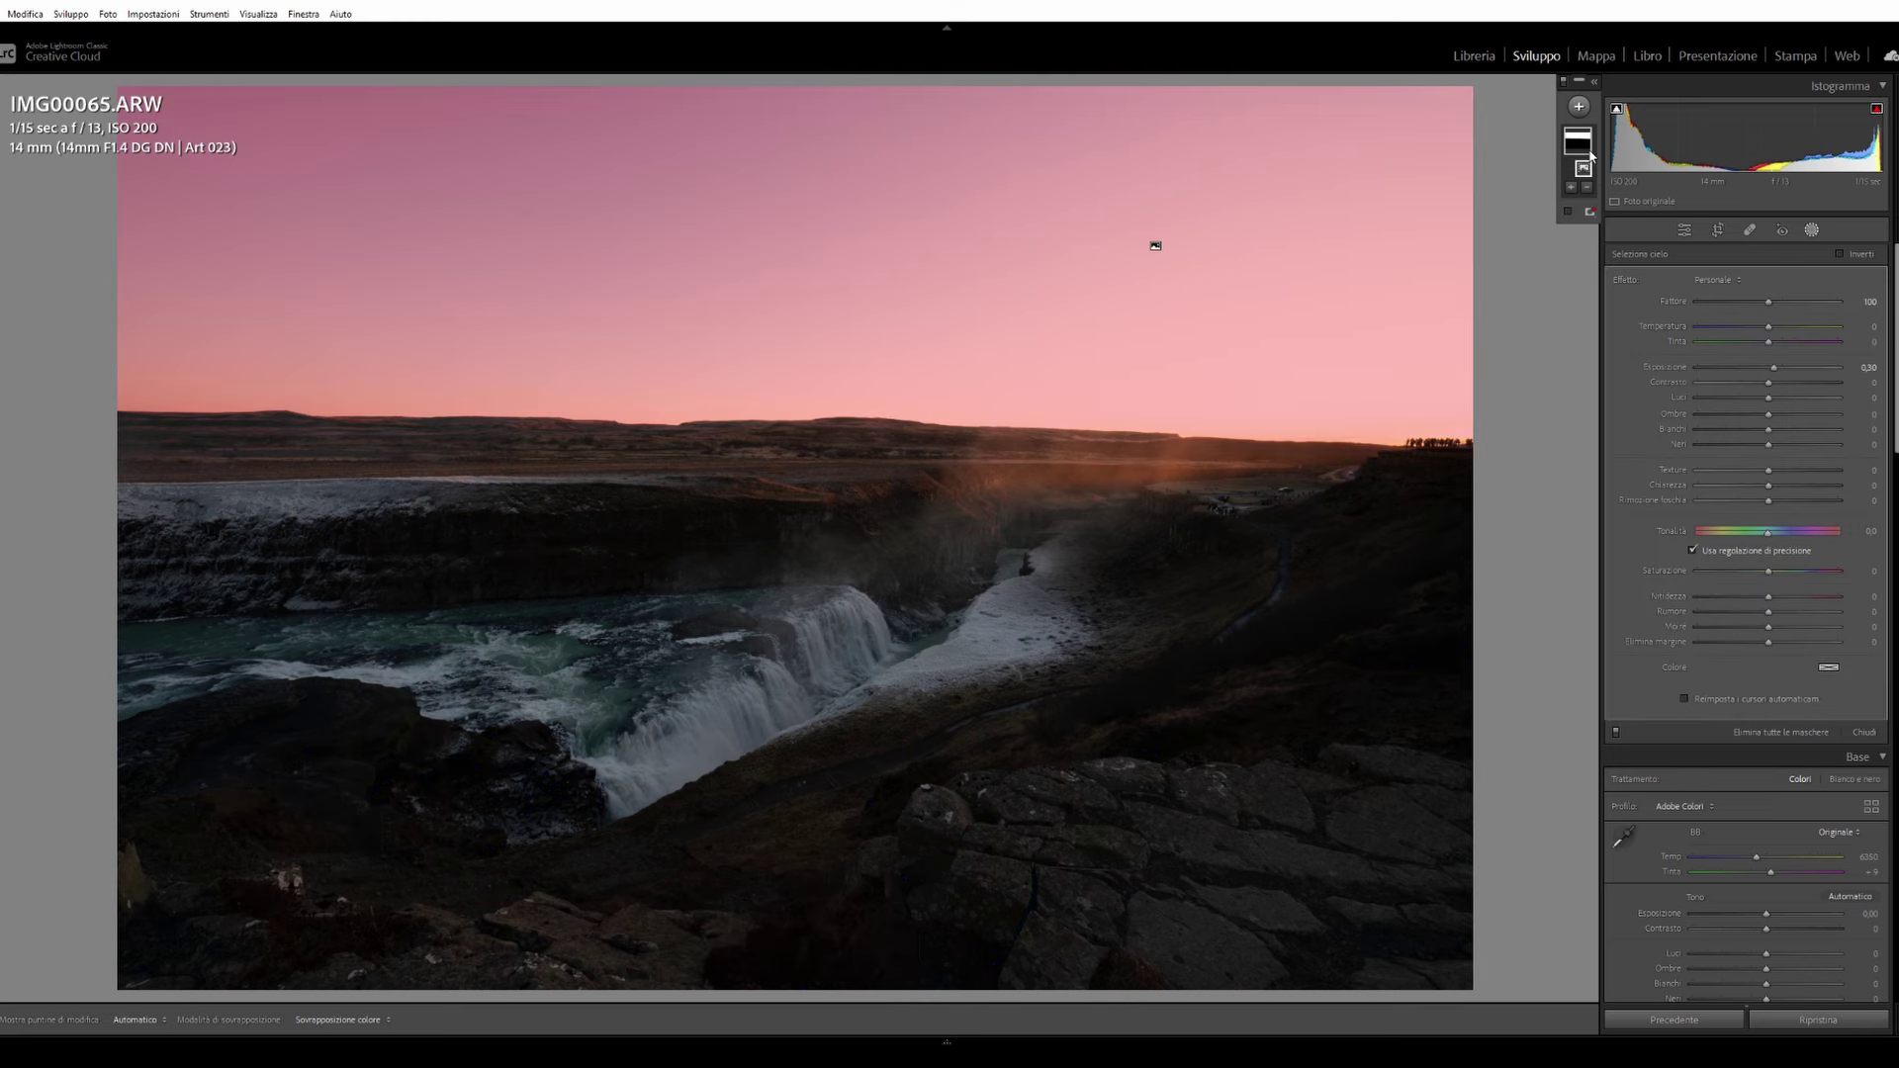
mouse_move(1773, 367)
left_mouse_down()
mouse_move(1748, 369)
mouse_move(1773, 369)
left_mouse_up()
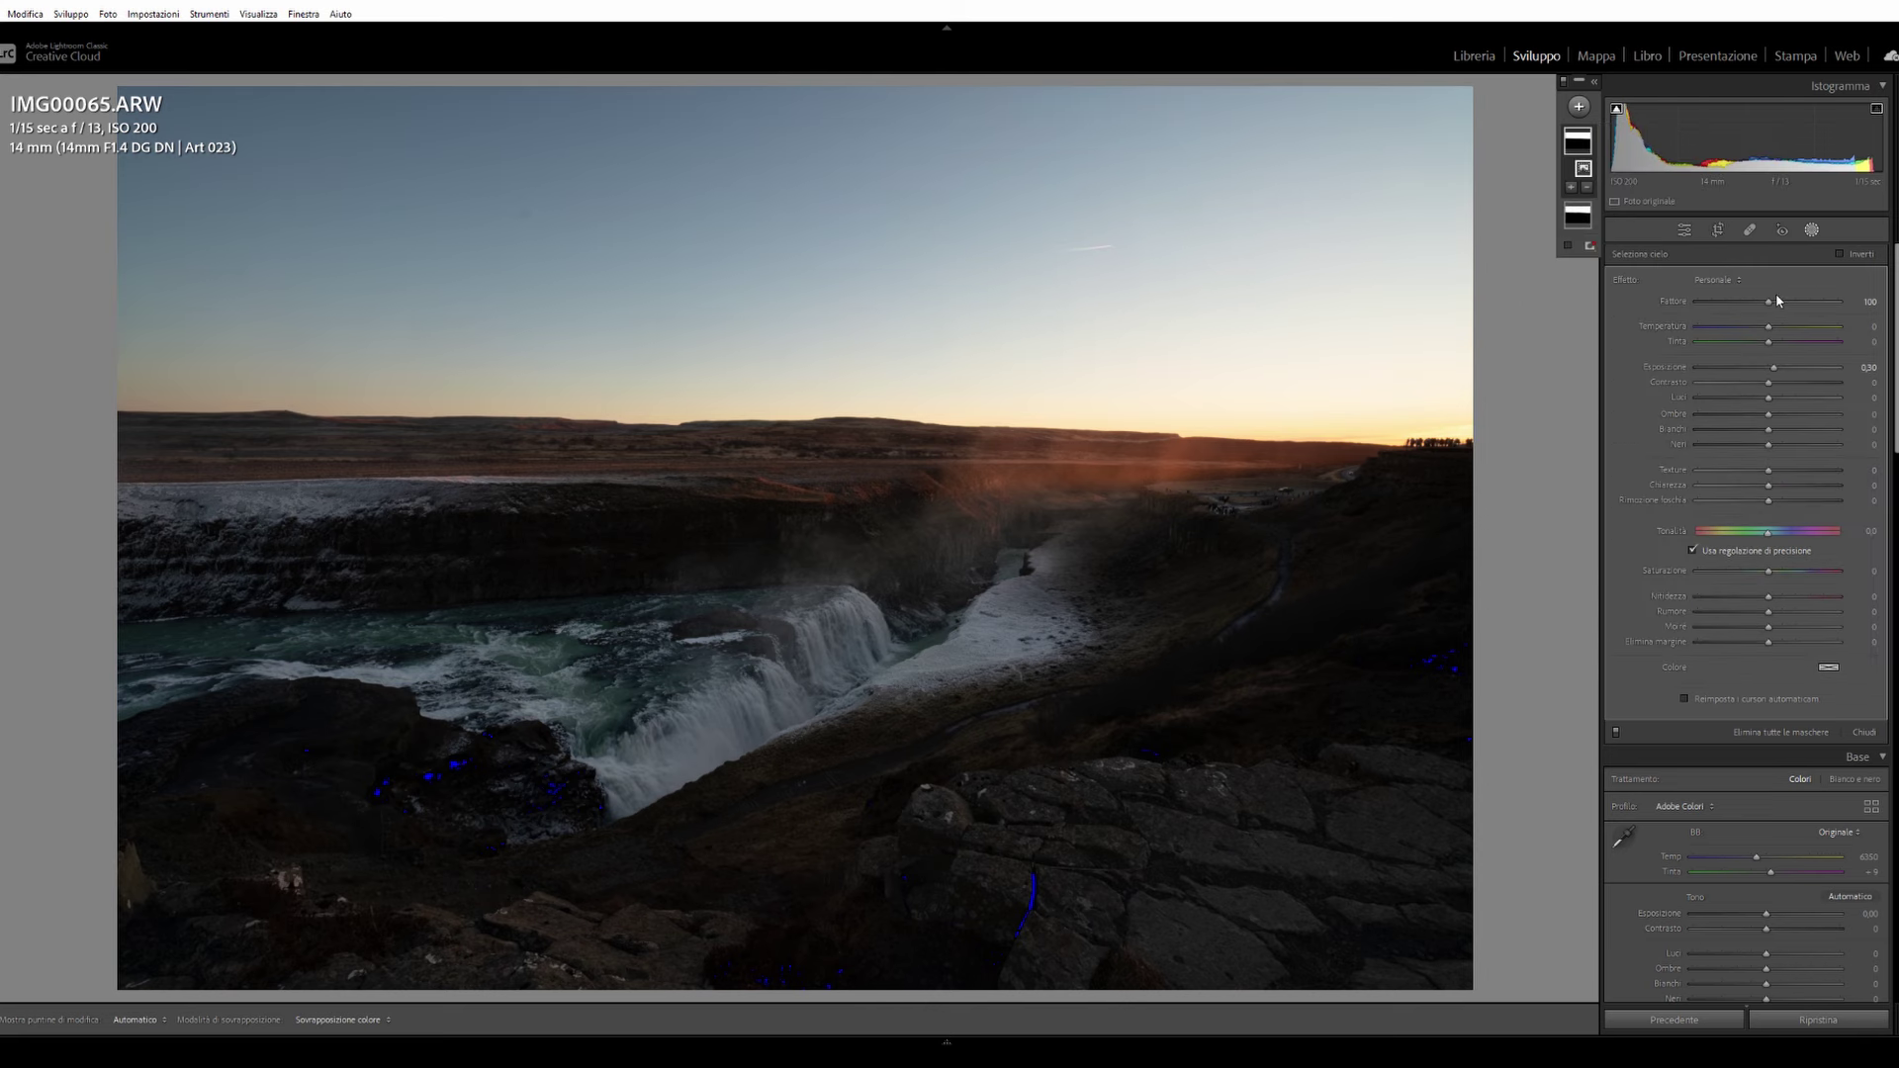
Step: Brighten an inverted foreground mask to +1.00 exposure and set the sky mask to -0.75
left_click(1863, 254)
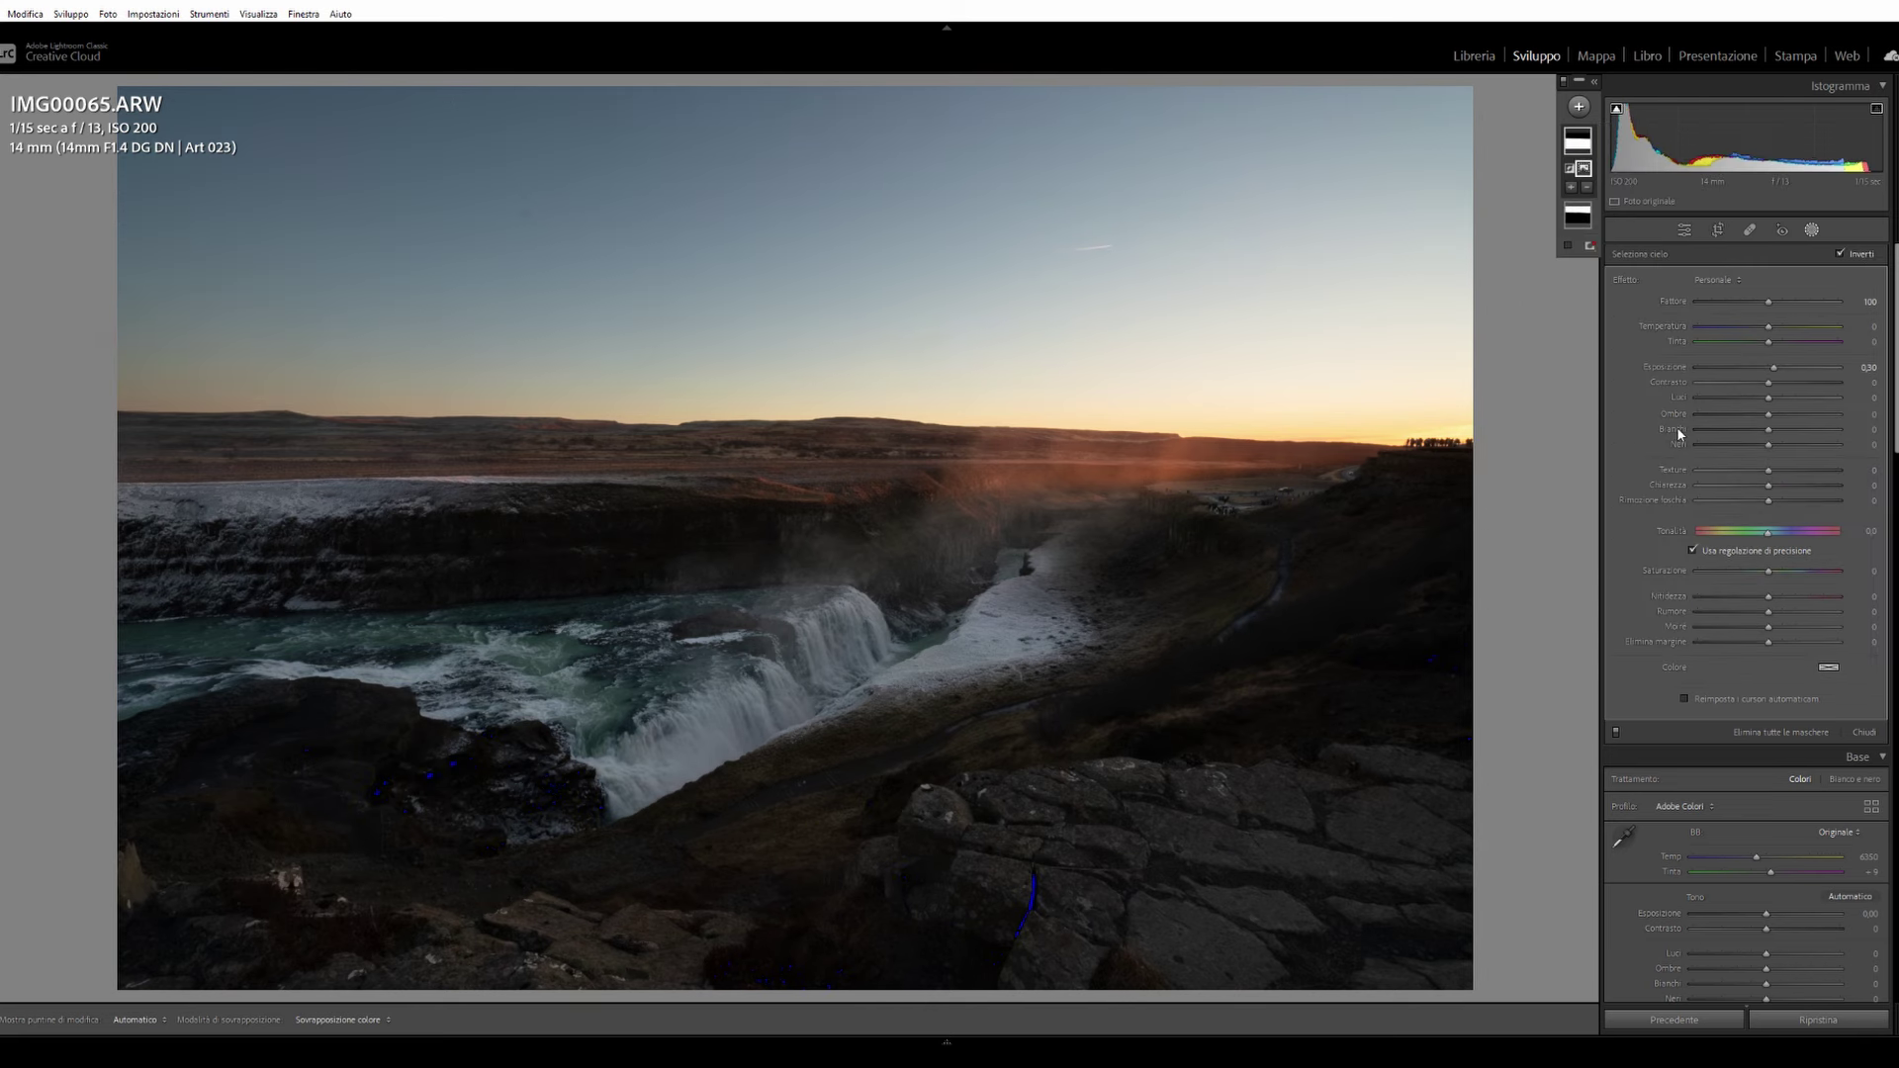
mouse_move(1582, 168)
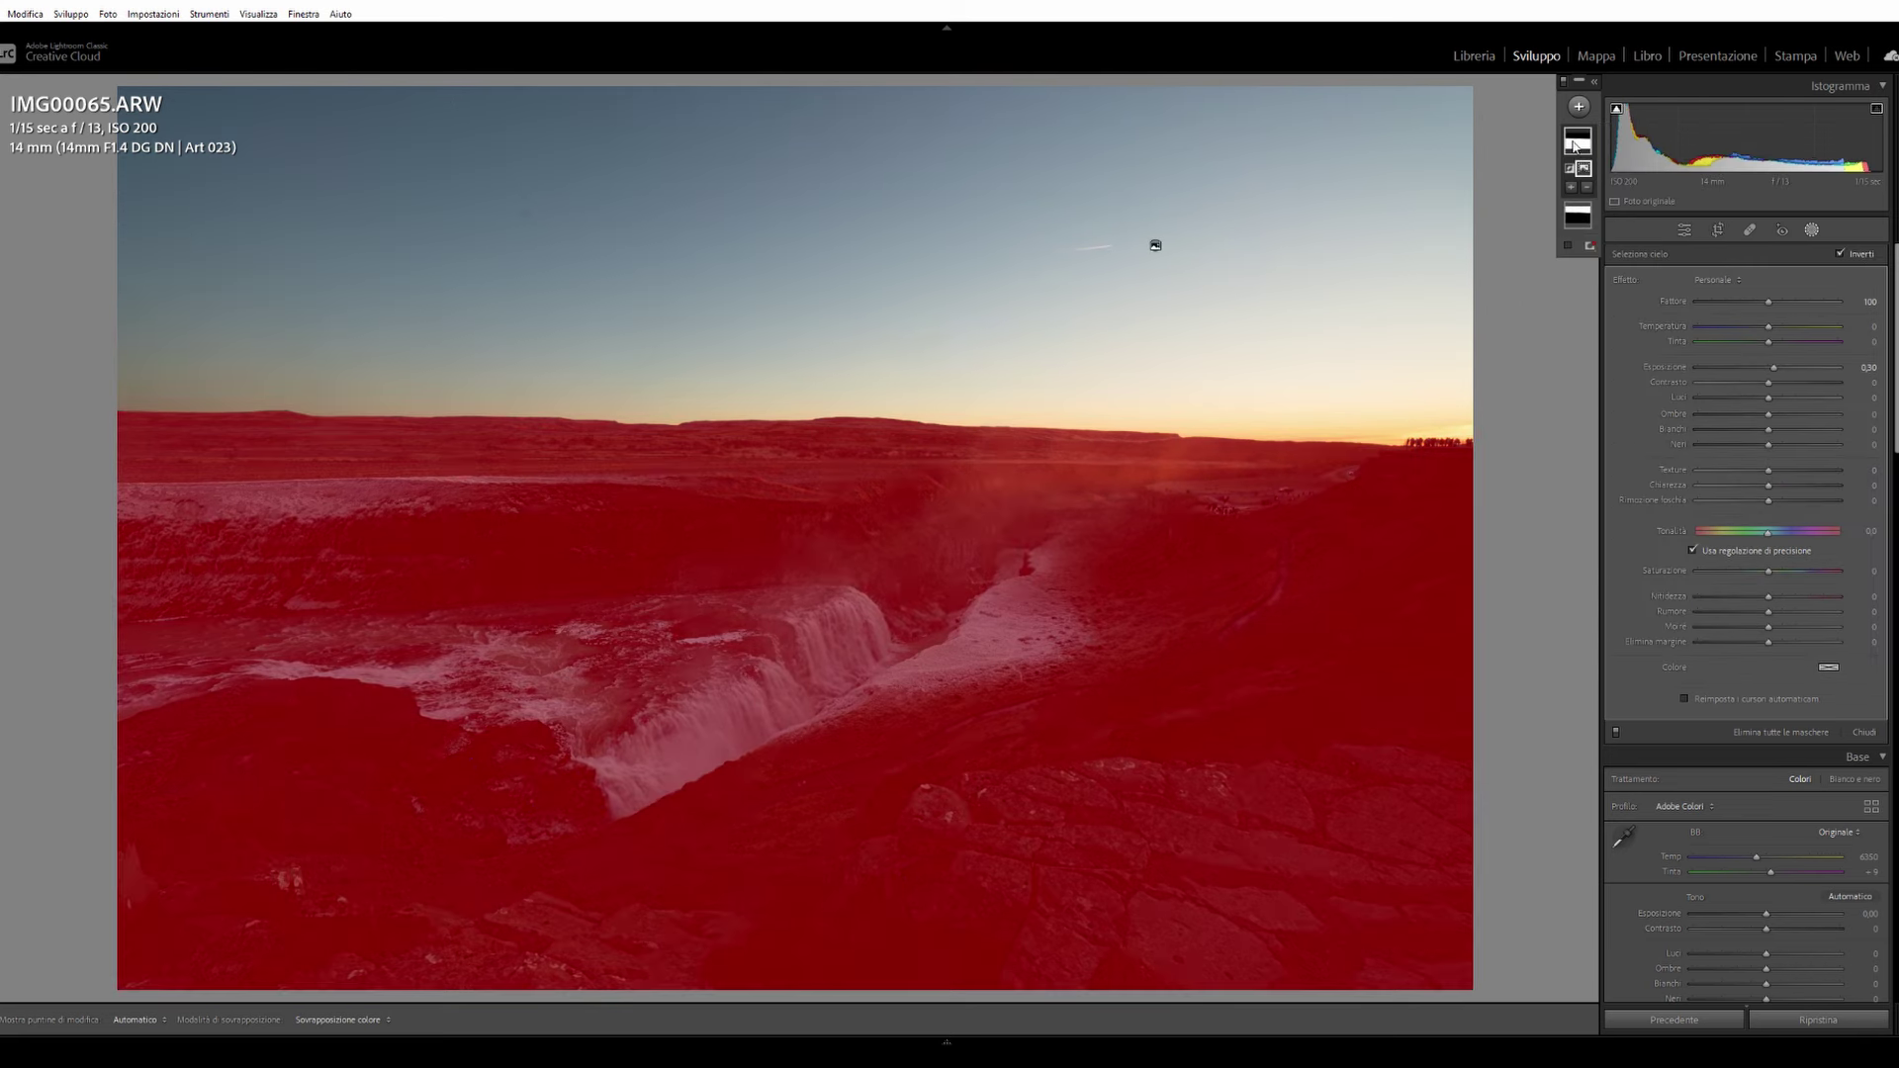
left_click_drag(1774, 367, 1789, 368)
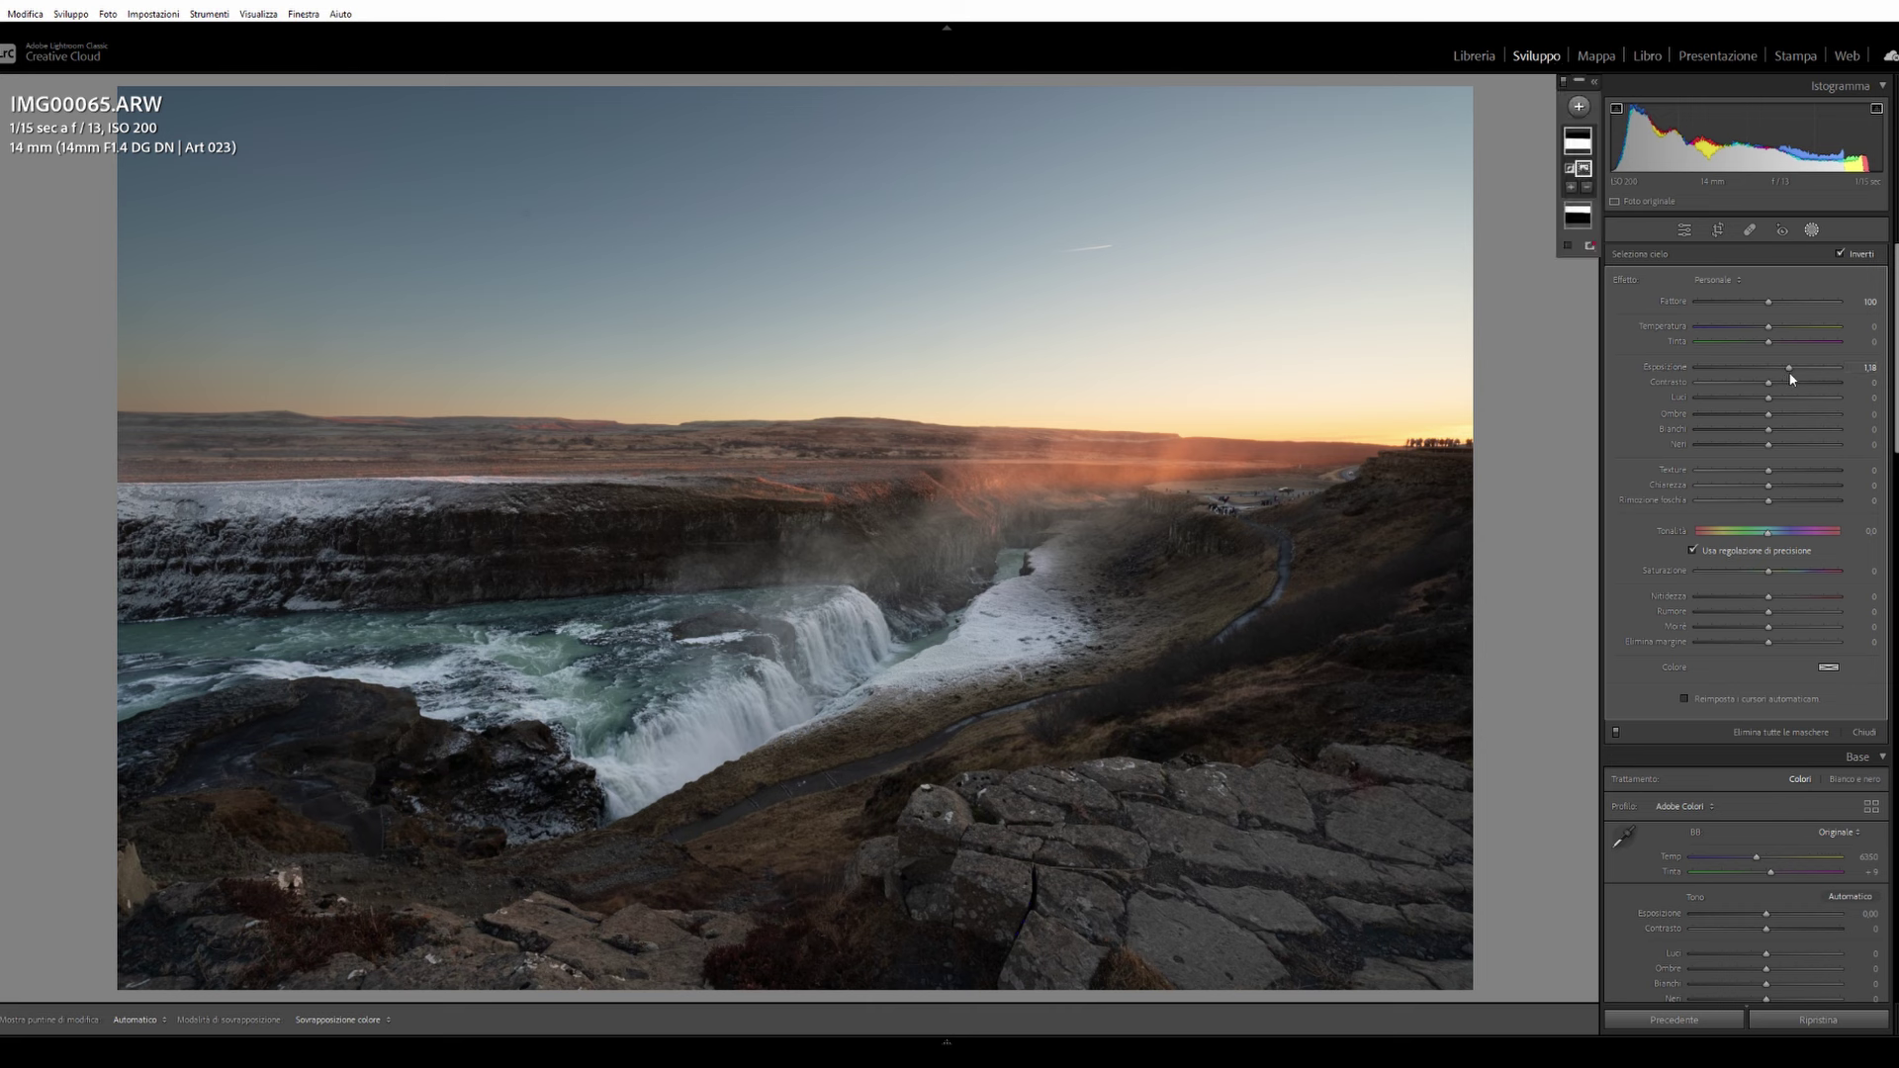
left_click_drag(1790, 368, 1783, 367)
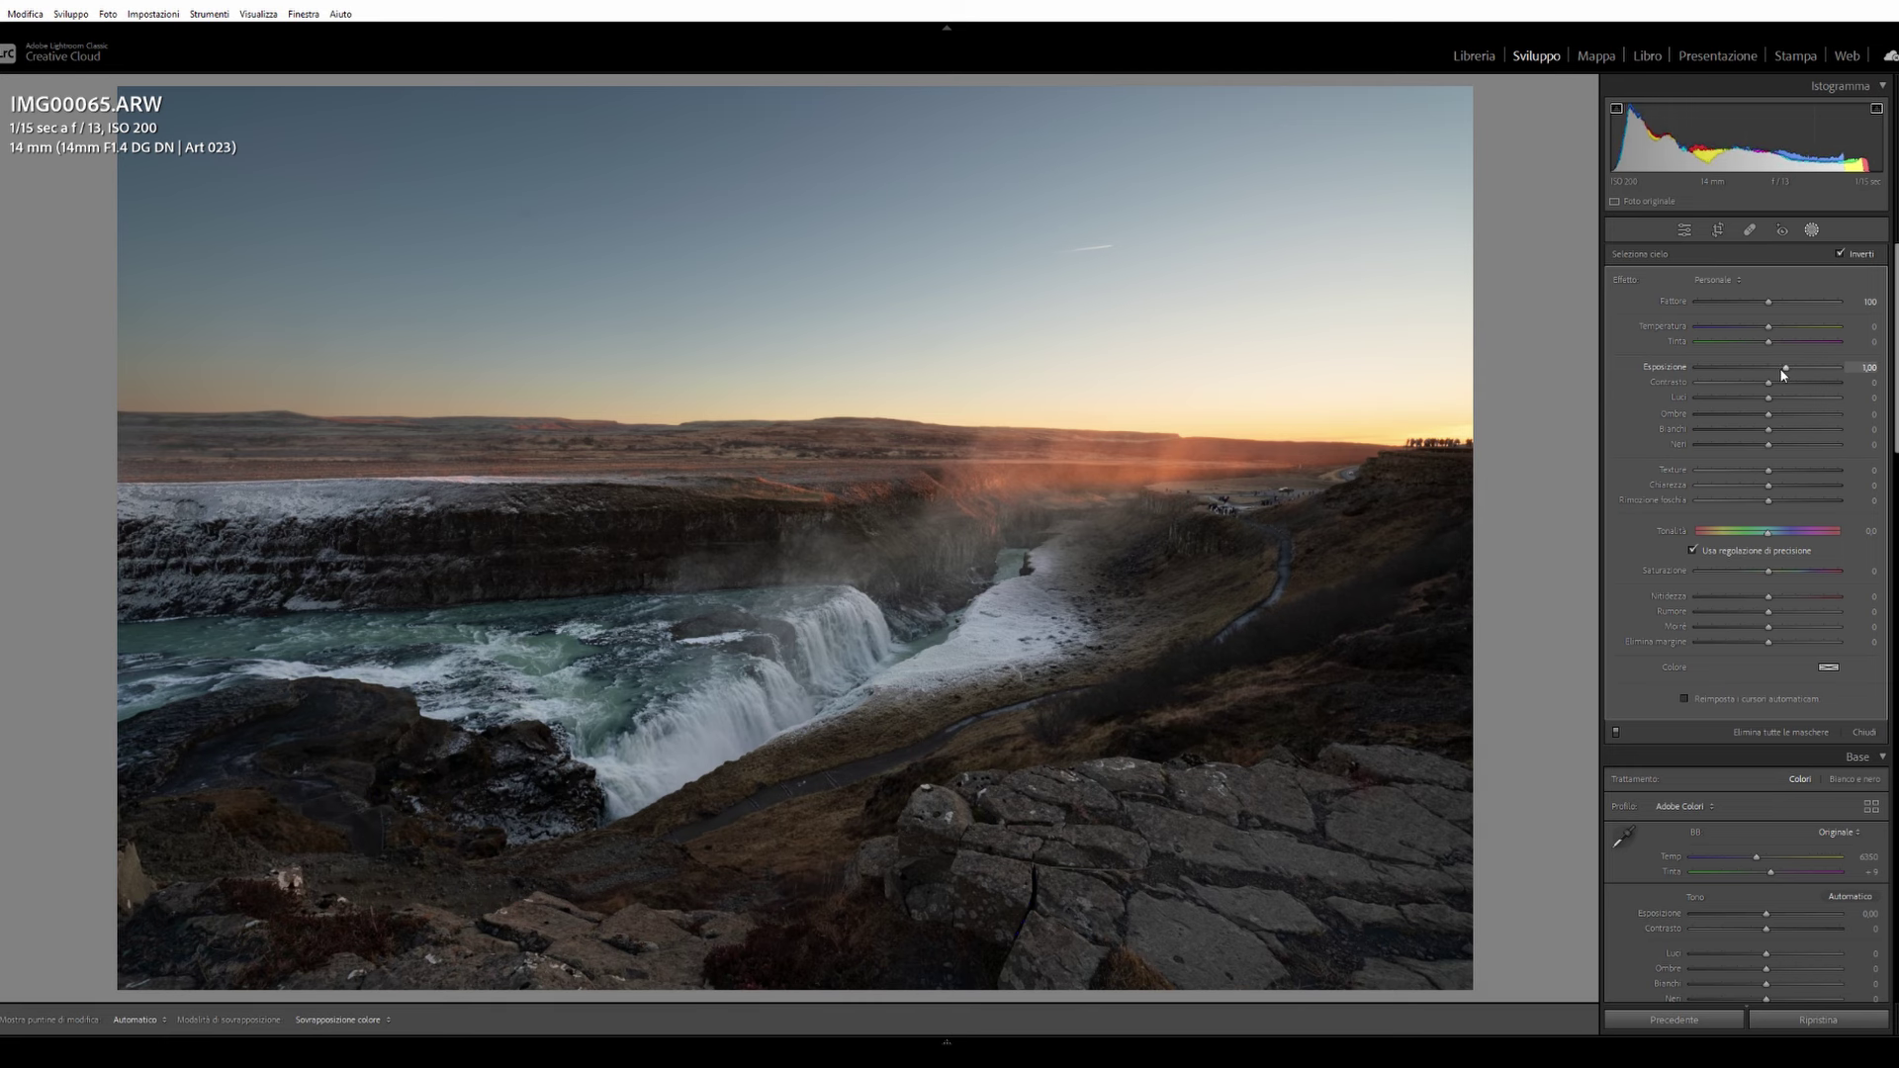
left_click(1577, 175)
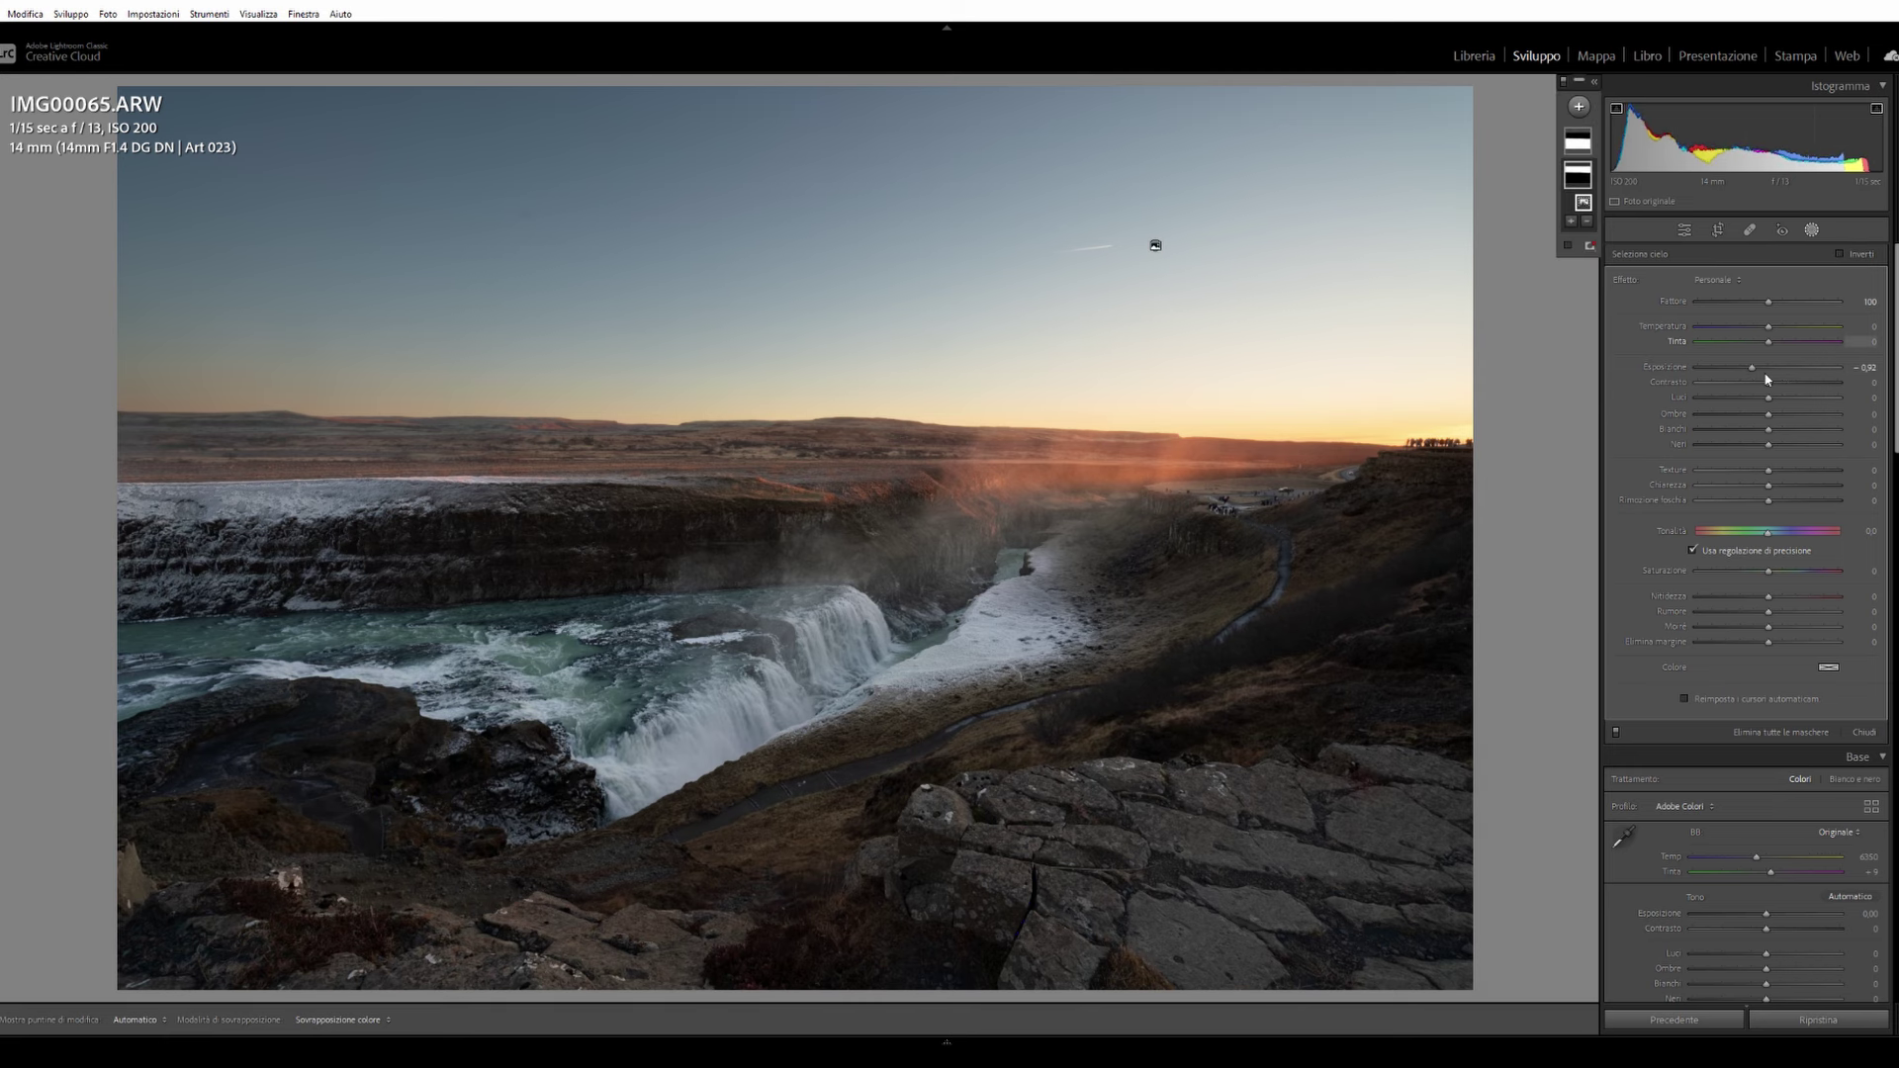
left_click_drag(1751, 367, 1755, 367)
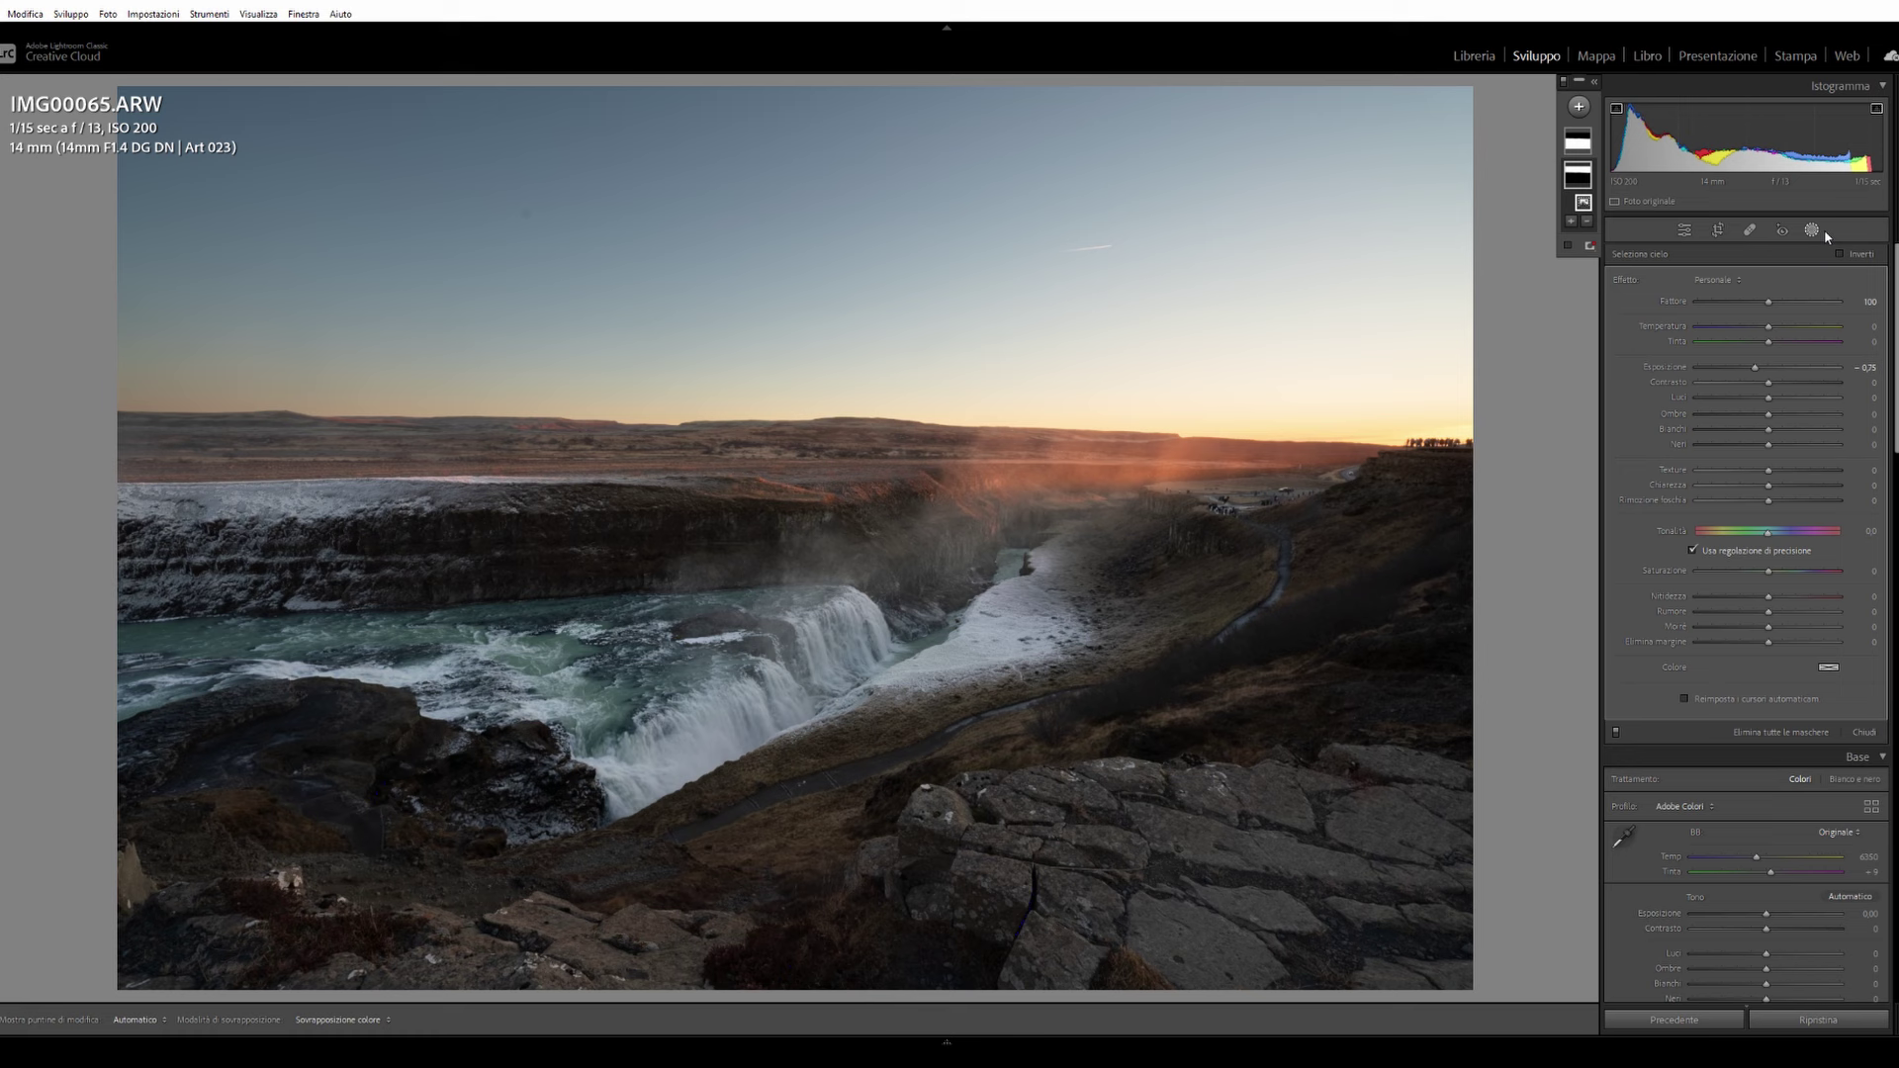
left_click(1816, 231)
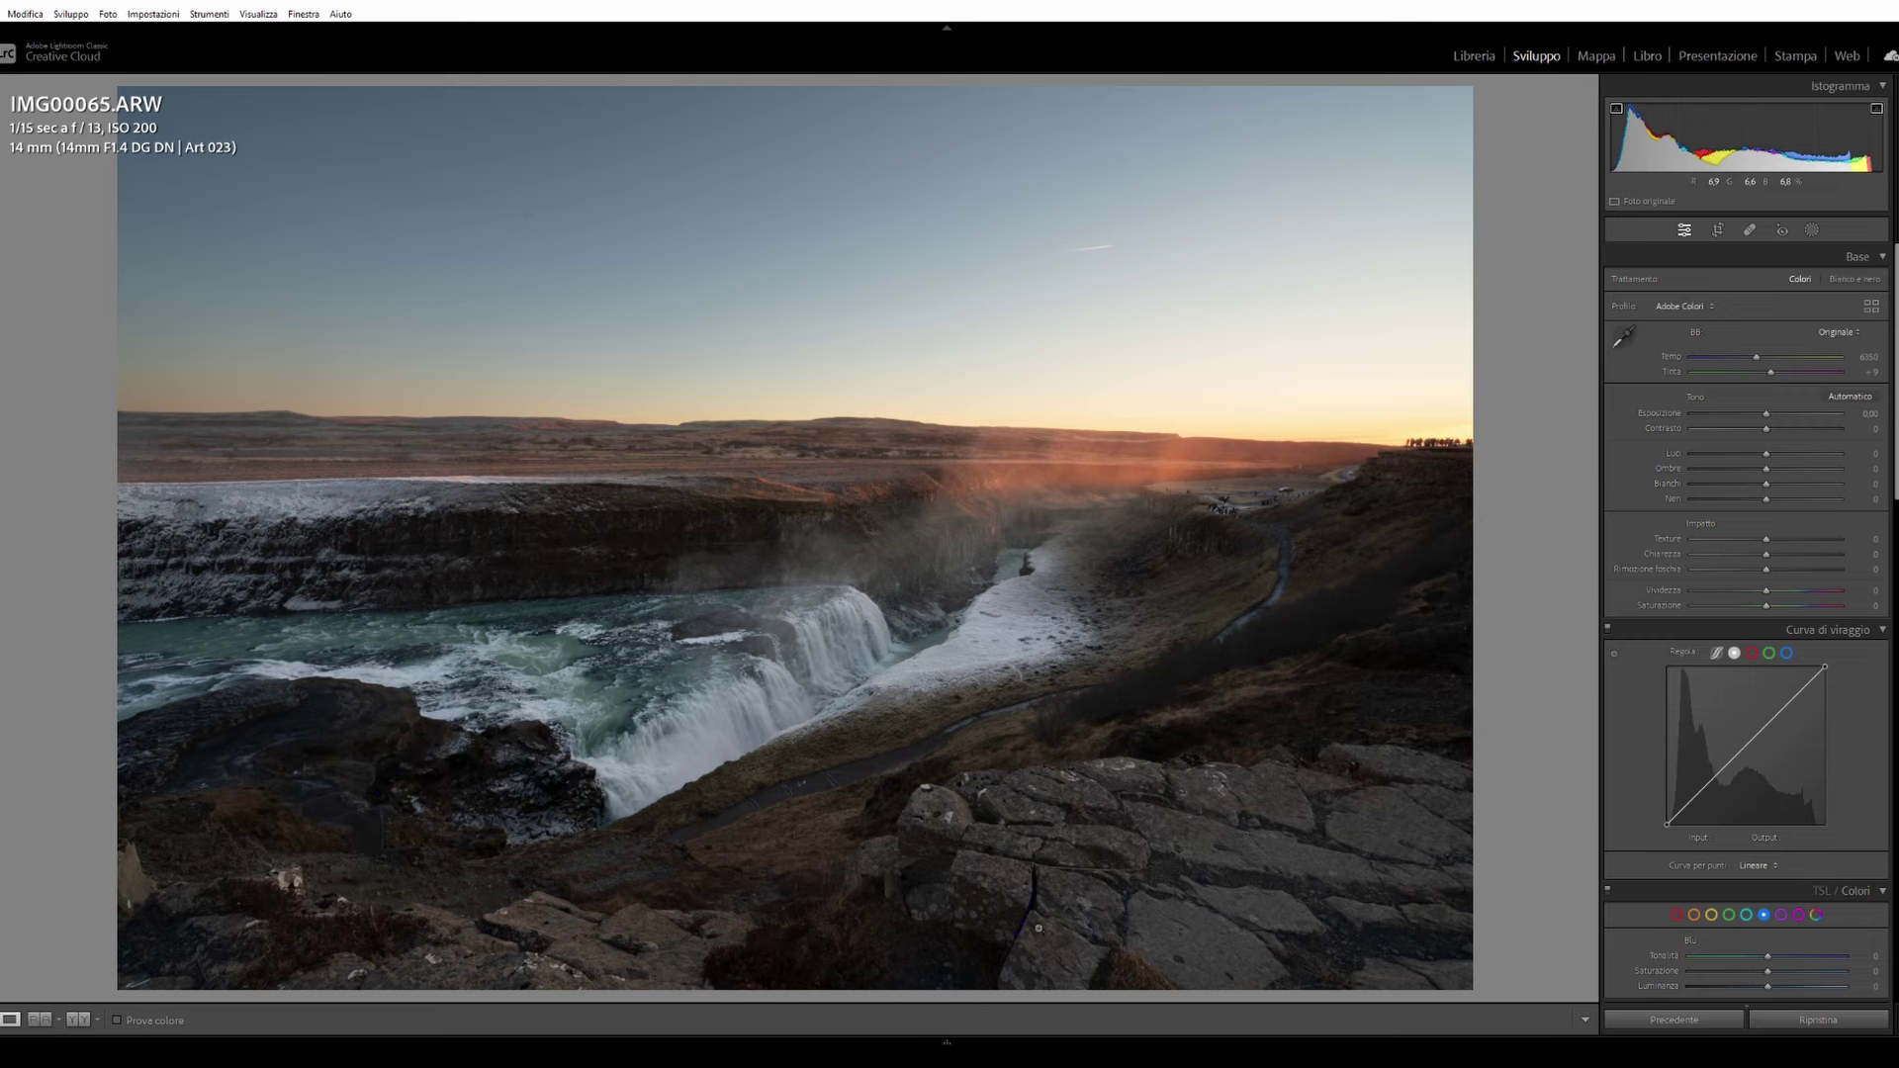
Step: Inspect the foreground rocks, then set Shadows +24, Contrast +34, Vibrance +10 and Saturation +13
left_click(1204, 870)
left_click_drag(1284, 780, 1251, 254)
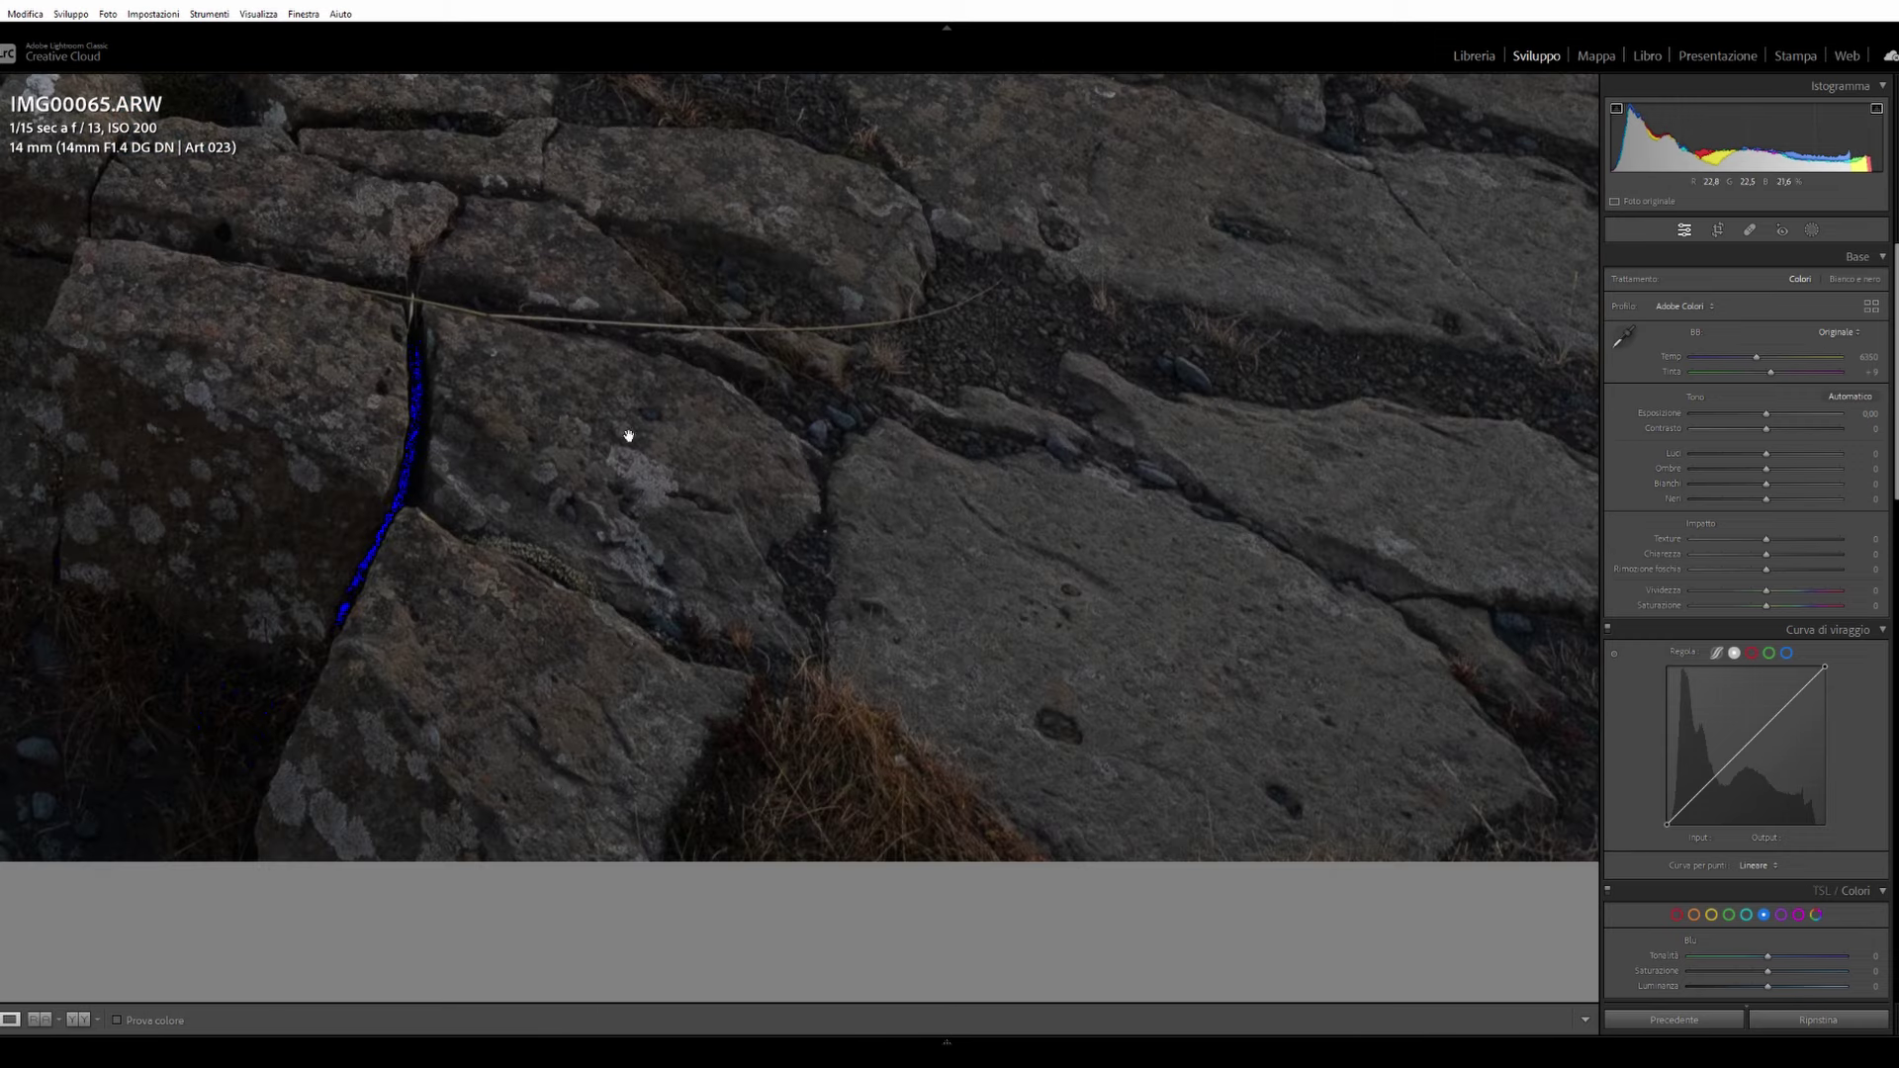
left_click(940, 386)
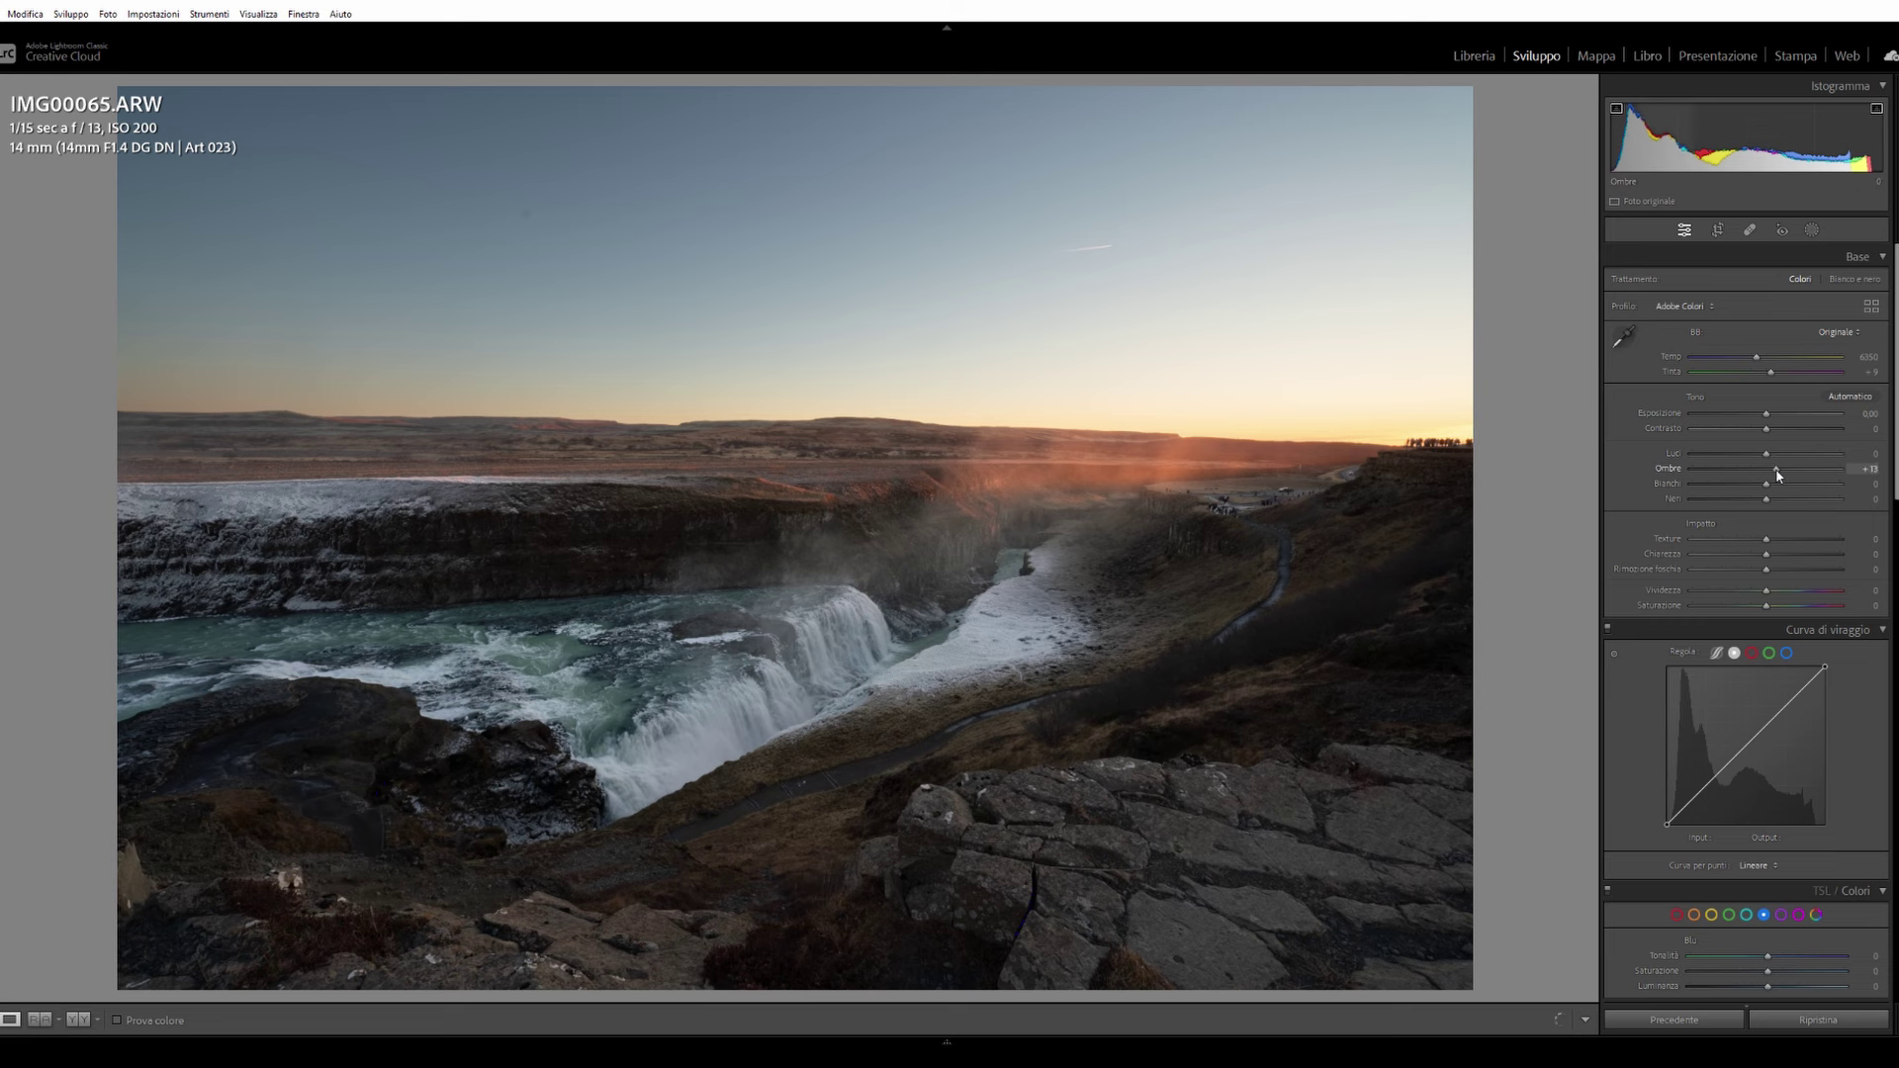
left_click_drag(1766, 469, 1786, 469)
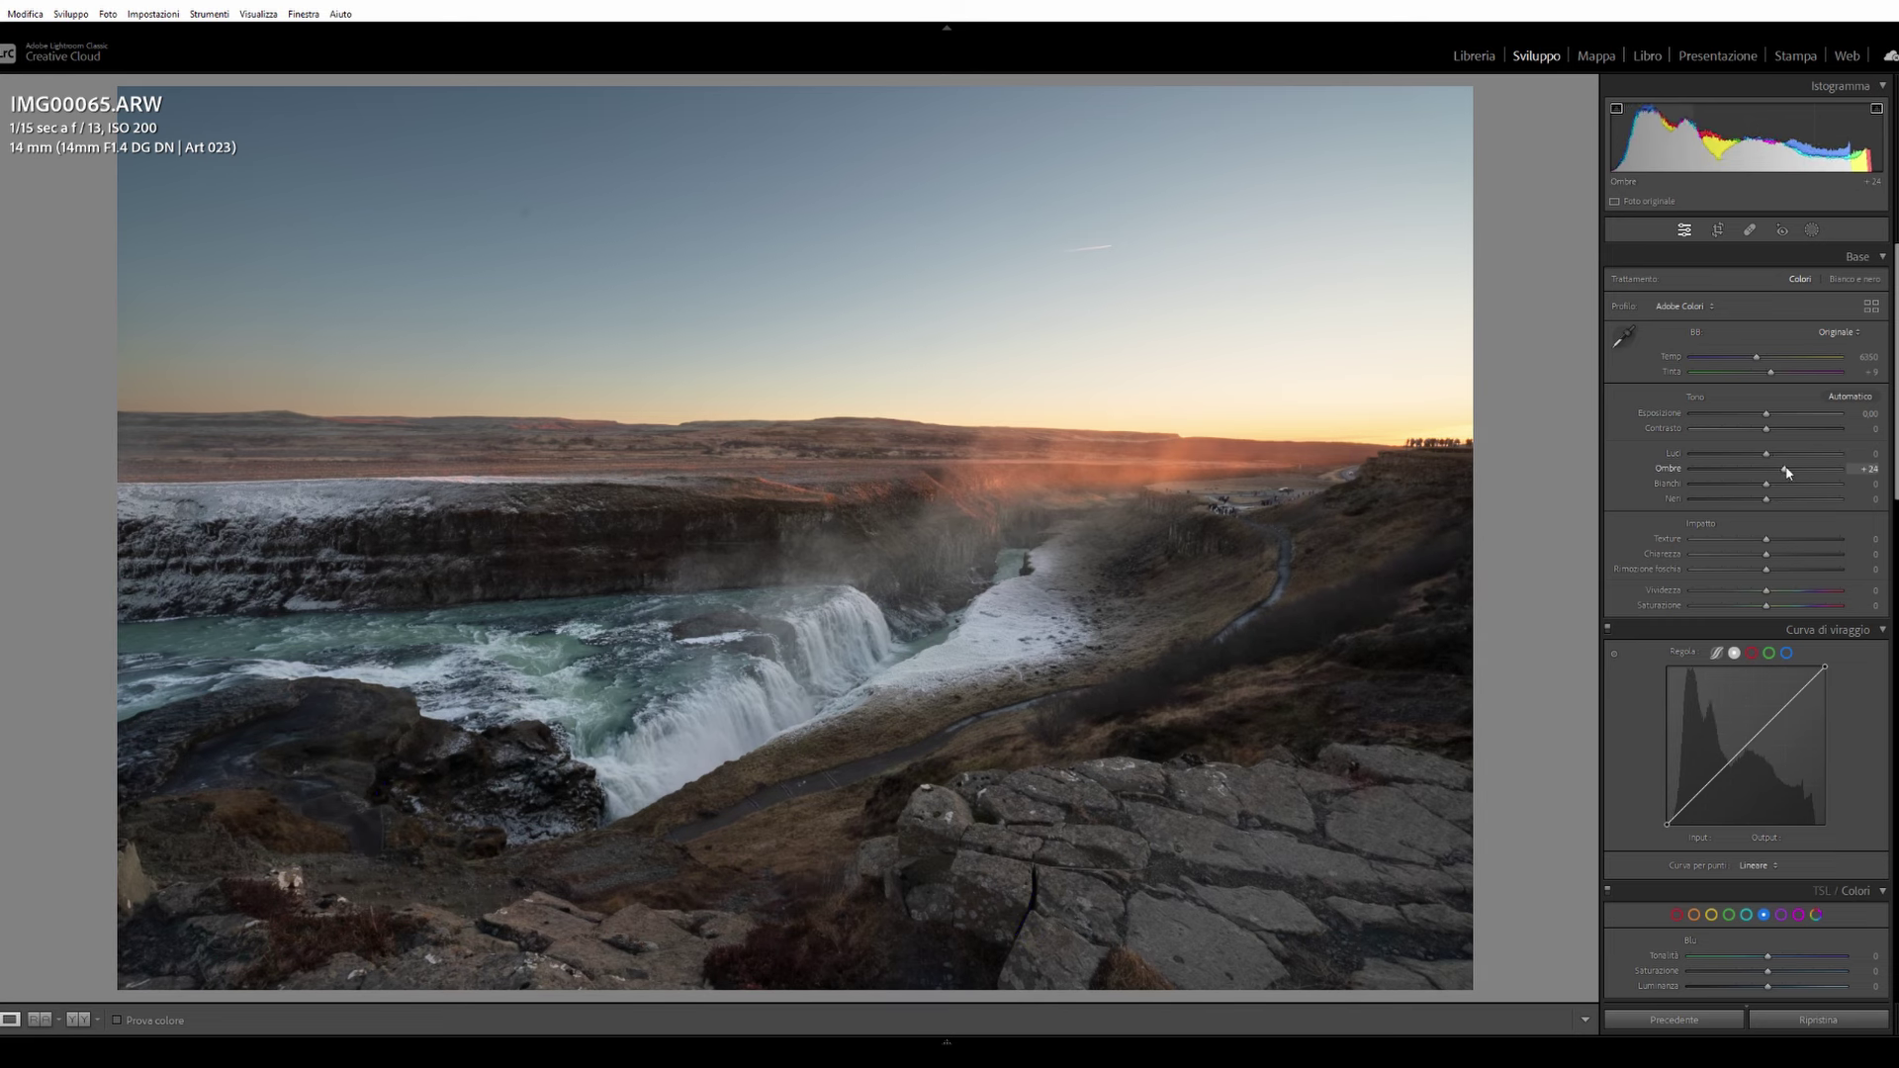
left_click_drag(1767, 429, 1788, 447)
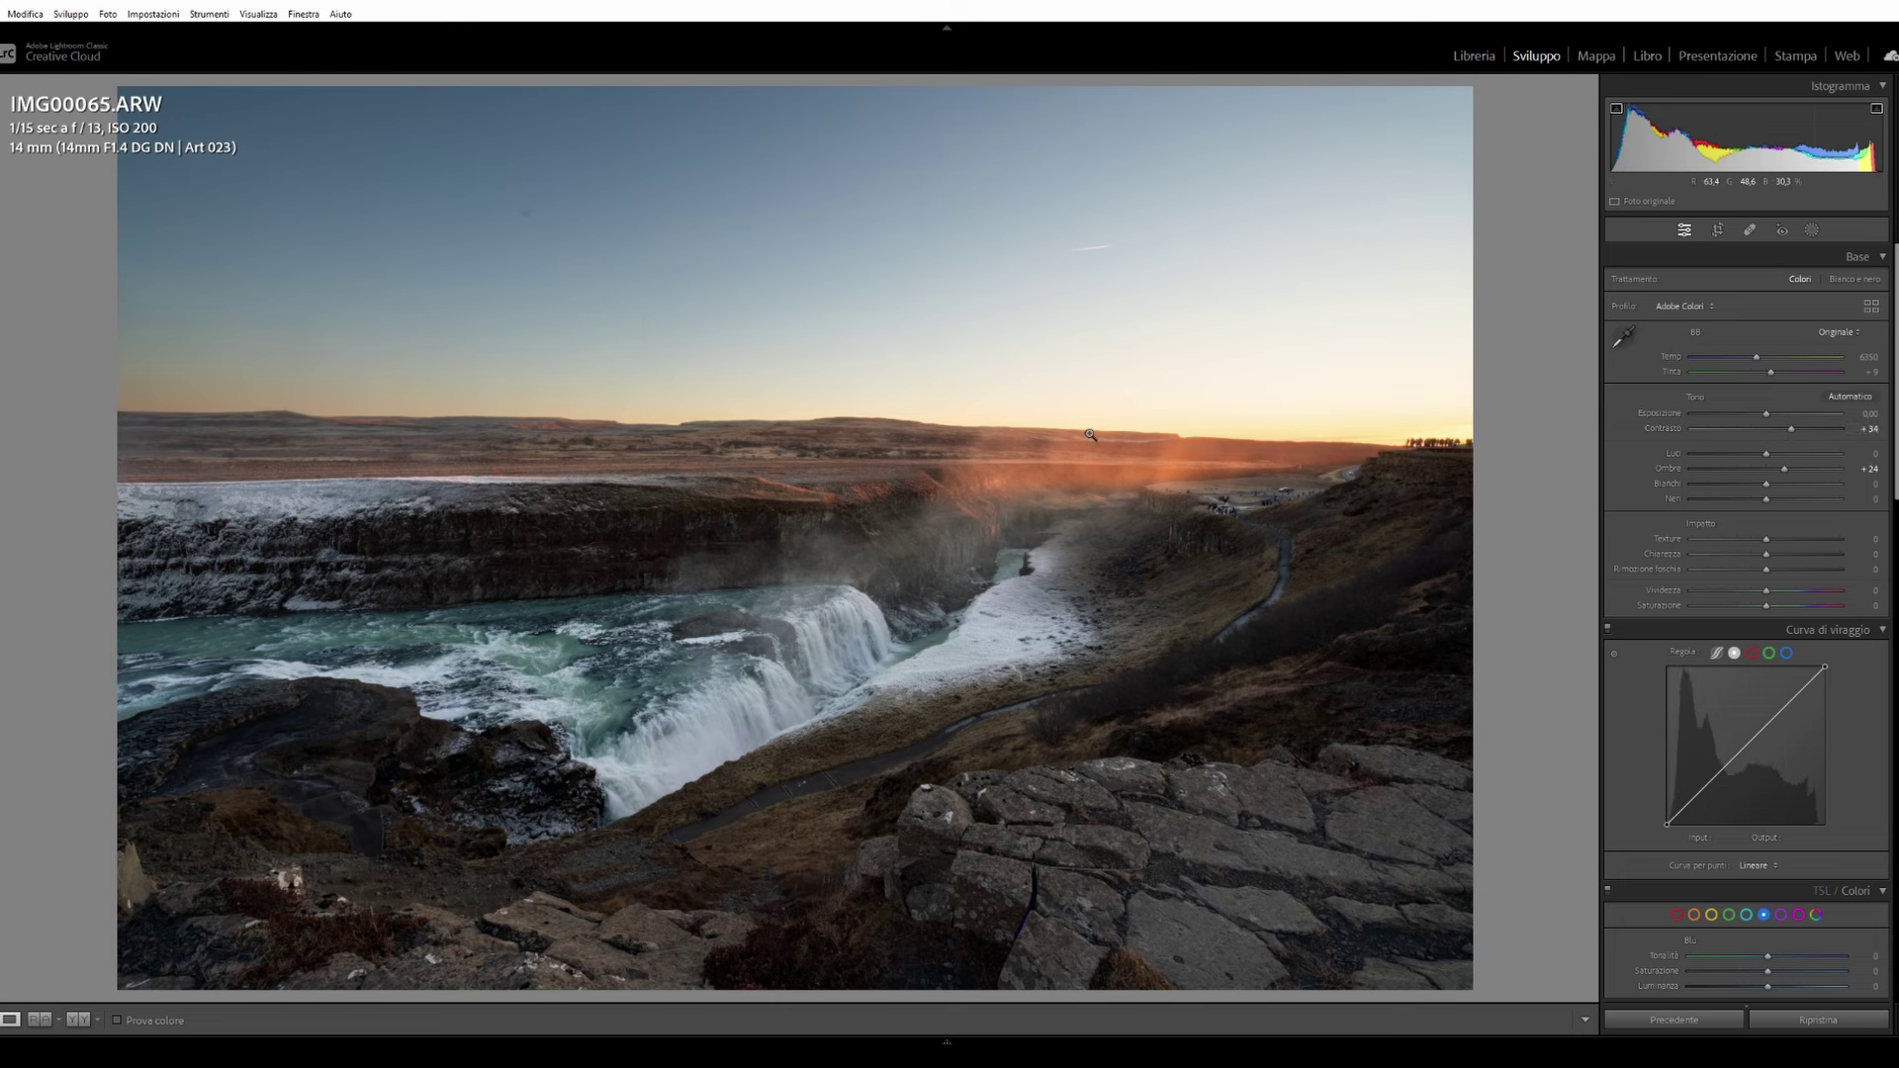
left_click_drag(1765, 591, 1774, 591)
left_click_drag(1766, 606, 1776, 605)
Step: Zoom in to inspect the distant people, road and right-hand treeline
left_click(1059, 530)
left_click_drag(246, 729, 151, 609)
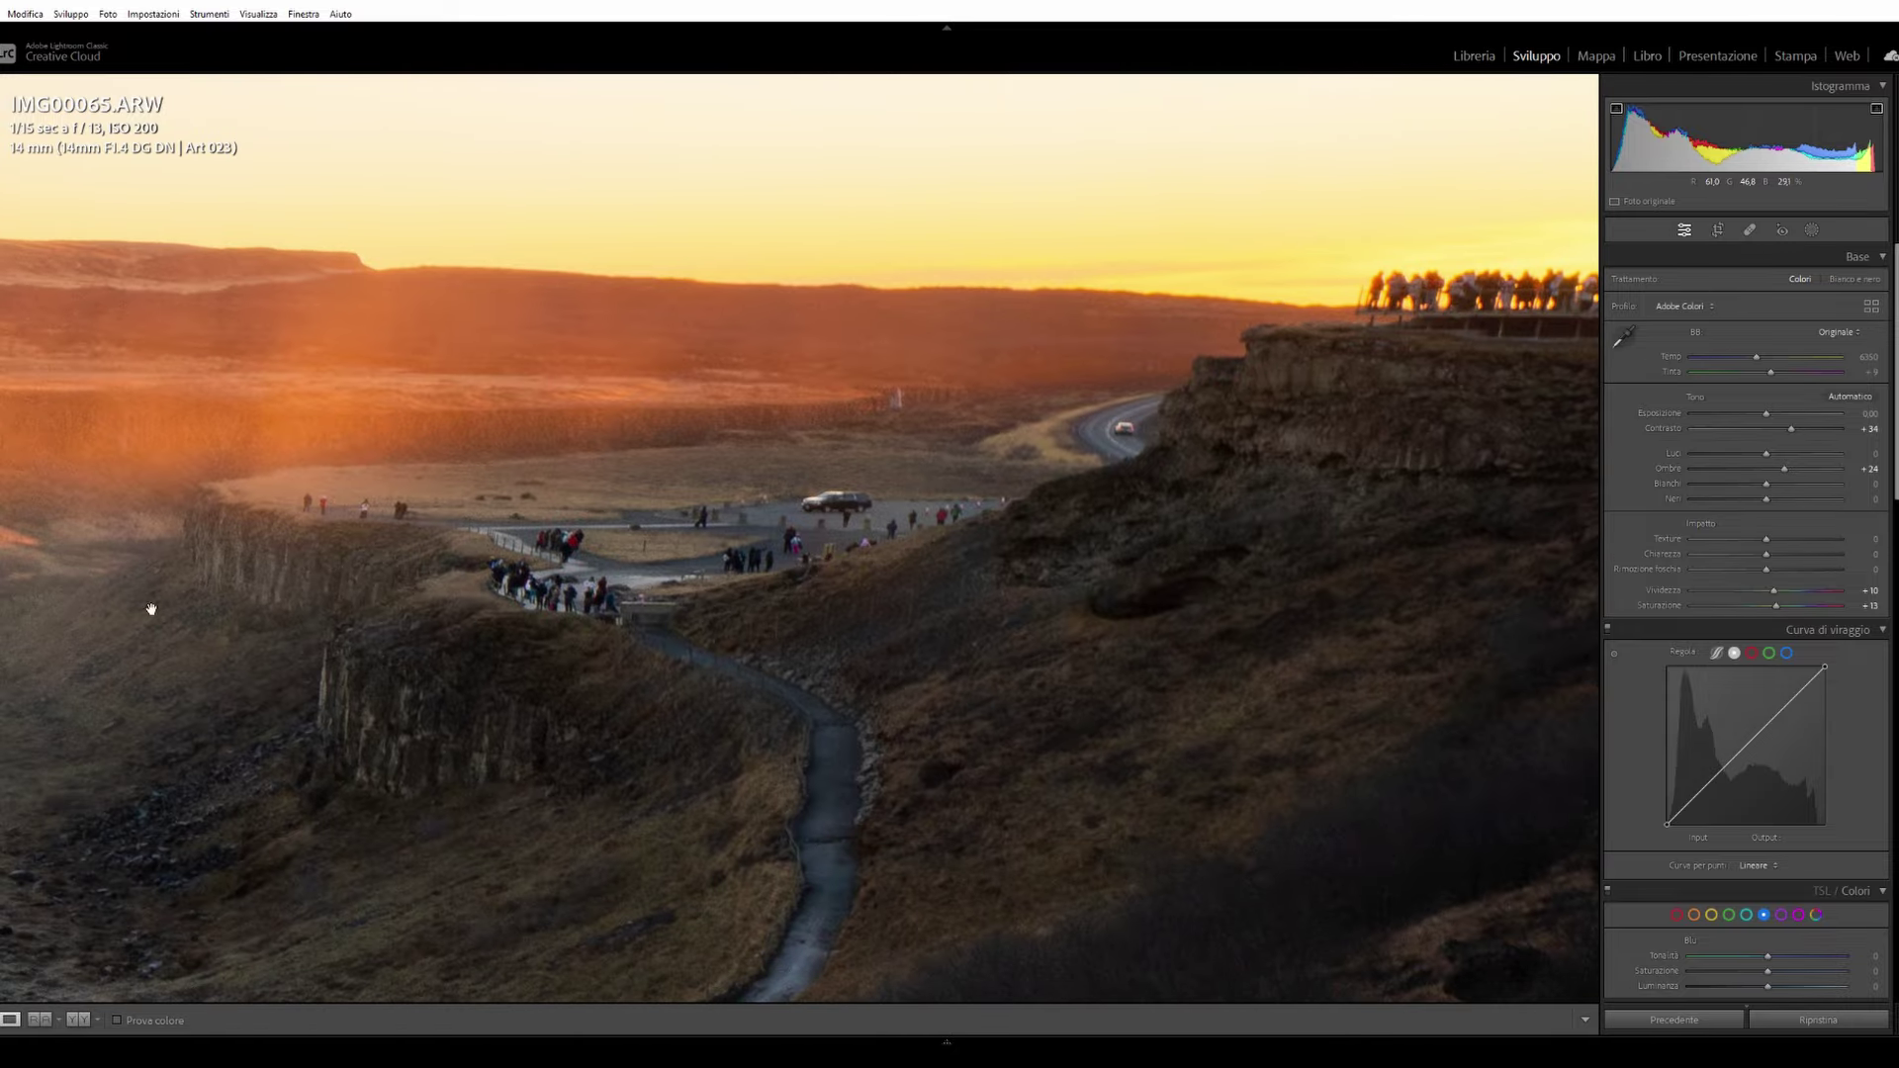
left_click_drag(1345, 330, 1191, 496)
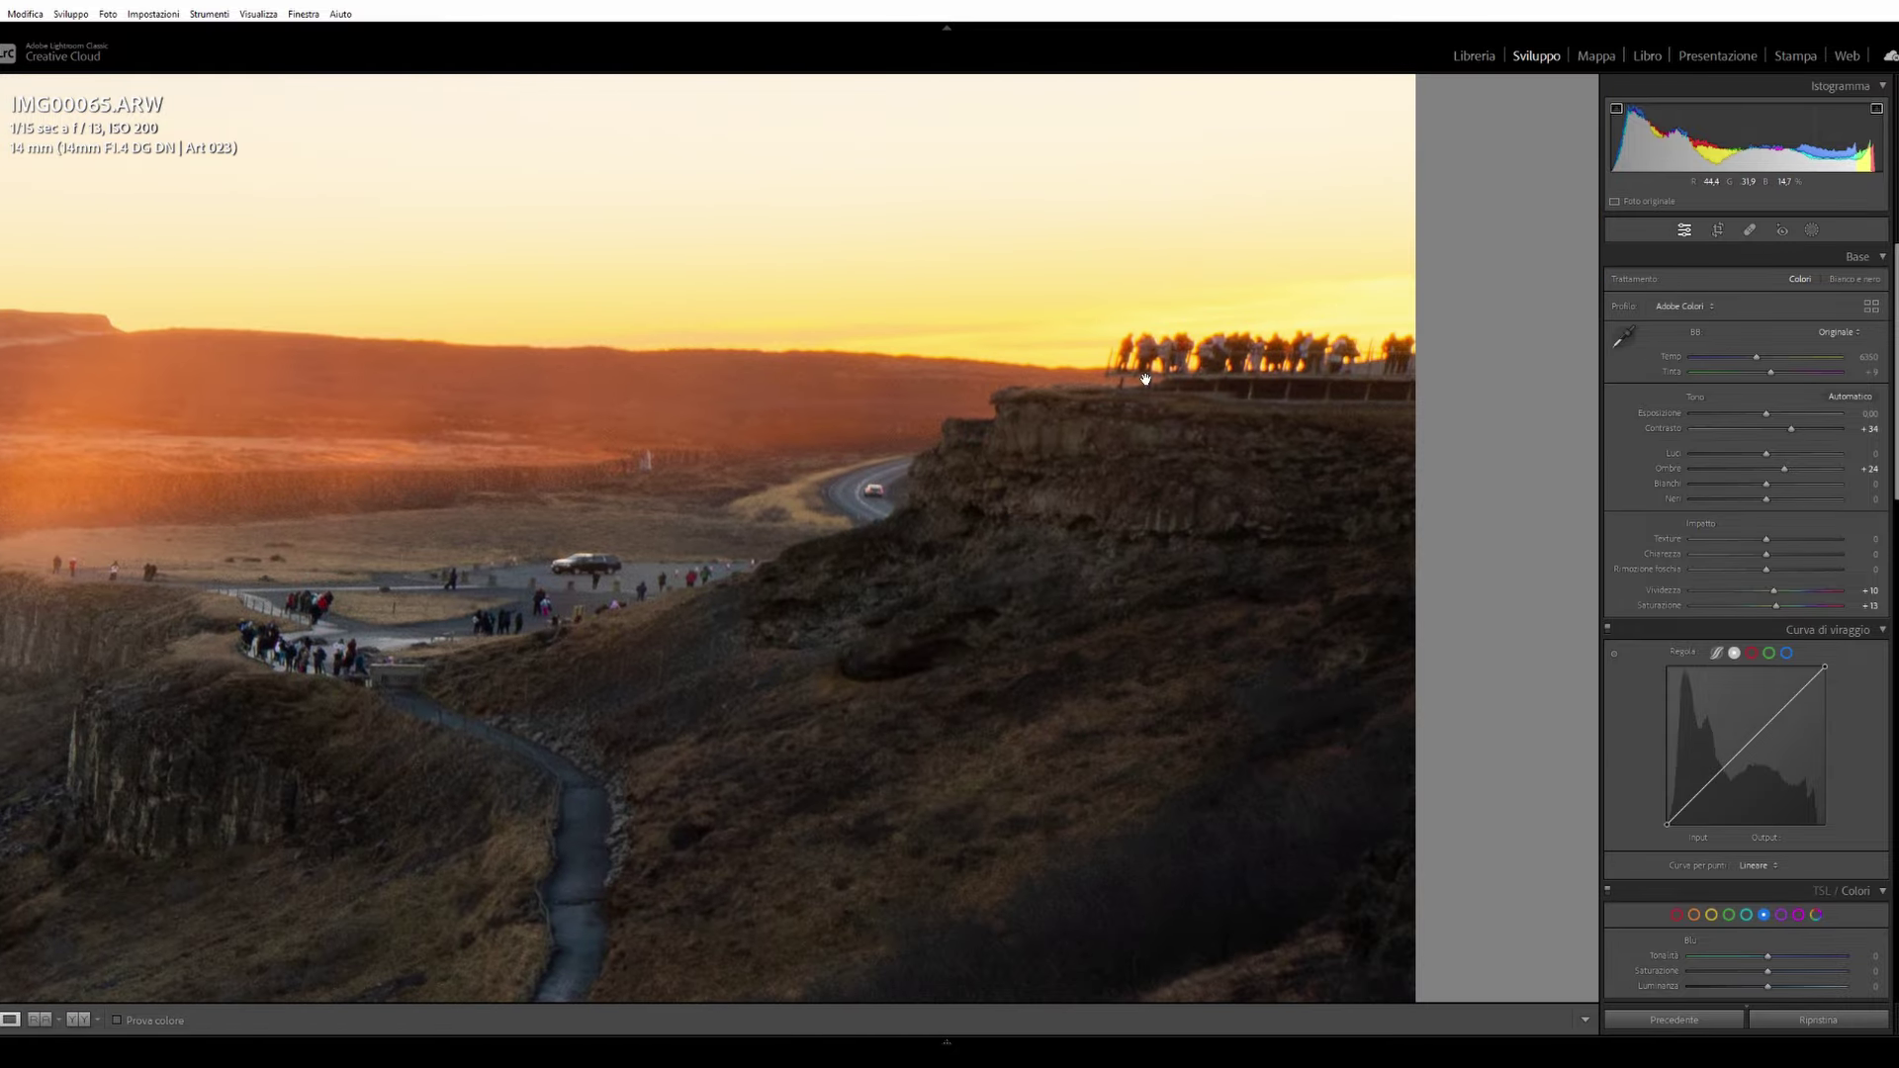
left_click(1274, 374)
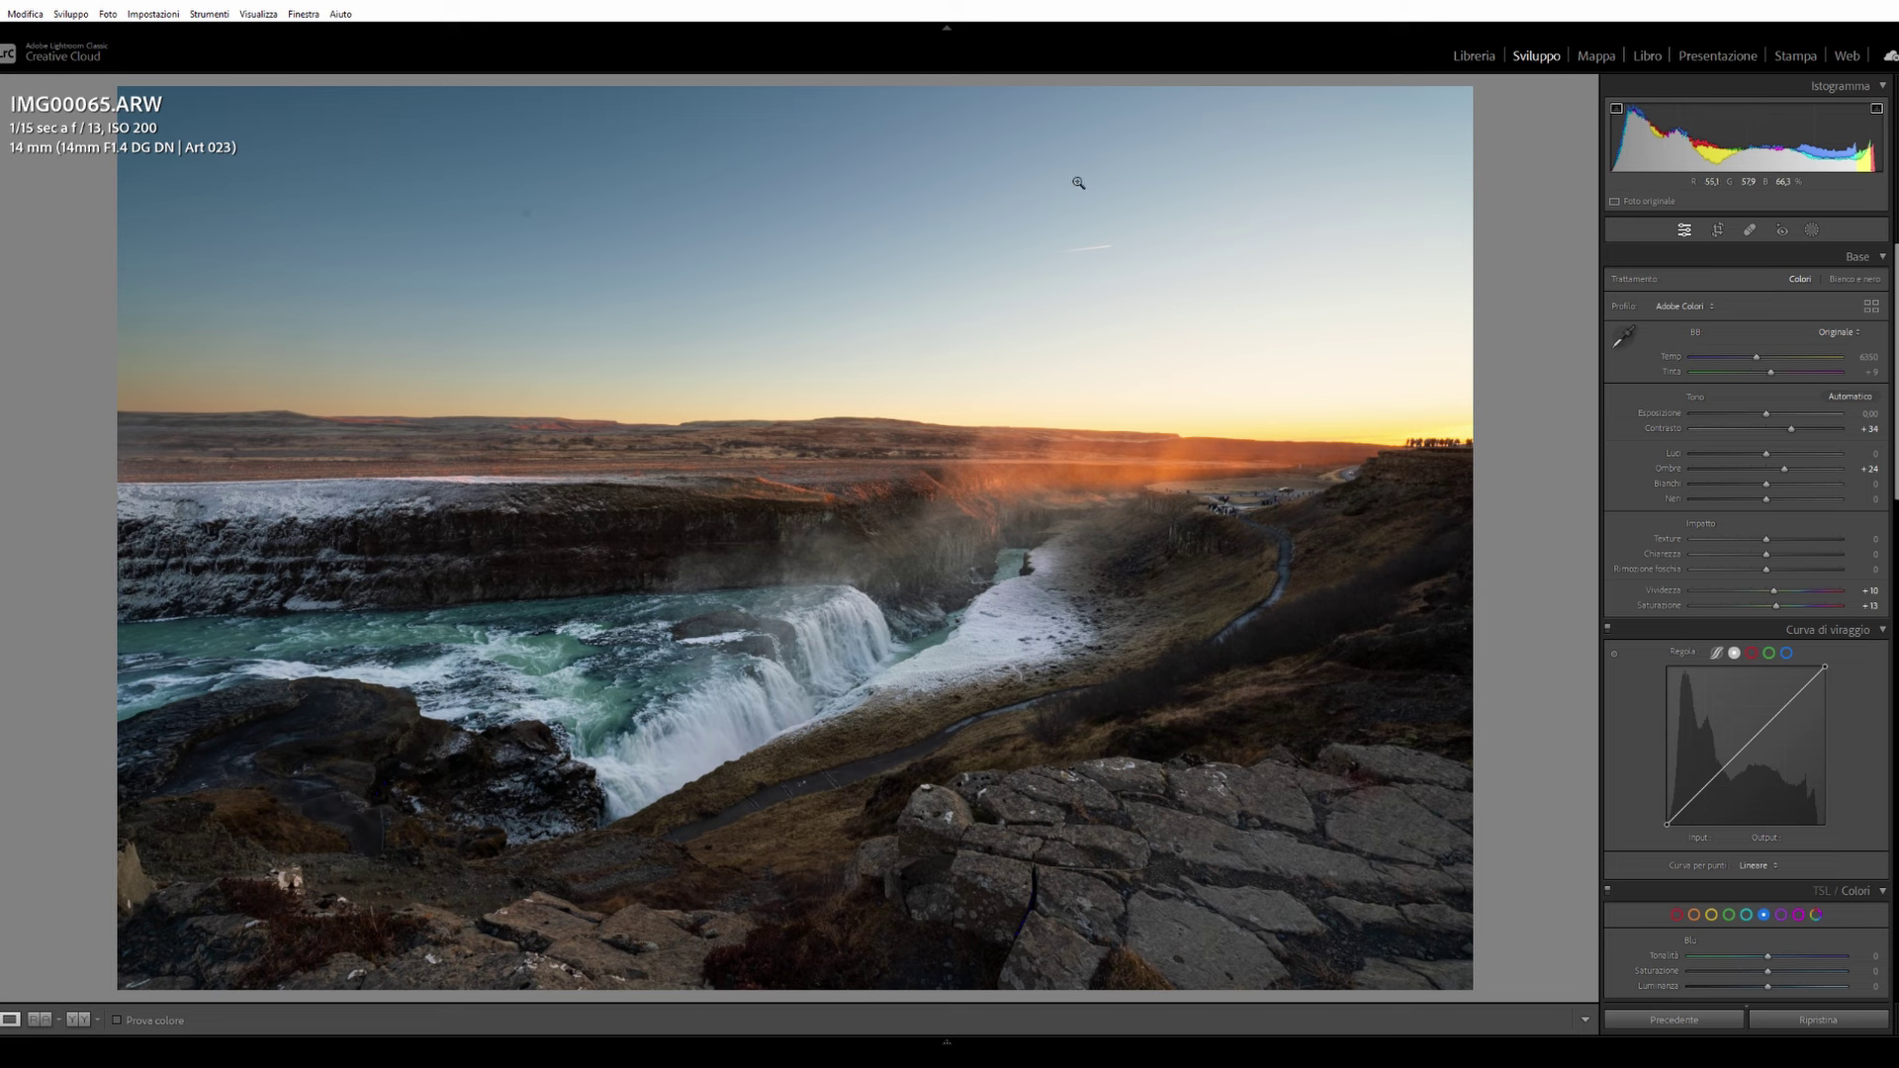
key("r")
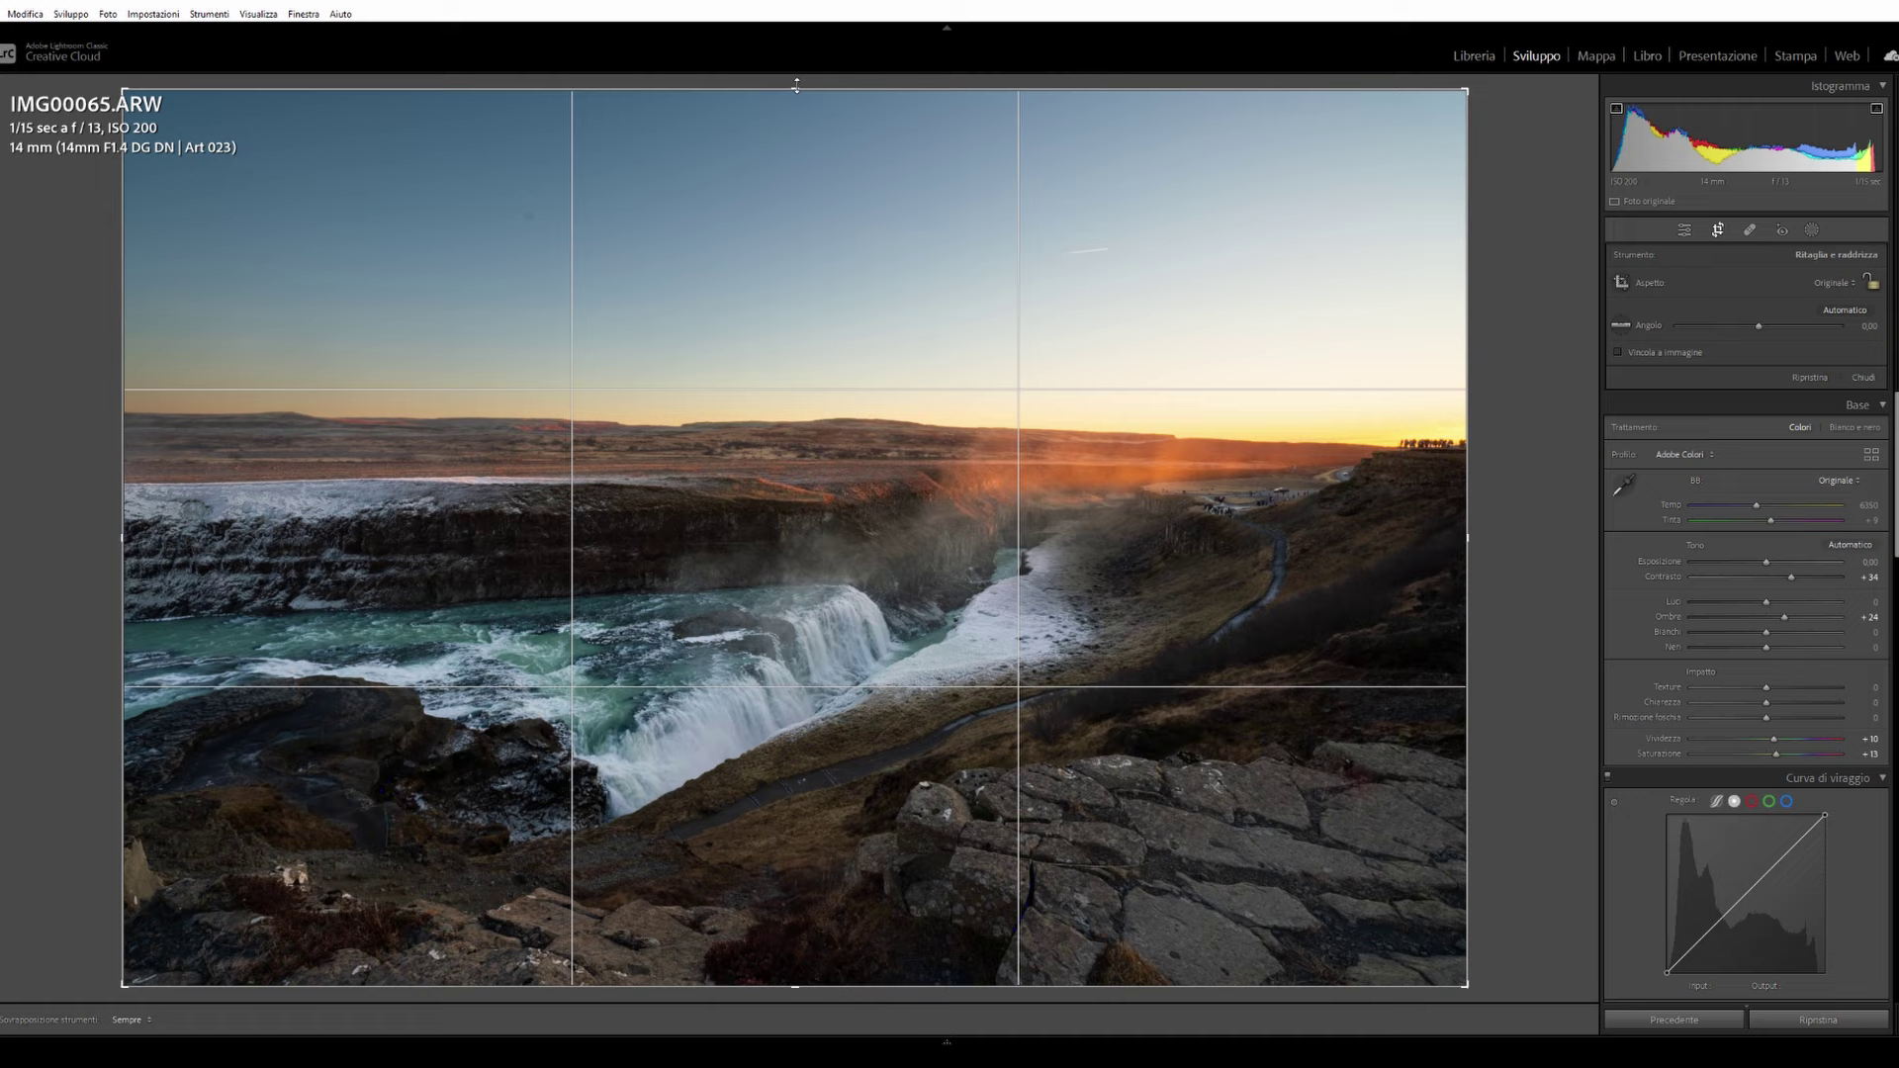
Step: Trim a strip of empty sky from the top of the photo and apply the crop
mouse_move(826, 87)
left_mouse_down()
mouse_move(811, 185)
mouse_move(787, 129)
left_mouse_up()
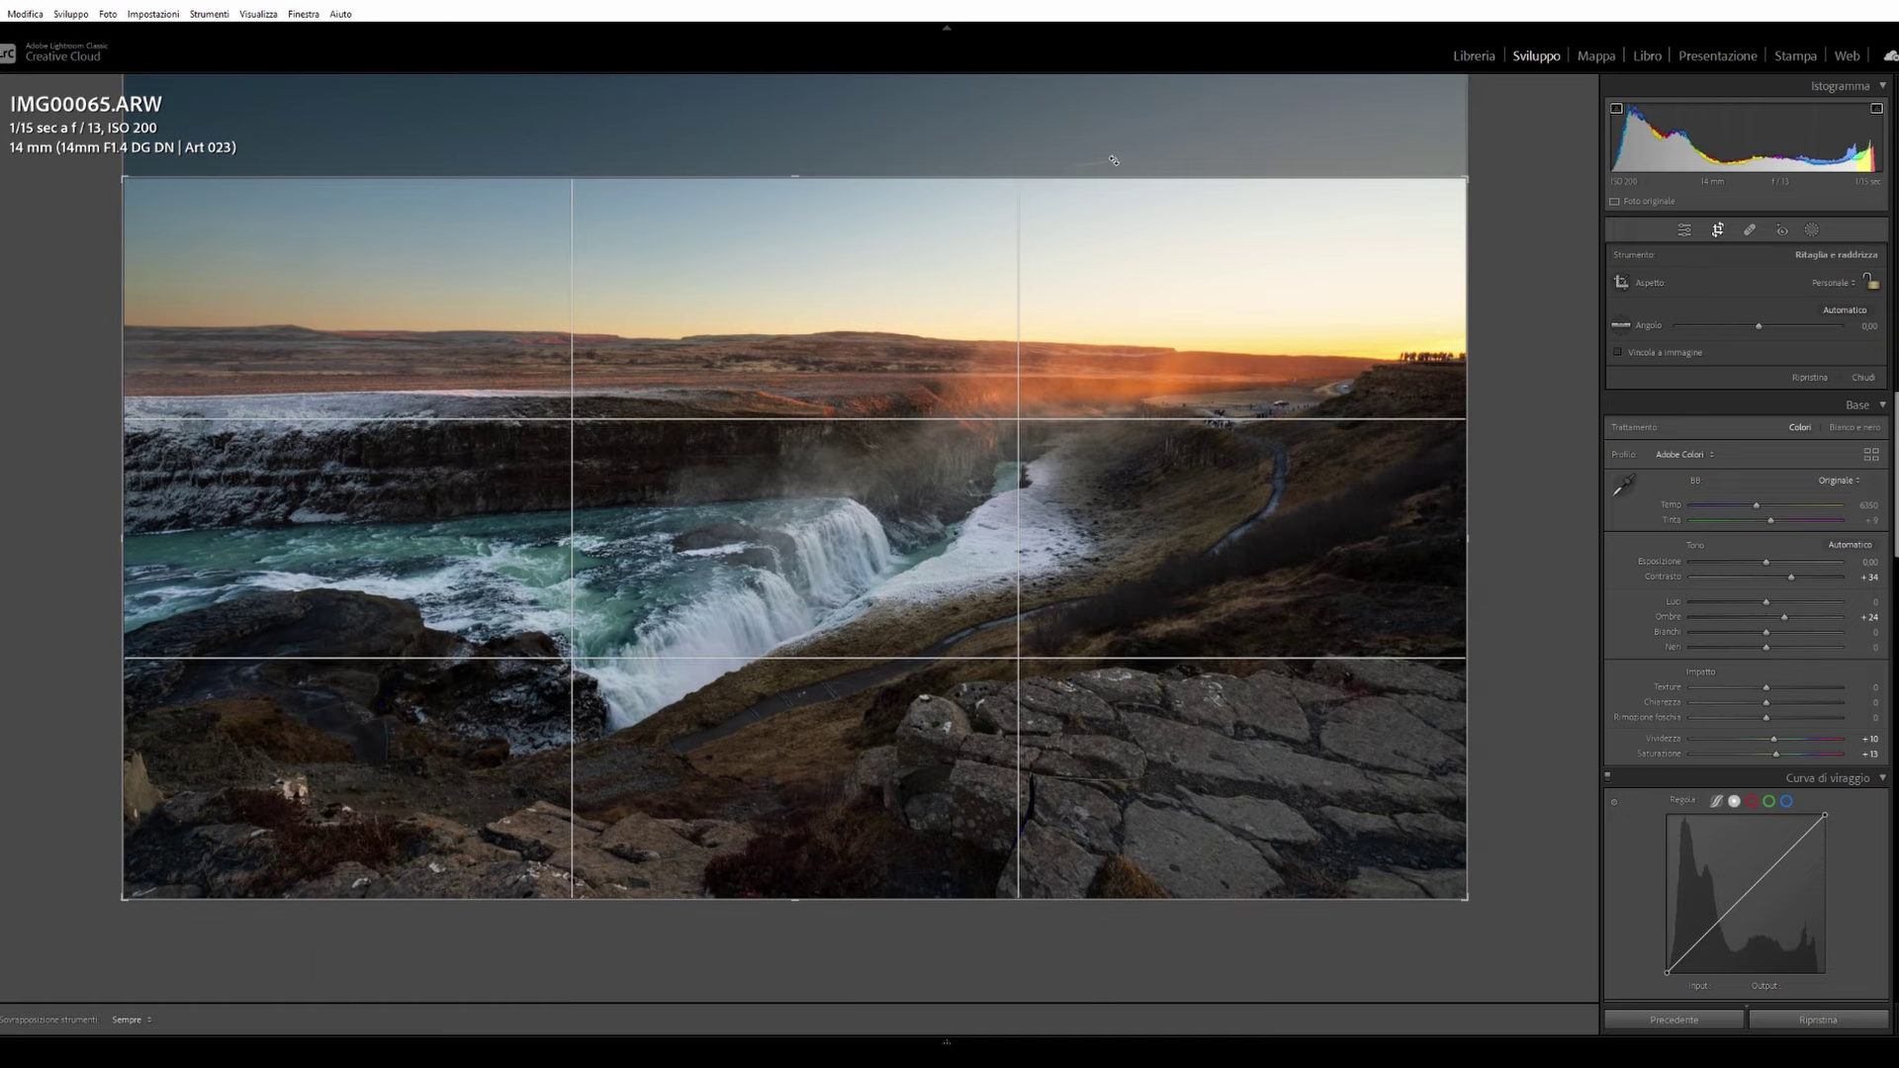
key("Return")
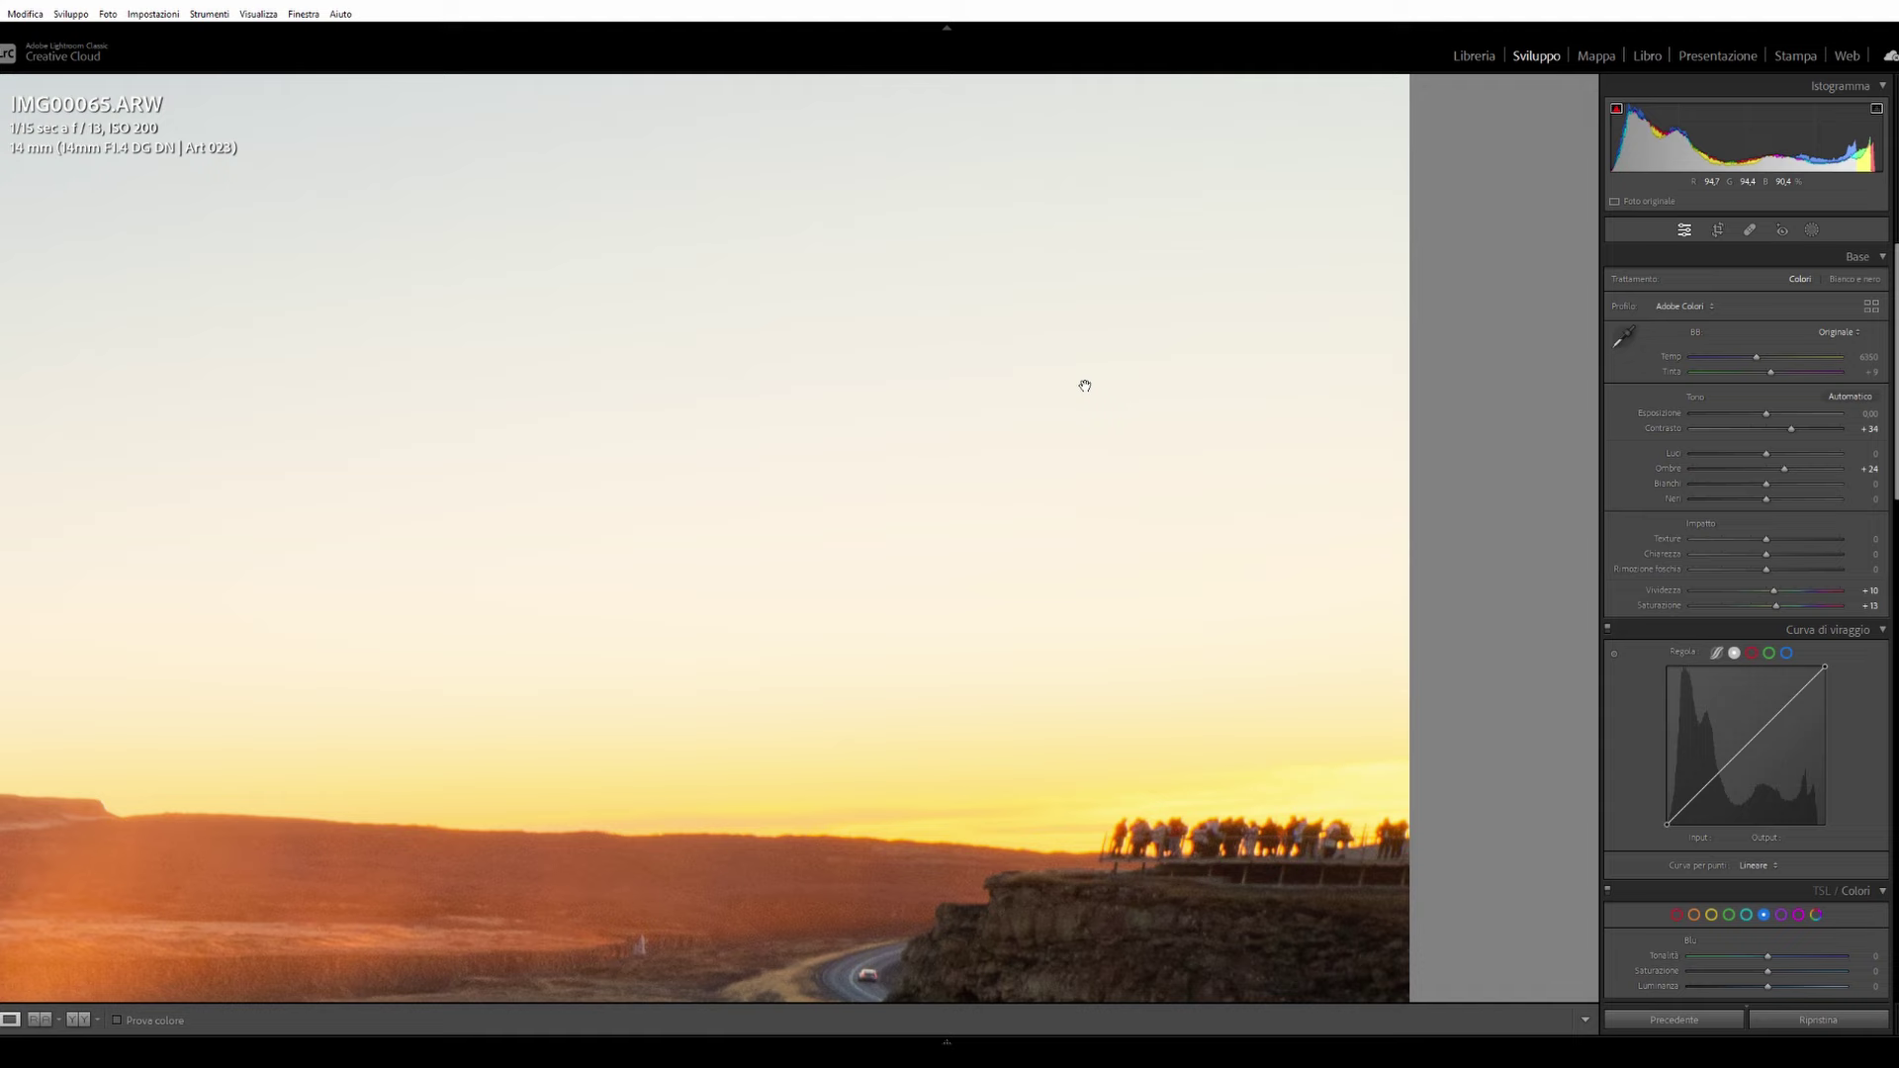
Step: Add a linear gradient down from the top of the sky with highlights lowered to -38
left_click(1380, 234)
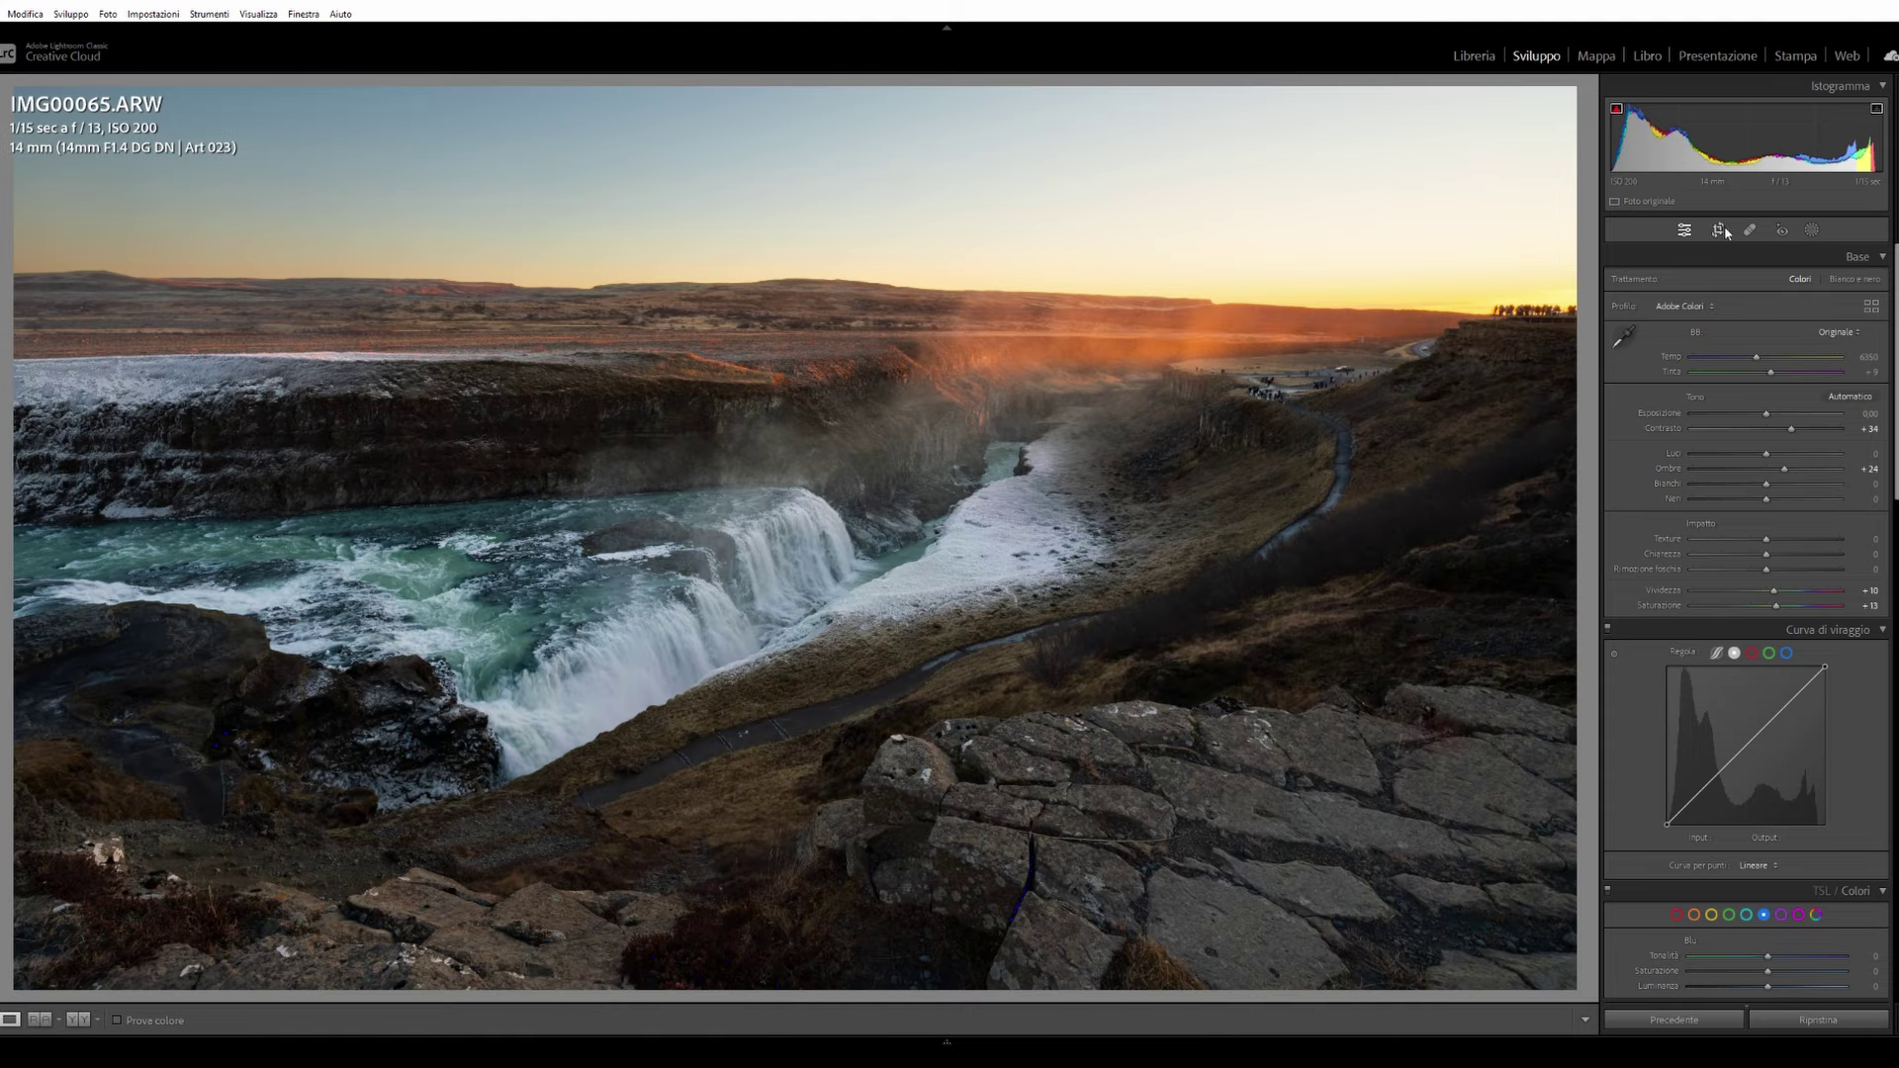
left_click(1813, 231)
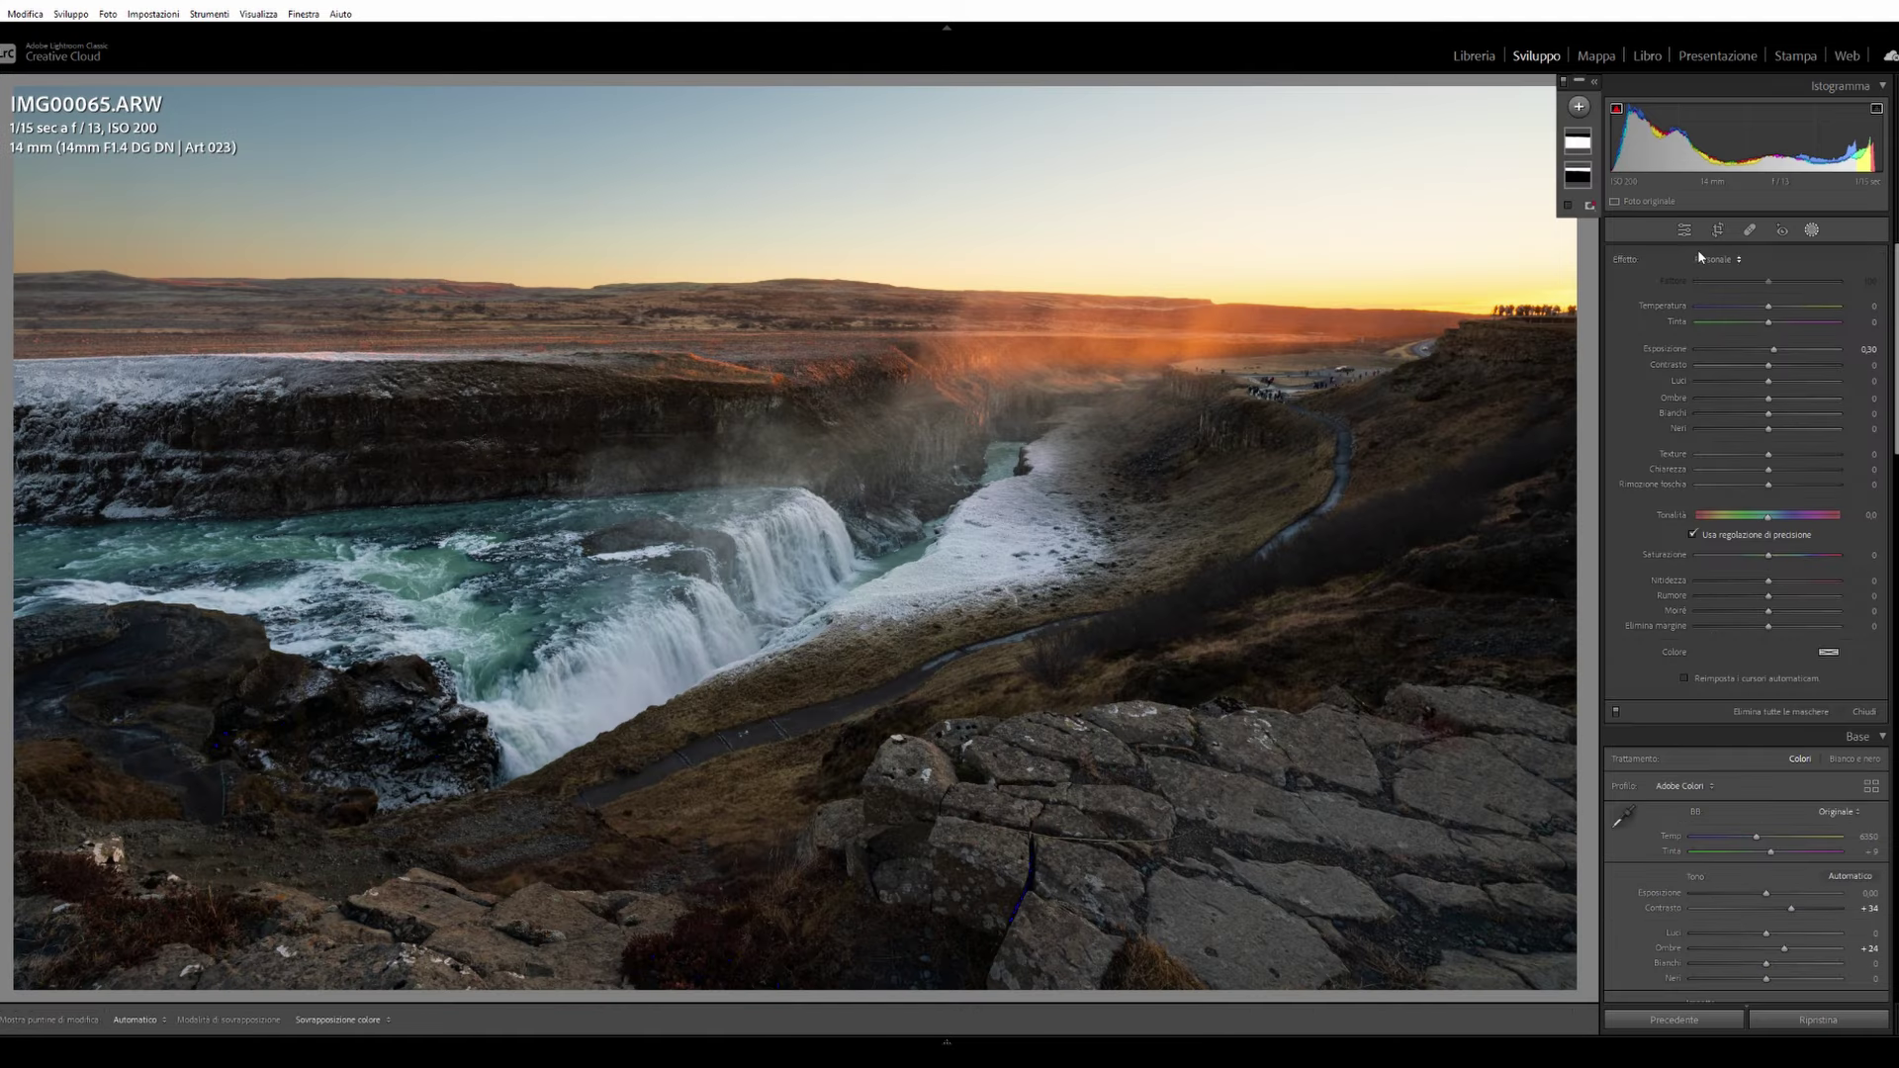
left_click(1578, 106)
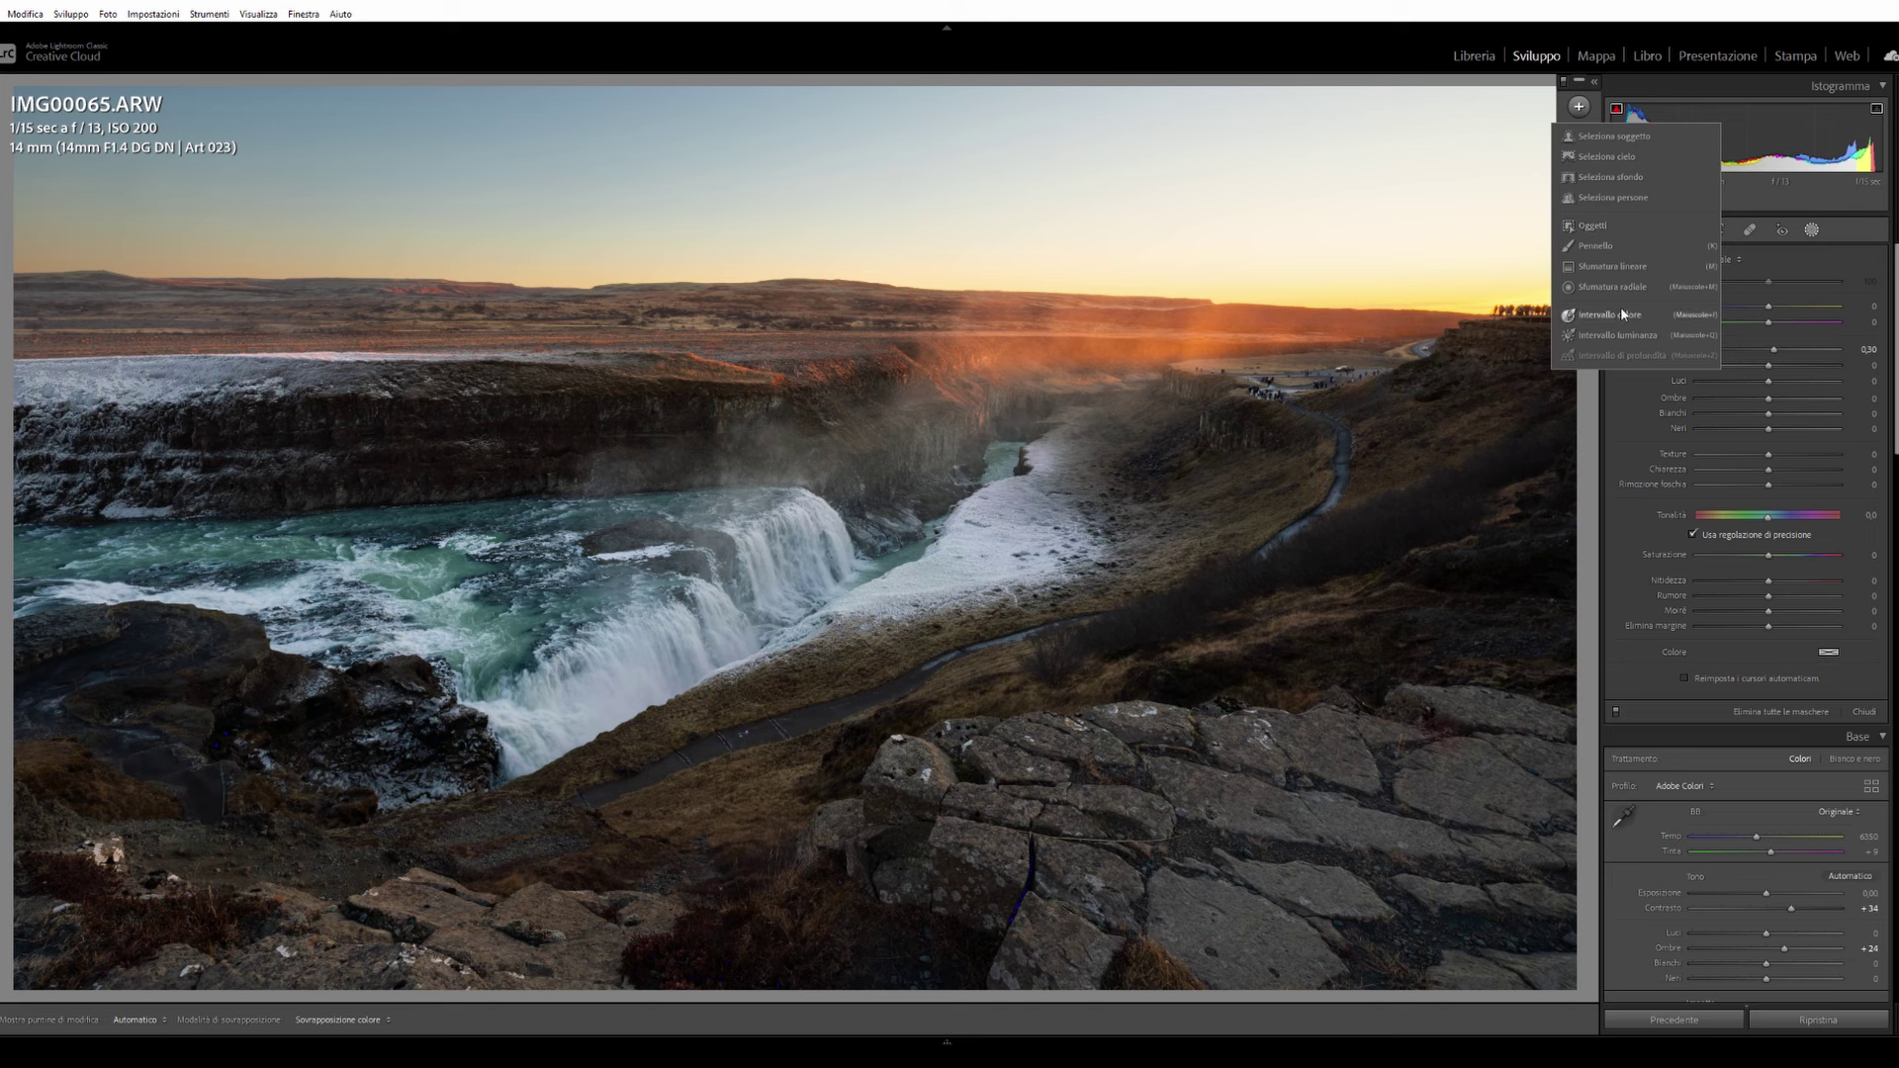
left_click(1624, 266)
left_click_drag(1435, 210, 1429, 287)
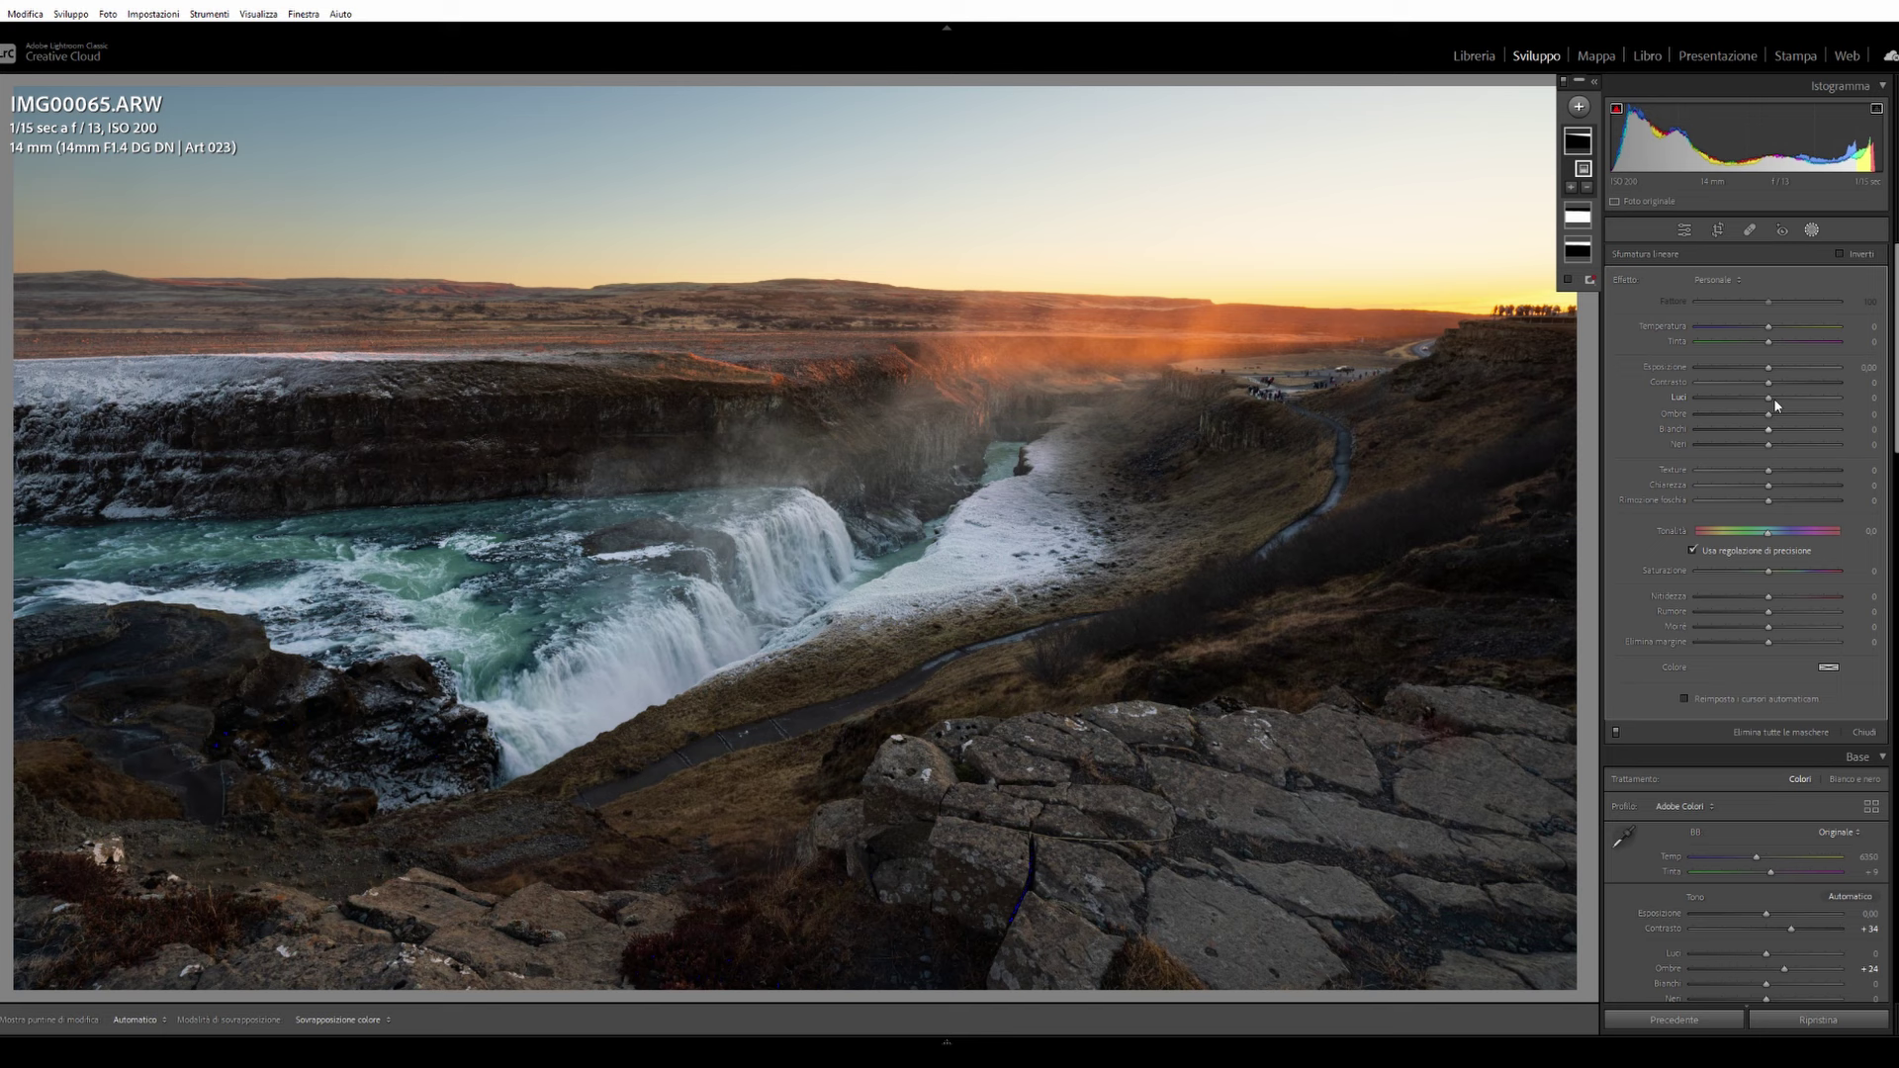
left_click_drag(1772, 398, 1743, 404)
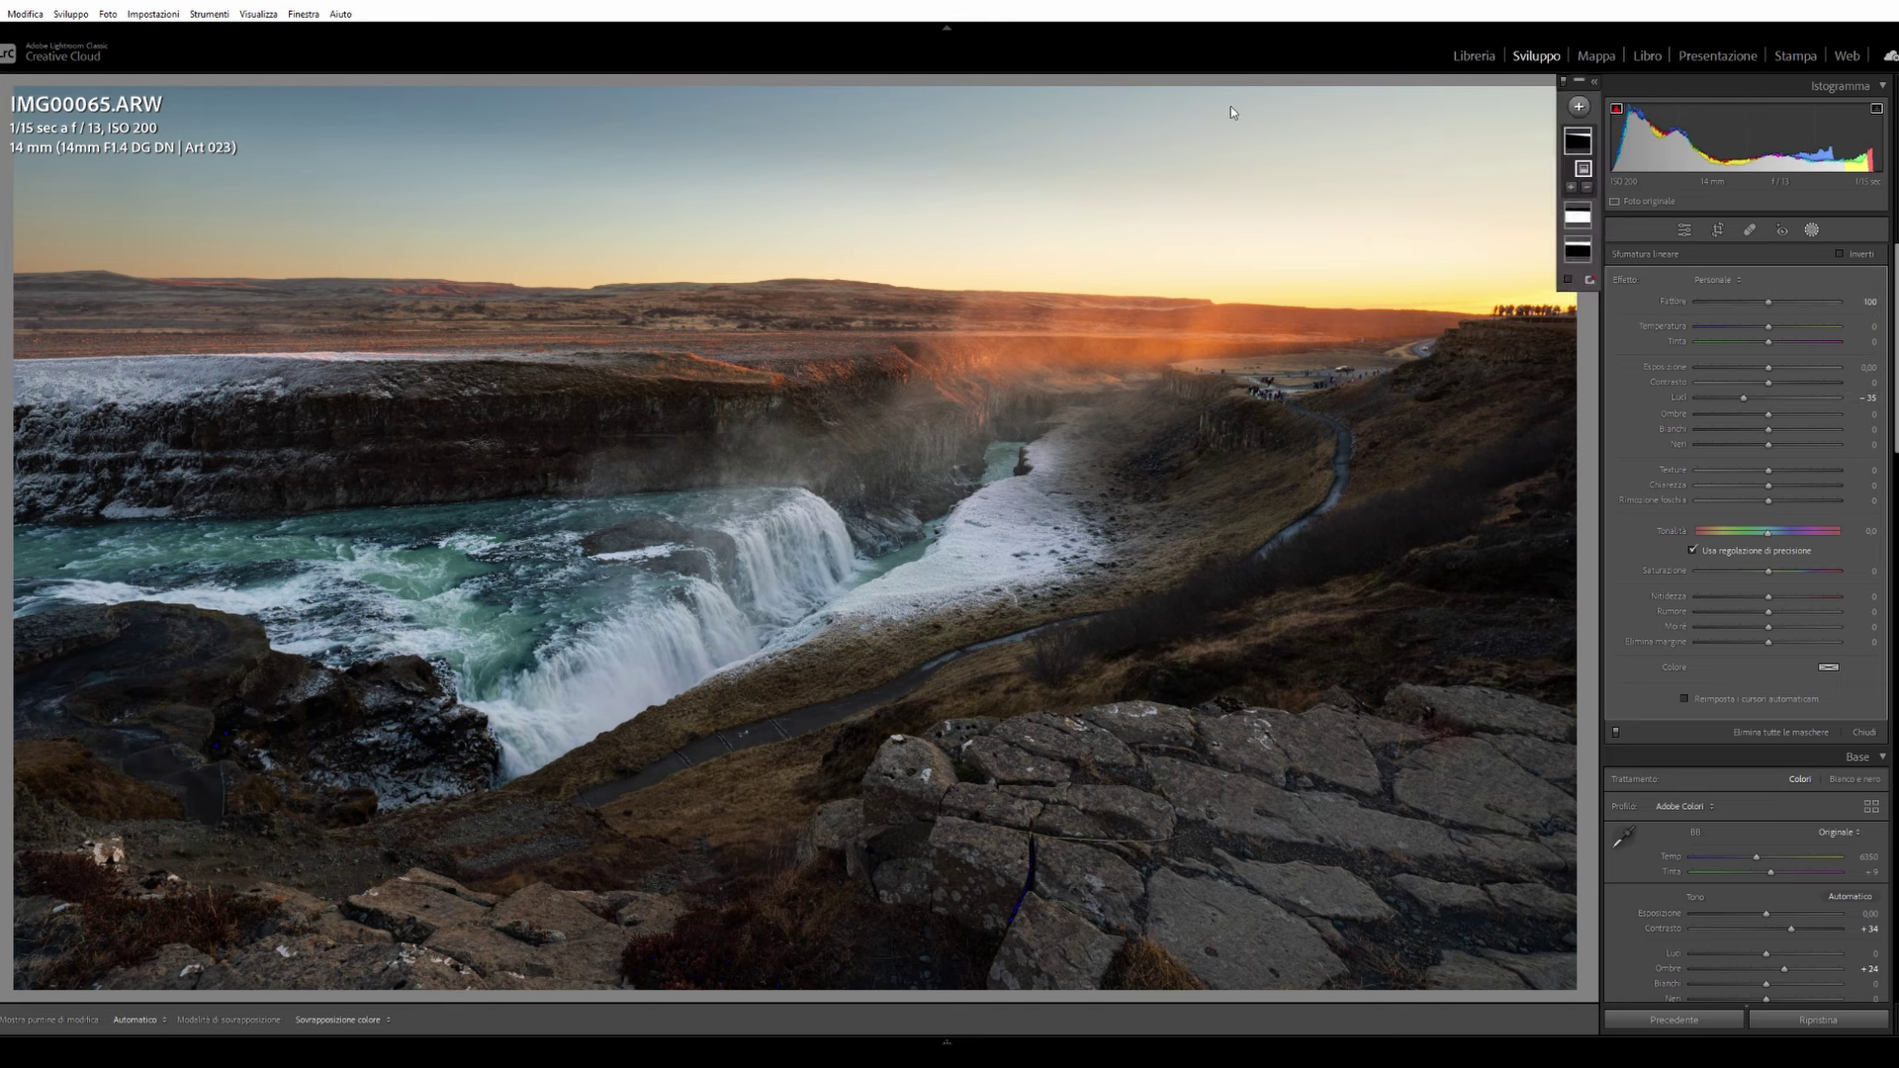
Step: Finish the linear sky gradient and start a new Radial Gradient mask
left_click(1431, 240)
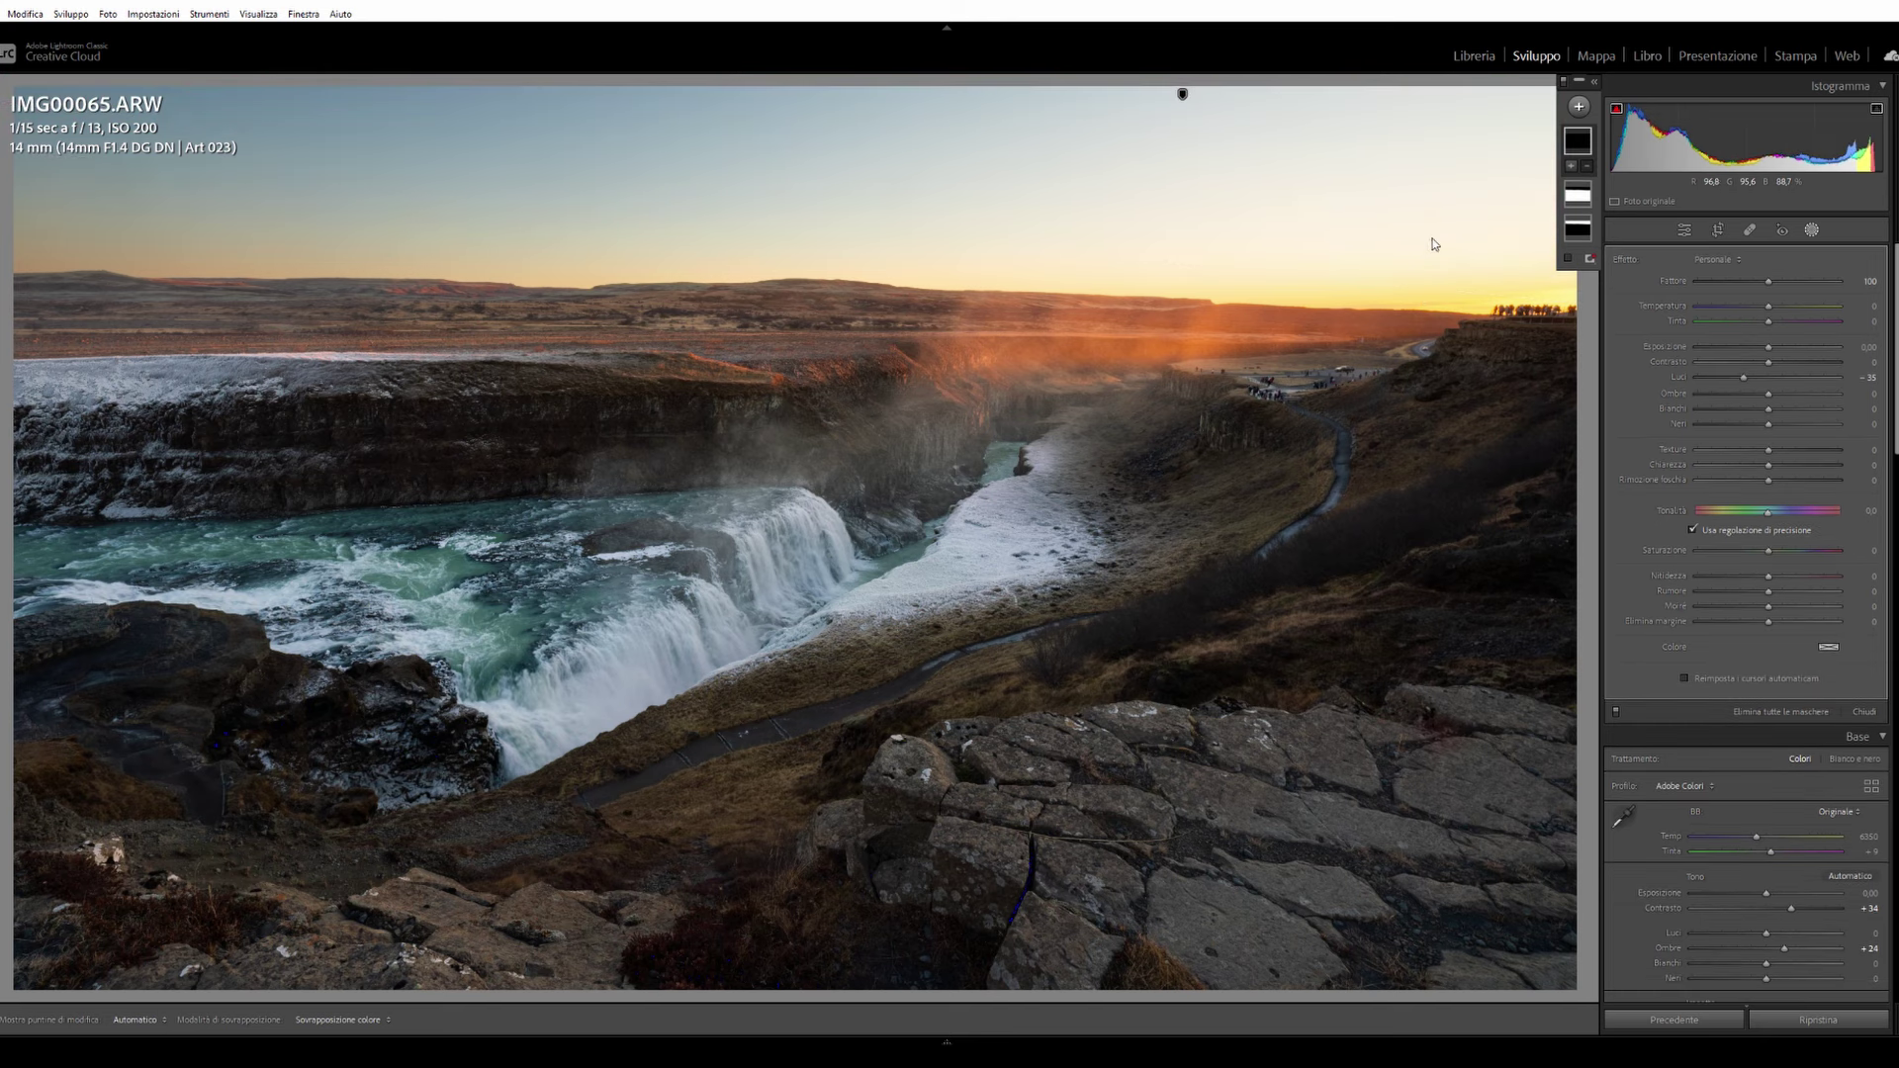
left_click(1578, 106)
left_click(1637, 289)
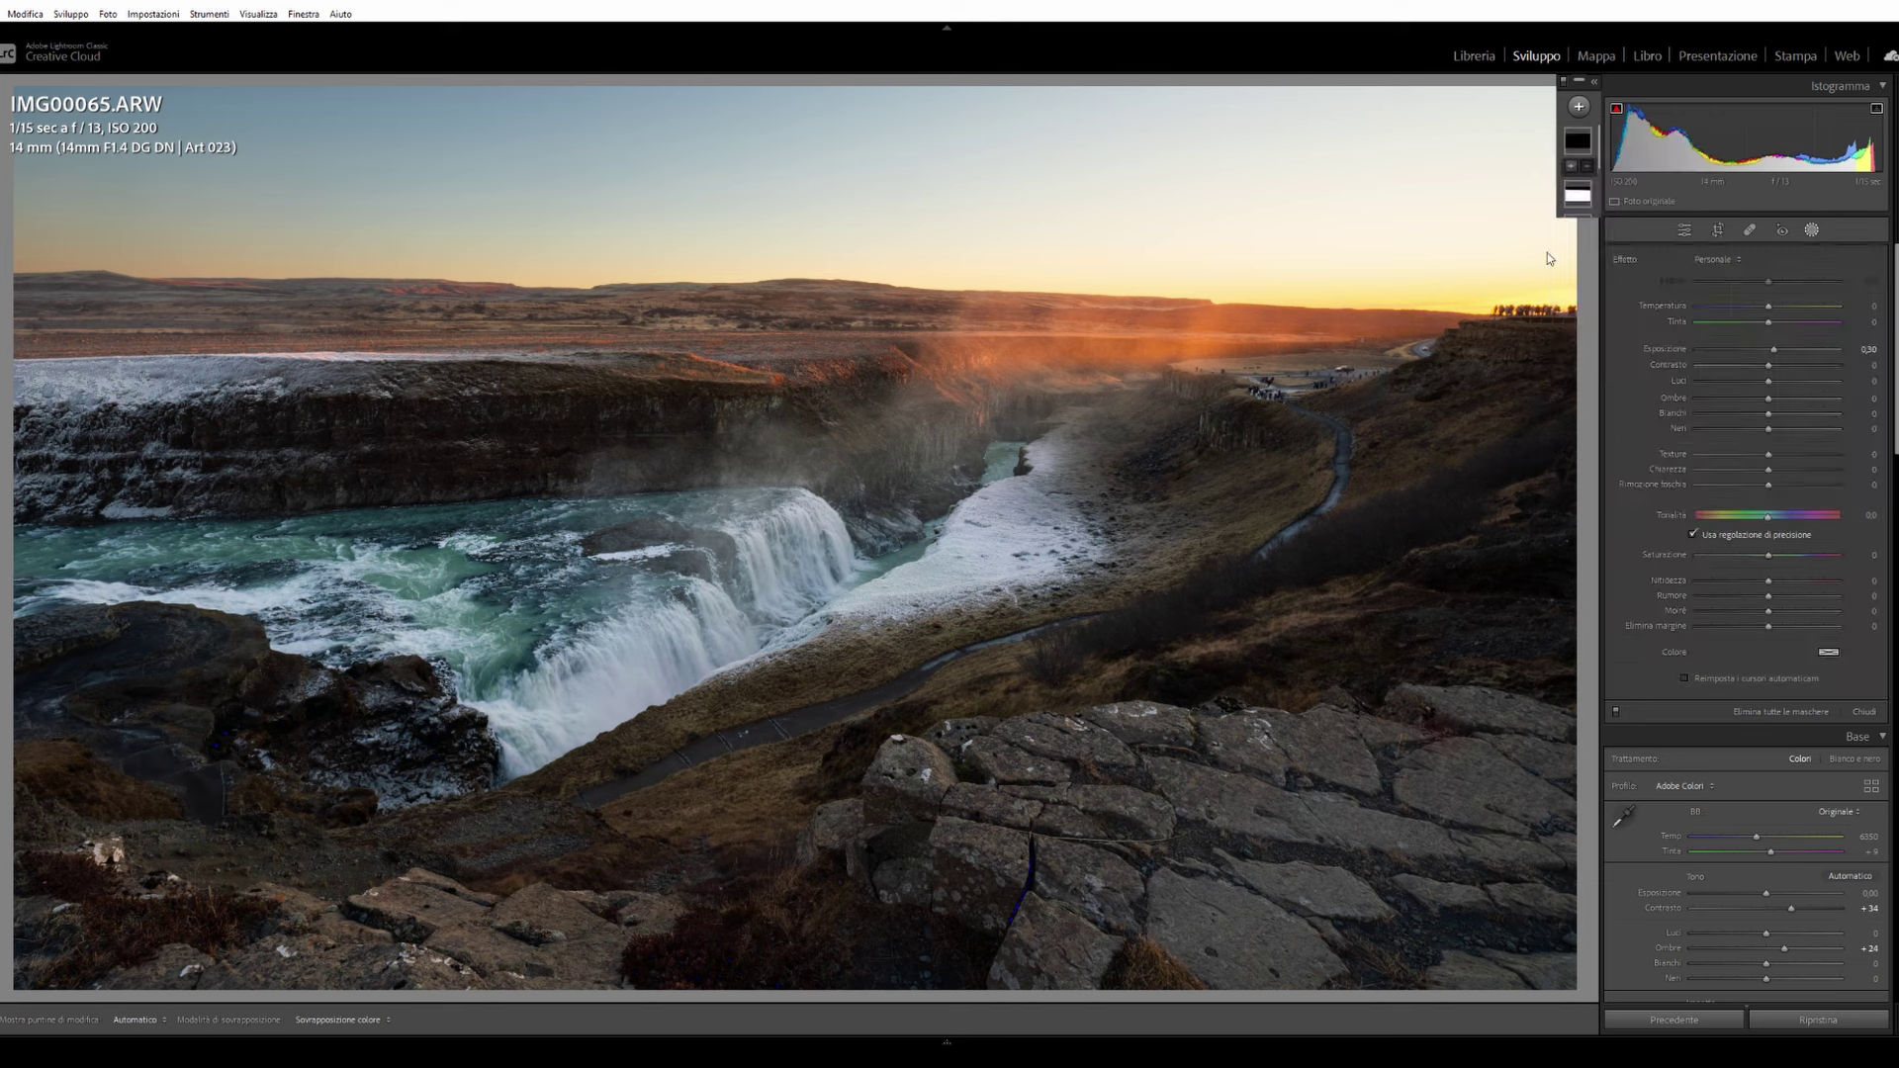
Step: Cover the upper-right sun glow with a feathered radial gradient, highlights -28 and temperature 22
left_click_drag(1454, 234, 1725, 400)
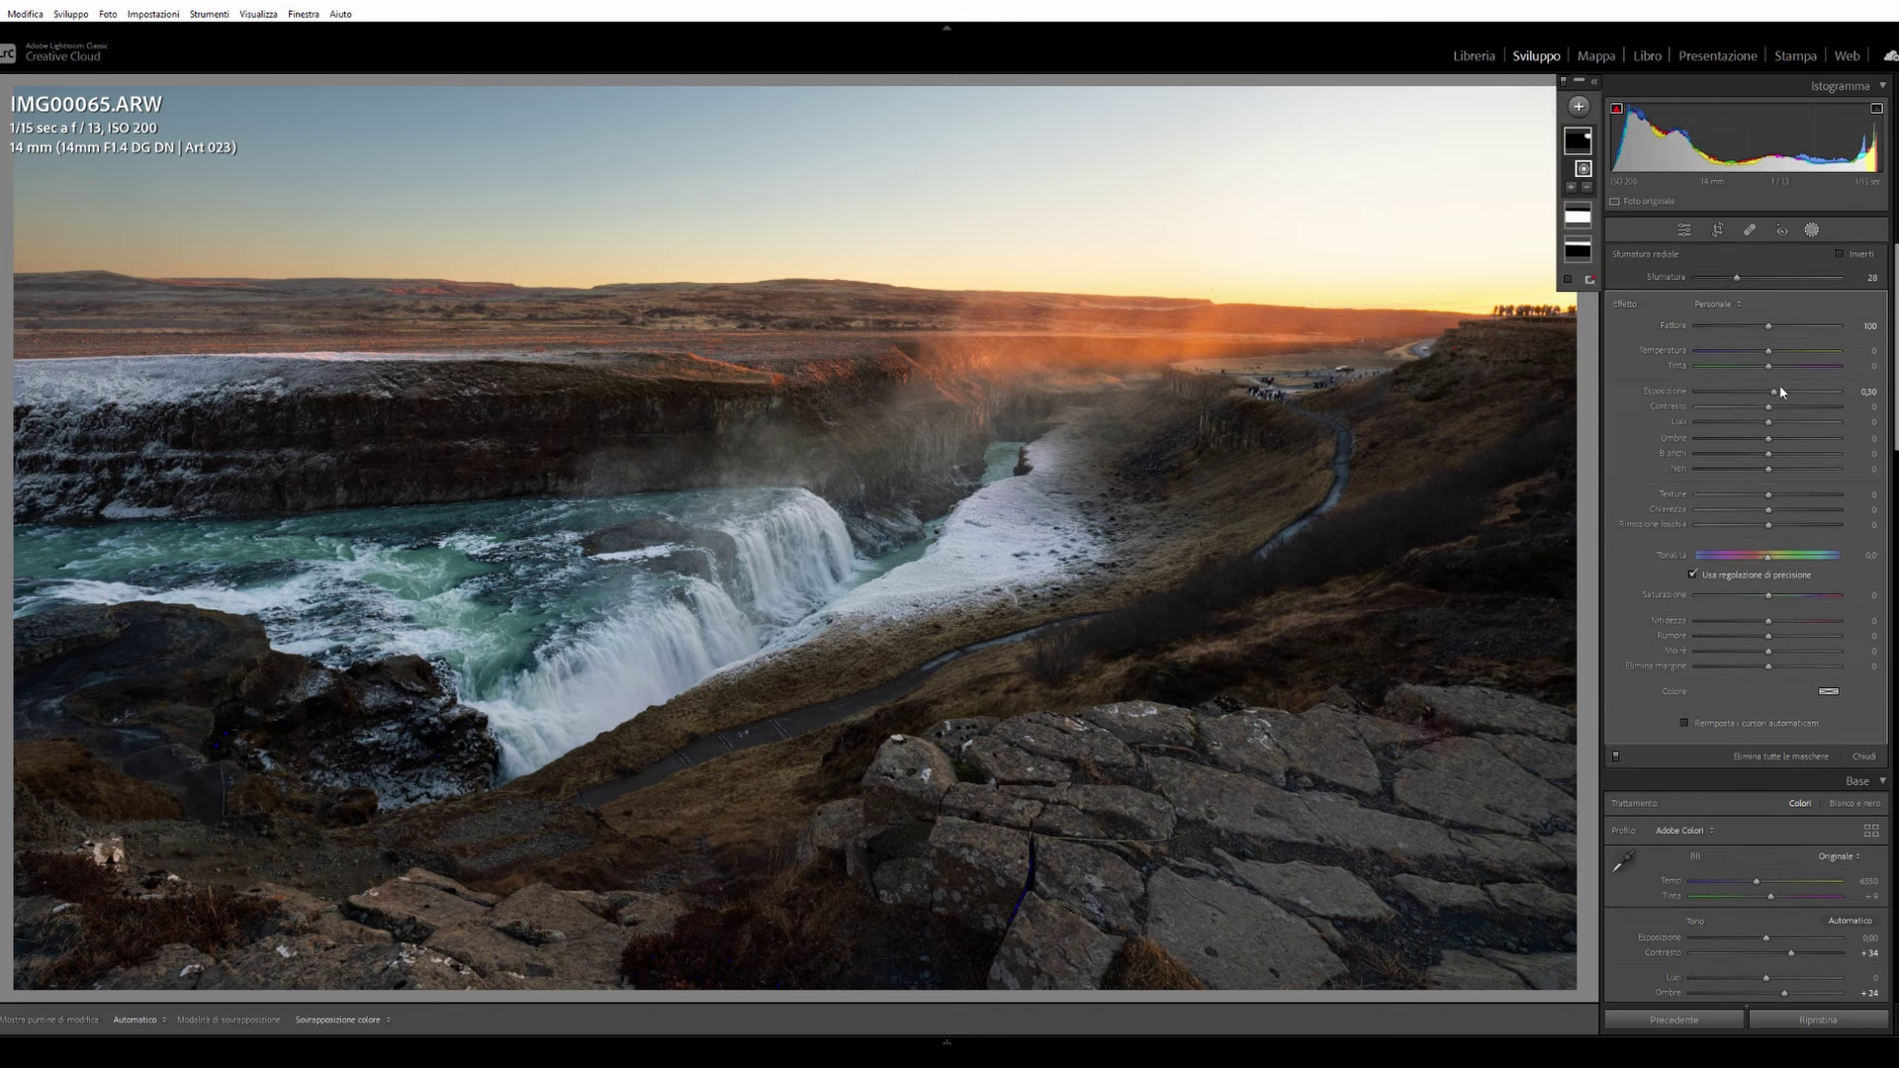
double_click(1774, 392)
left_click_drag(1770, 421, 1744, 430)
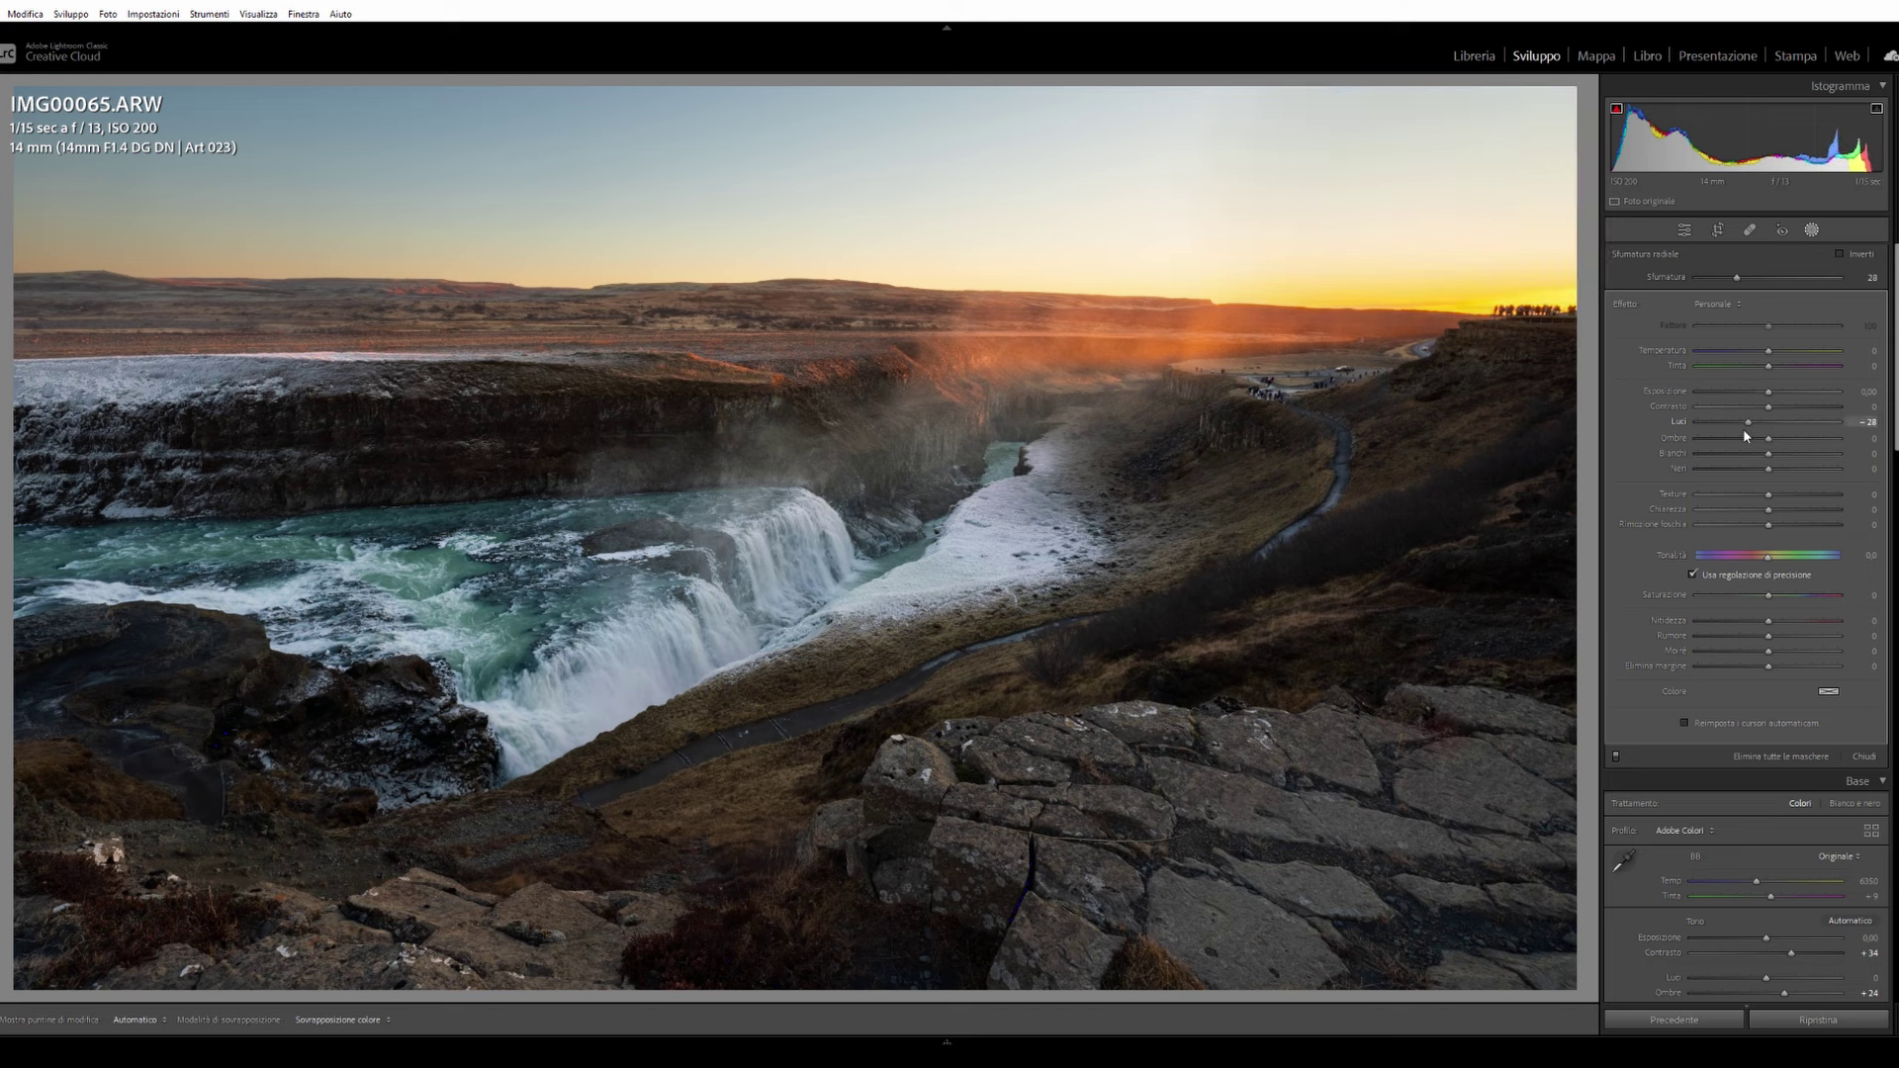
left_click_drag(1781, 351, 1785, 356)
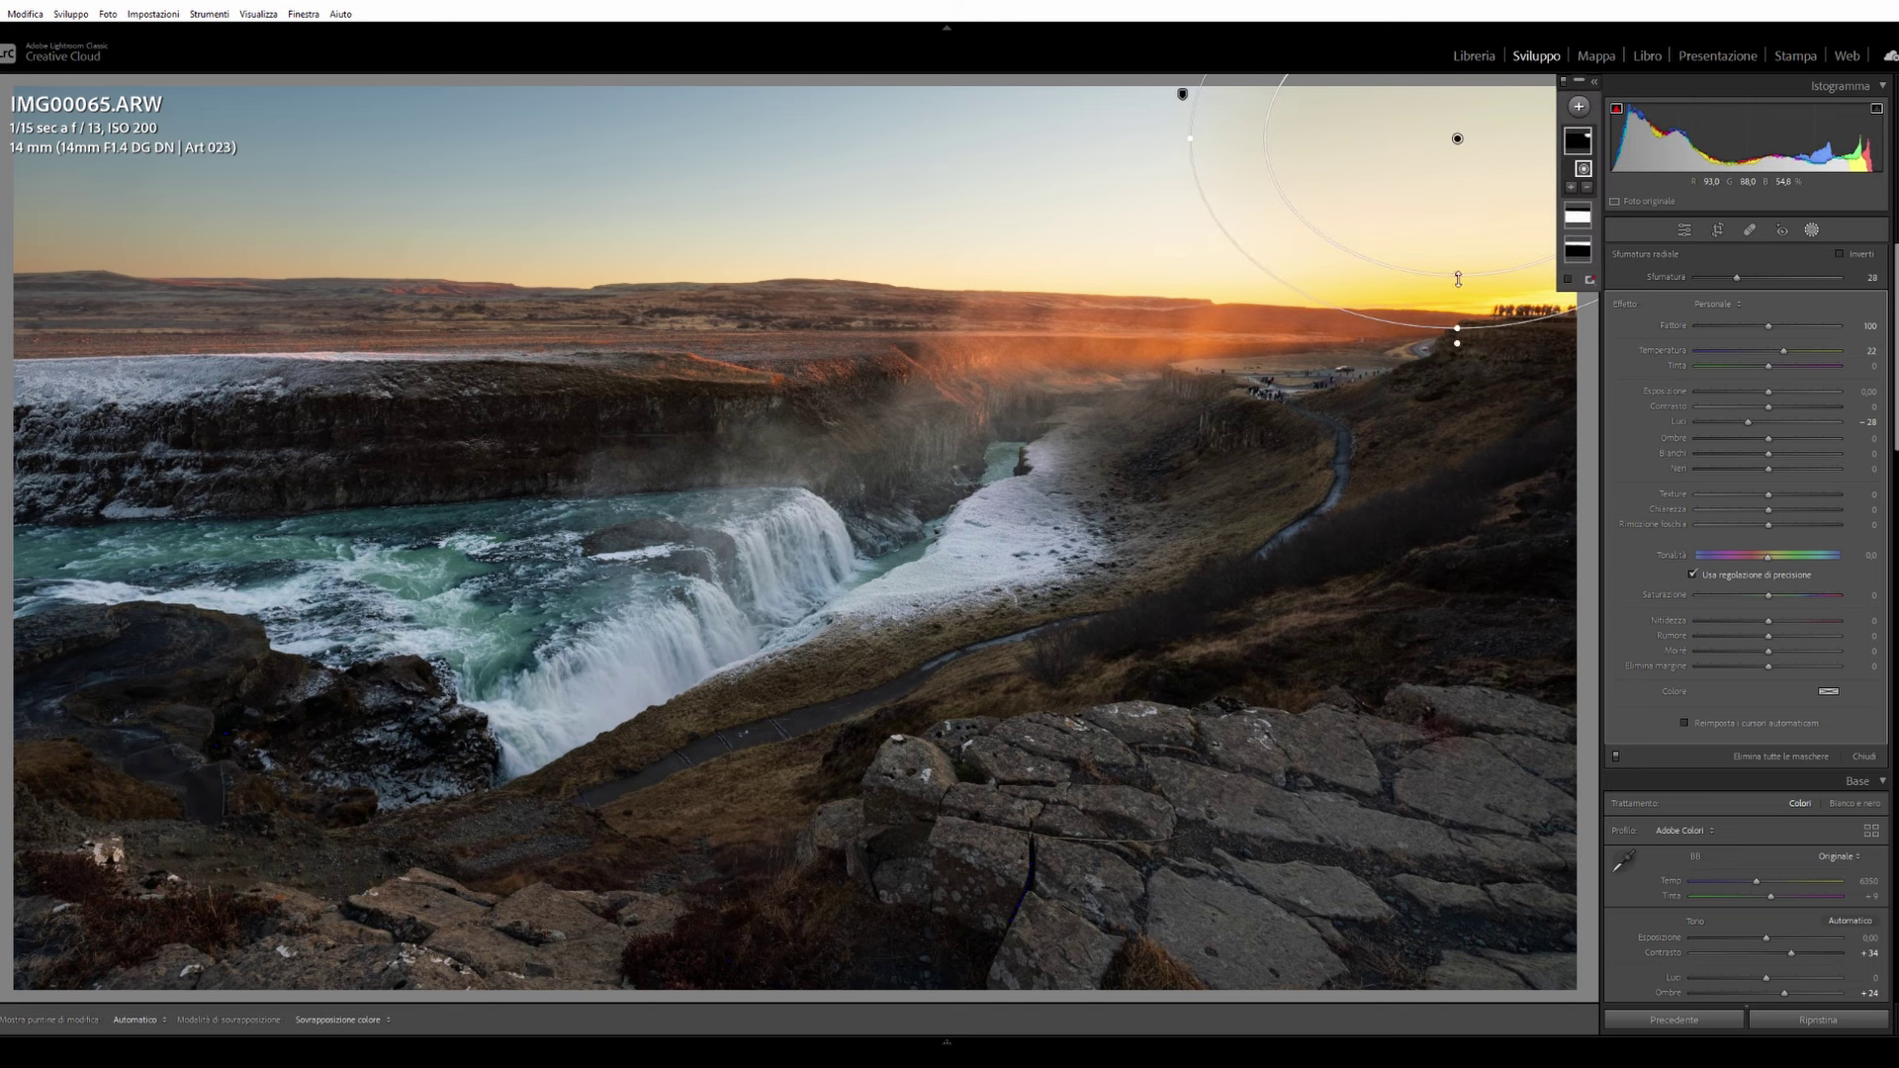
left_click_drag(1457, 274, 1457, 237)
mouse_move(1457, 139)
left_mouse_down()
mouse_move(1430, 173)
mouse_move(1456, 168)
left_mouse_up()
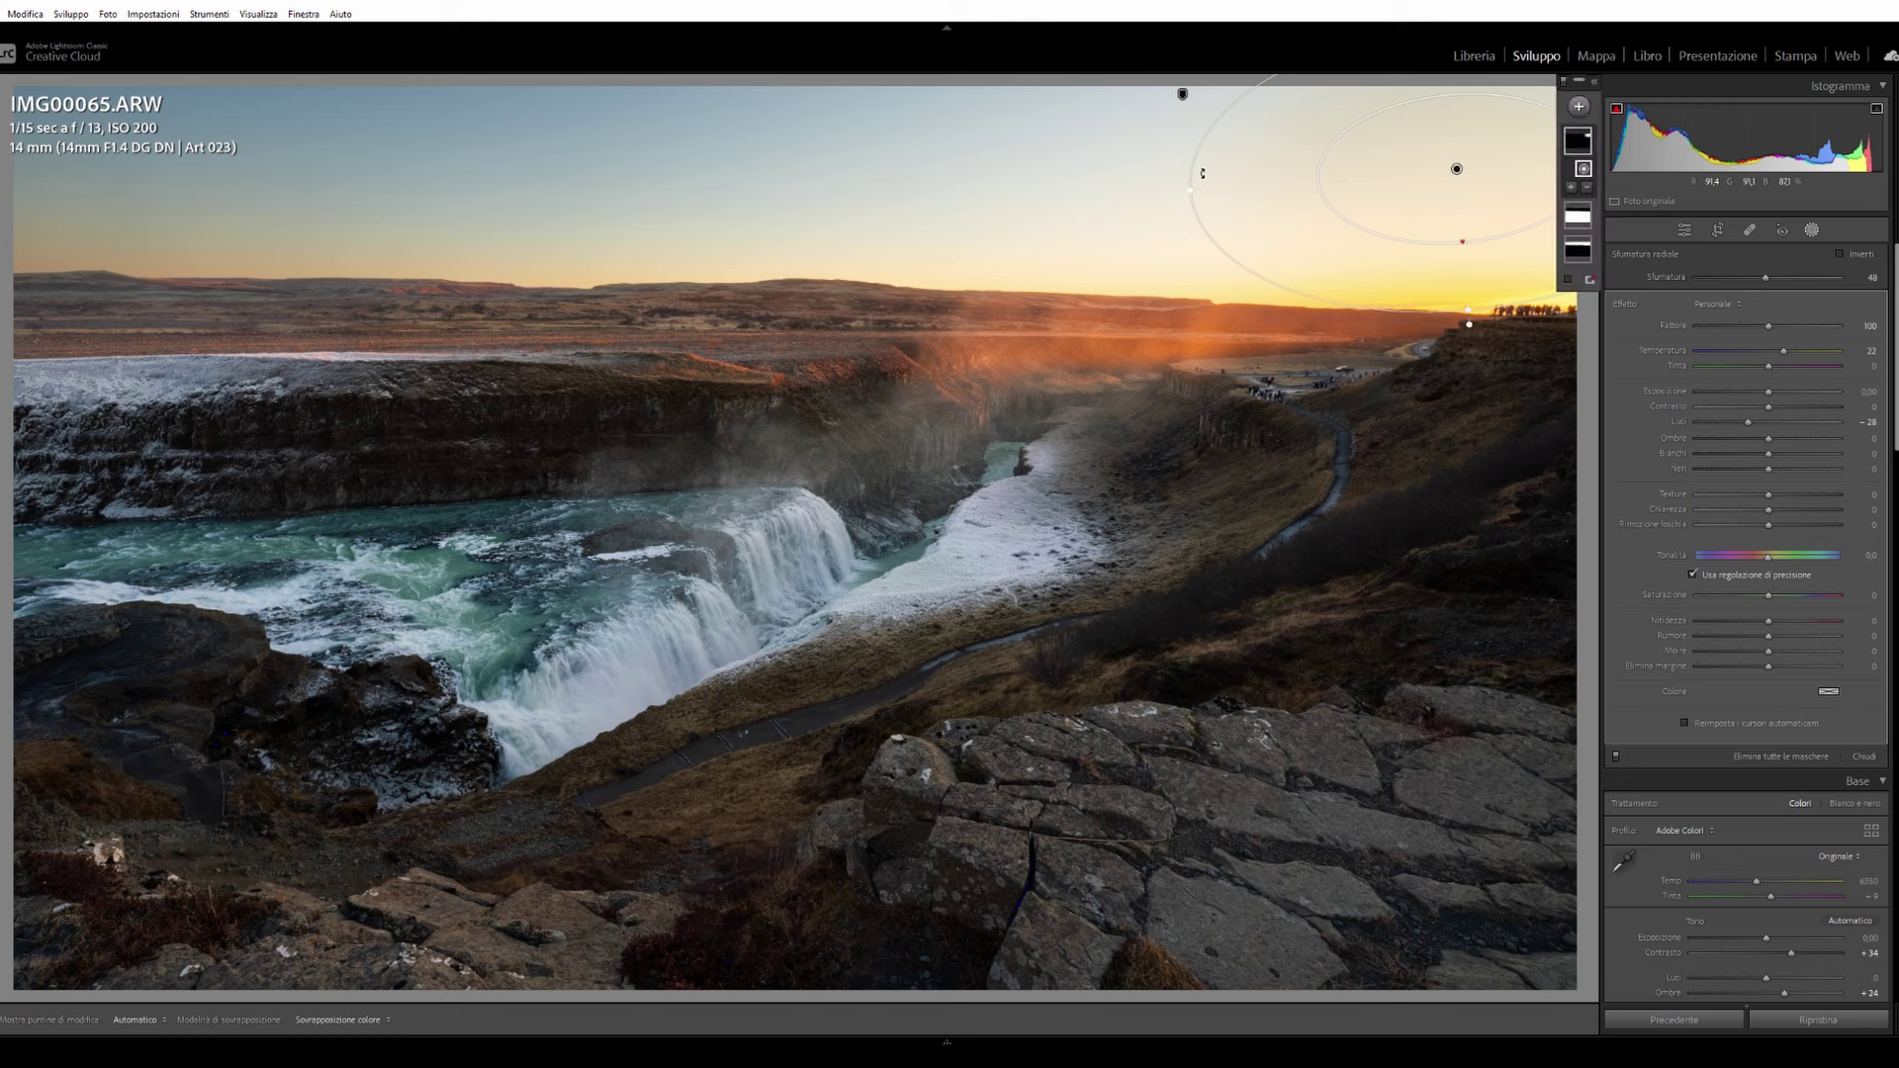
left_click_drag(1192, 195, 1154, 195)
Step: Review the sky edit, then soften the feather and reshape the radial mask further
left_click(1812, 229)
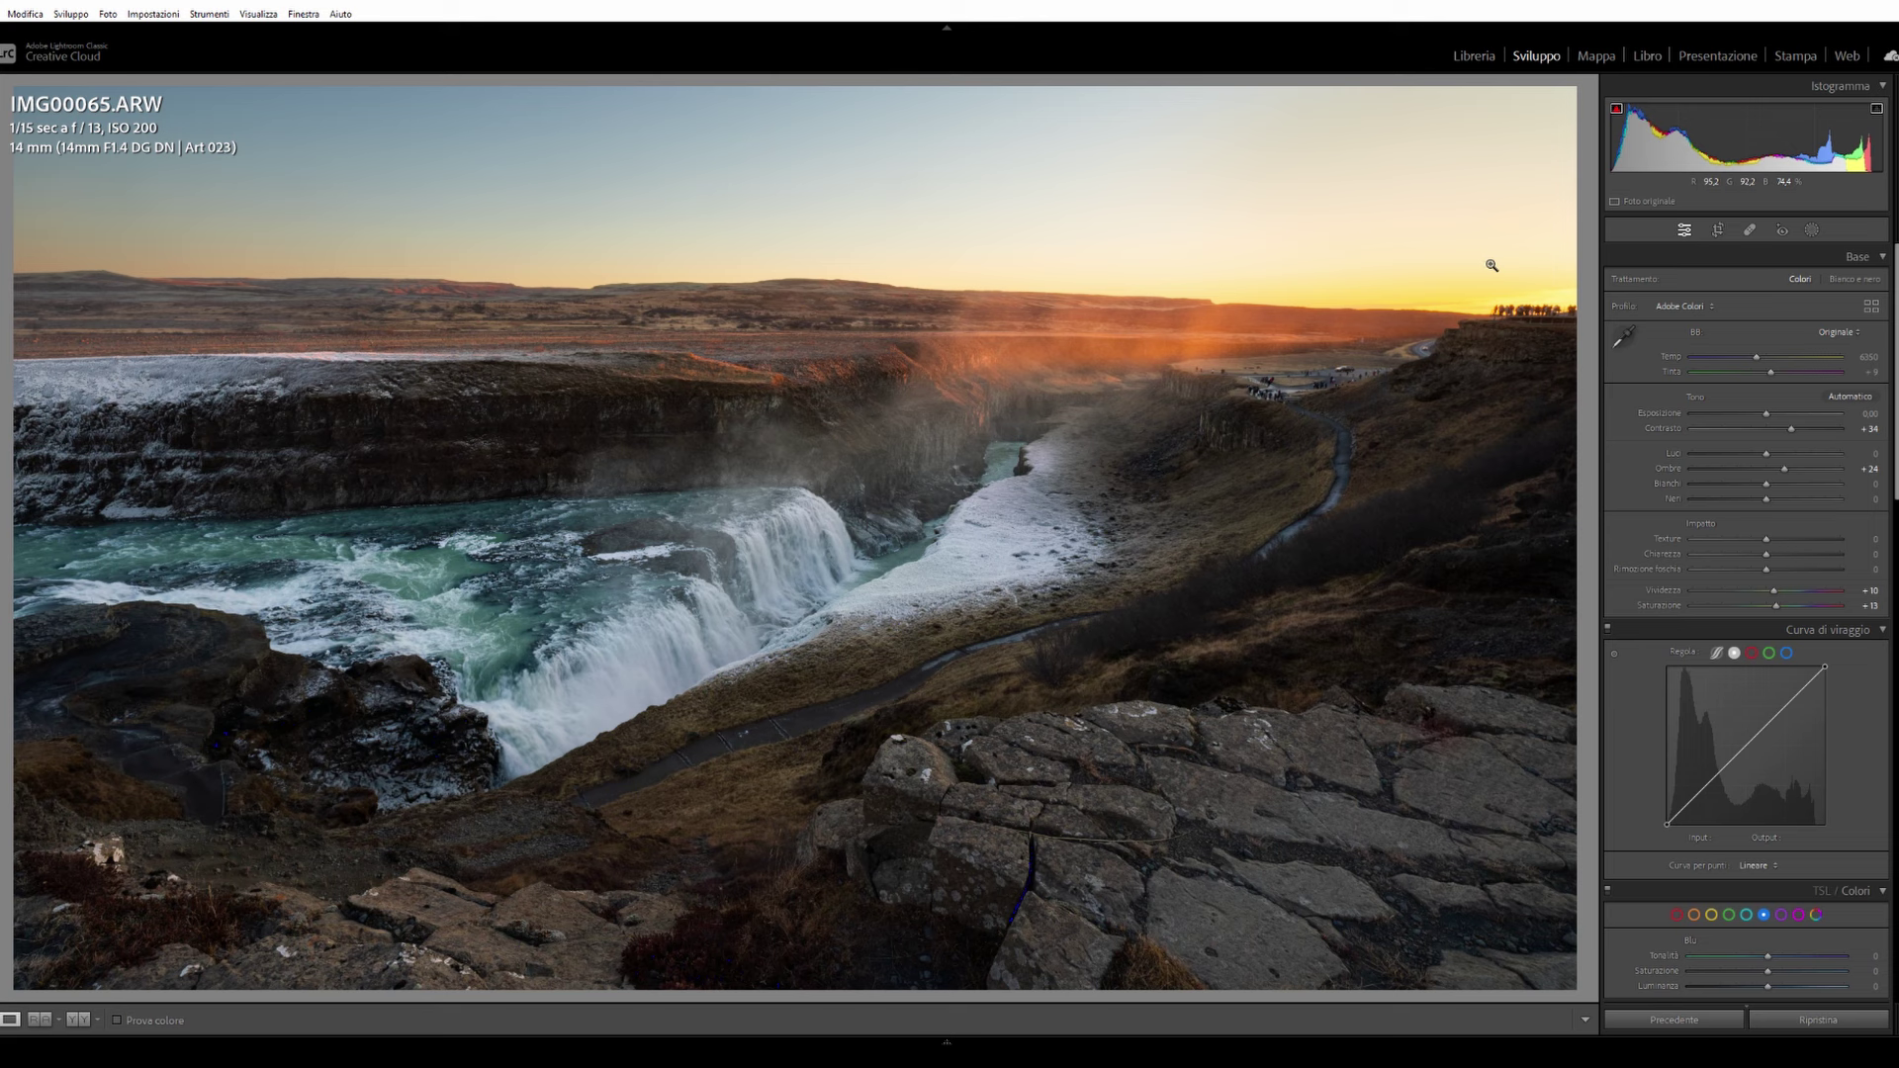
left_click(1811, 230)
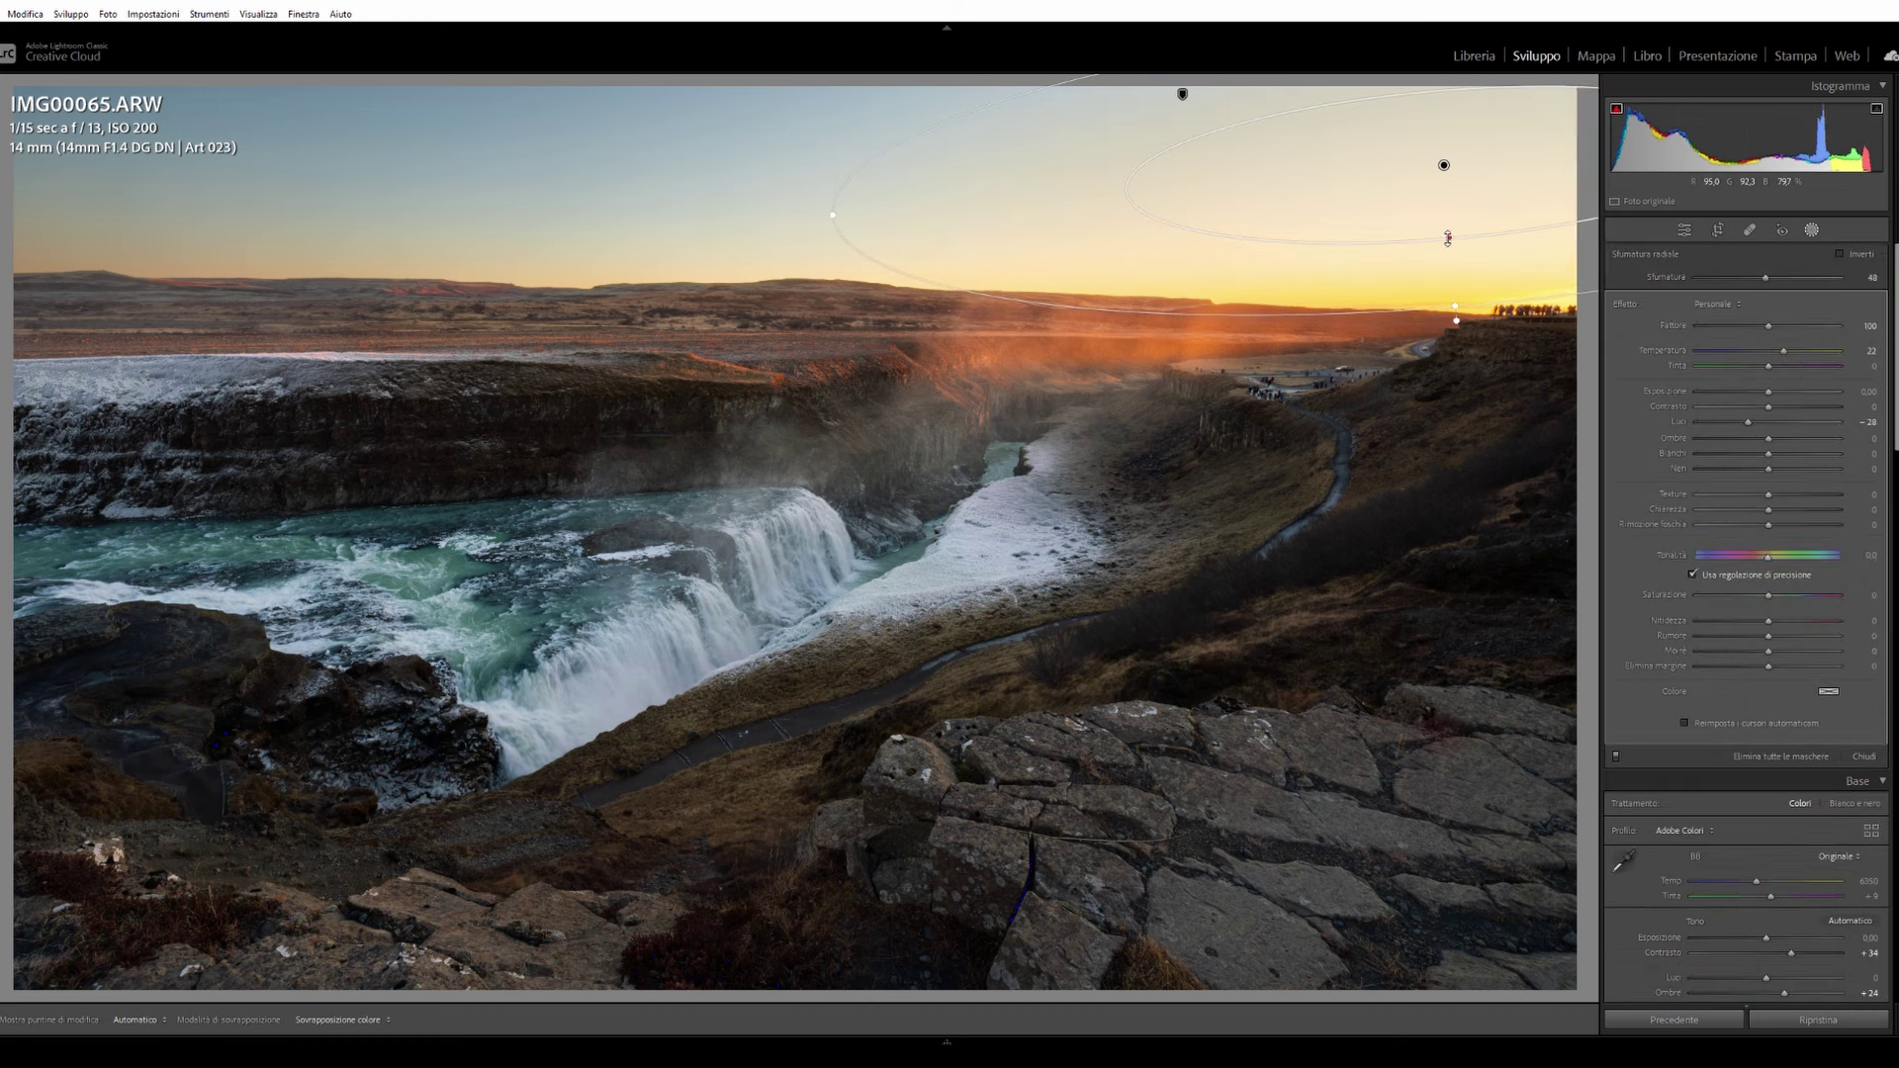
left_click_drag(1439, 248, 1444, 233)
left_click_drag(1454, 305, 1450, 281)
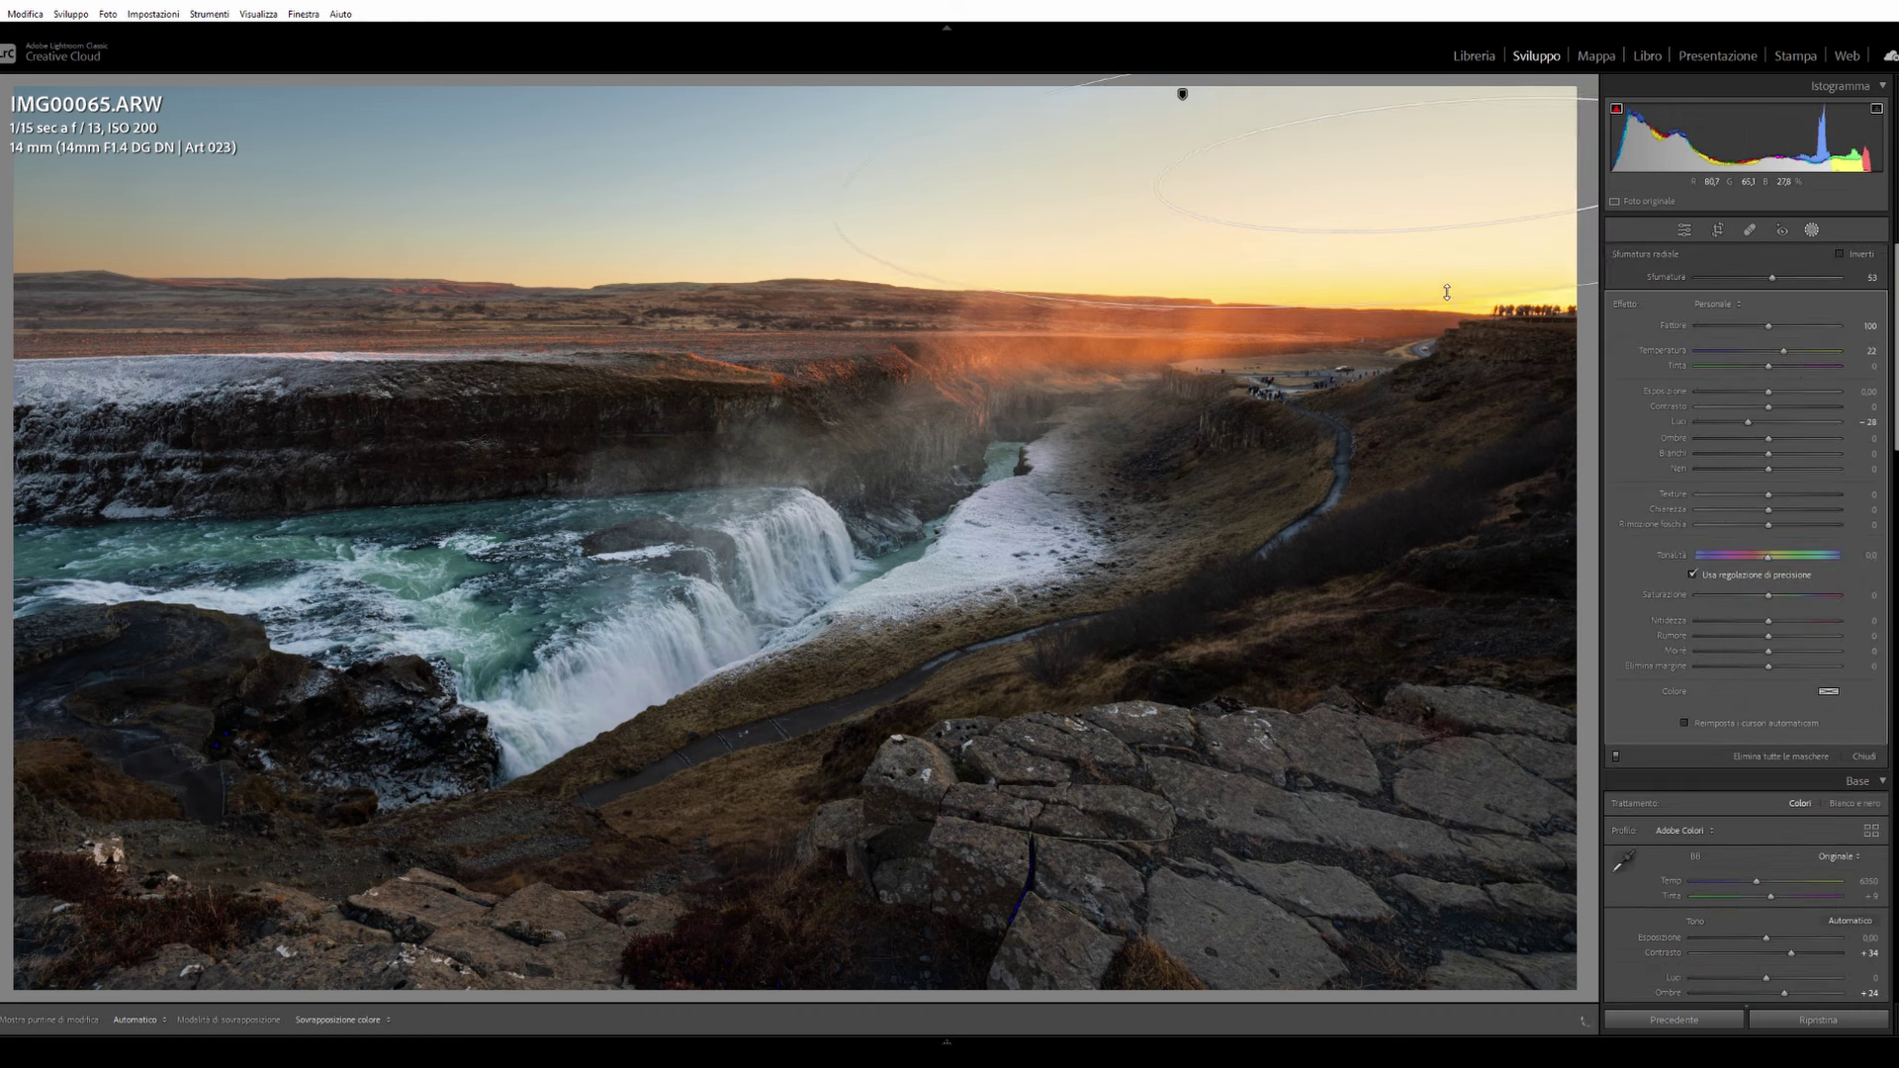
left_click(1813, 228)
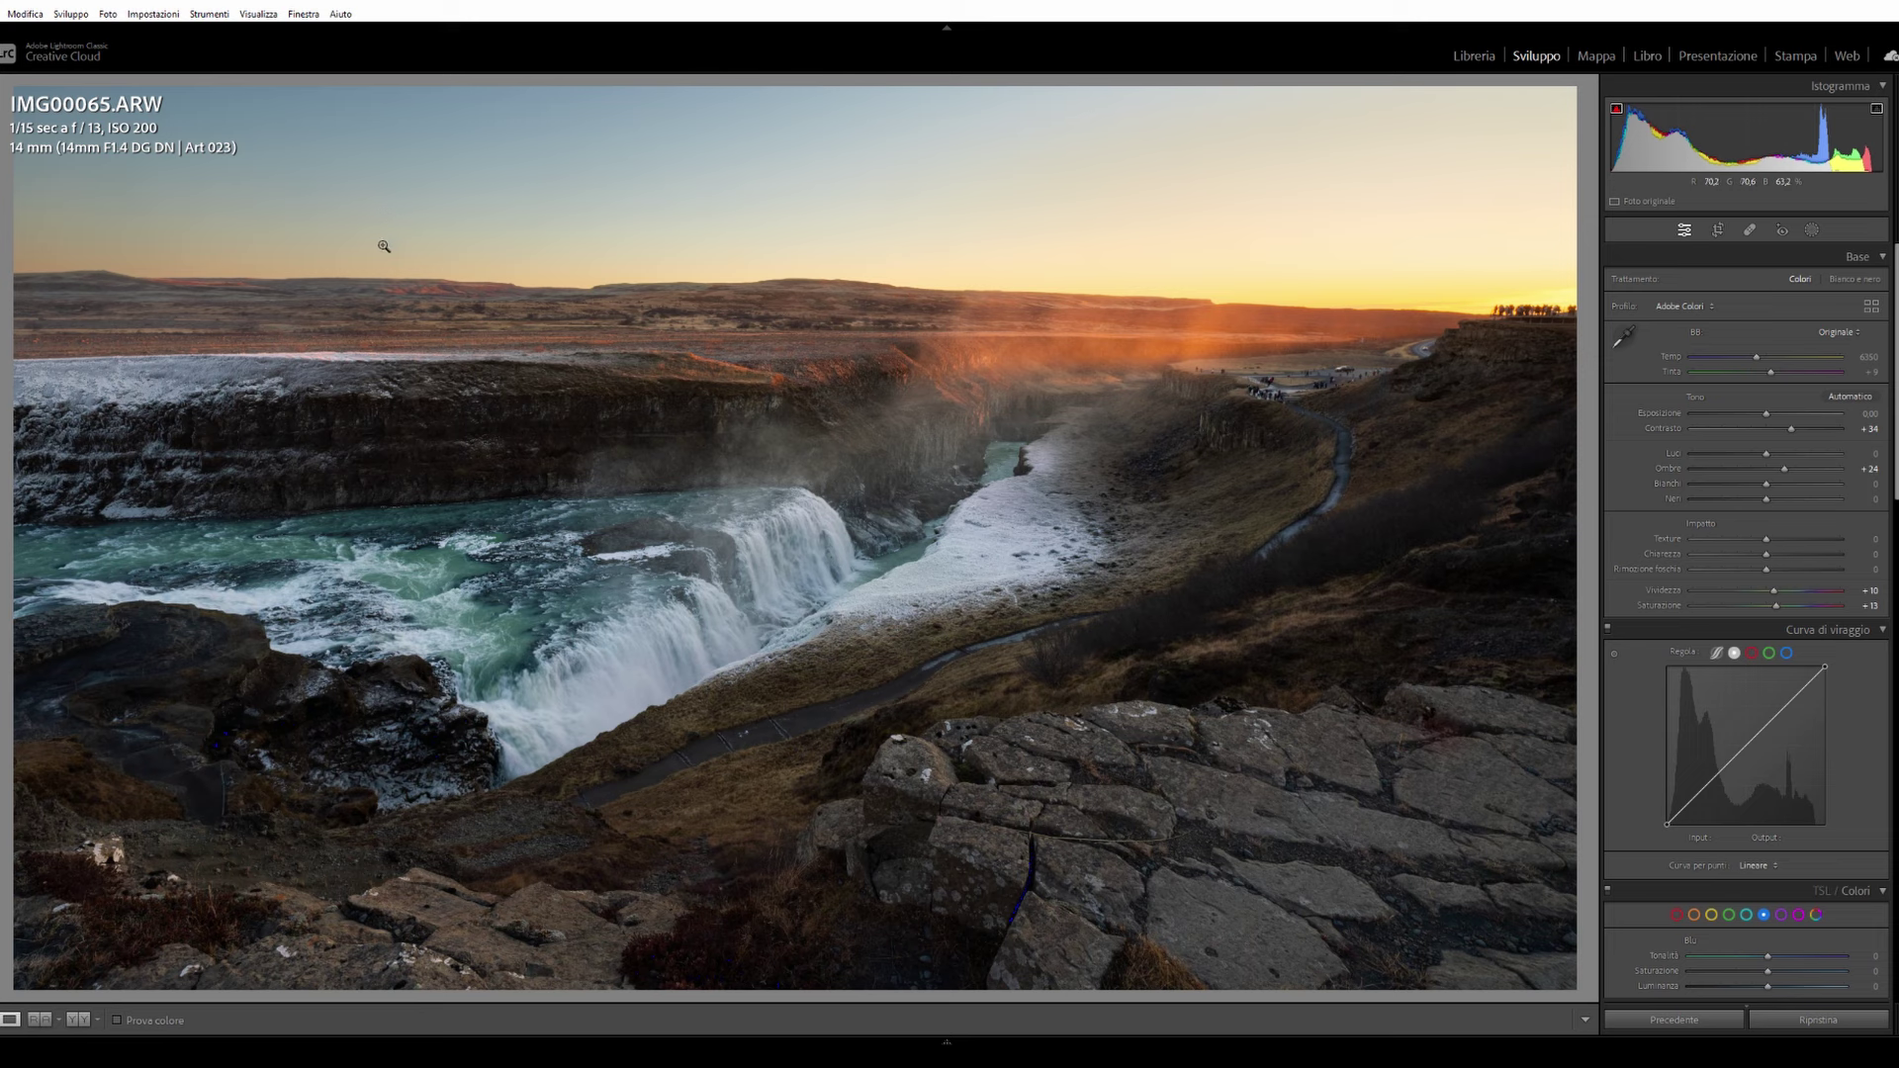
left_click(1812, 229)
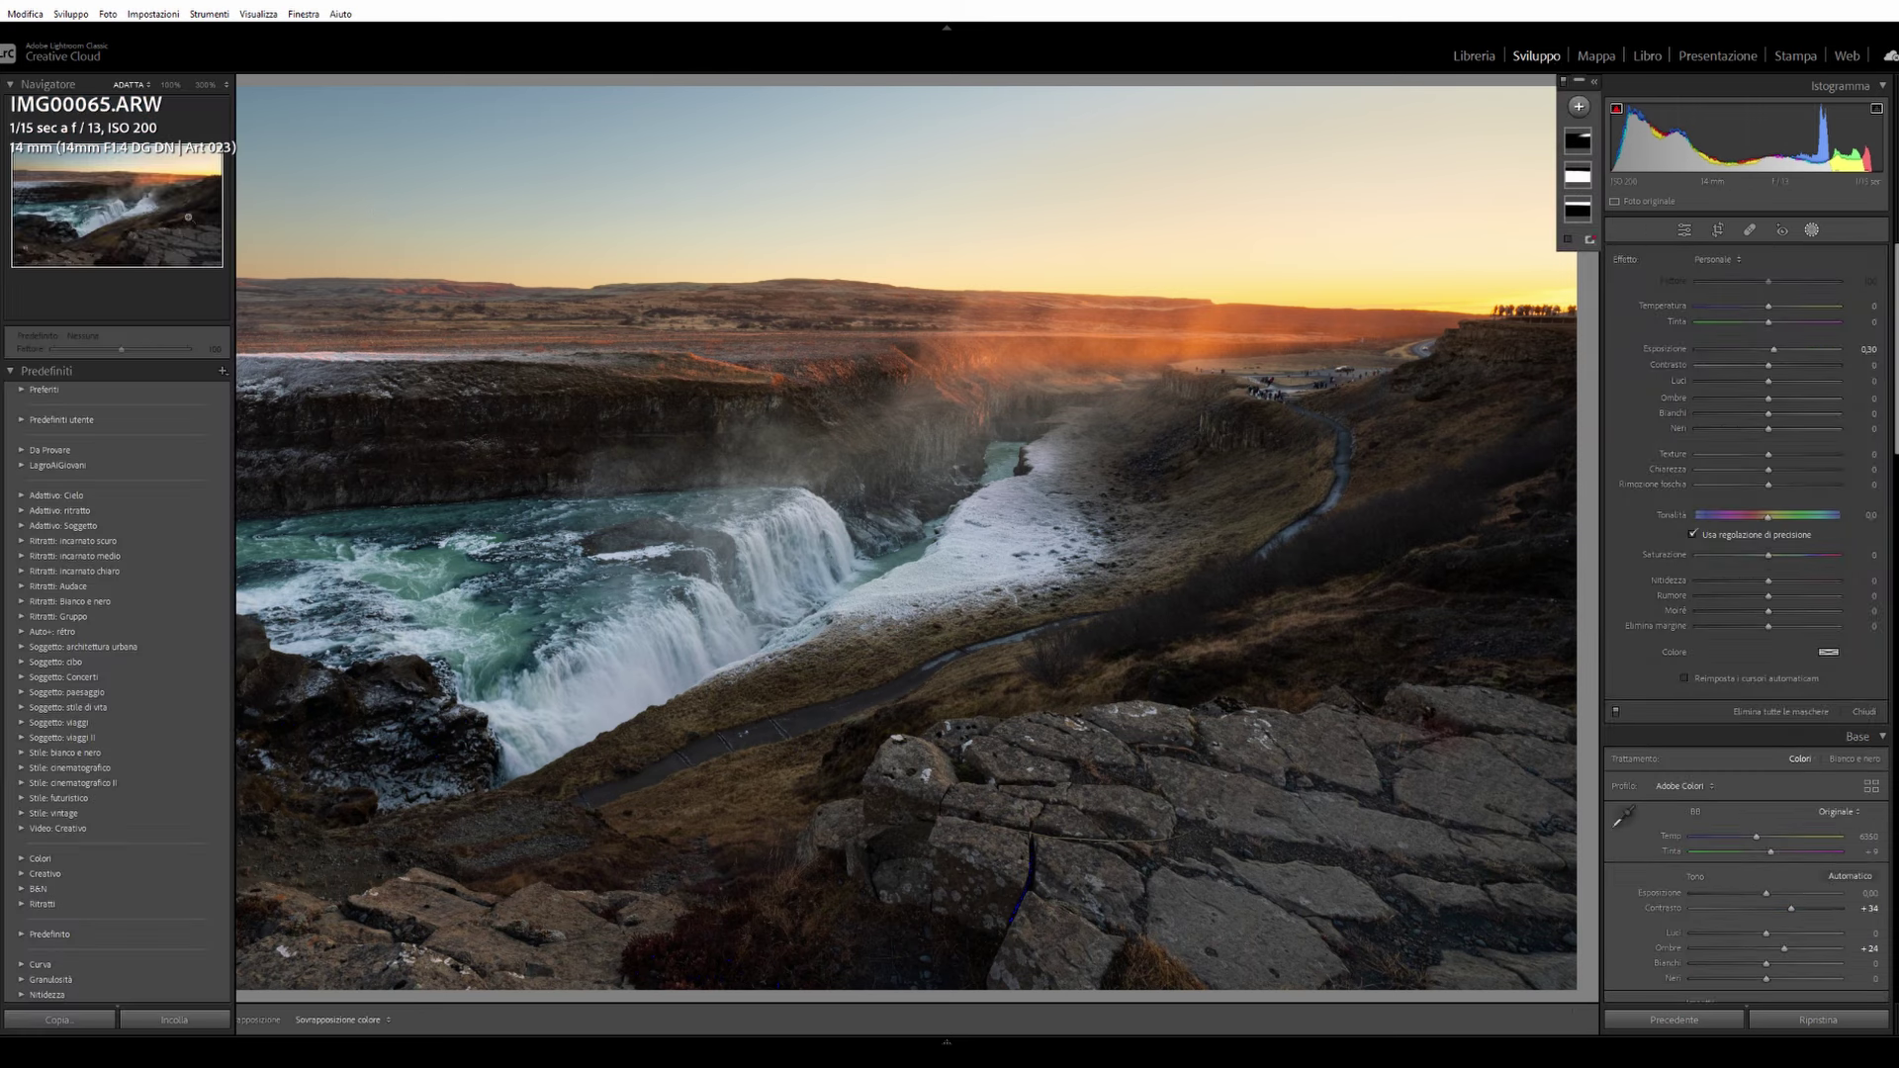
Step: Draw a radial gradient in the upper-left sky, stretch it downward and shift it toward the centre
left_click(1579, 106)
left_click(1599, 287)
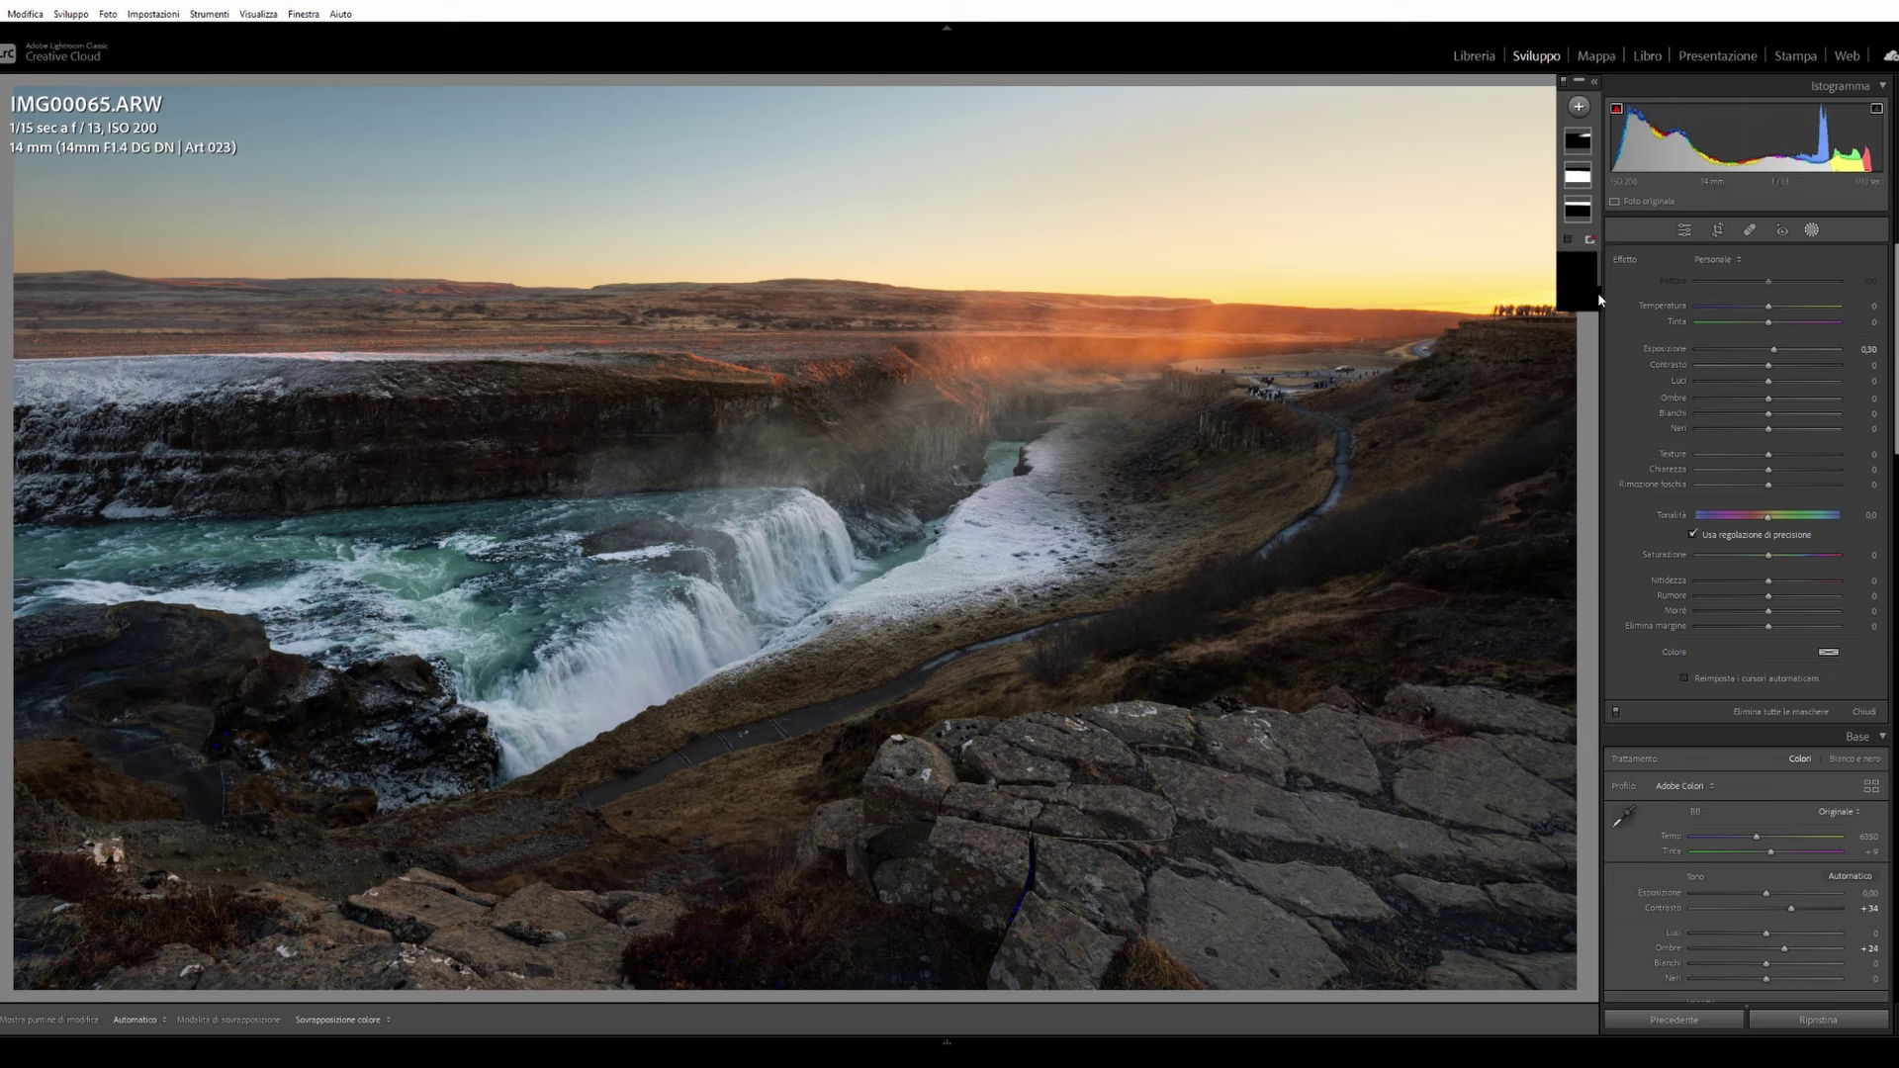
left_click_drag(261, 261, 652, 413)
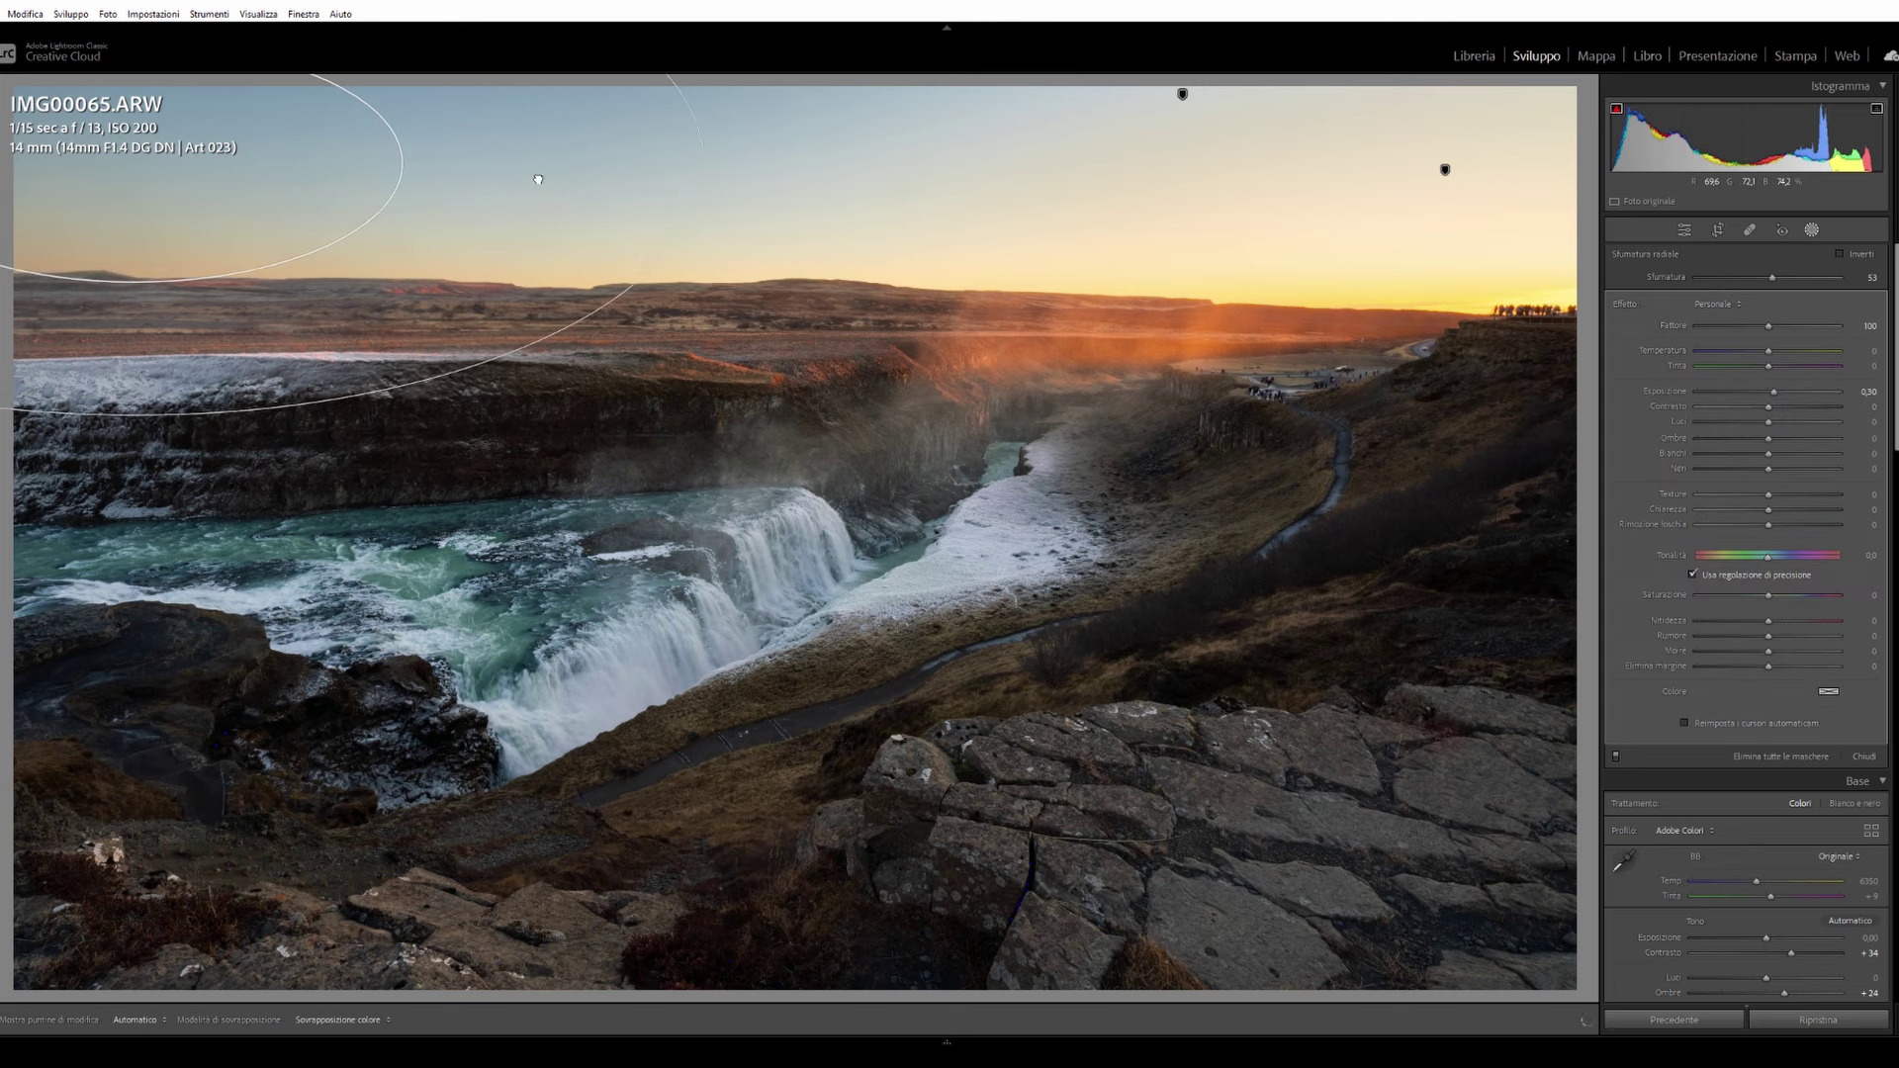
mouse_move(652, 419)
left_mouse_down()
mouse_move(776, 198)
mouse_move(892, 163)
left_mouse_up()
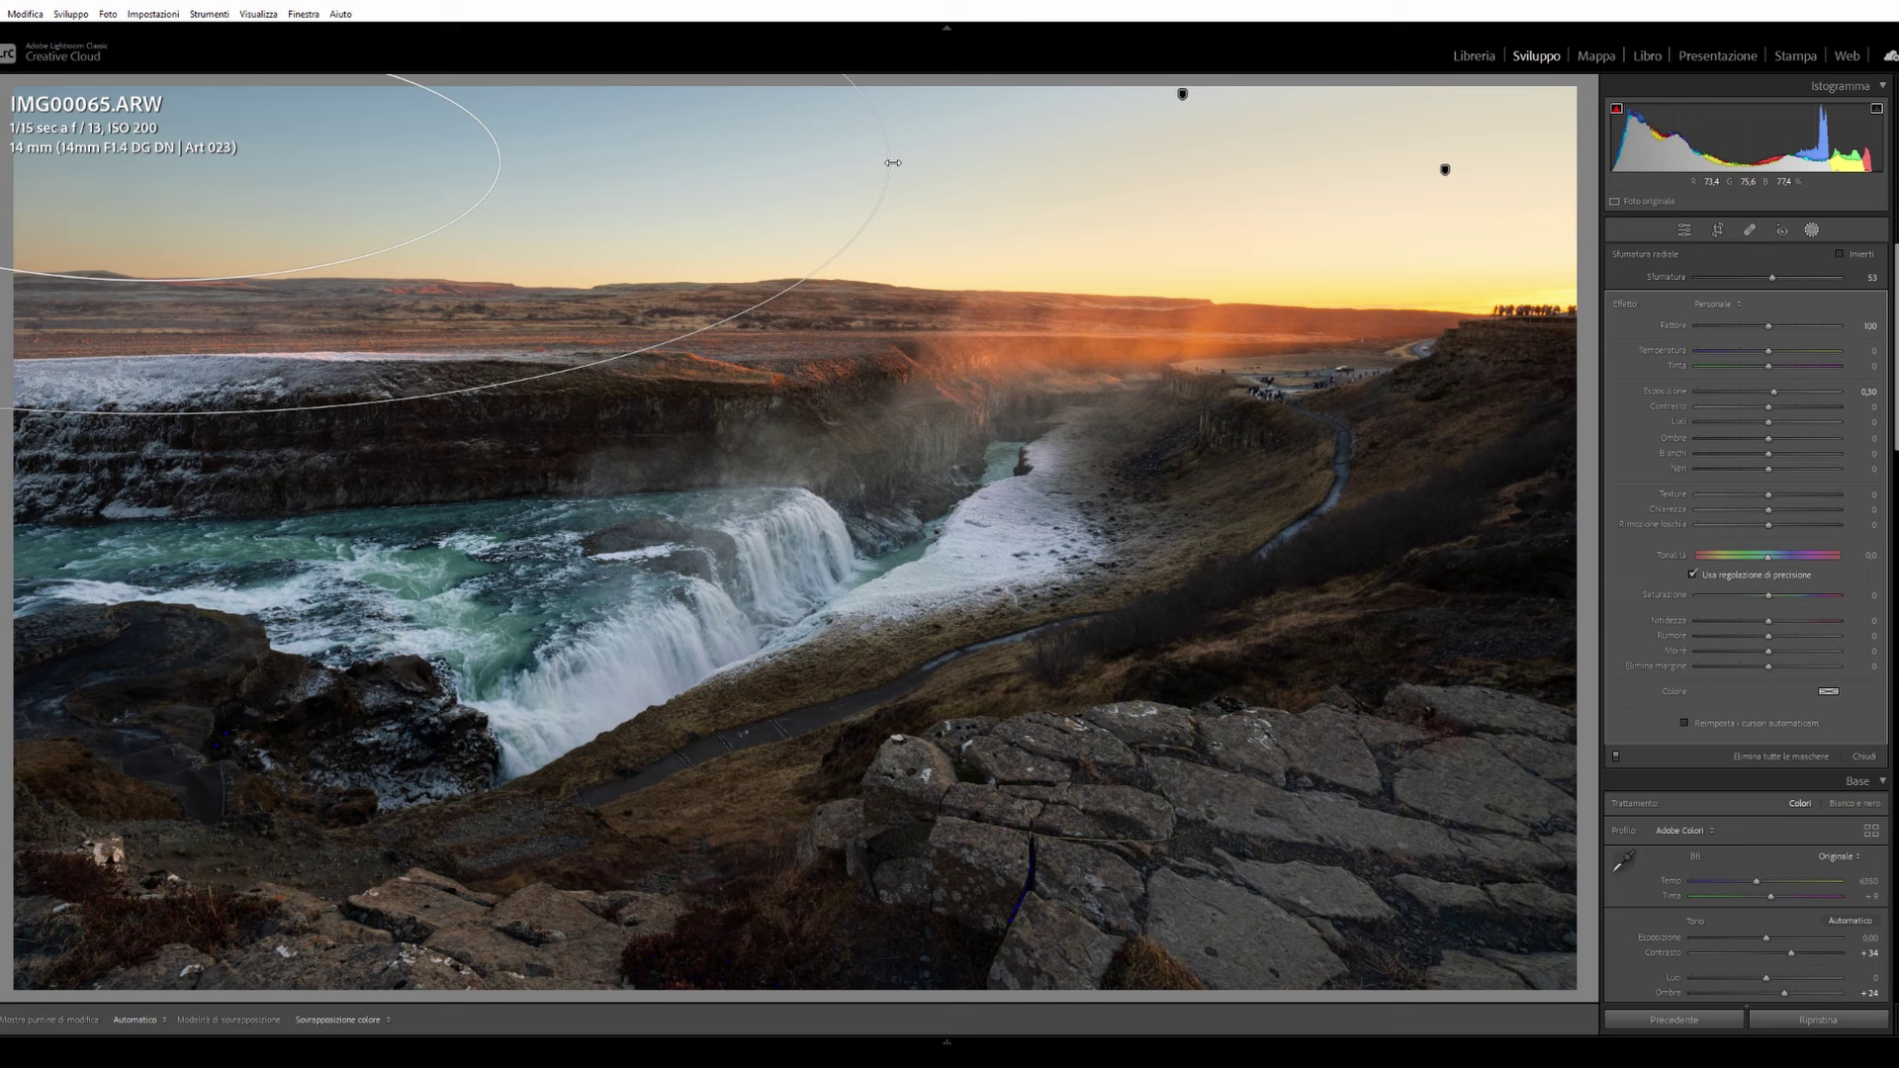
left_click_drag(892, 162, 889, 162)
left_click_drag(155, 415, 156, 465)
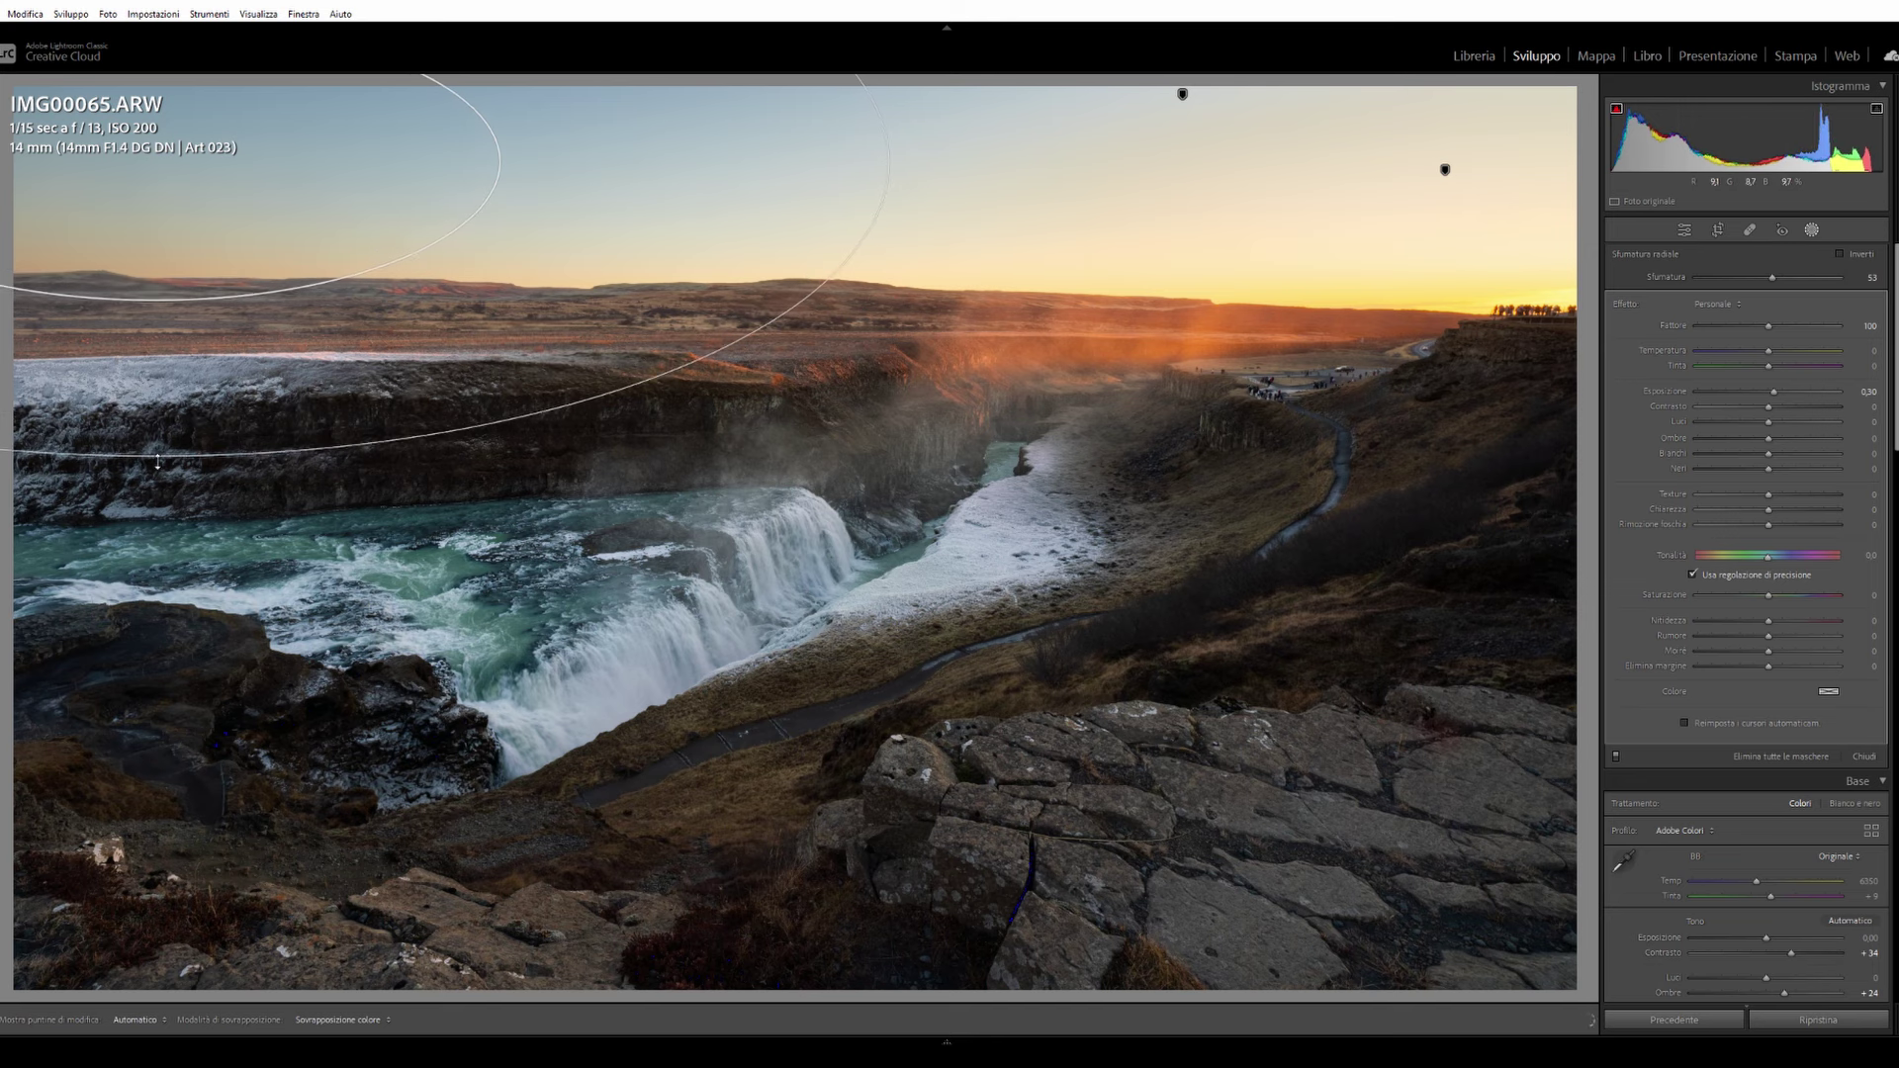
left_click_drag(275, 337, 359, 342)
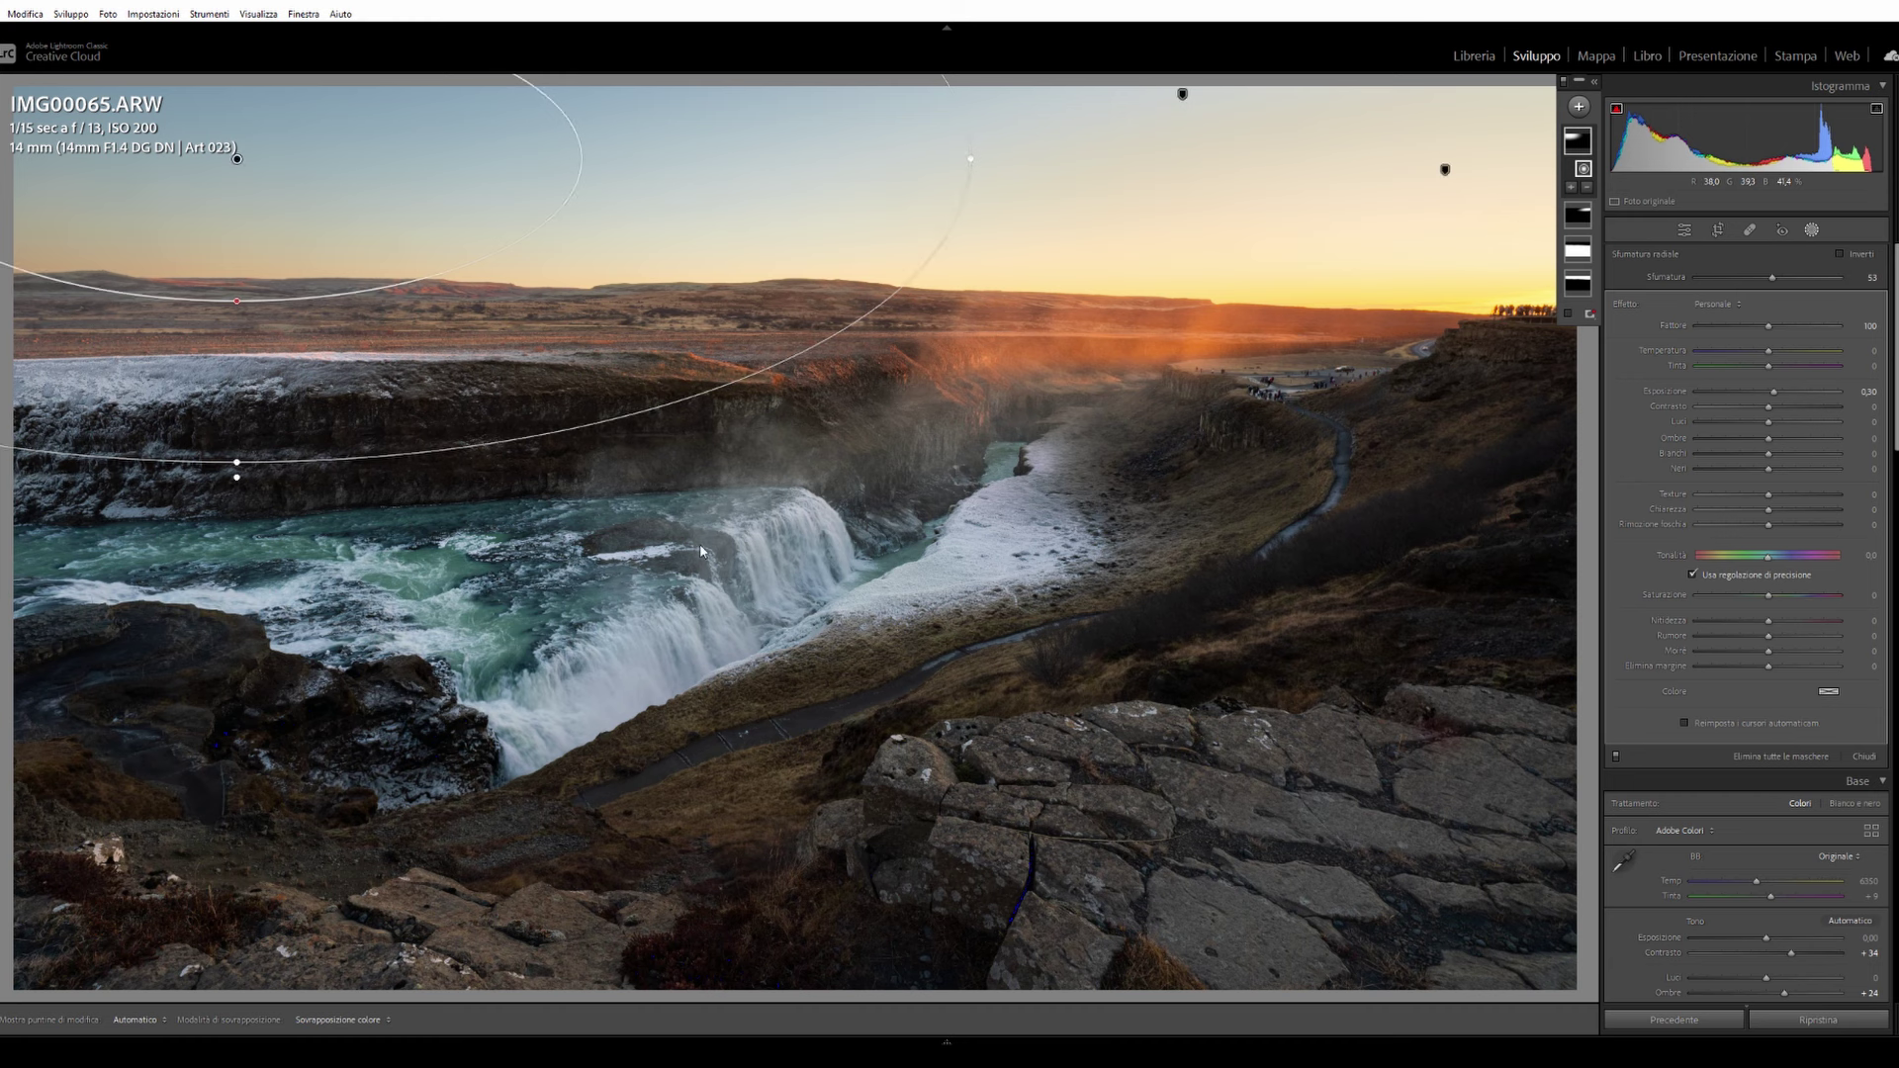
Step: Add a radial gradient over the waterfall, tilted and positioned to follow its angle
left_click(1578, 106)
left_click(1614, 287)
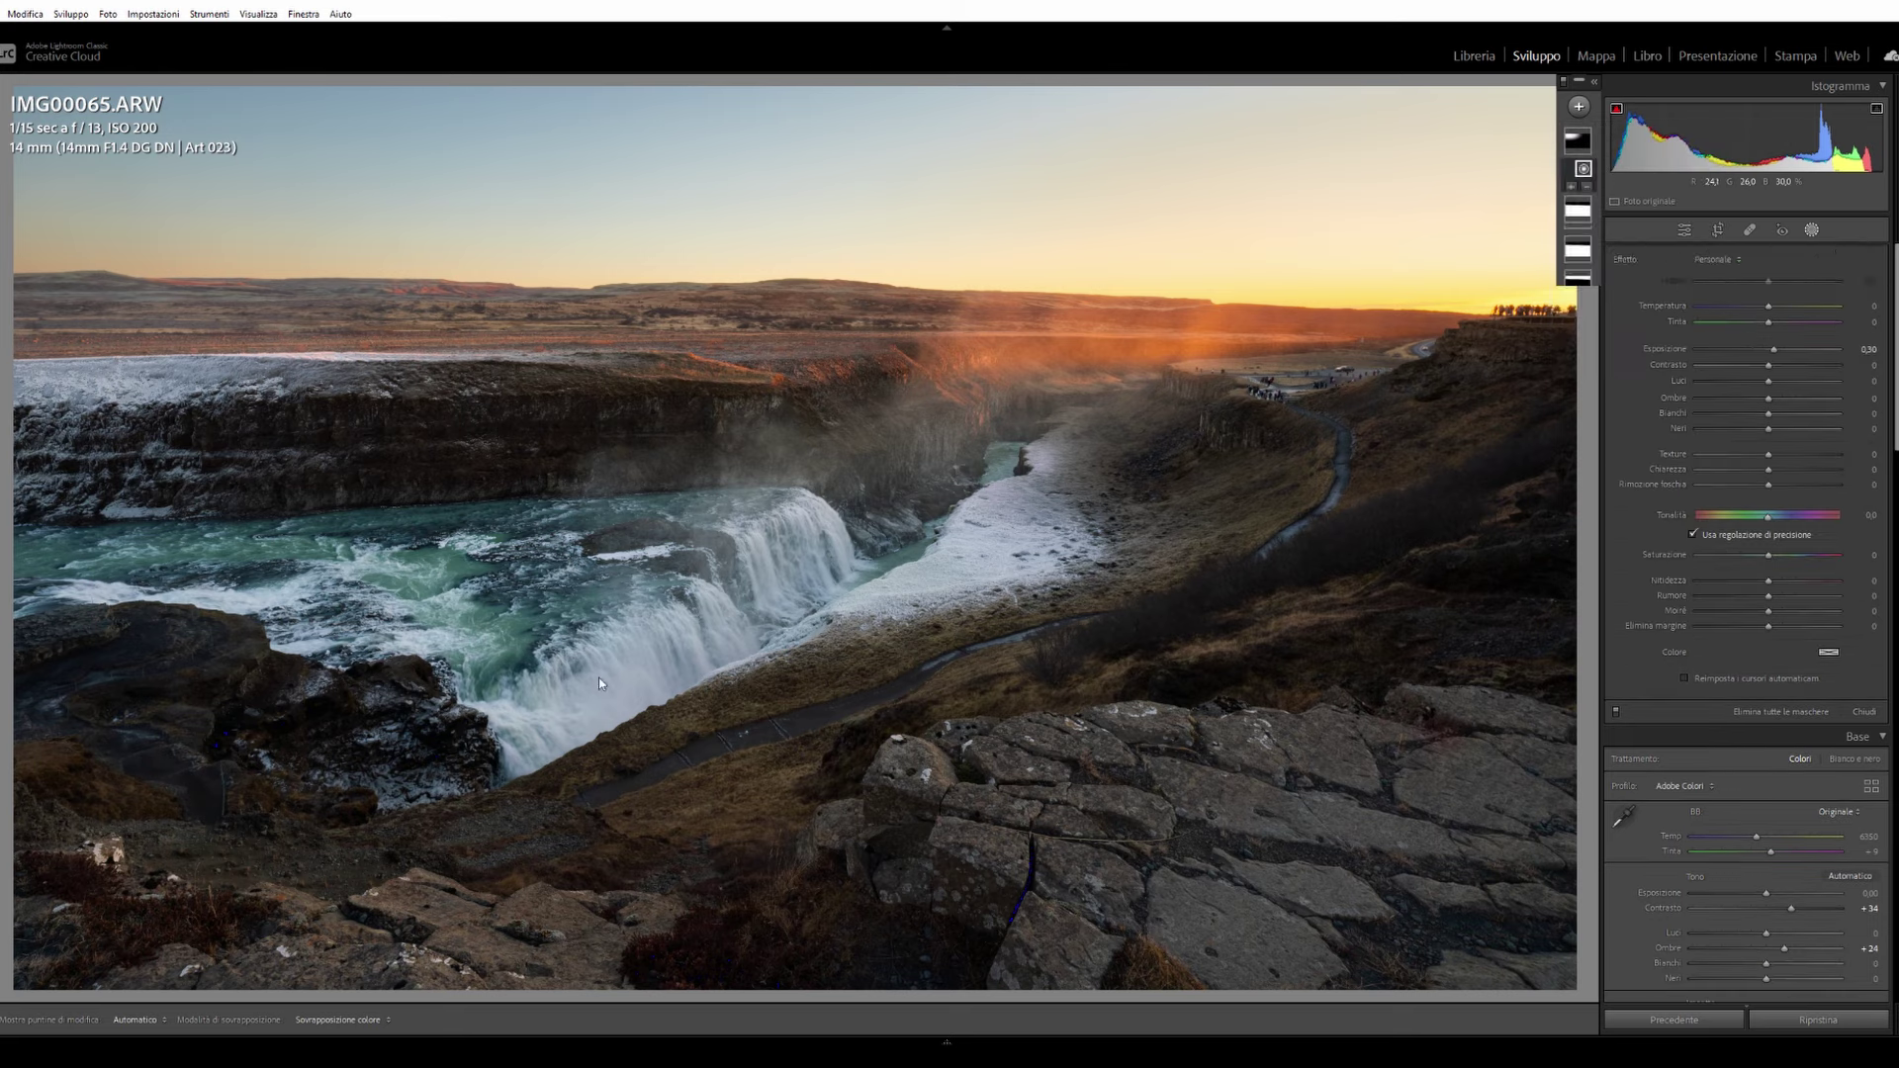
mouse_move(723, 630)
left_mouse_down()
mouse_move(1285, 953)
mouse_move(1183, 719)
left_mouse_up()
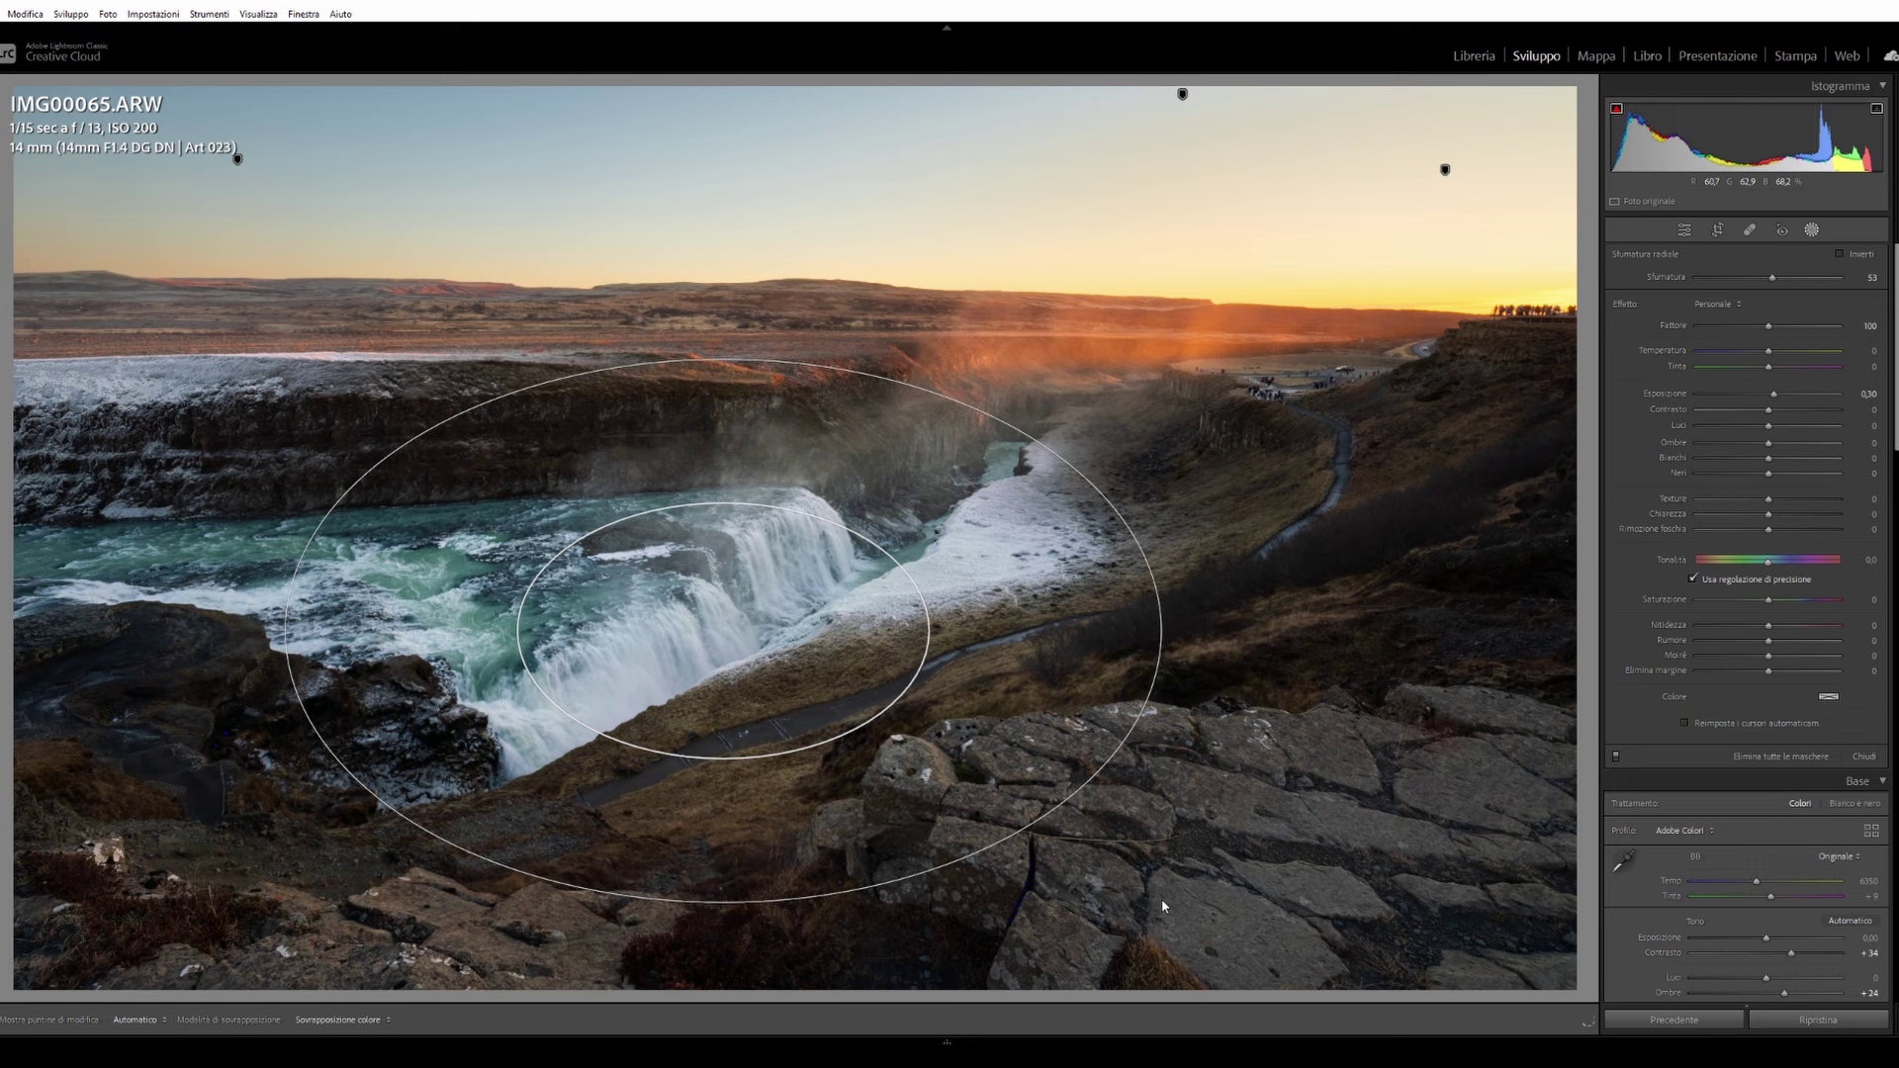
left_click_drag(721, 903, 941, 666)
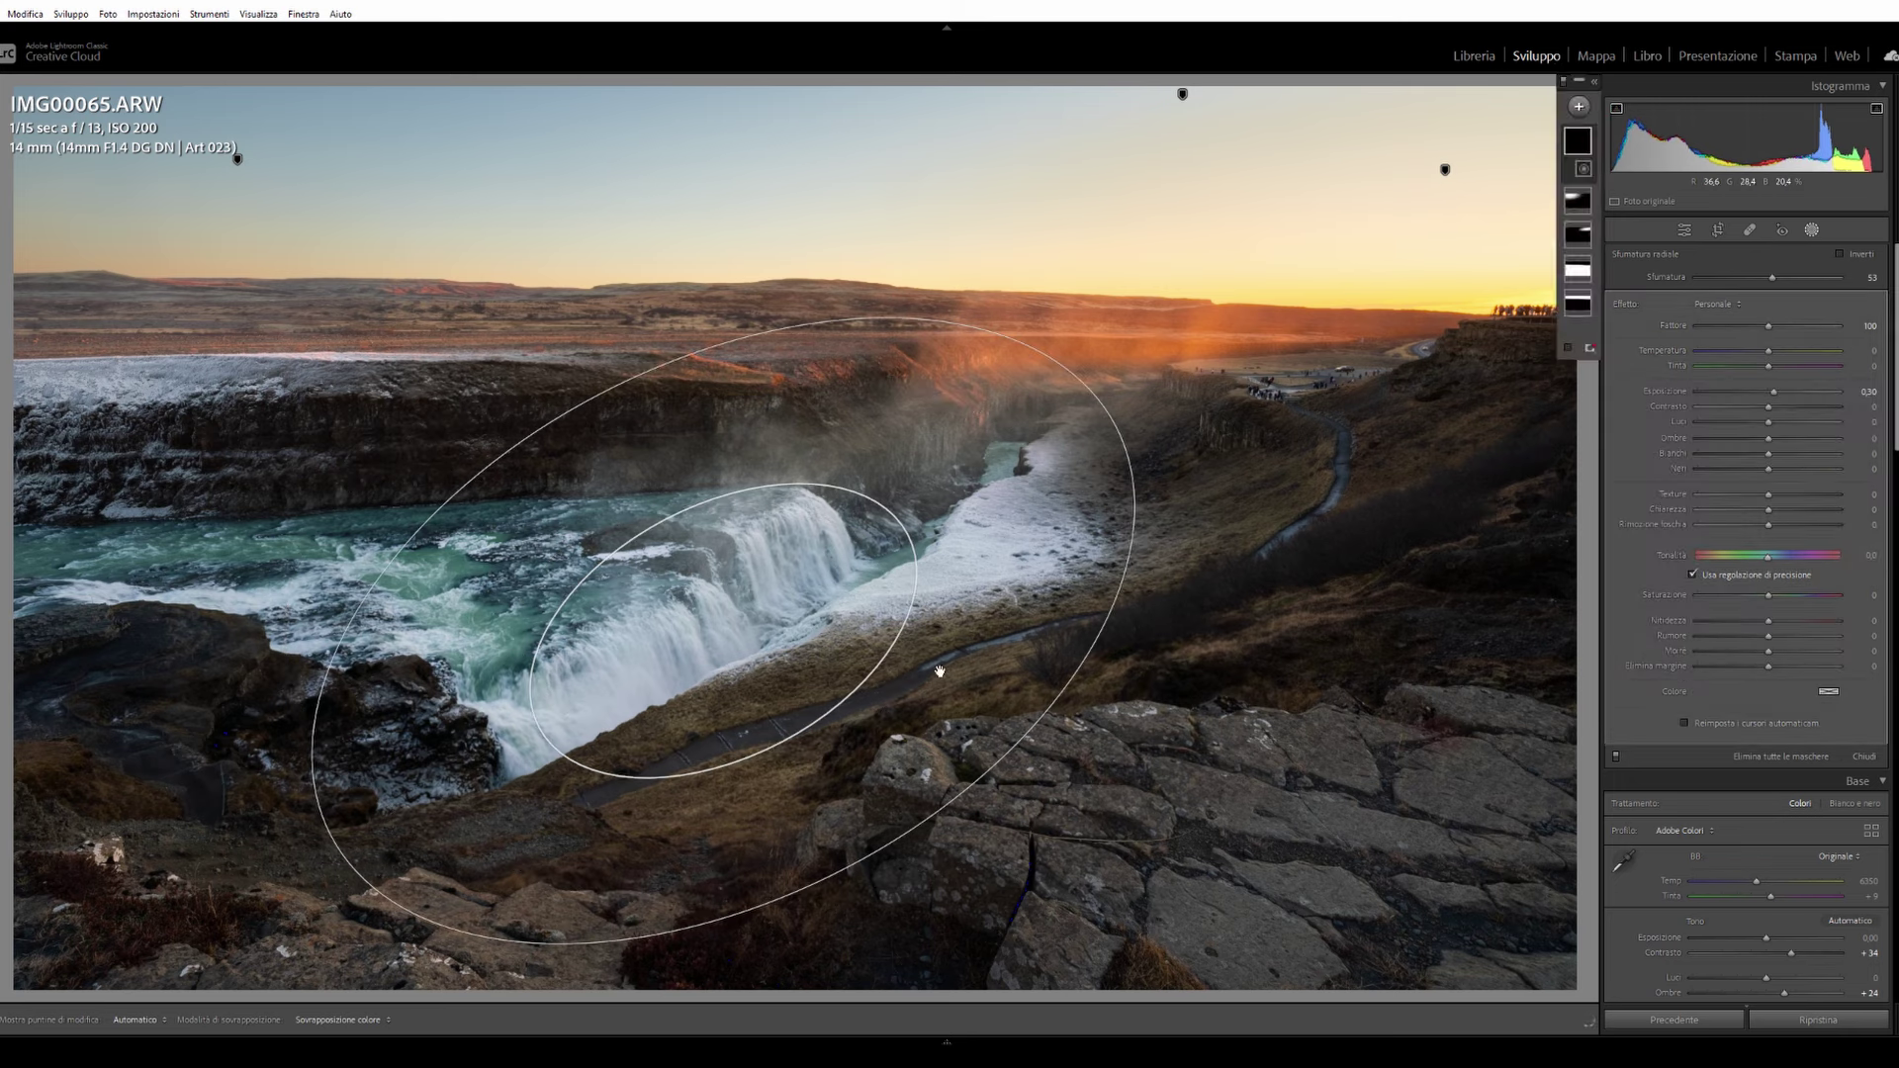
left_click_drag(709, 681, 672, 682)
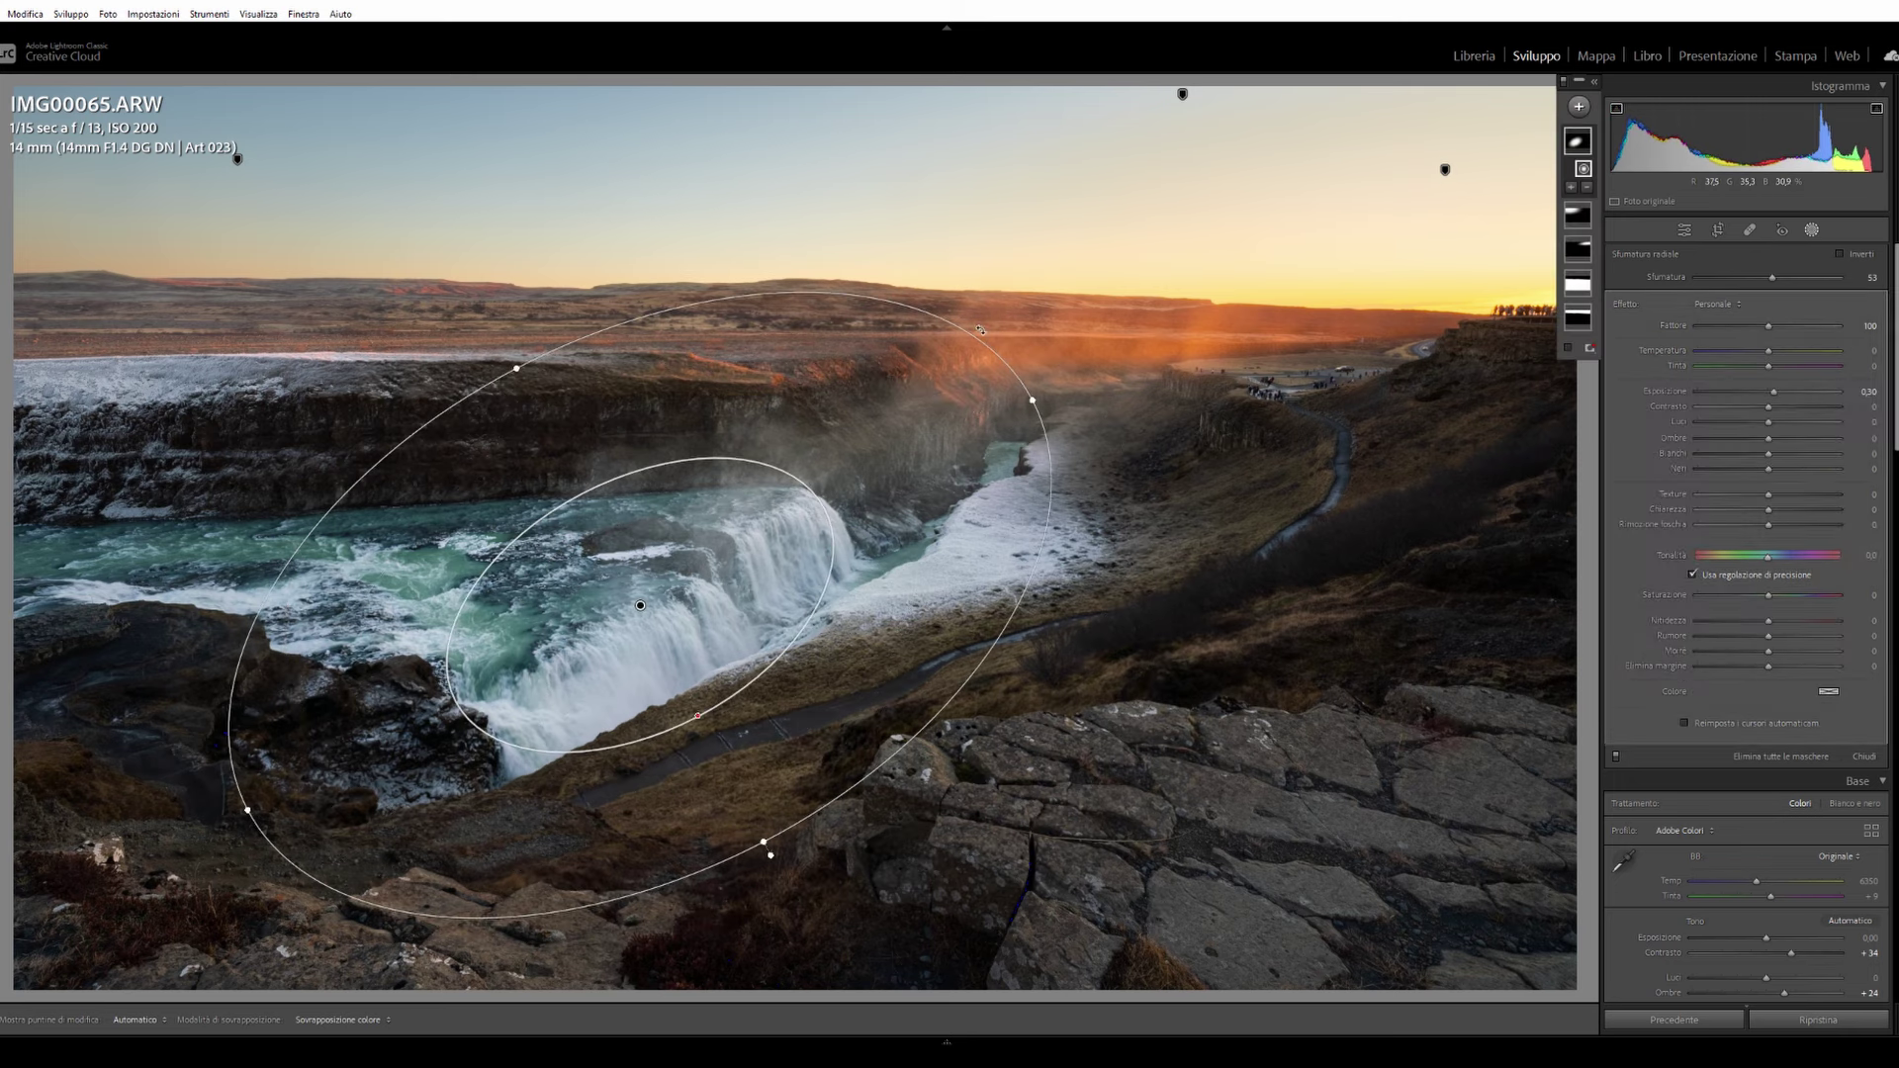
left_click_drag(980, 330, 979, 341)
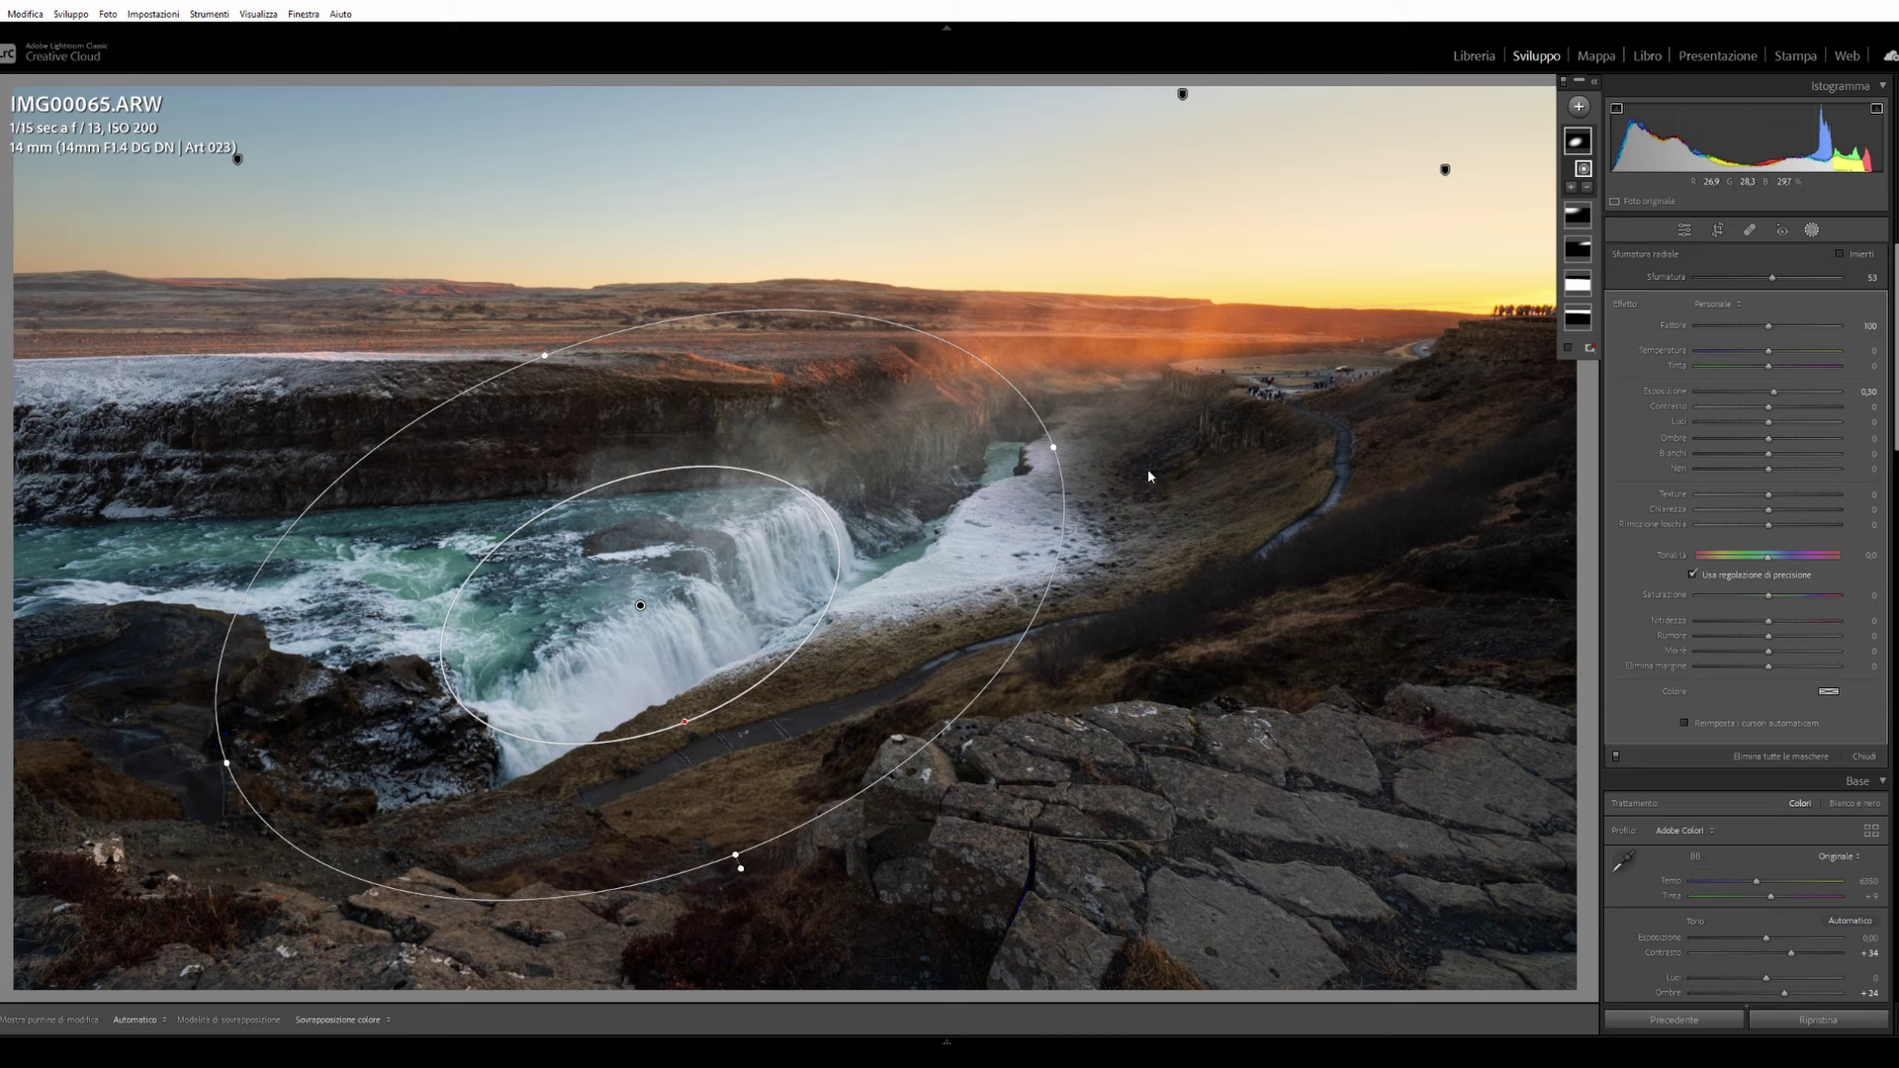
left_click_drag(1057, 448, 1048, 465)
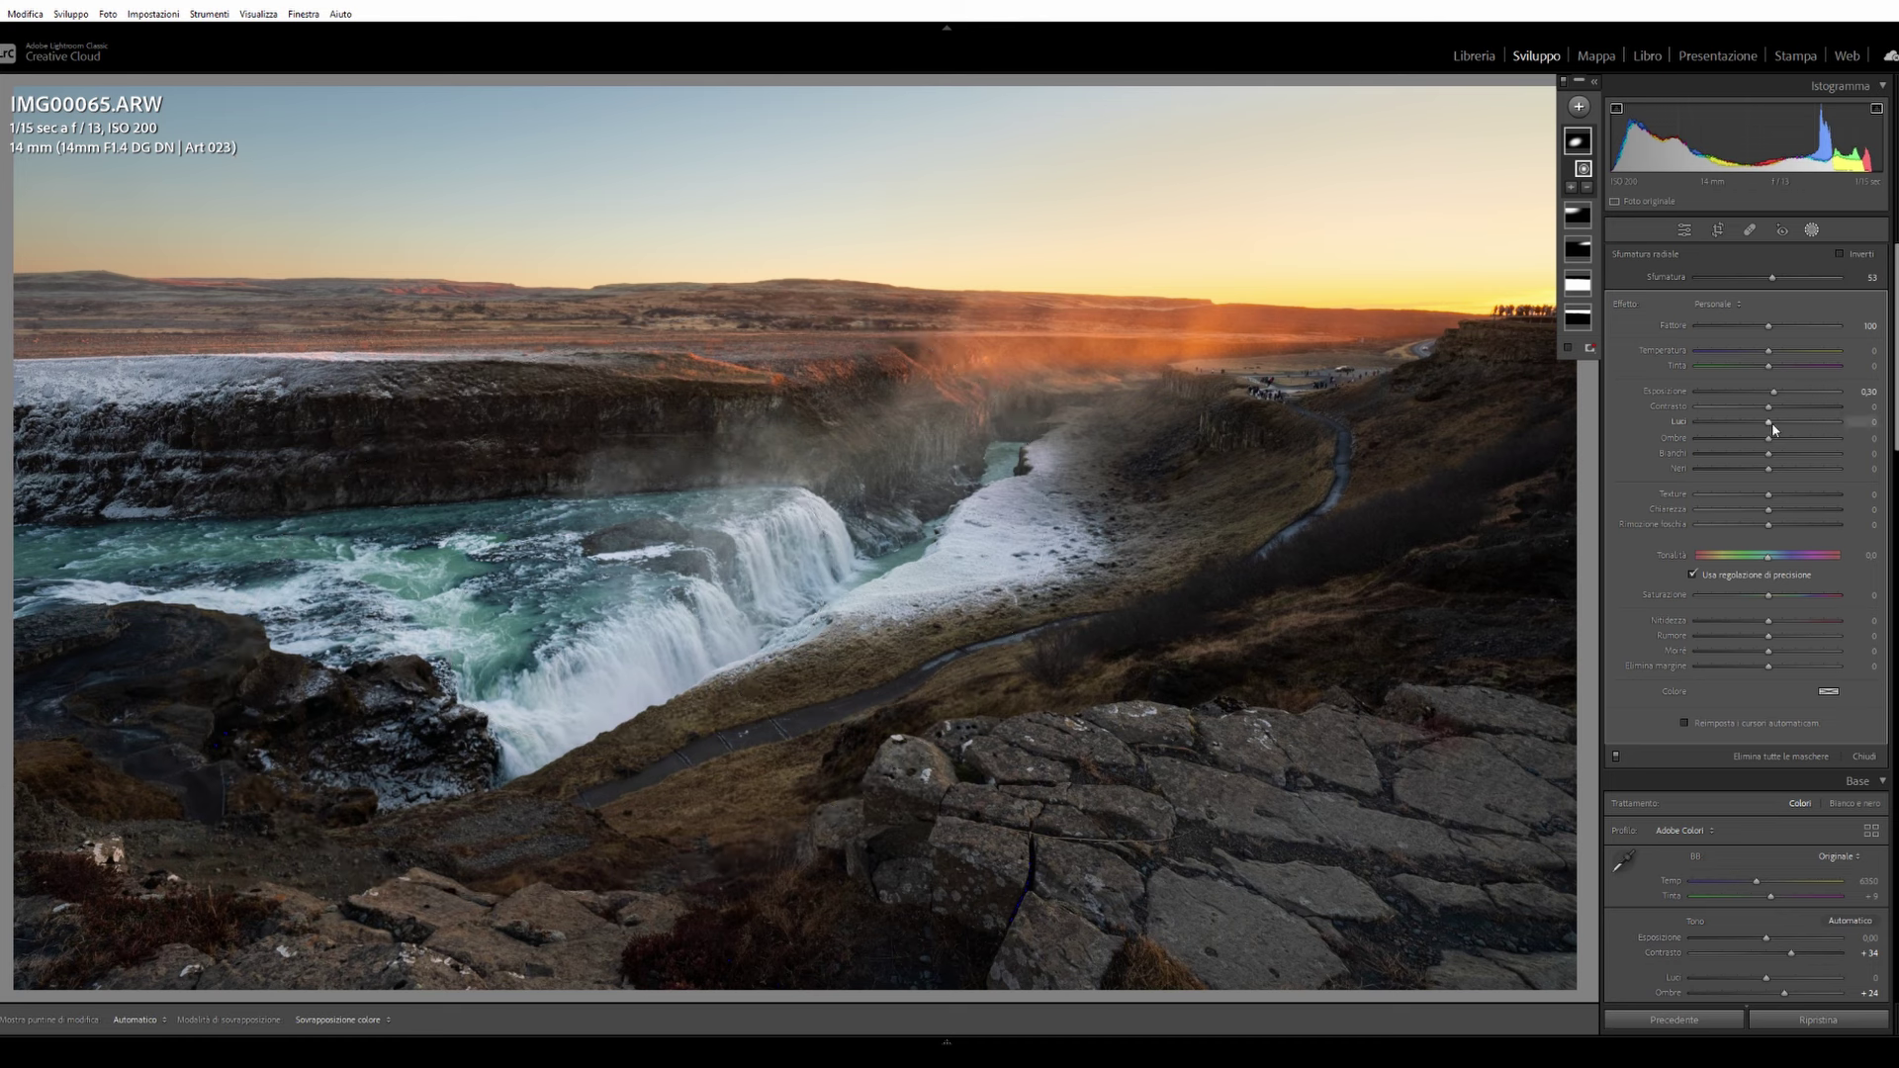
Step: Lift the waterfall mask's shadows and whites to 28, add saturation, adjust temperature and exposure
left_click_drag(1768, 442, 1781, 442)
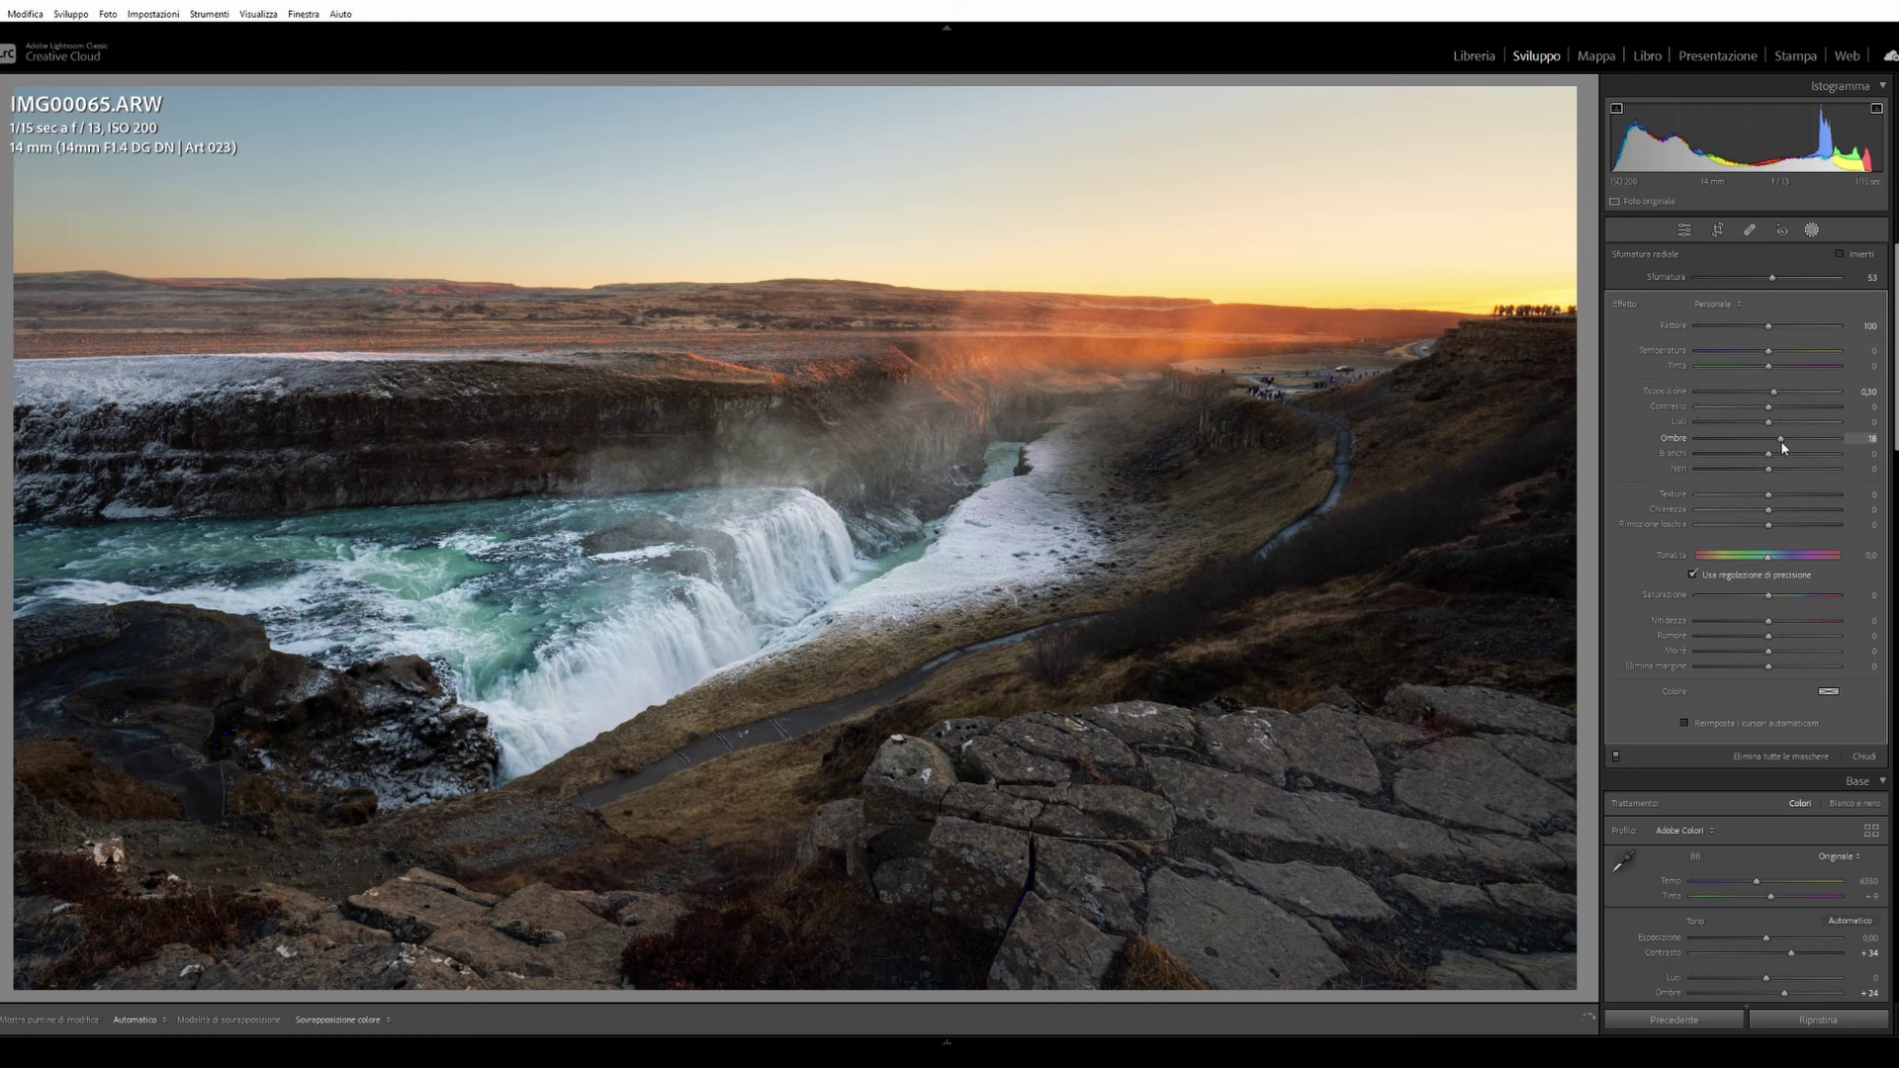
left_click_drag(1780, 448, 1794, 464)
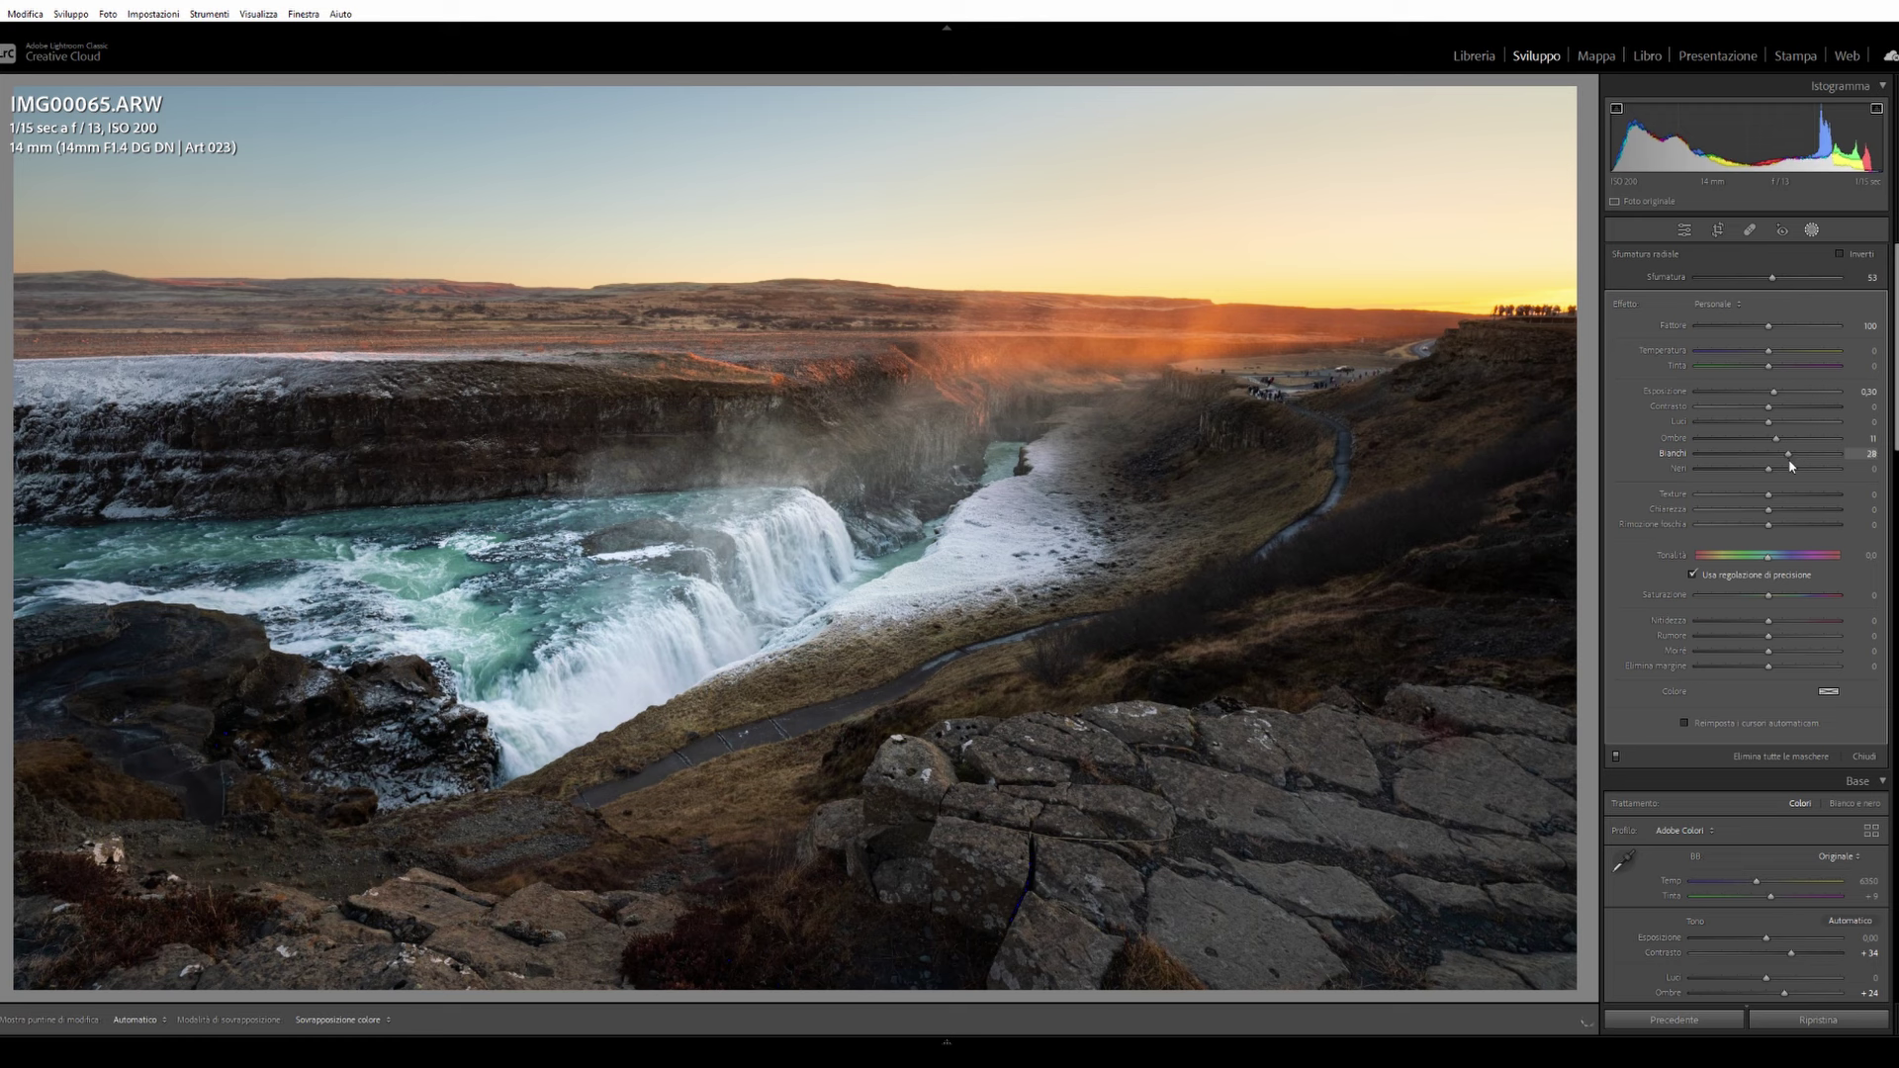
left_click_drag(1774, 391, 1776, 397)
mouse_move(978, 377)
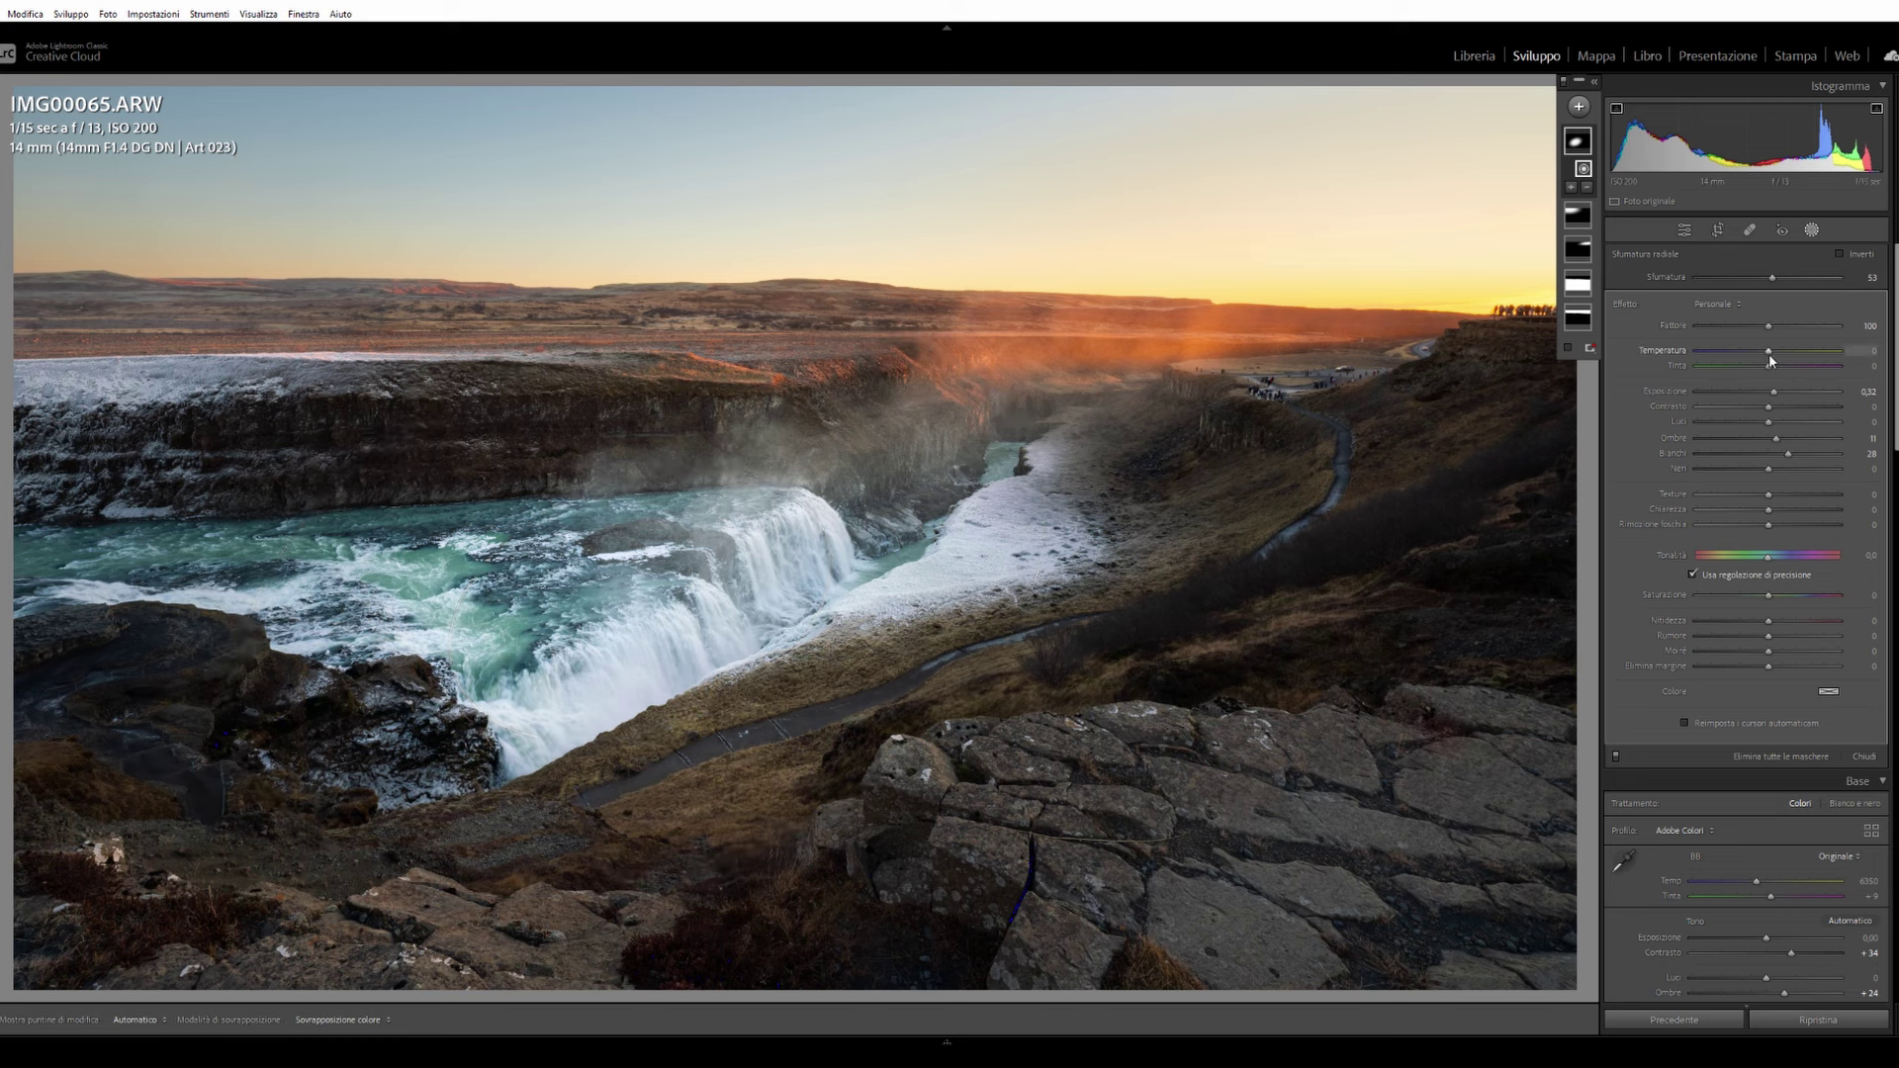
left_click_drag(1769, 355, 1772, 357)
left_click_drag(1767, 596, 1773, 601)
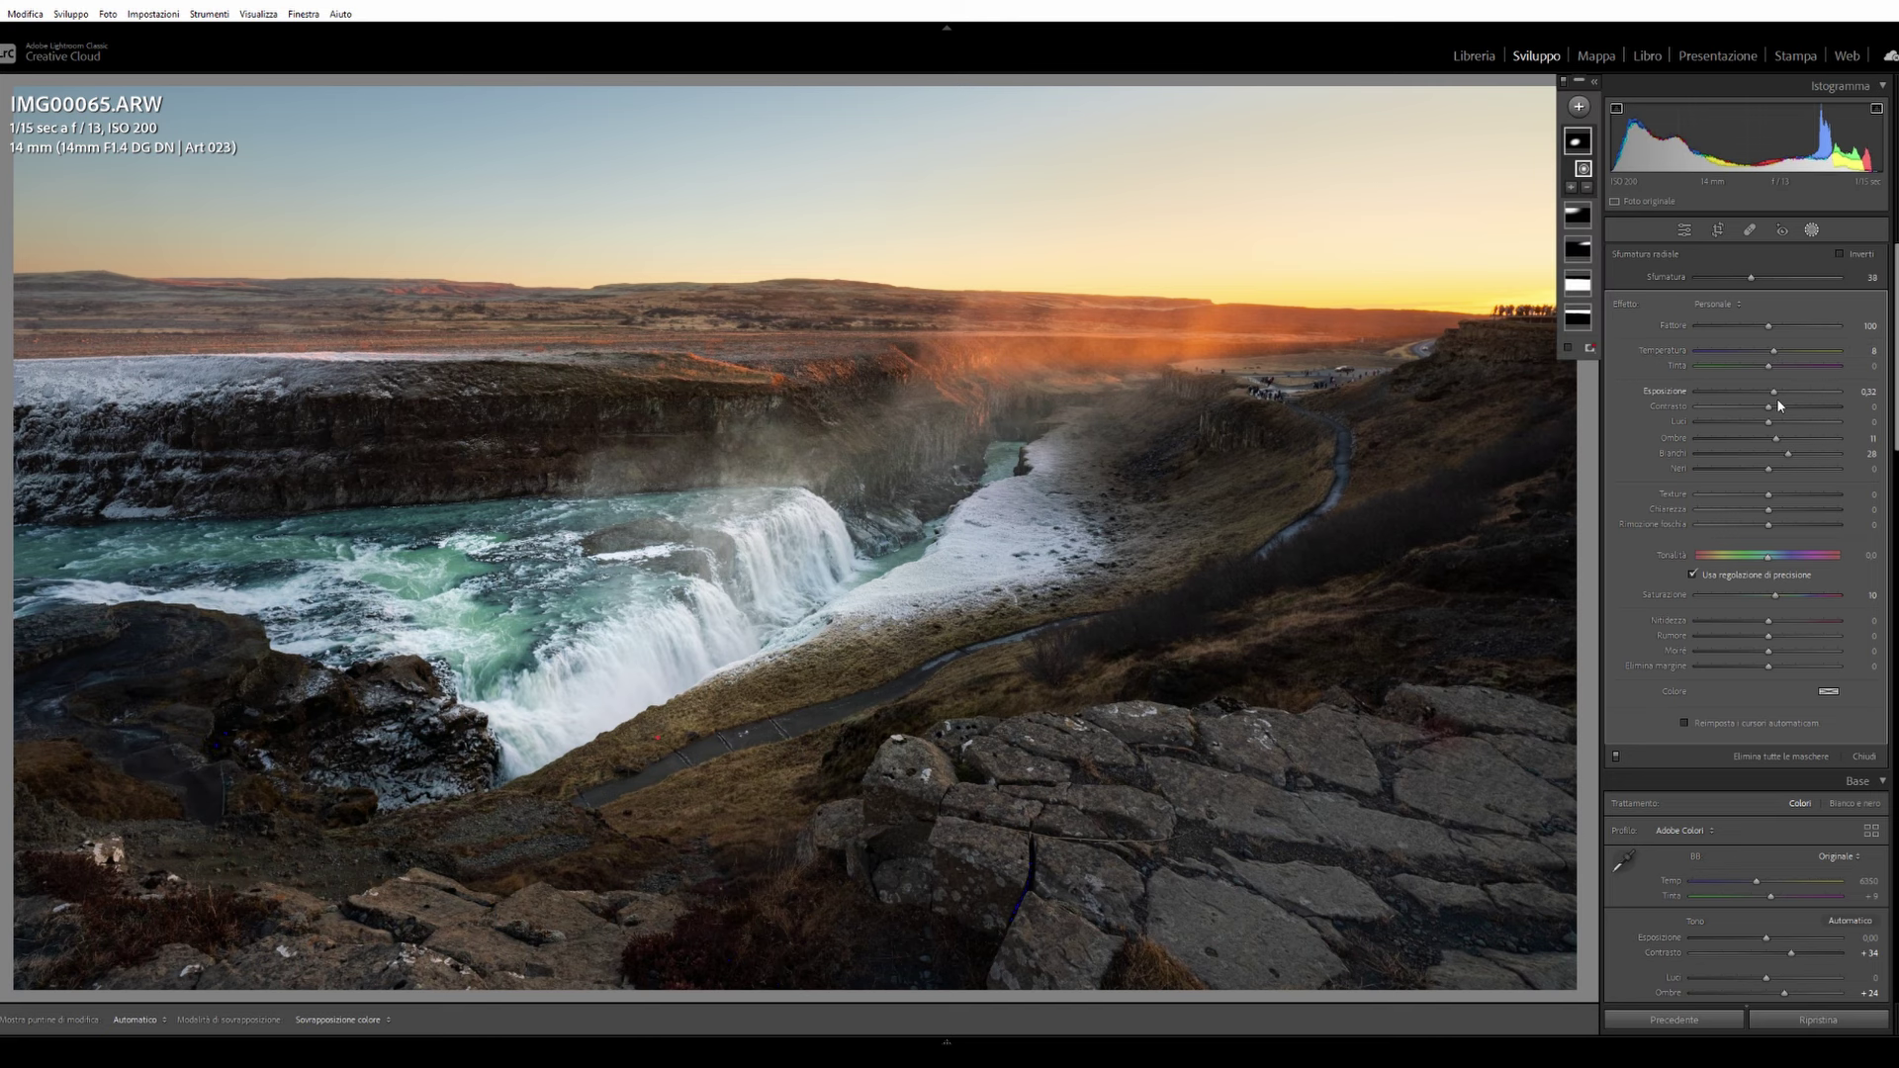
left_click_drag(1773, 391, 1769, 395)
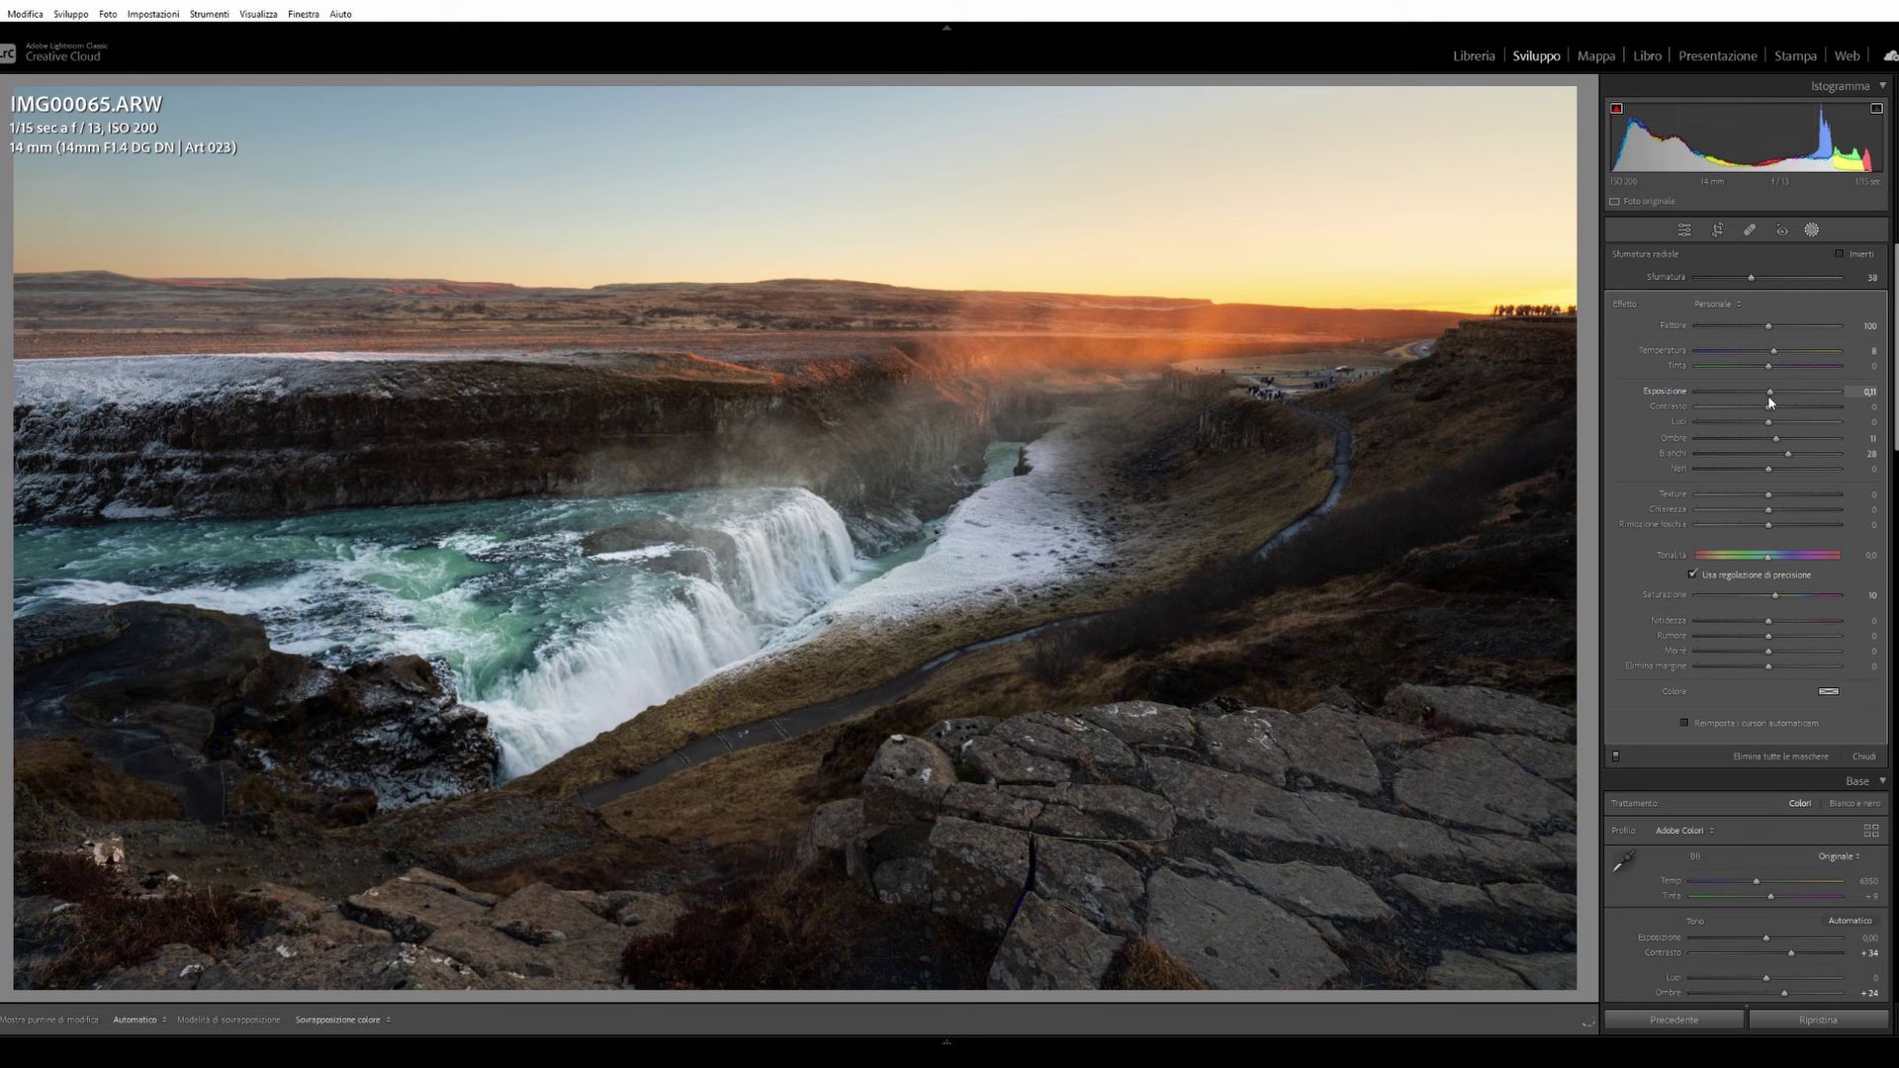
left_click_drag(1769, 401, 1770, 402)
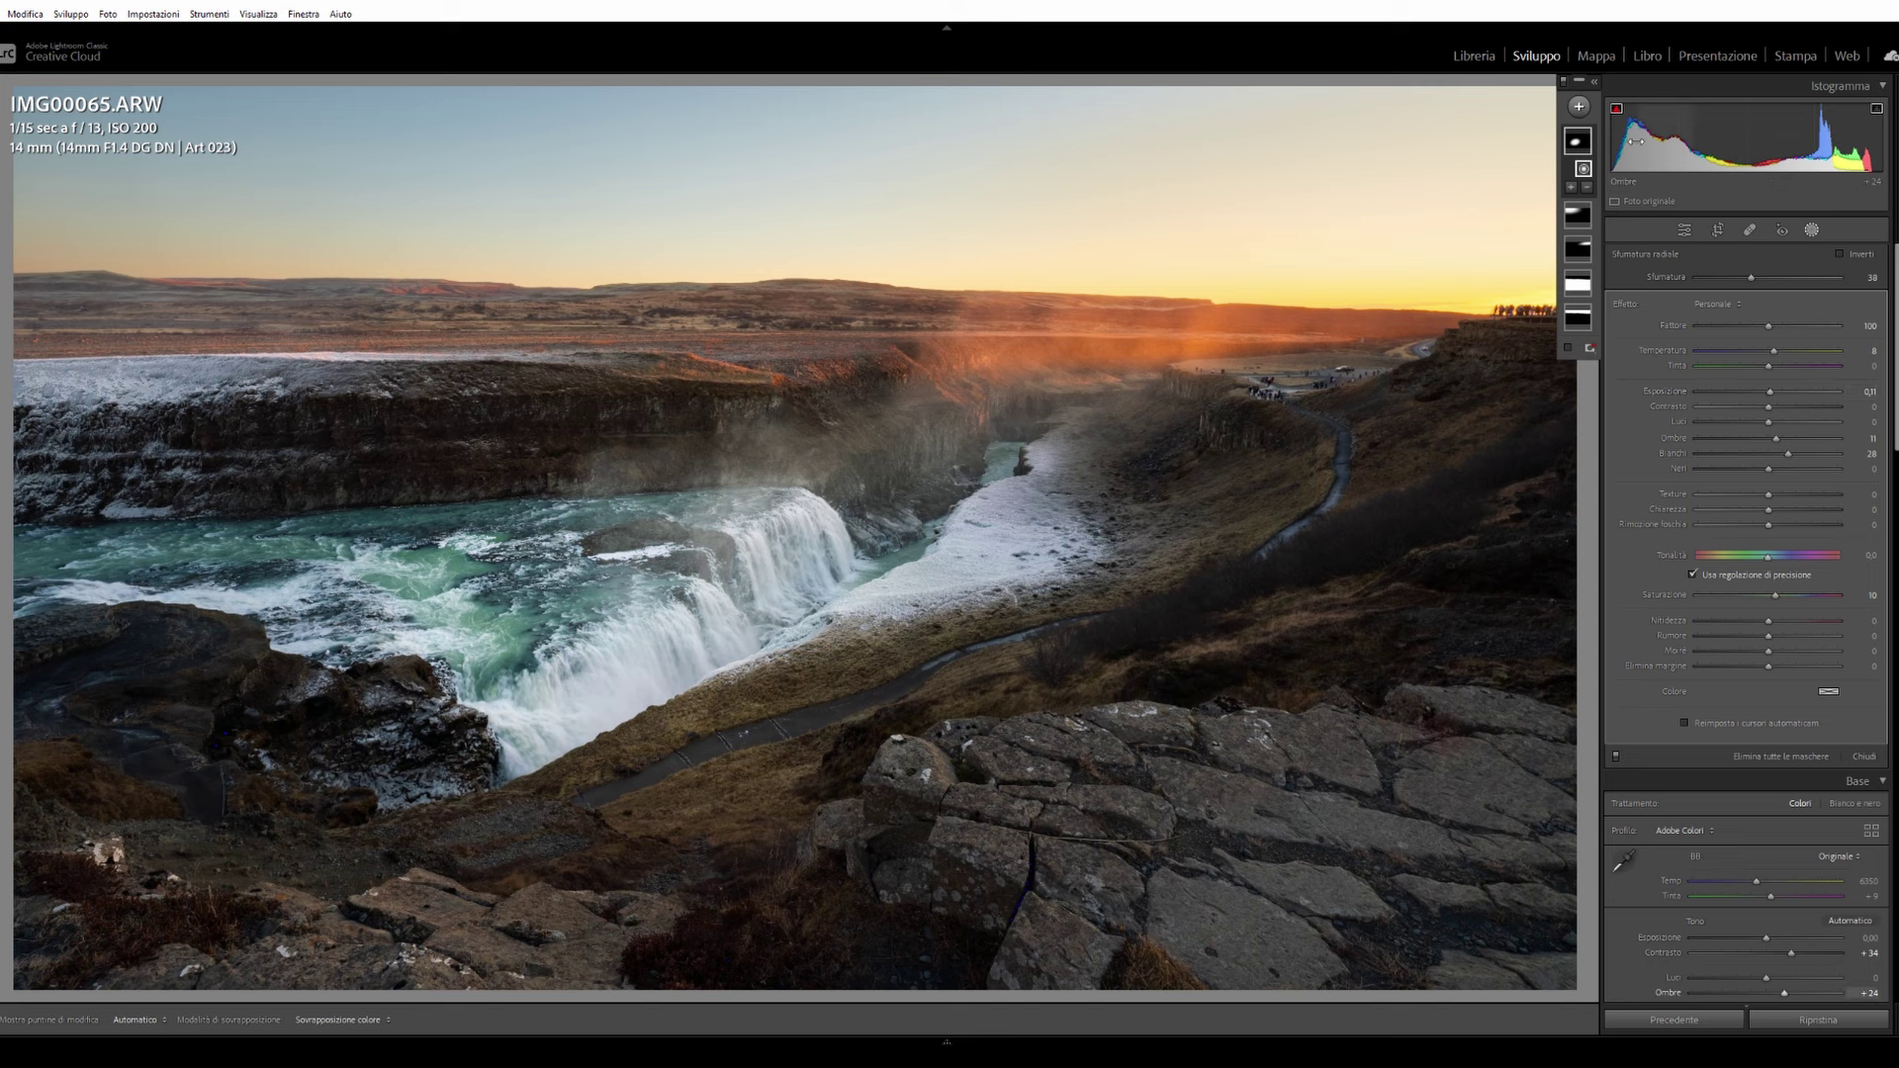
Step: Add a widened radial gradient over the lower-right rocks with exposure reset and contrast raised to 27
left_click(1581, 106)
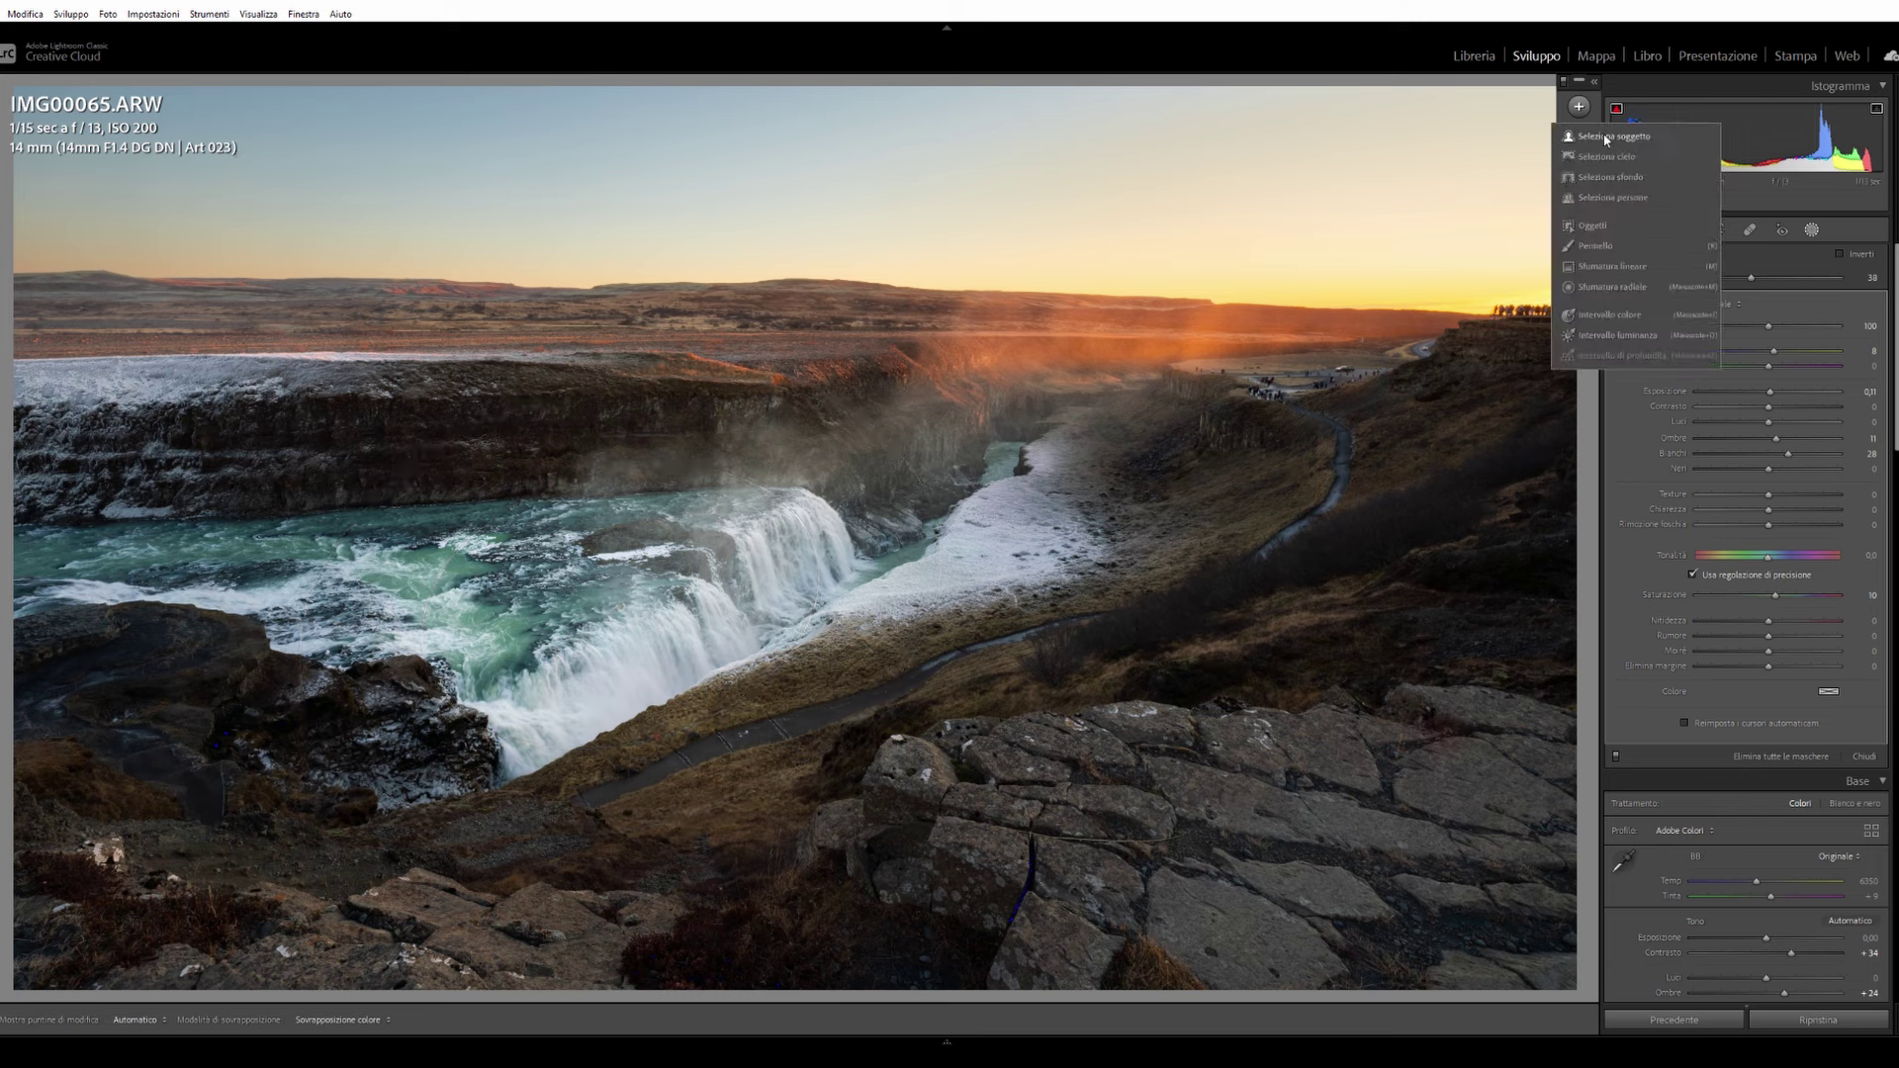
left_click(1609, 287)
left_click_drag(1308, 860, 1577, 994)
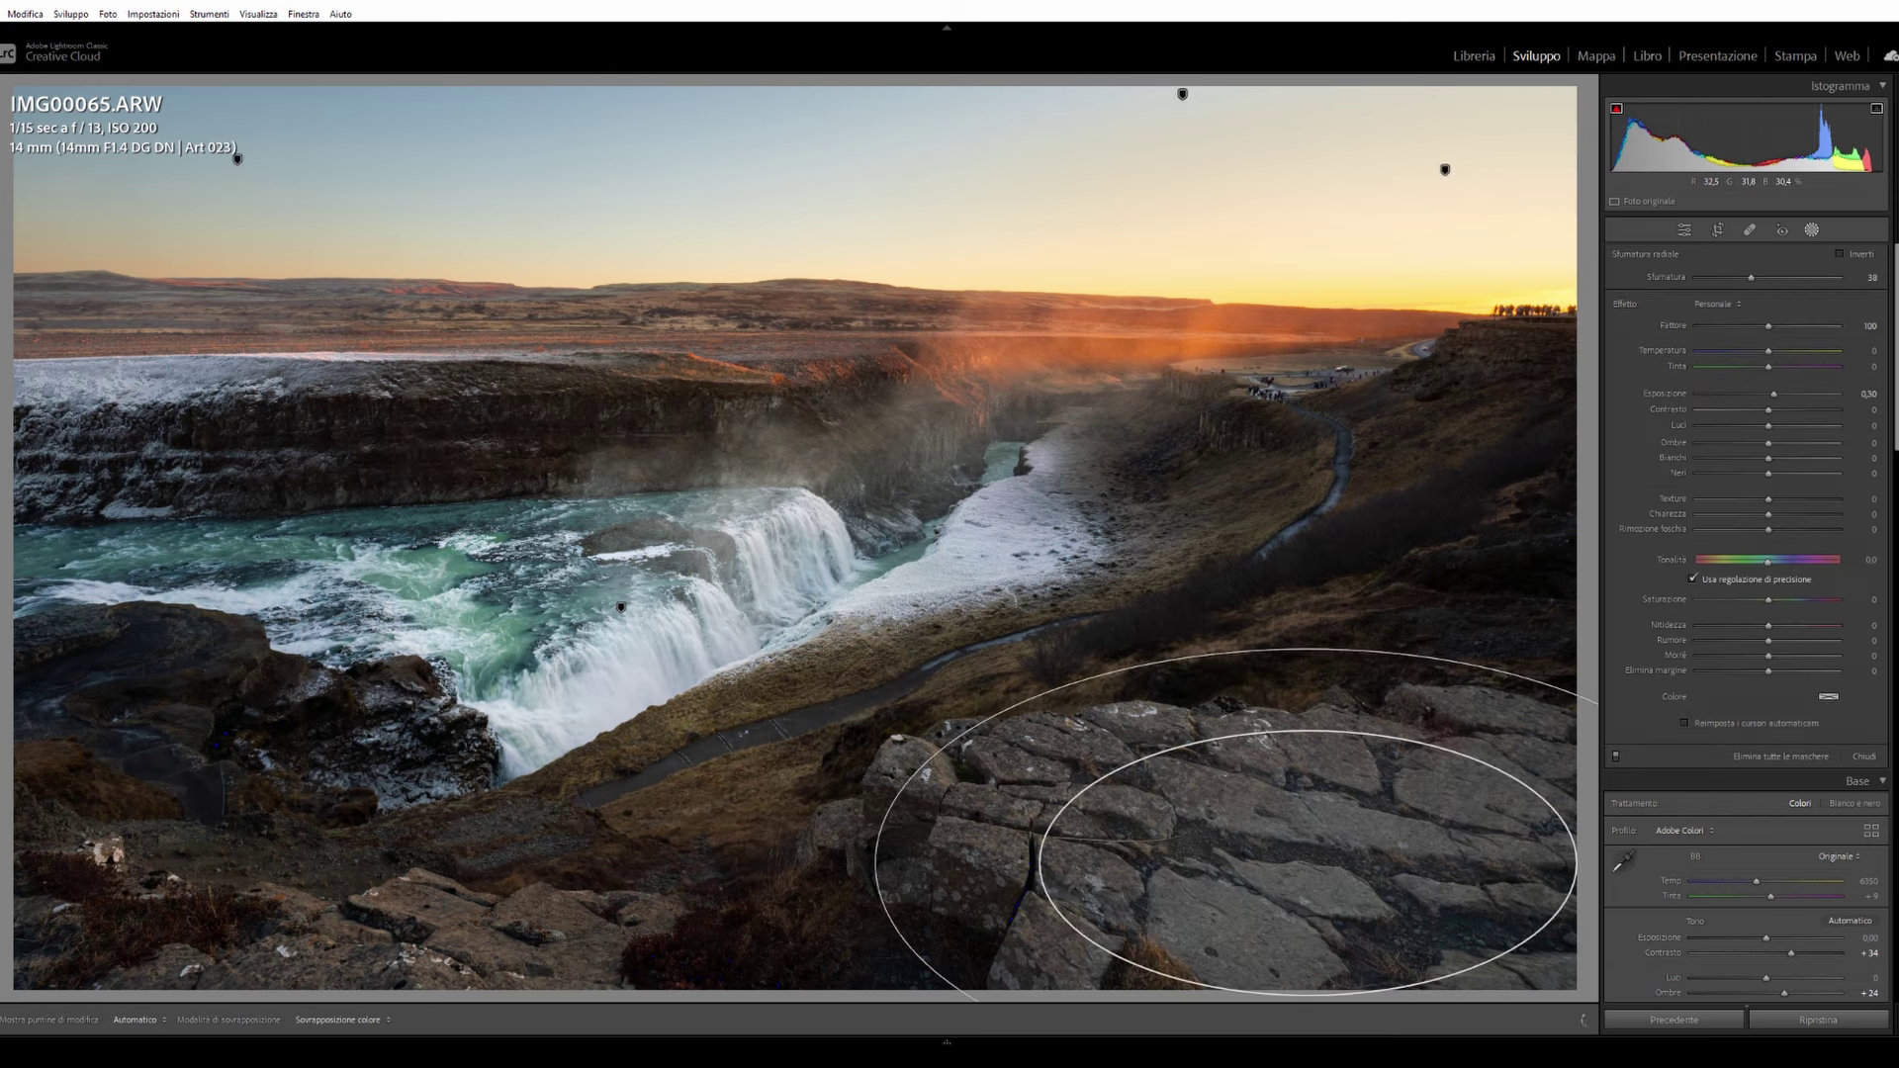
left_click_drag(876, 861, 700, 860)
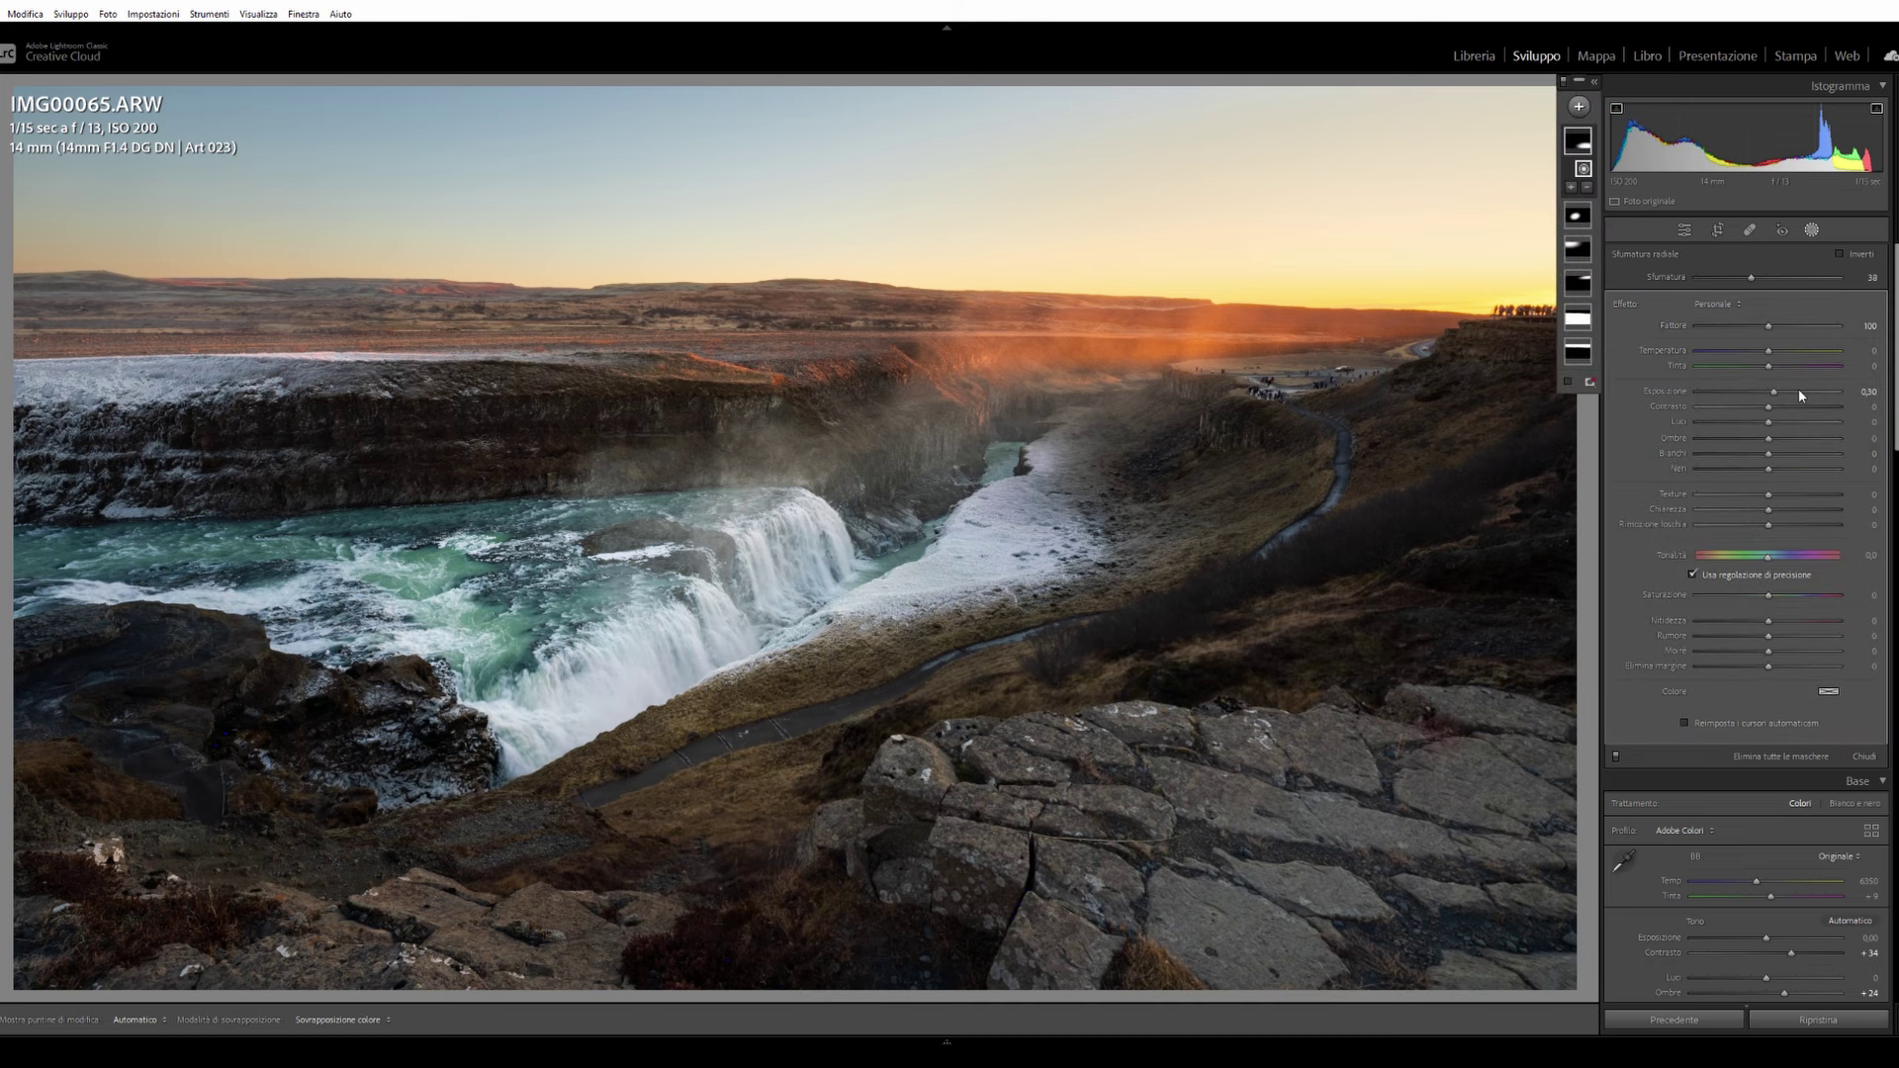
double_click(1772, 392)
left_click_drag(1772, 407, 1792, 413)
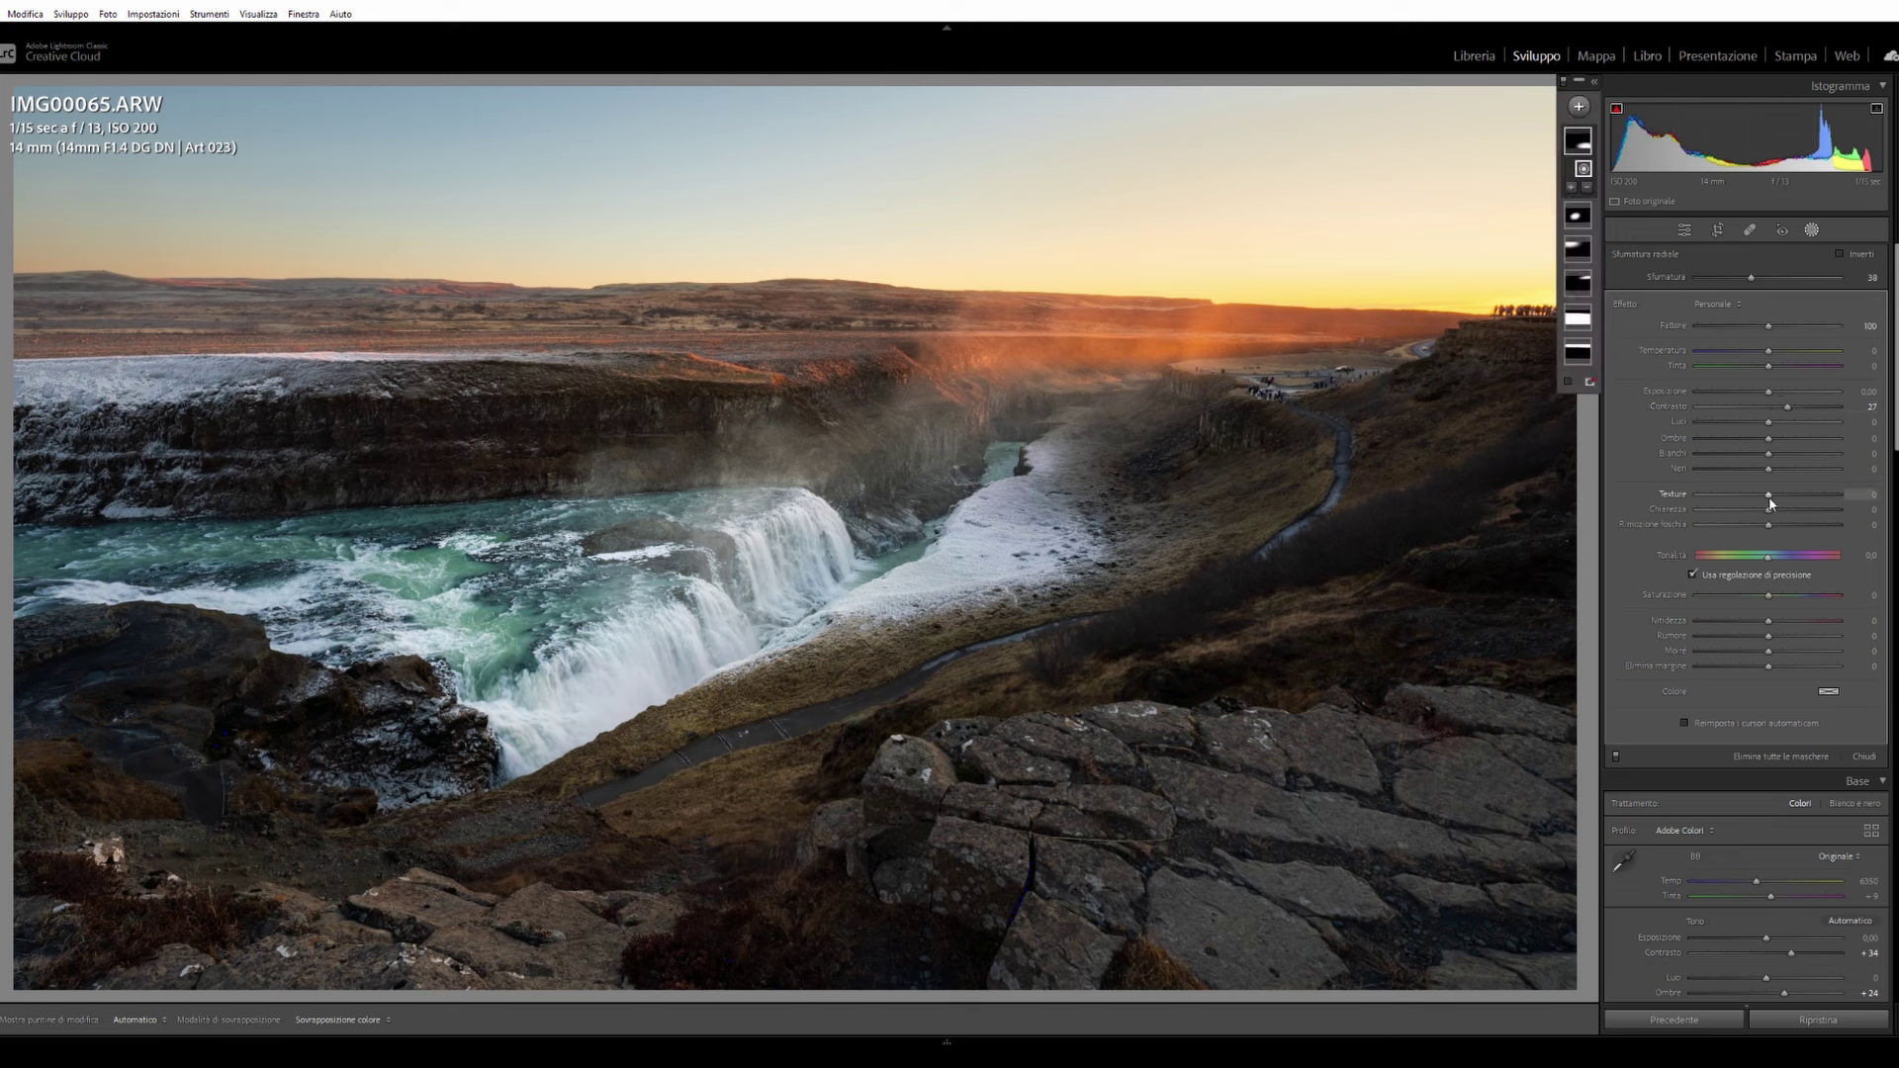
Step: Set the rock mask to Texture 18, Clarity 20, slightly darker shadows, Exposure 0.23 and Blacks about +9
left_click_drag(1769, 496, 1798, 503)
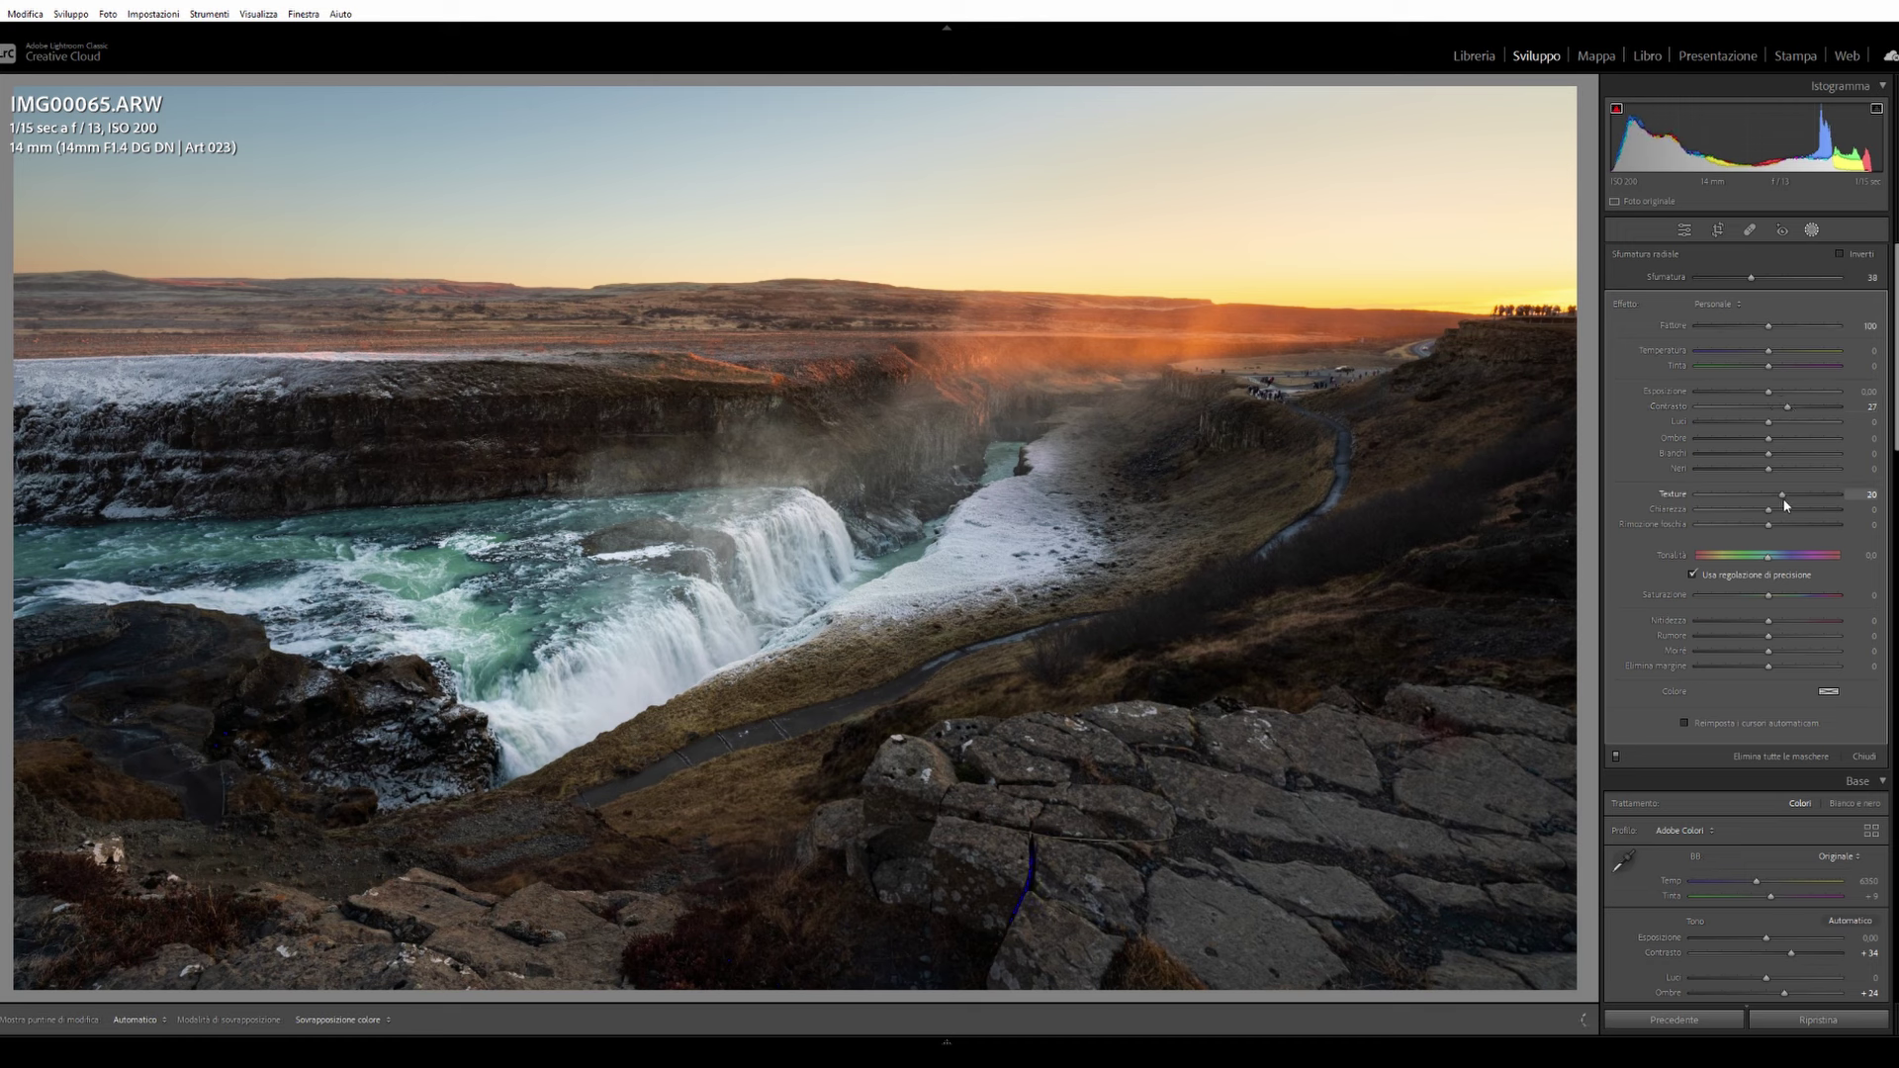
left_click_drag(1771, 510, 1782, 513)
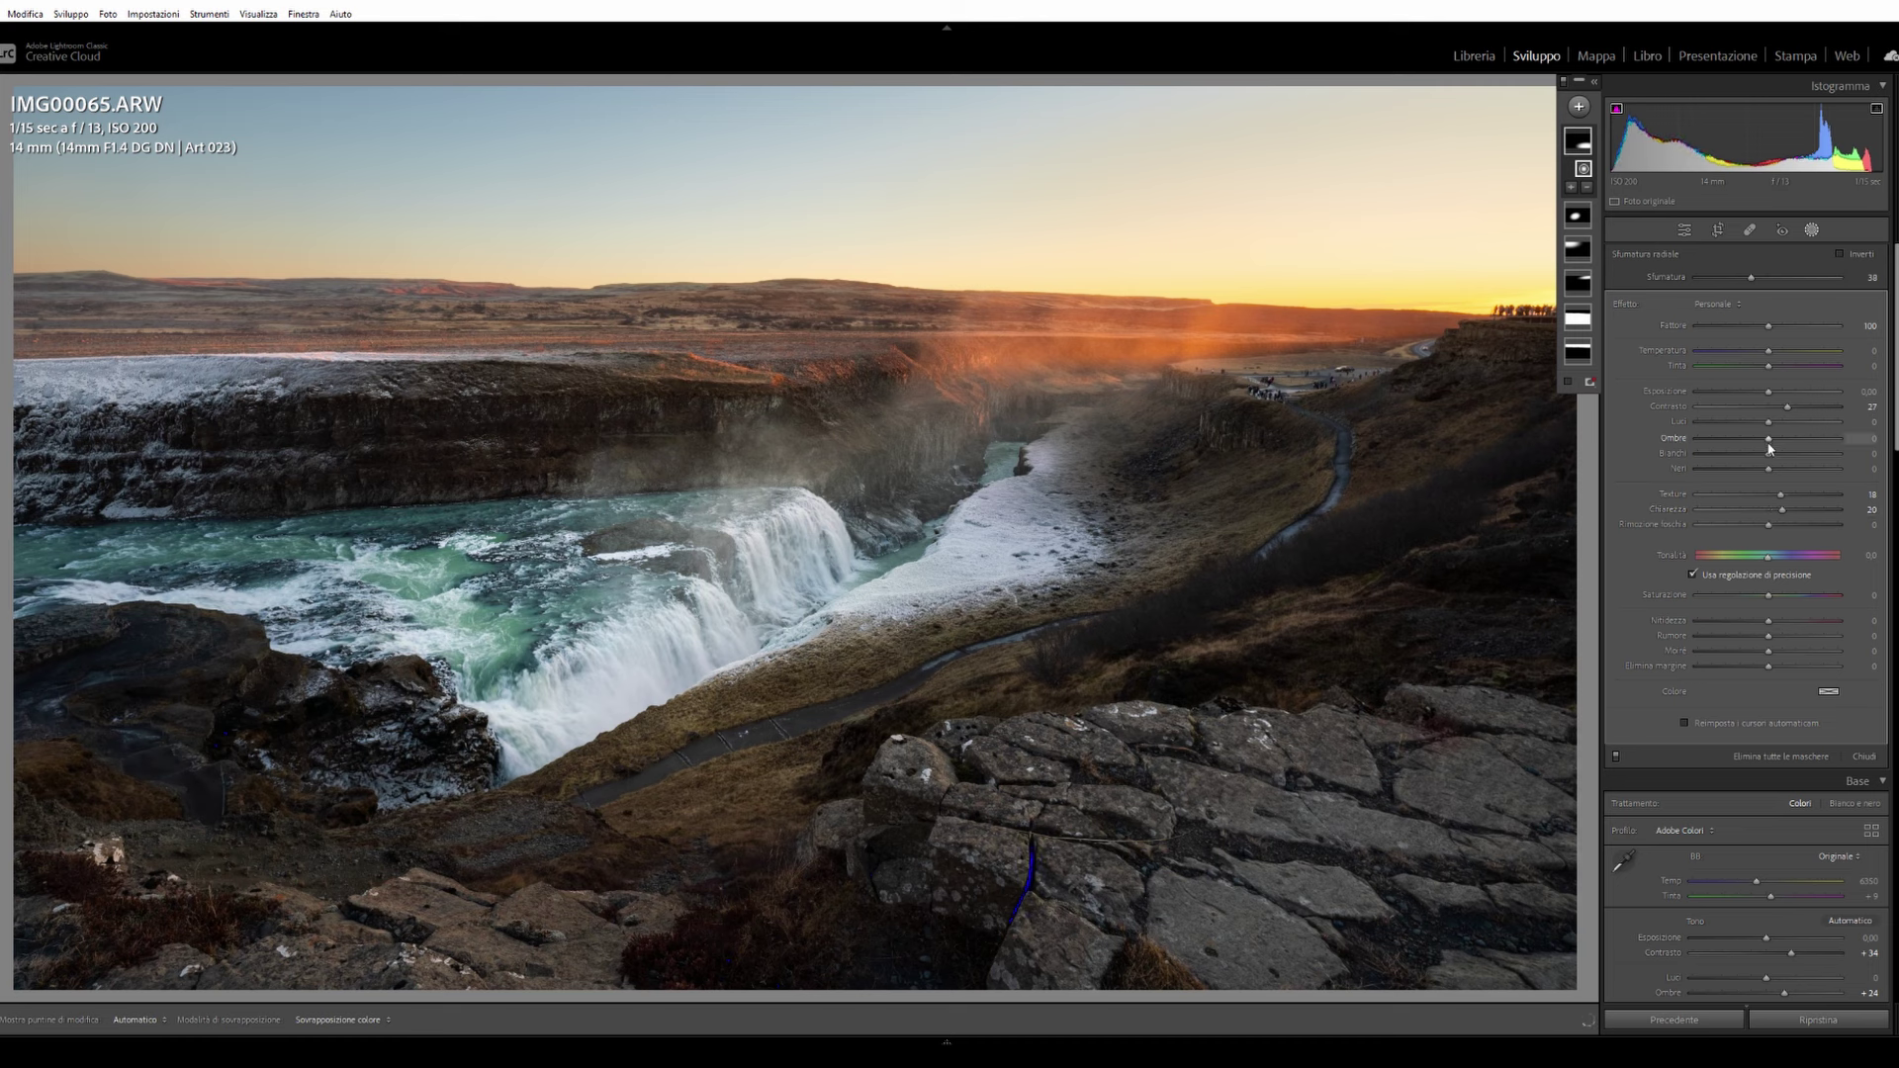
left_click_drag(1769, 438, 1764, 450)
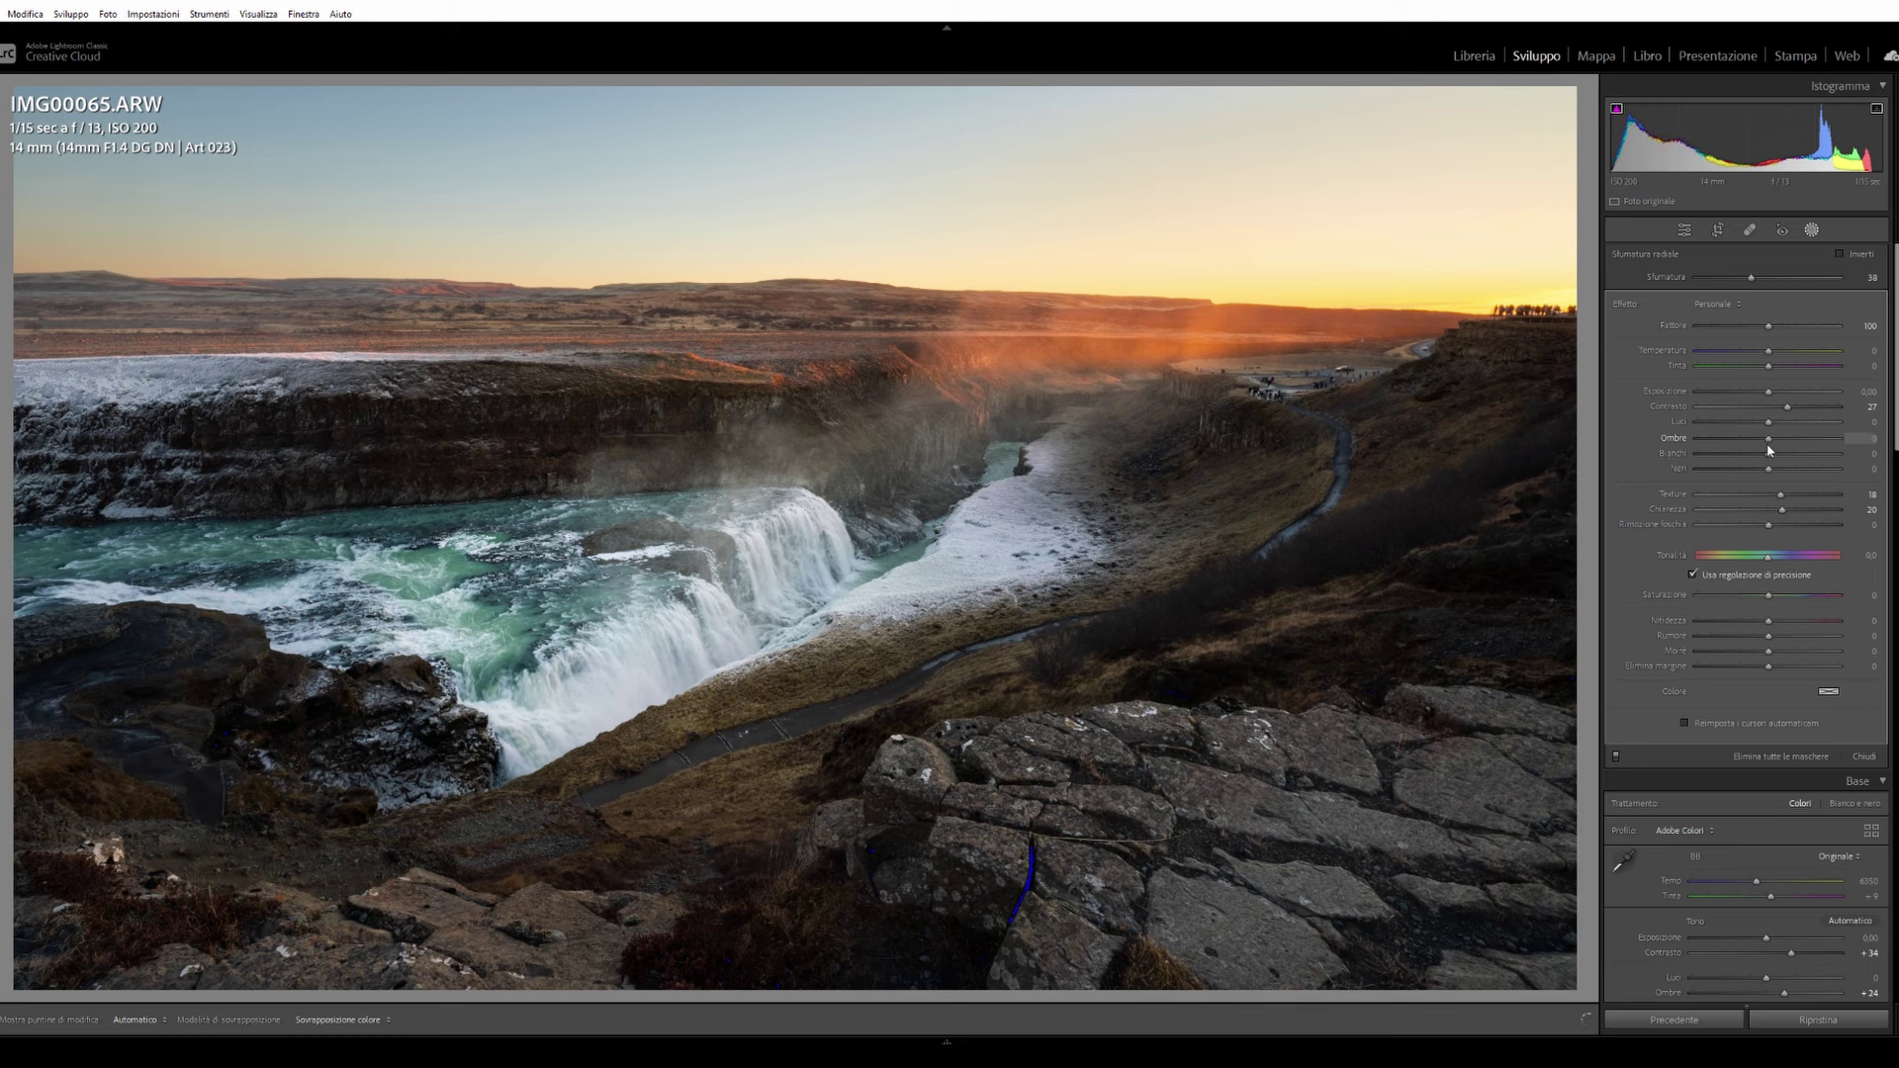
left_click_drag(1767, 445, 1765, 449)
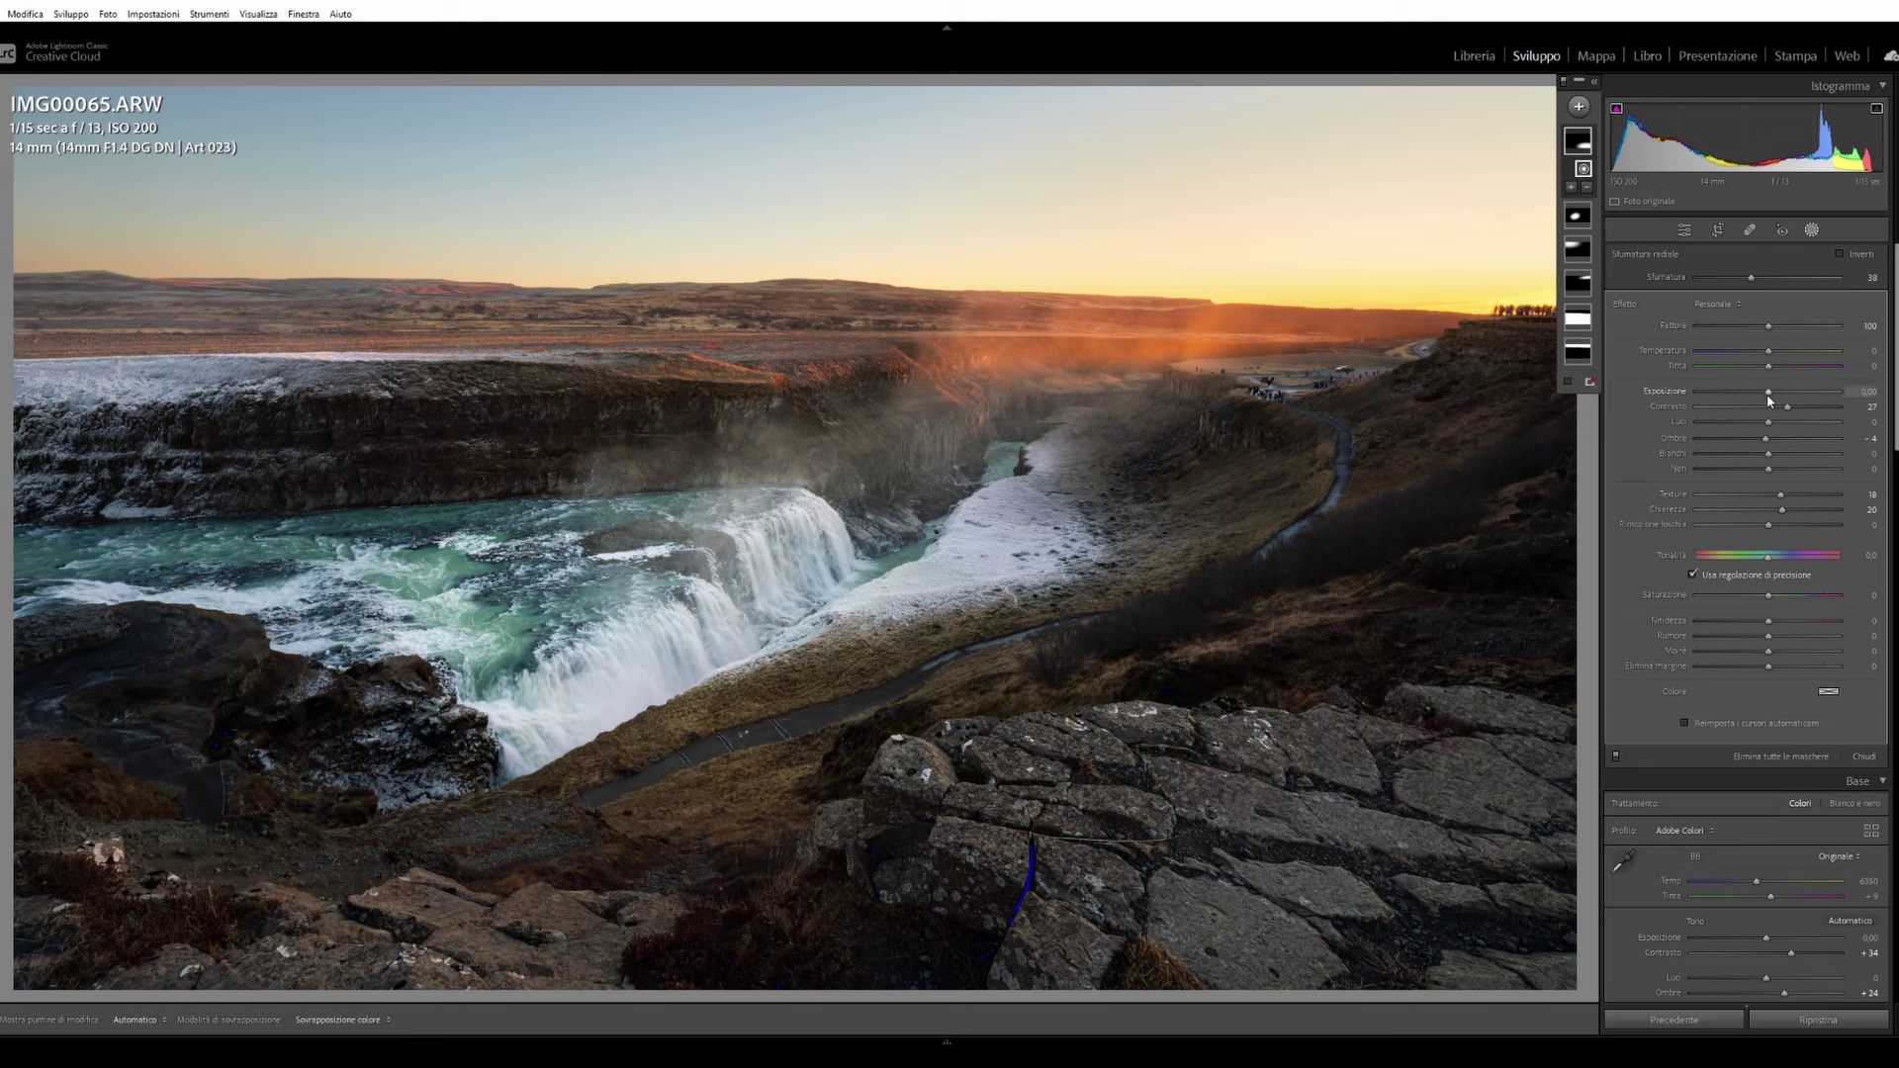
left_click_drag(1767, 393, 1774, 404)
left_click_drag(1771, 471, 1777, 474)
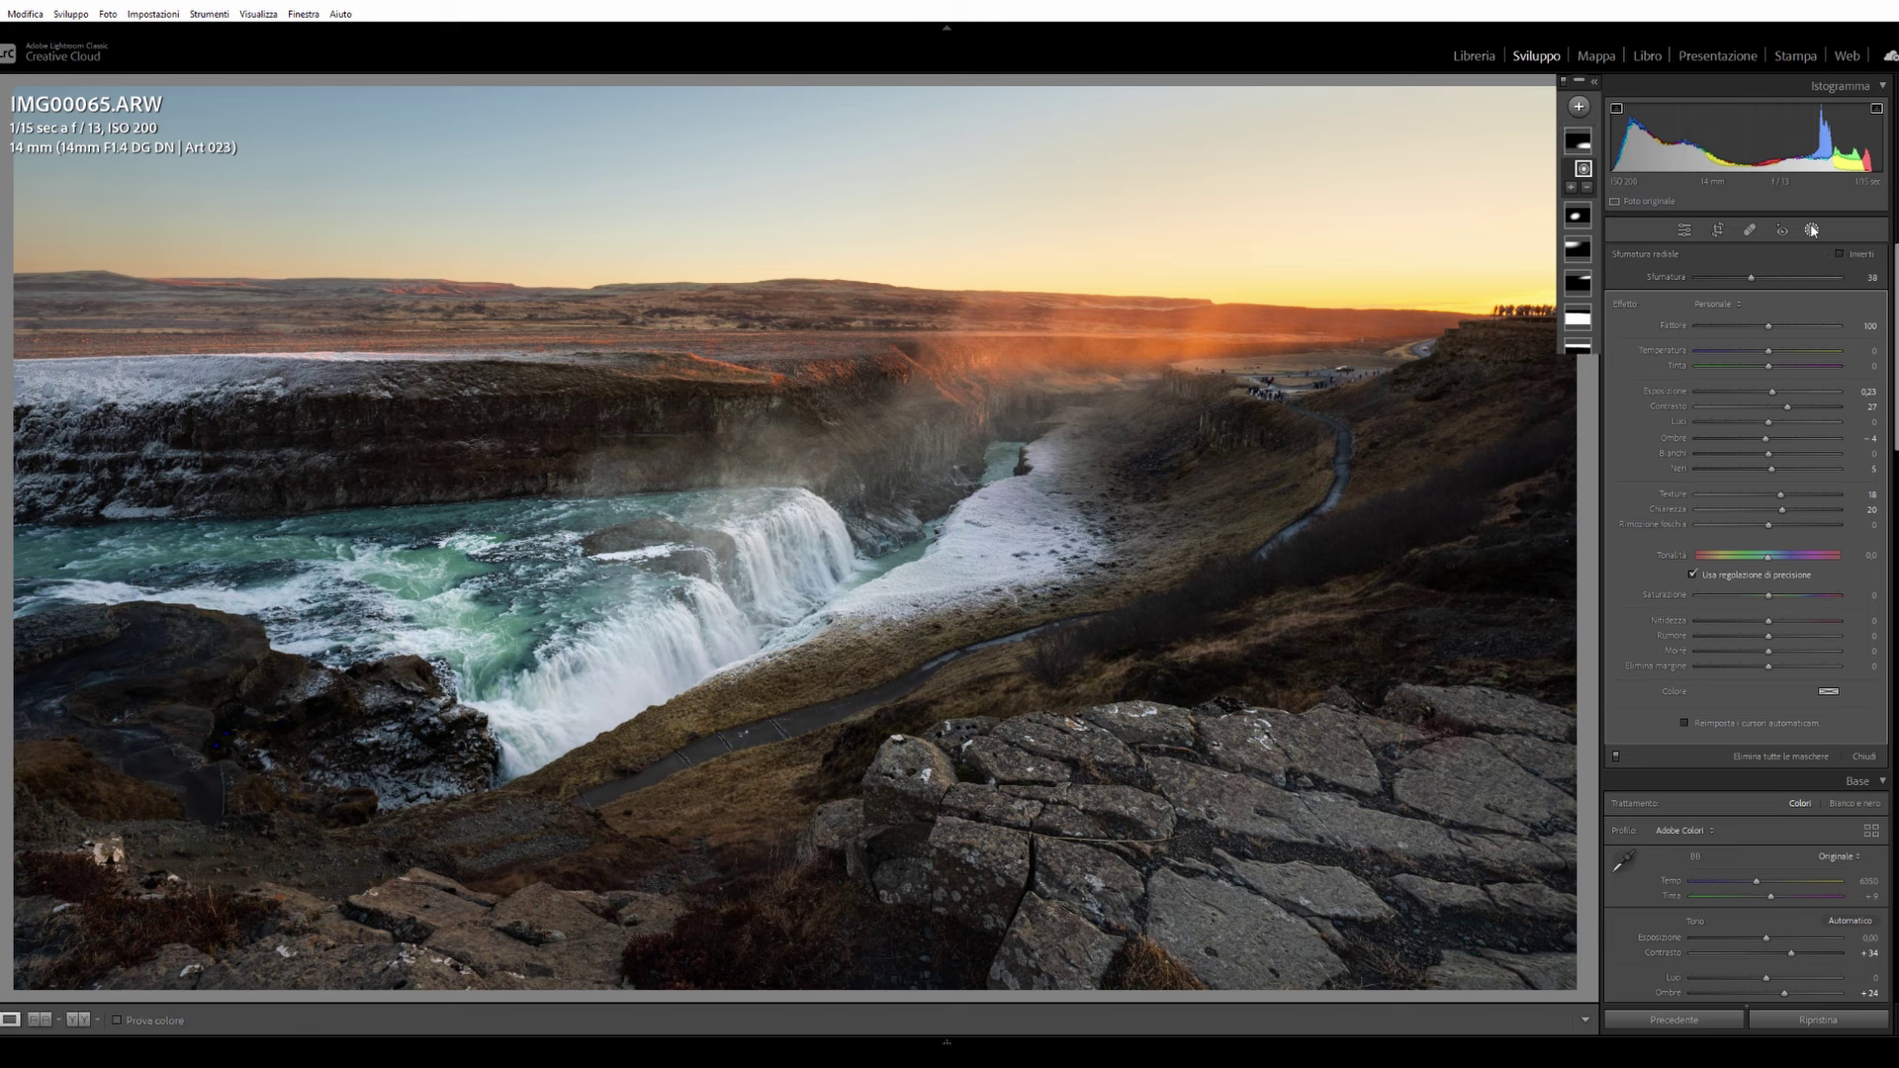
Step: Close the local masks and try shifting the Aqua hue toward greener water
left_click(1811, 230)
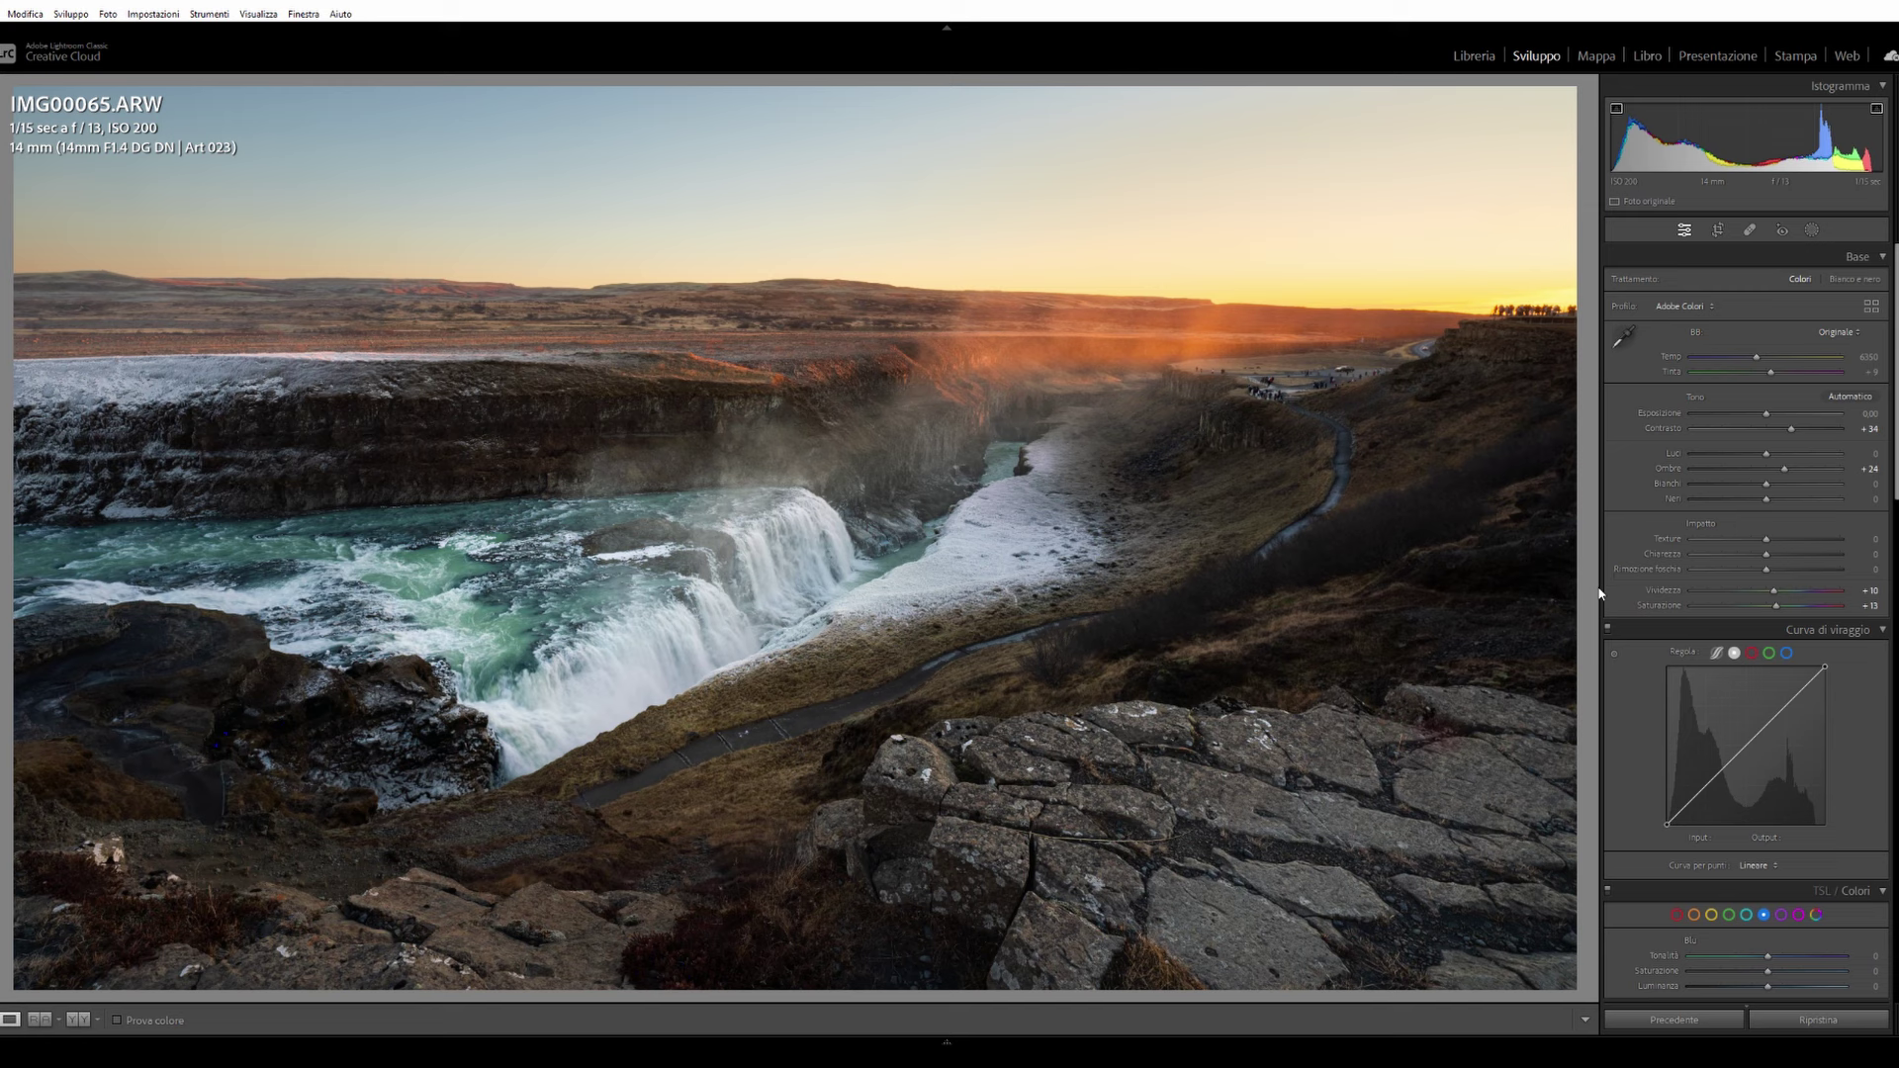
scroll(1647, 620, "down", 3)
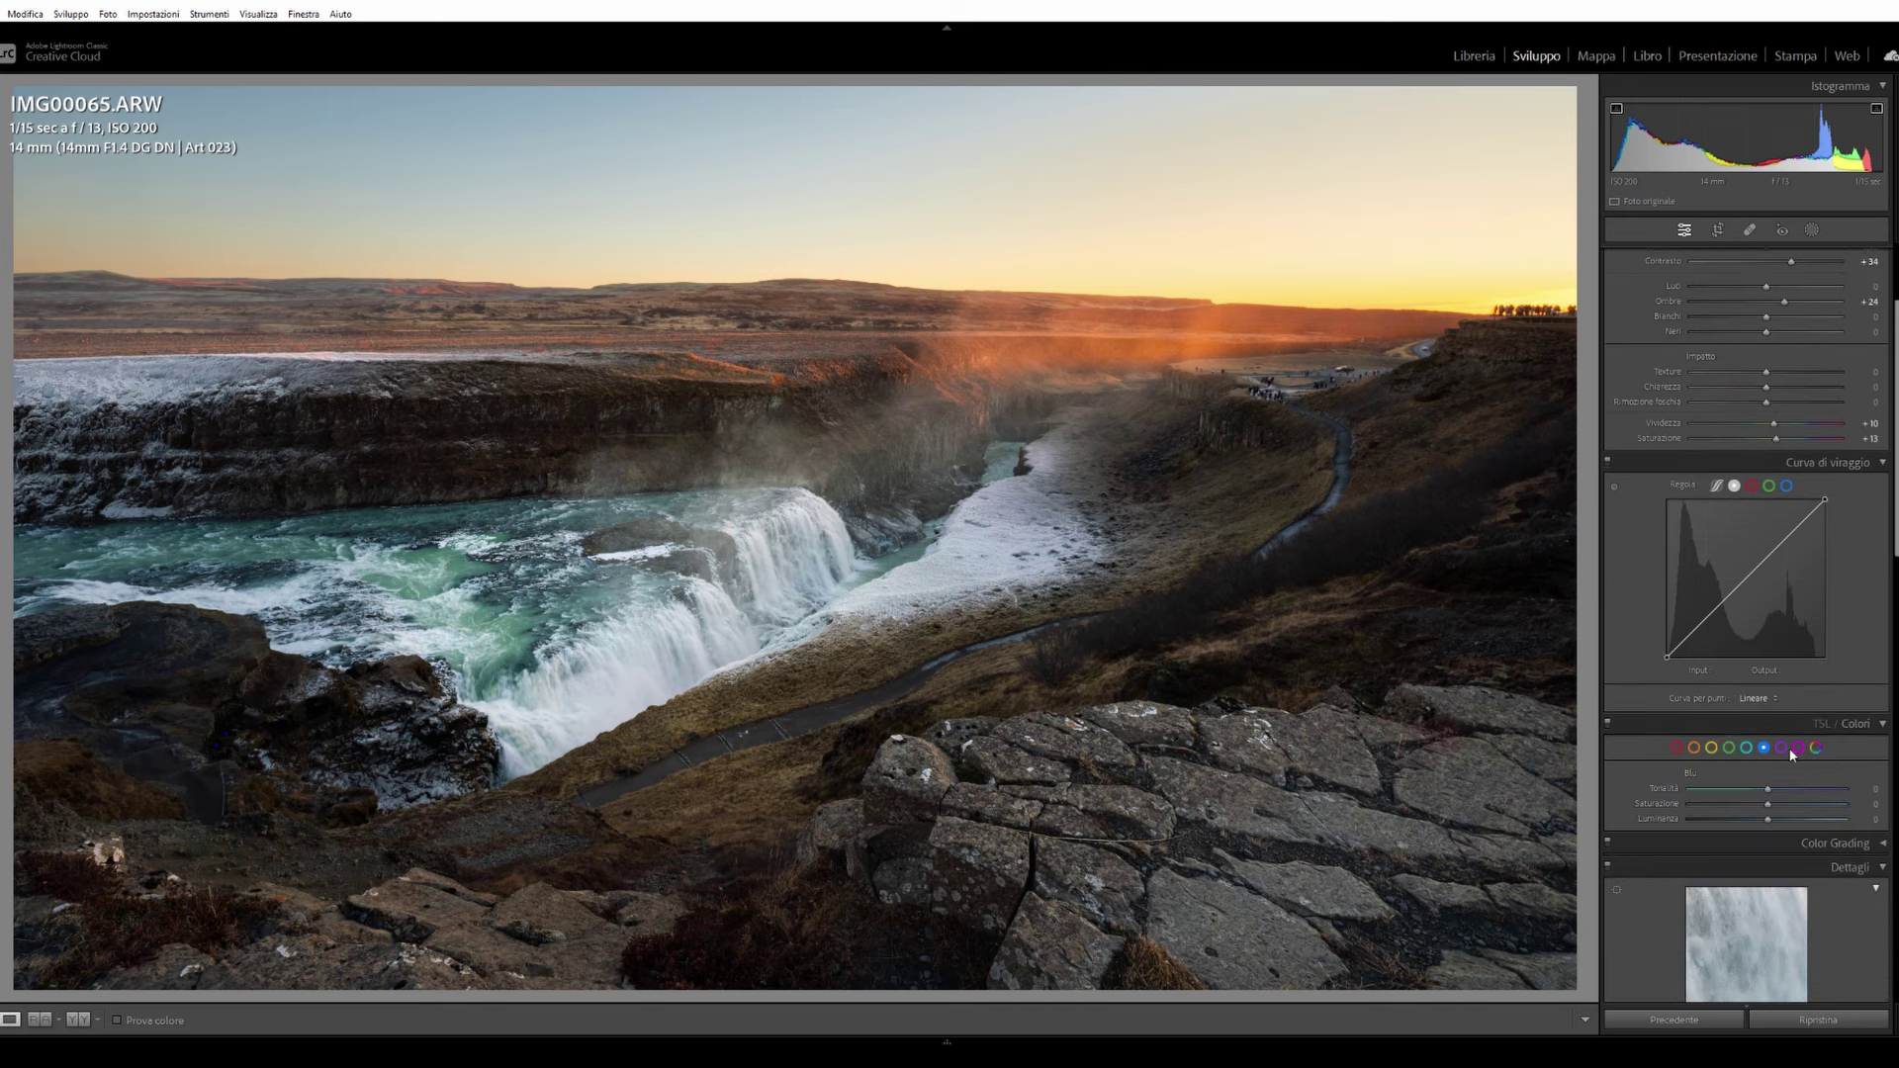
left_click(1747, 747)
mouse_move(1770, 789)
left_mouse_down()
mouse_move(1612, 791)
mouse_move(1846, 789)
mouse_move(1599, 787)
mouse_move(1884, 799)
mouse_move(1702, 788)
mouse_move(1762, 814)
left_mouse_up()
Step: Set the global Blue hue slider to -12 to tint the water
left_click(1763, 750)
left_click_drag(1753, 799, 1756, 799)
scroll(1682, 761, "down", 3)
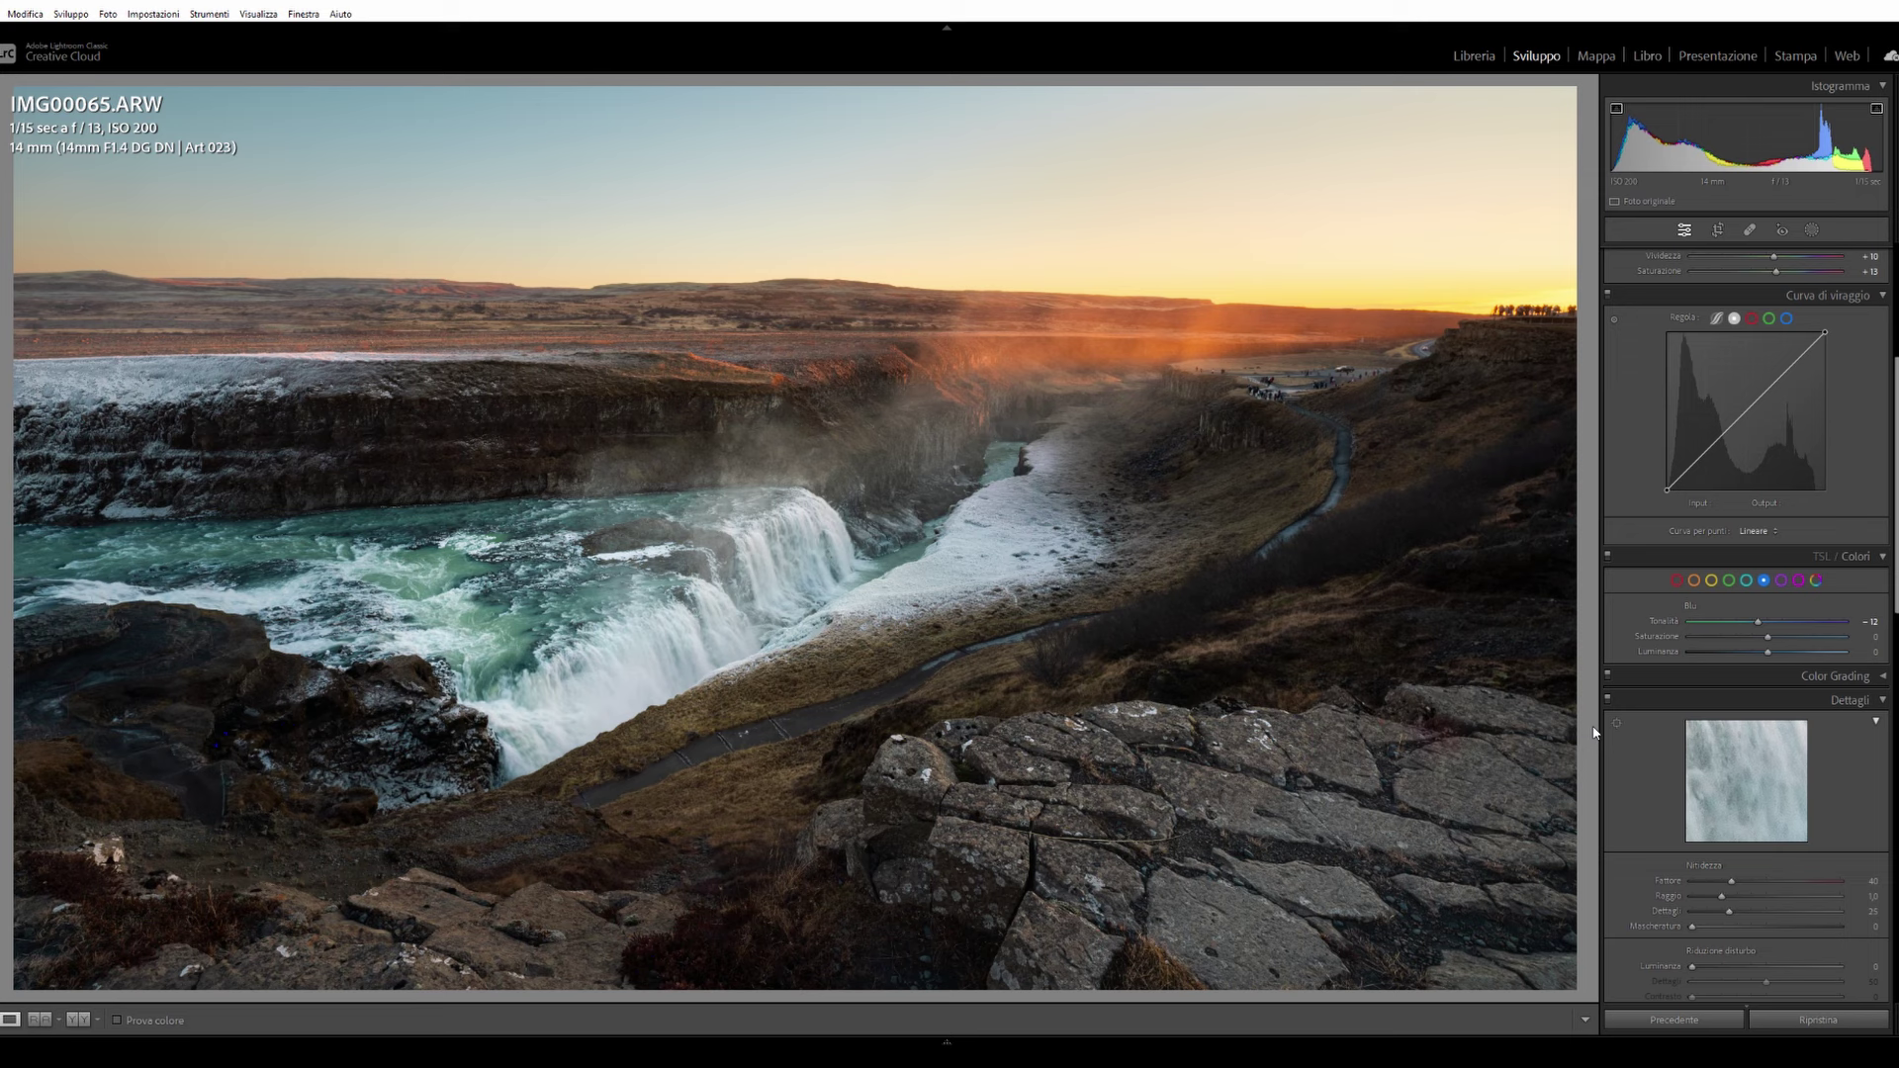
scroll(1618, 839, "down", 10)
Step: Set the Calibration Blue Primary hue to -25 and saturation to +26
scroll(1618, 839, "down", 5)
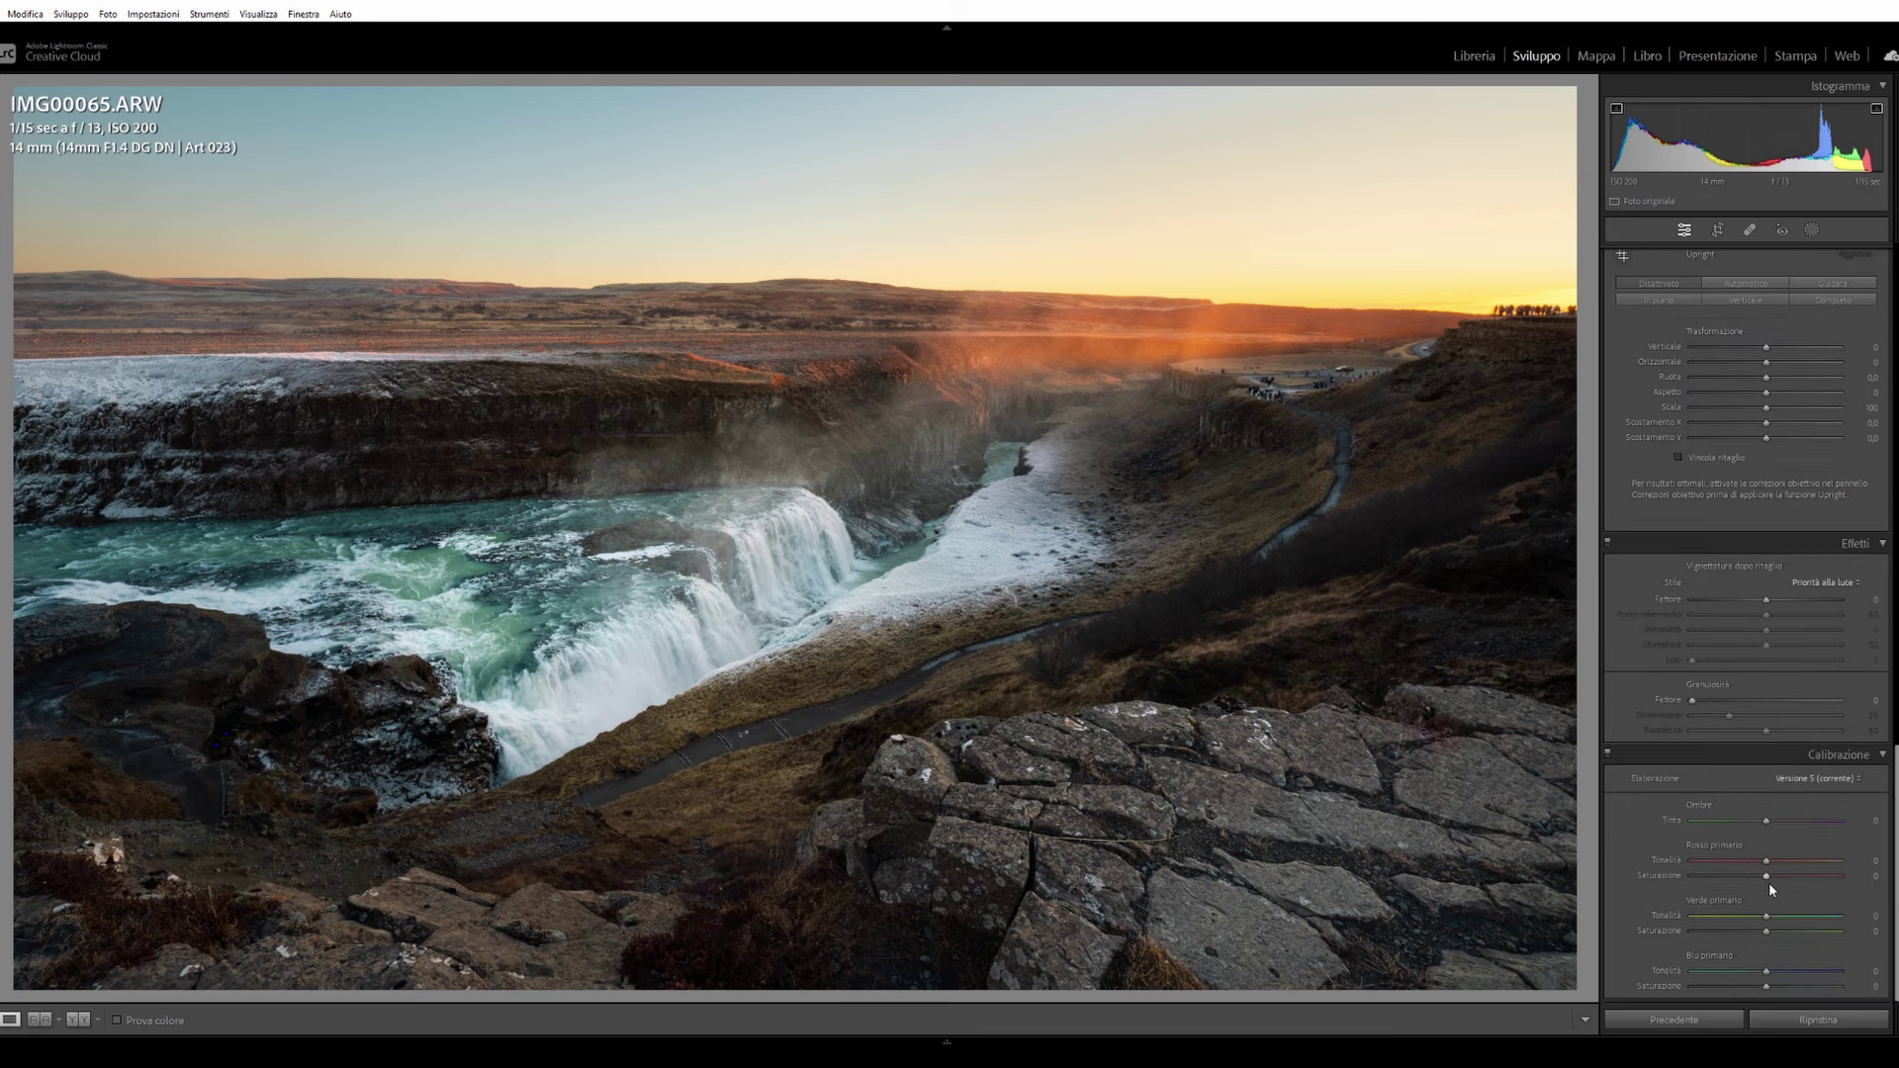
left_click_drag(1768, 972, 1622, 983)
mouse_move(1845, 1005)
left_mouse_down()
mouse_move(1879, 1005)
mouse_move(1609, 1011)
mouse_move(1747, 994)
left_mouse_up()
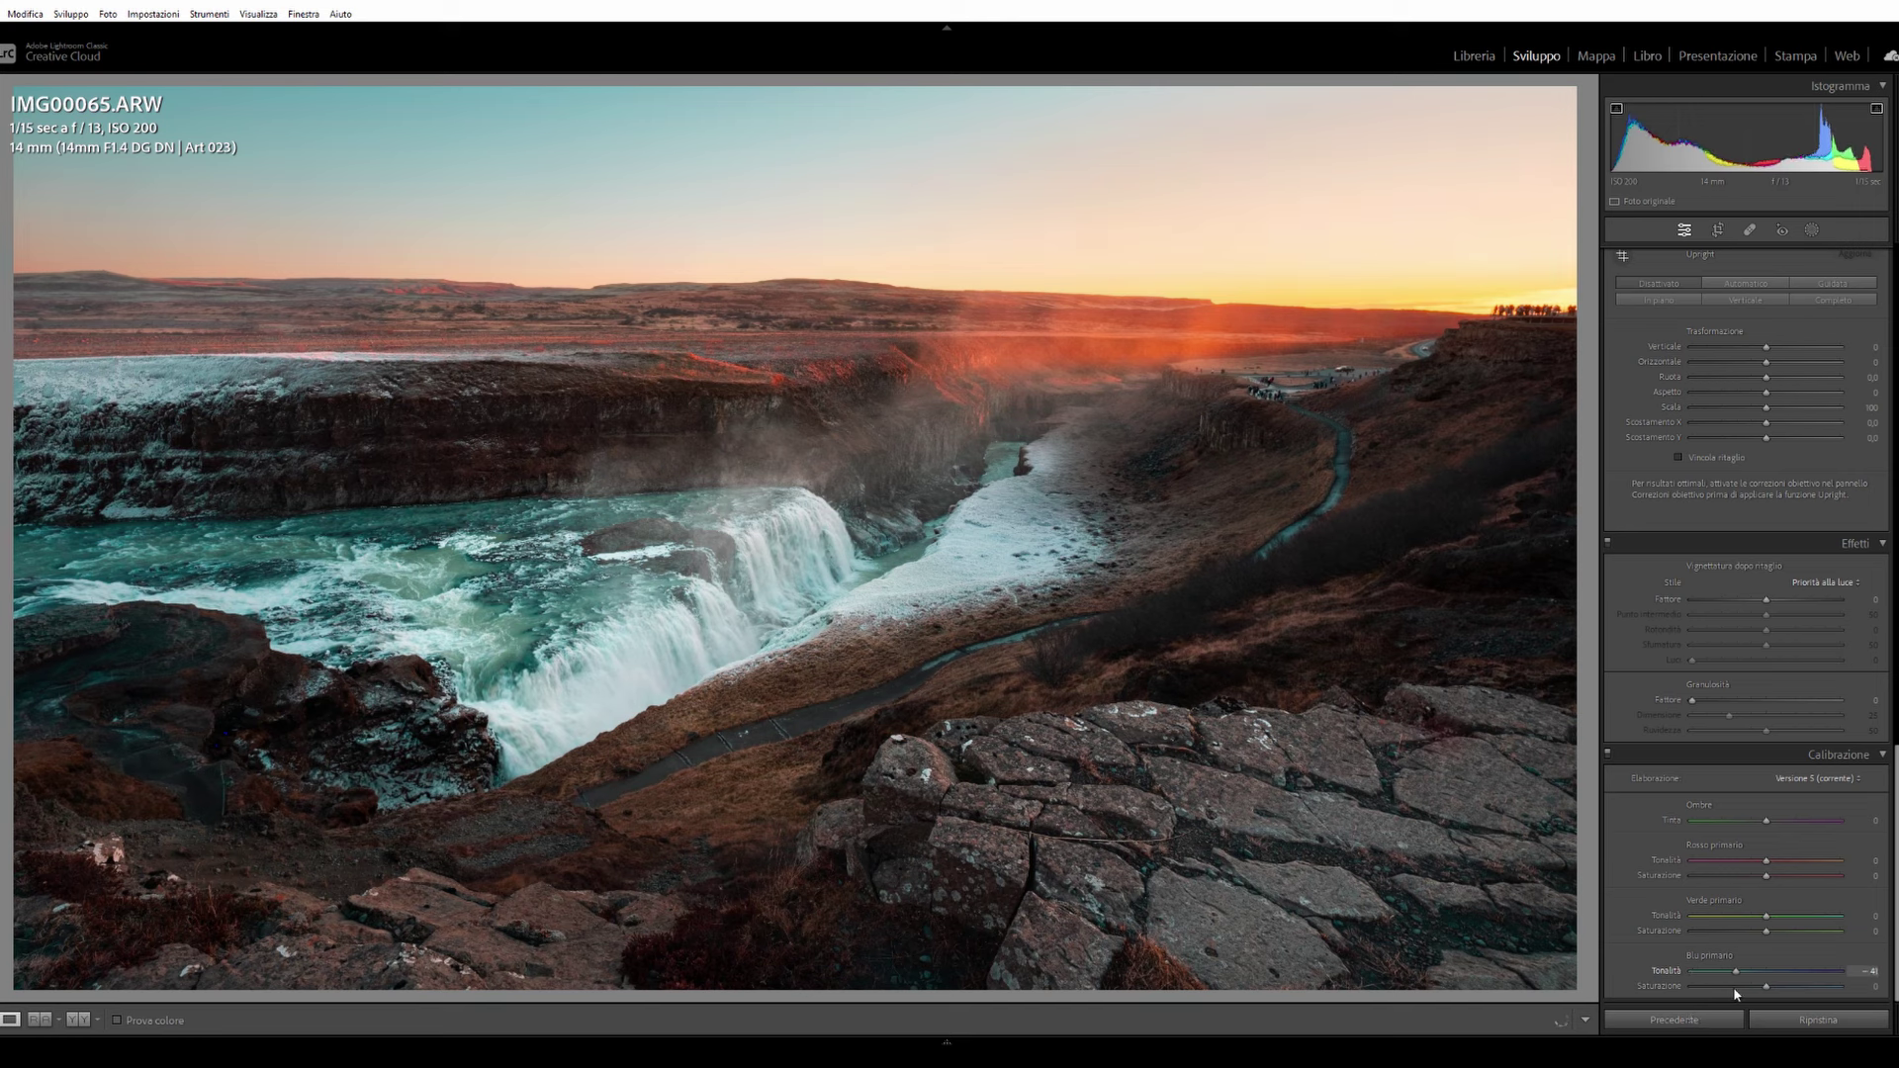
left_click(1868, 970)
type("-25")
key("Return")
left_click(1787, 986)
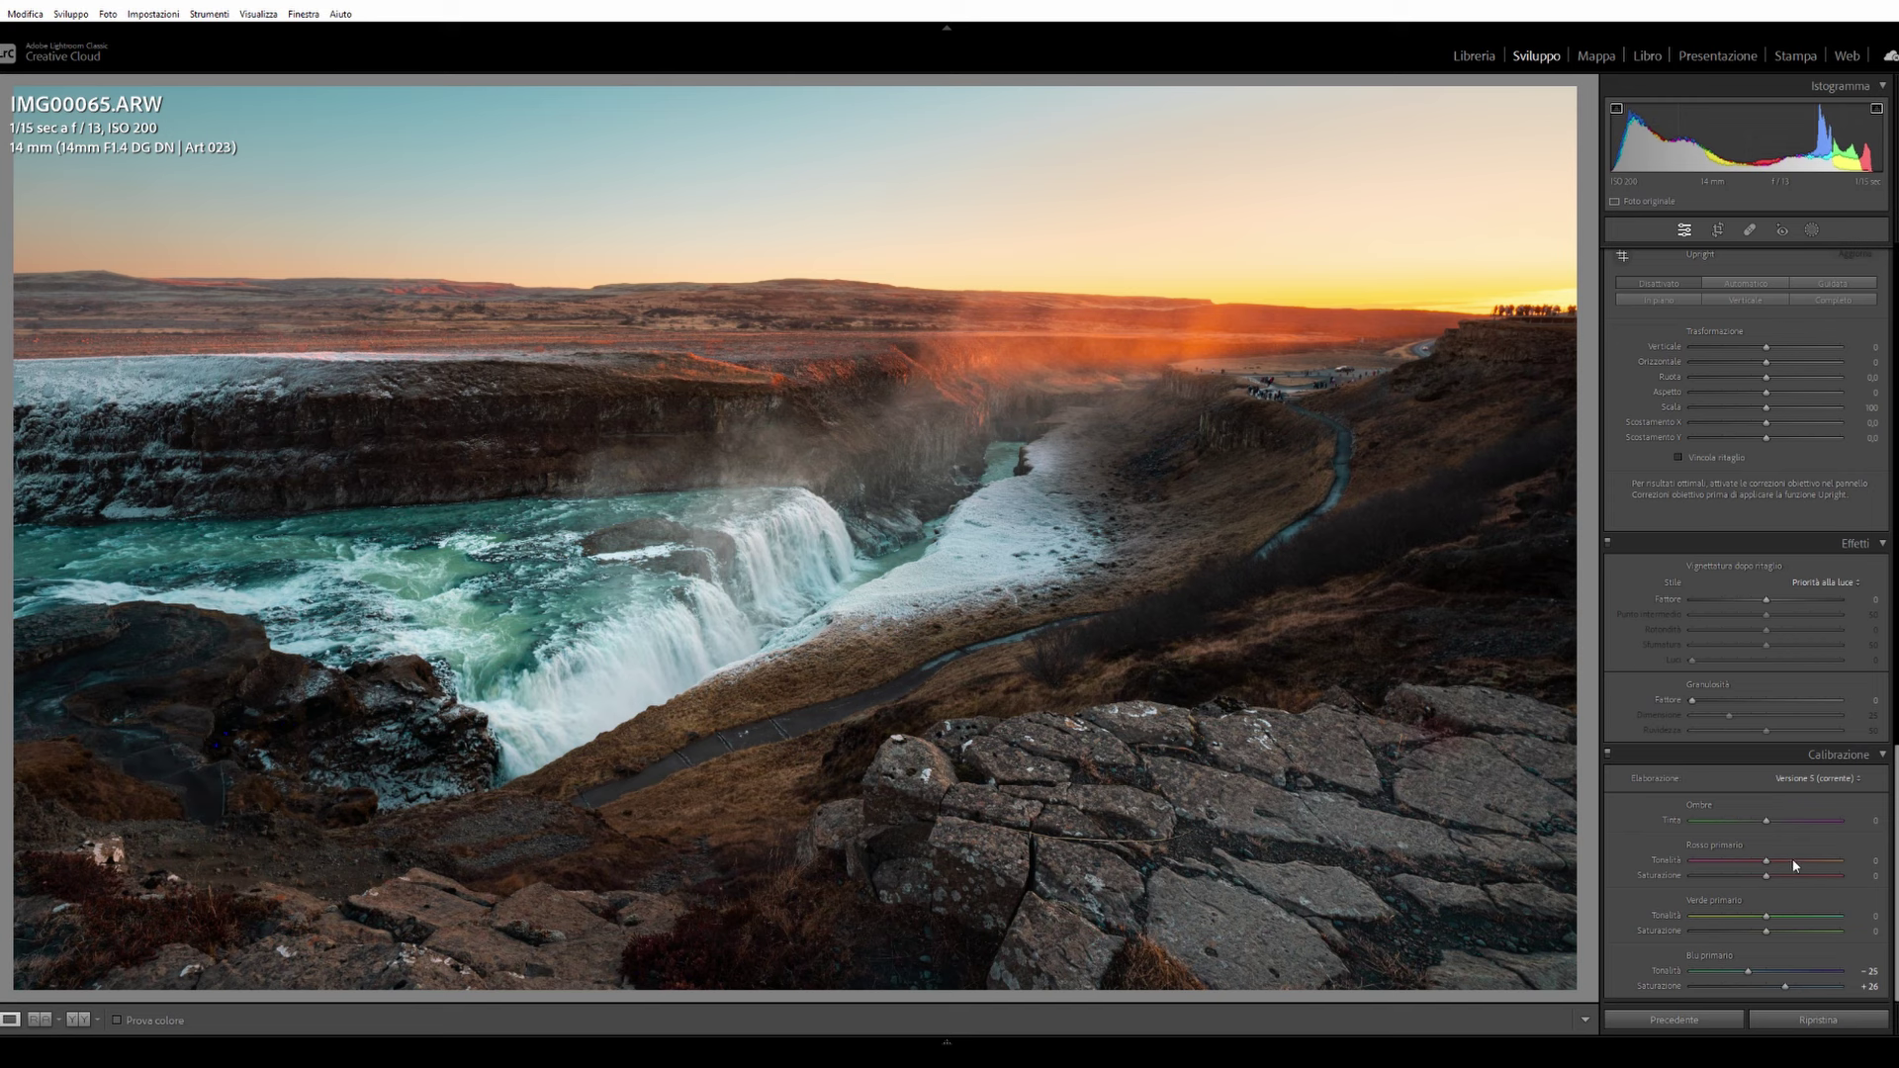
Step: Keep the Red Primary hue at 0 and lower its saturation to -15
mouse_move(1758, 872)
left_mouse_down()
mouse_move(1599, 861)
mouse_move(1897, 883)
left_mouse_up()
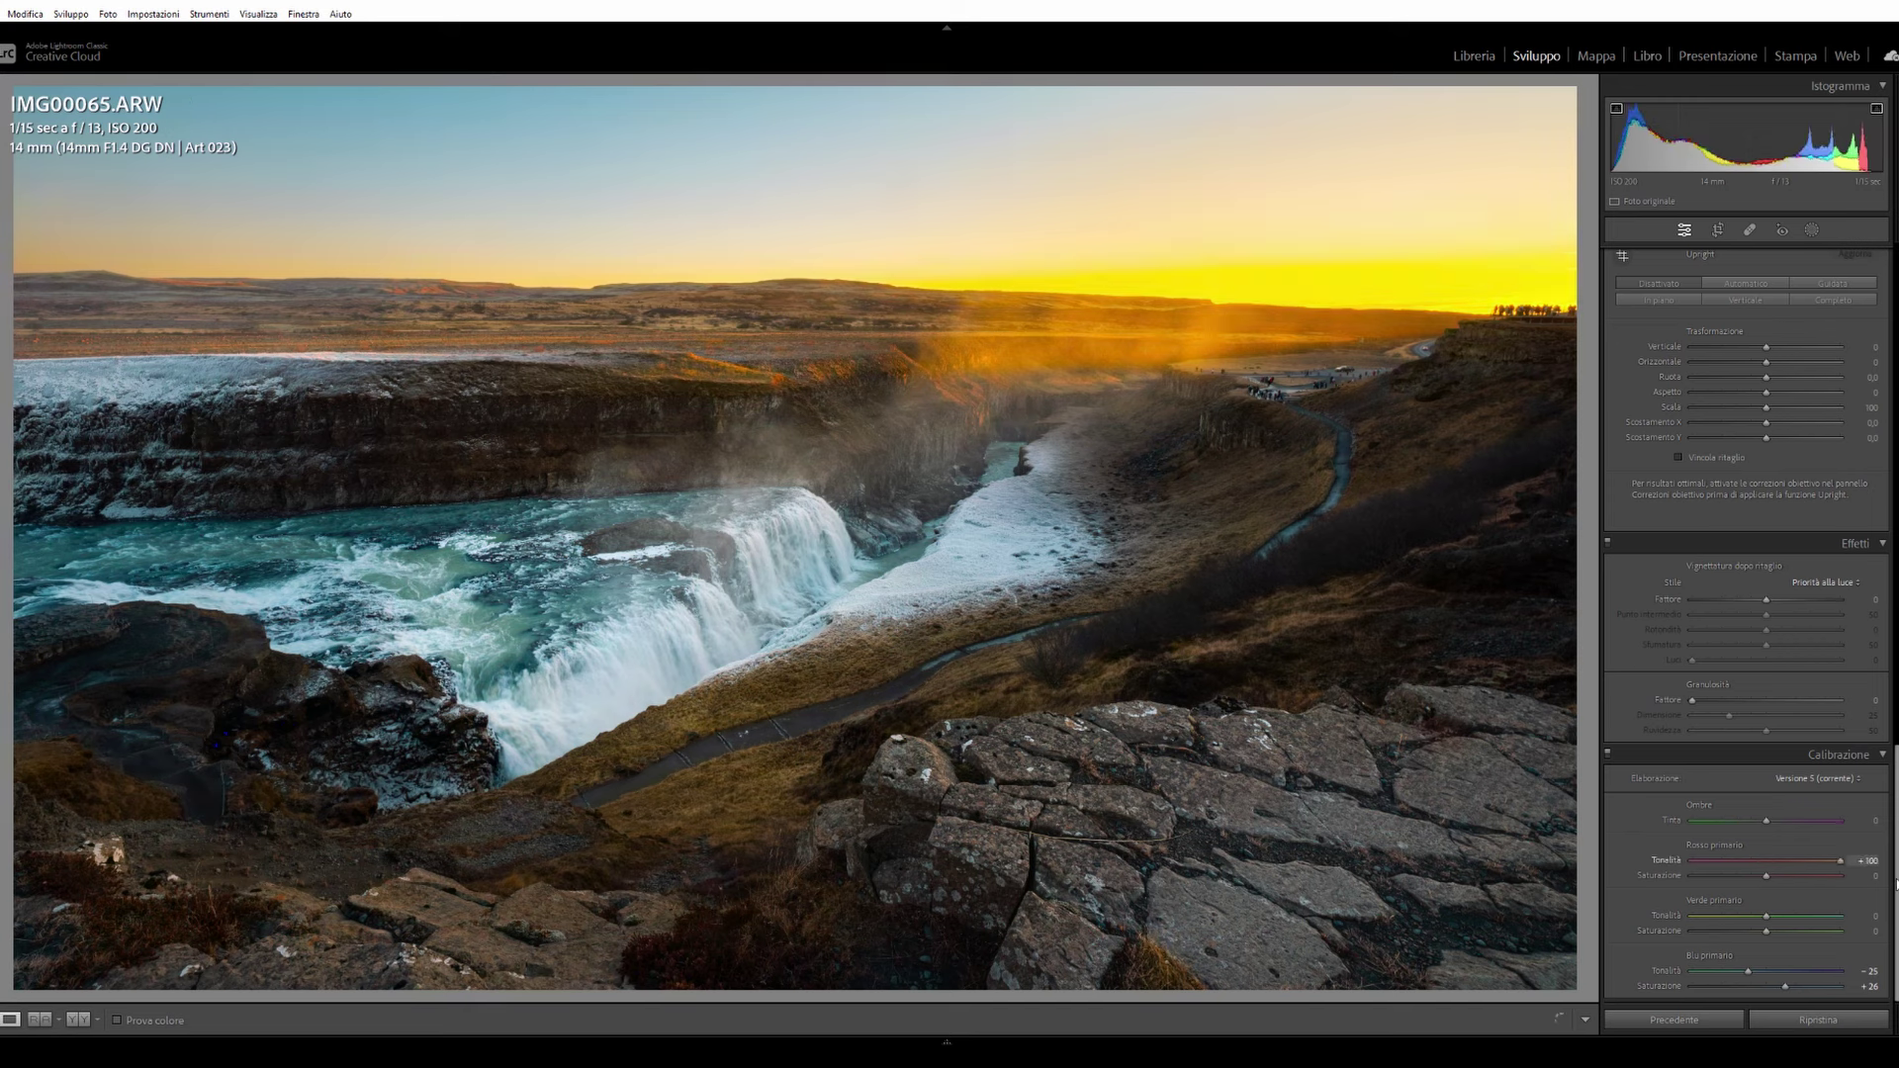
left_click_drag(1778, 880, 1743, 880)
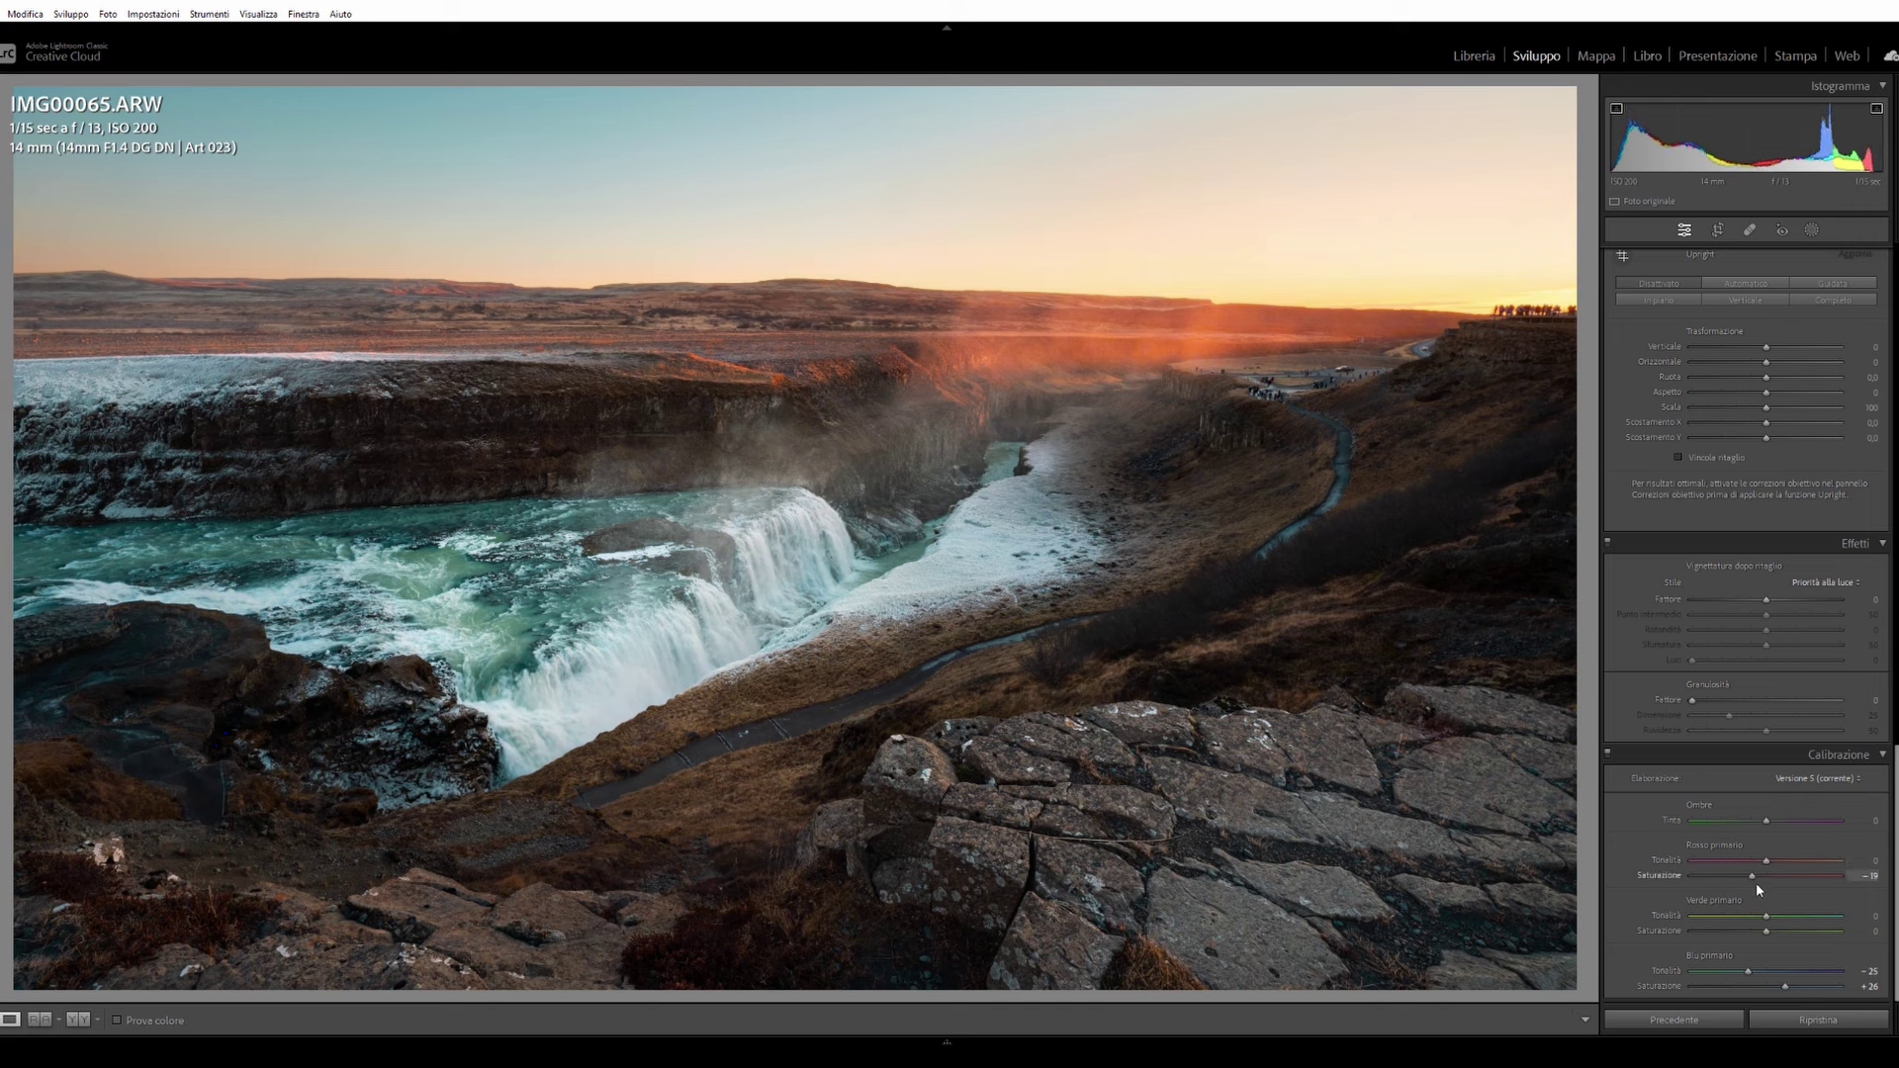
left_click_drag(1756, 880, 1760, 879)
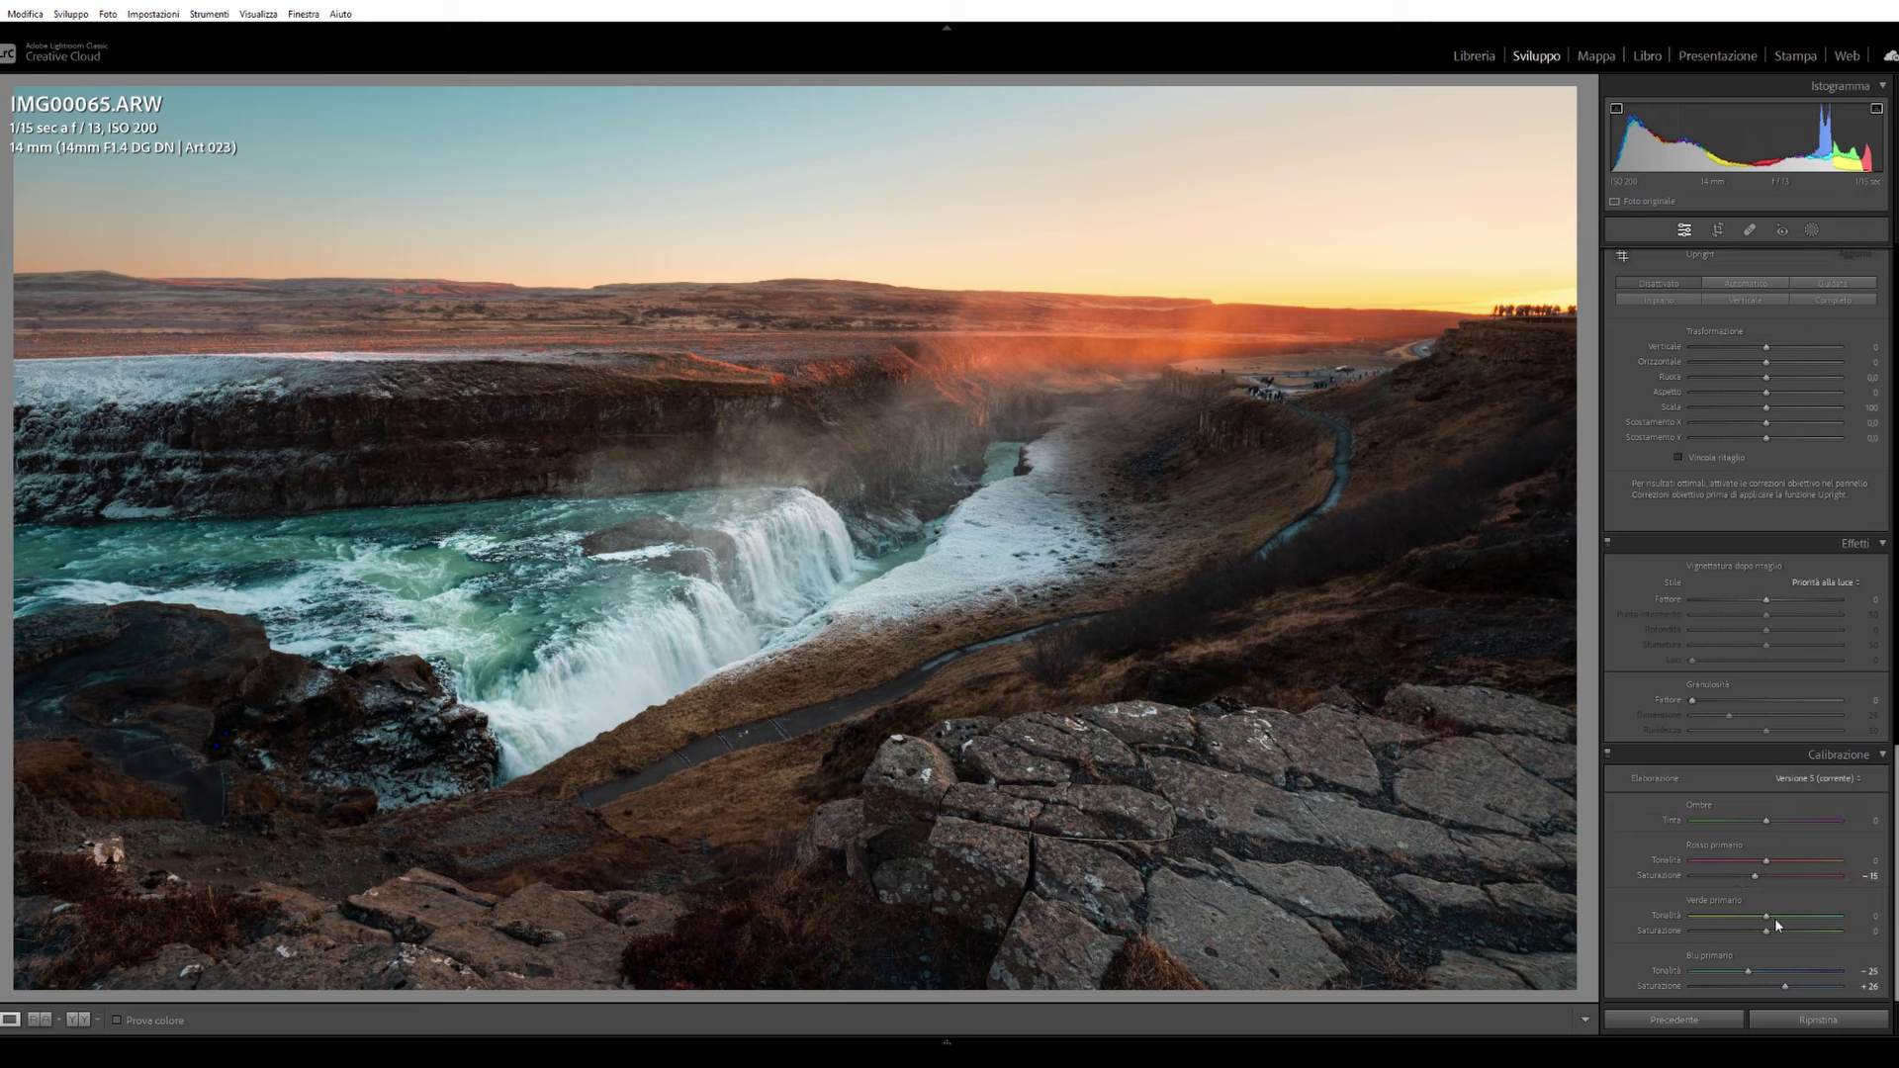
scroll(1629, 704, "up", 3)
Step: Warm the HSL Red range to hue +48 and saturation +11, then compare before and after
scroll(1629, 703, "up", 3)
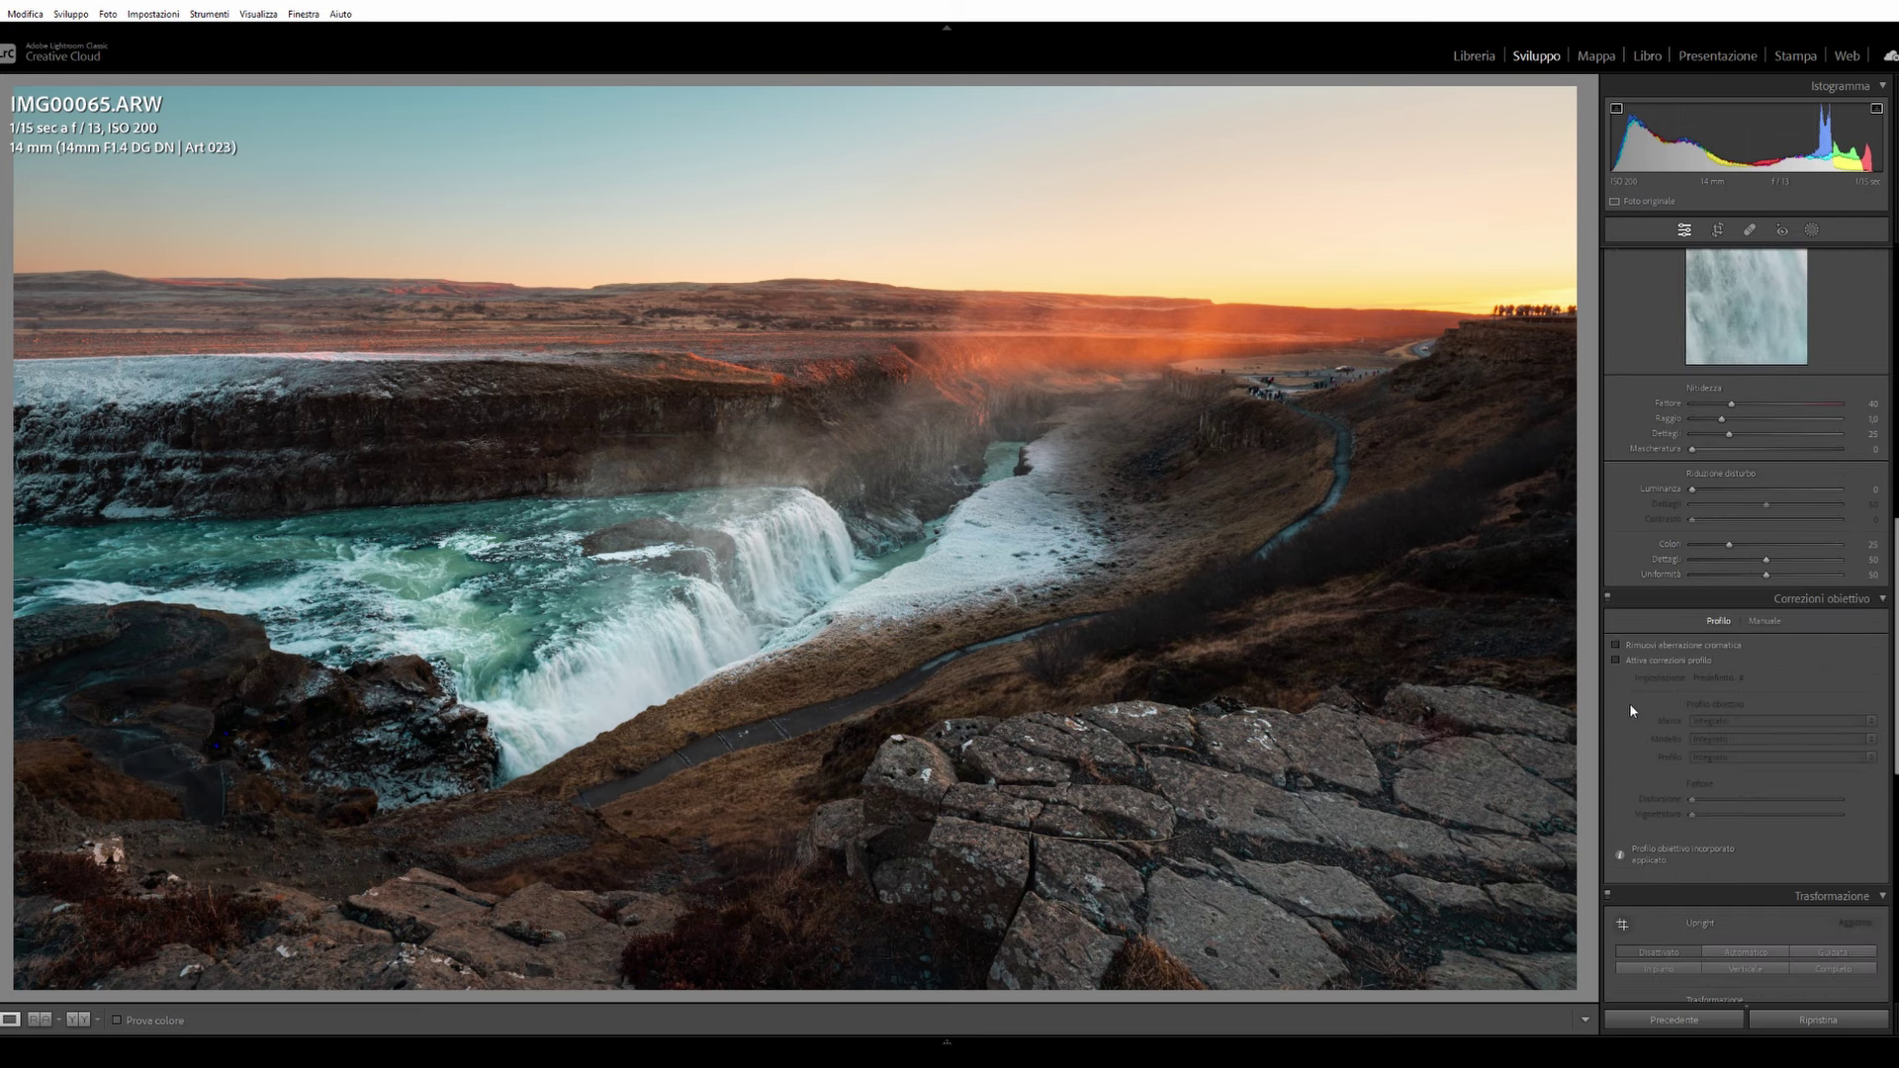
scroll(1629, 703, "up", 3)
scroll(1636, 666, "up", 2)
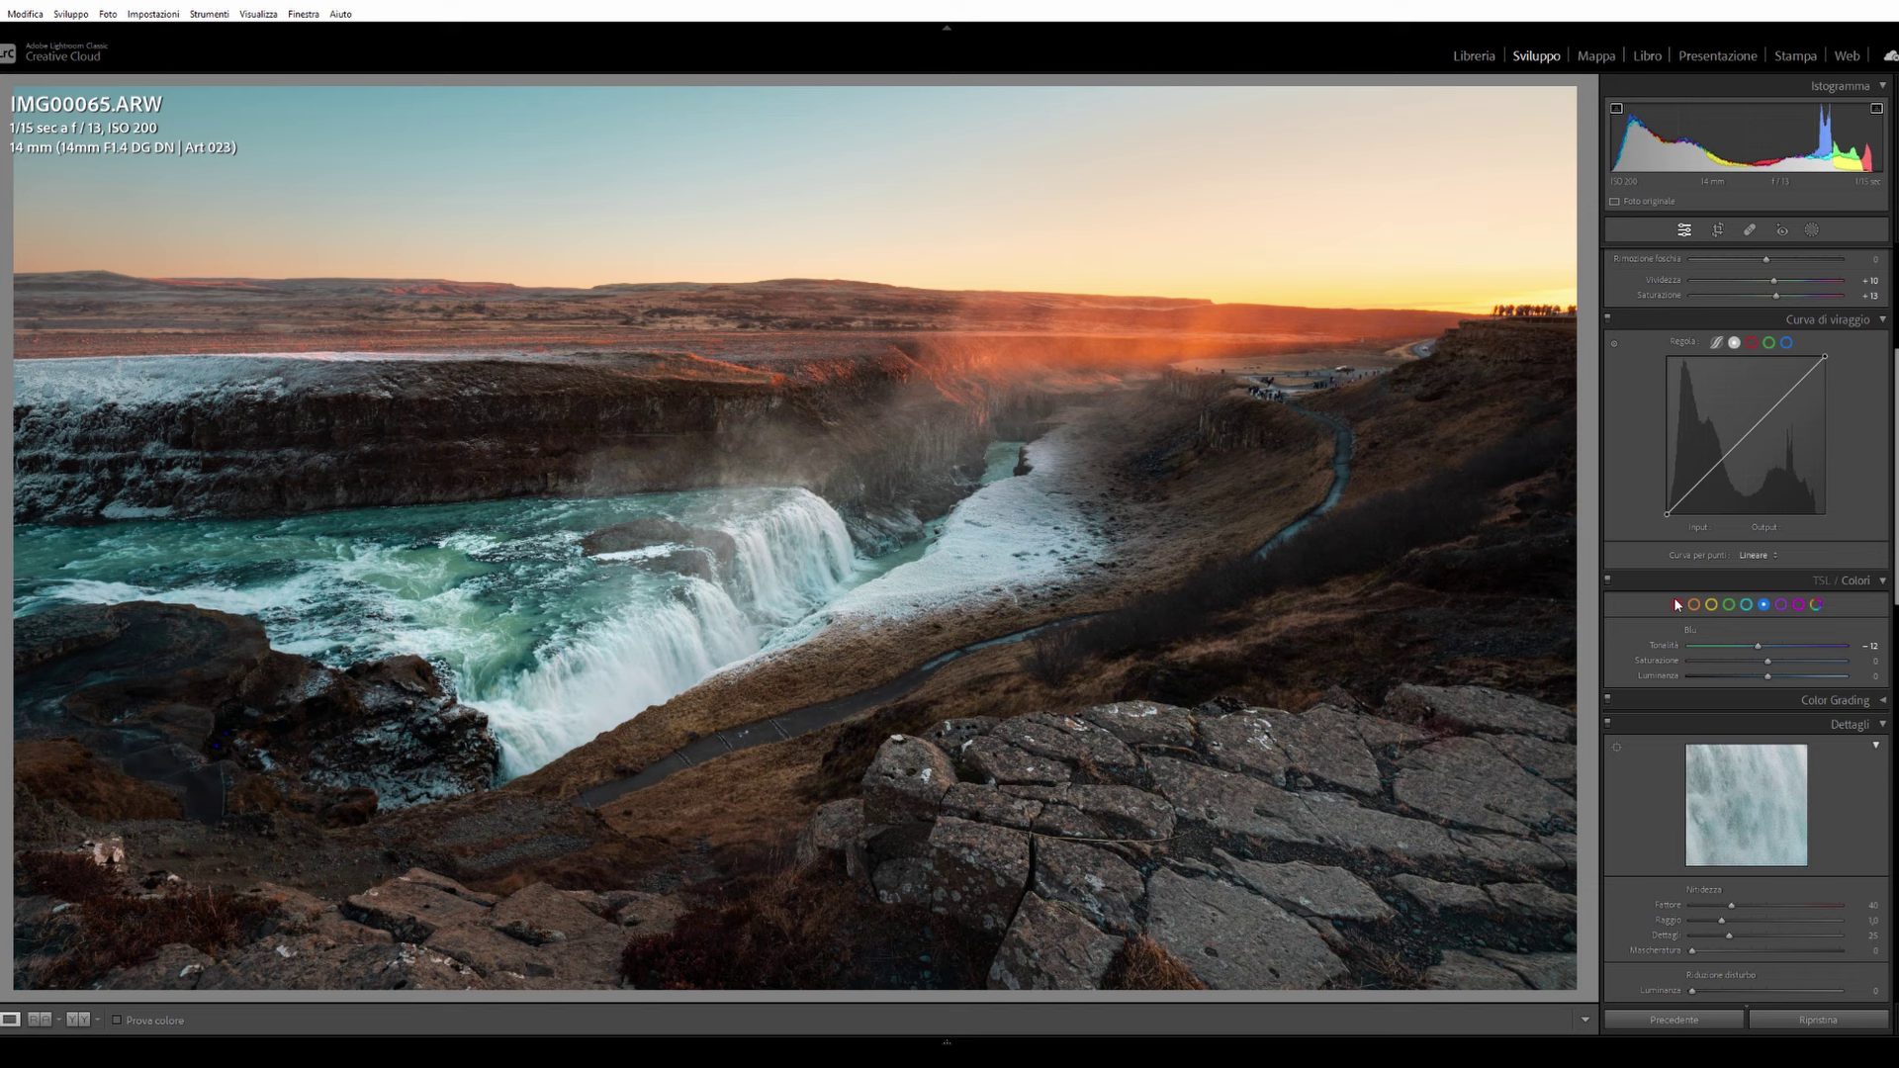
left_click(1677, 605)
scroll(1770, 669, "up", 3)
key("backslash")
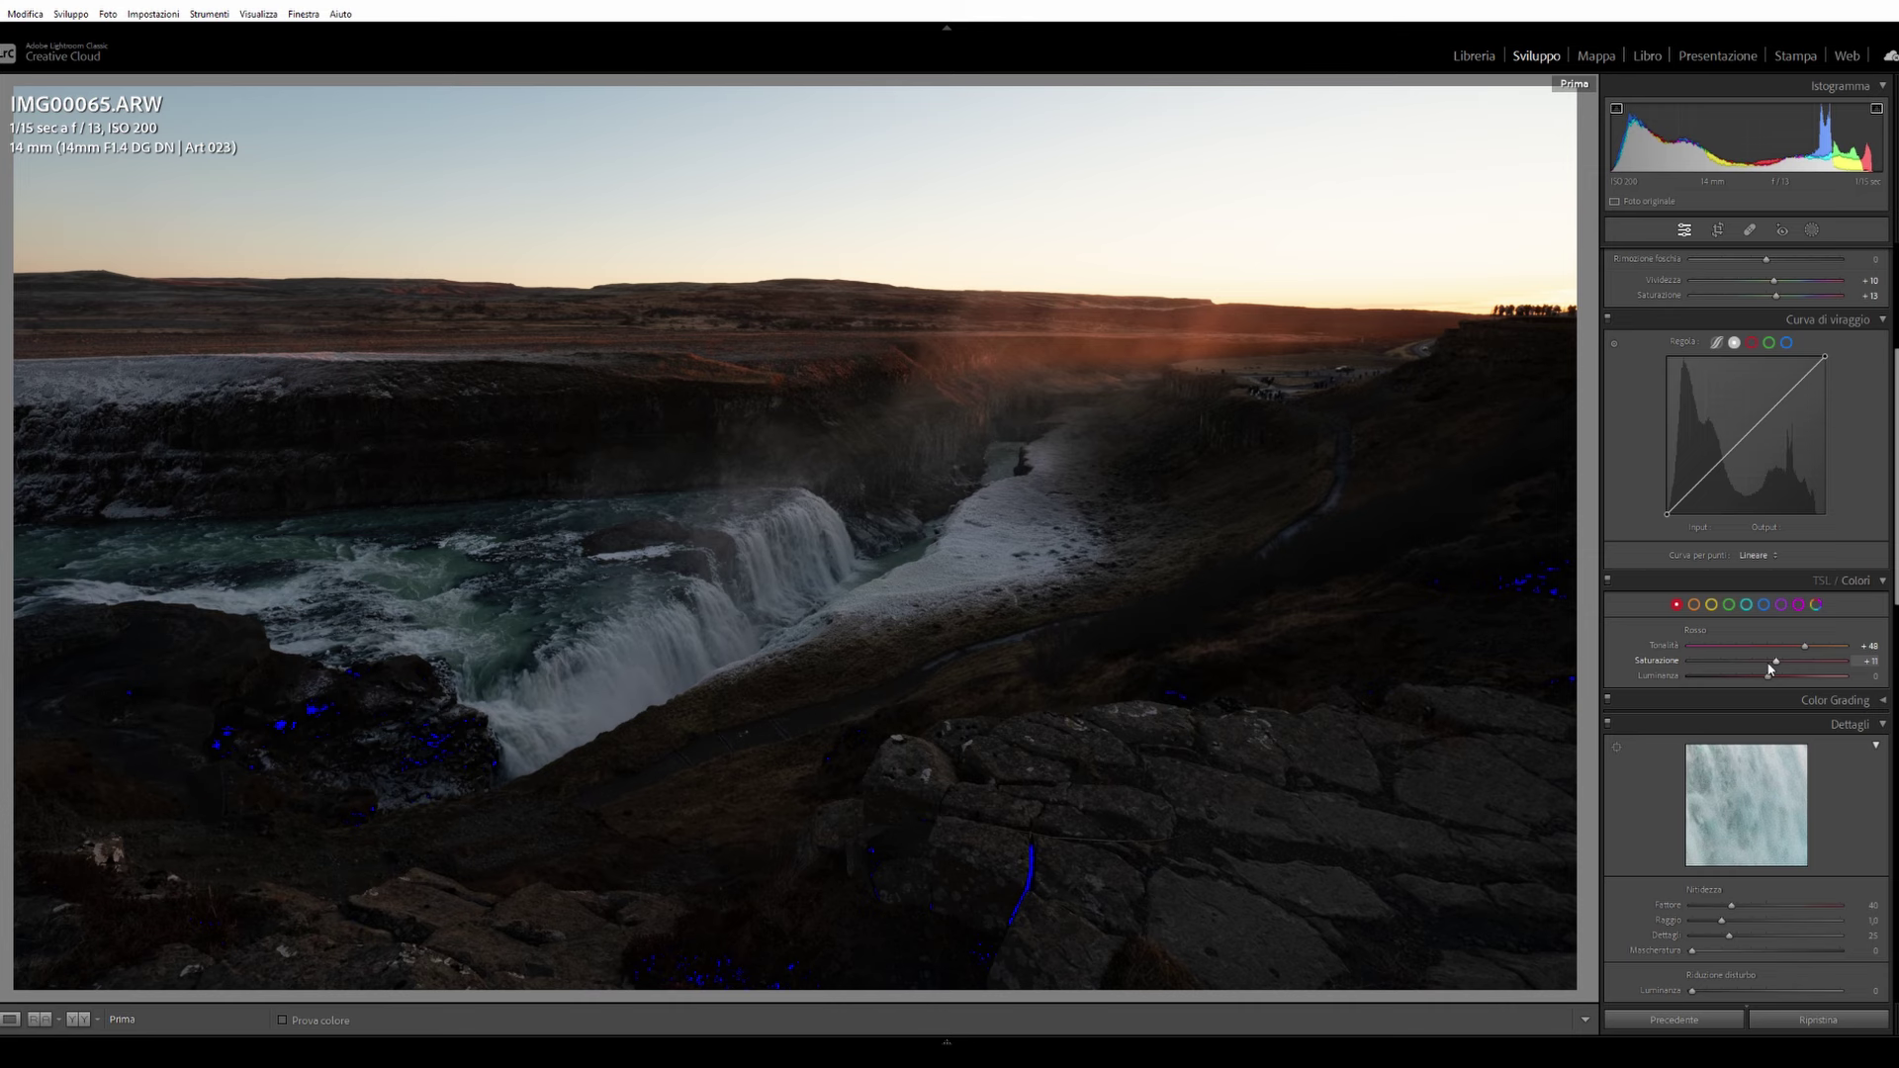
key("backslash")
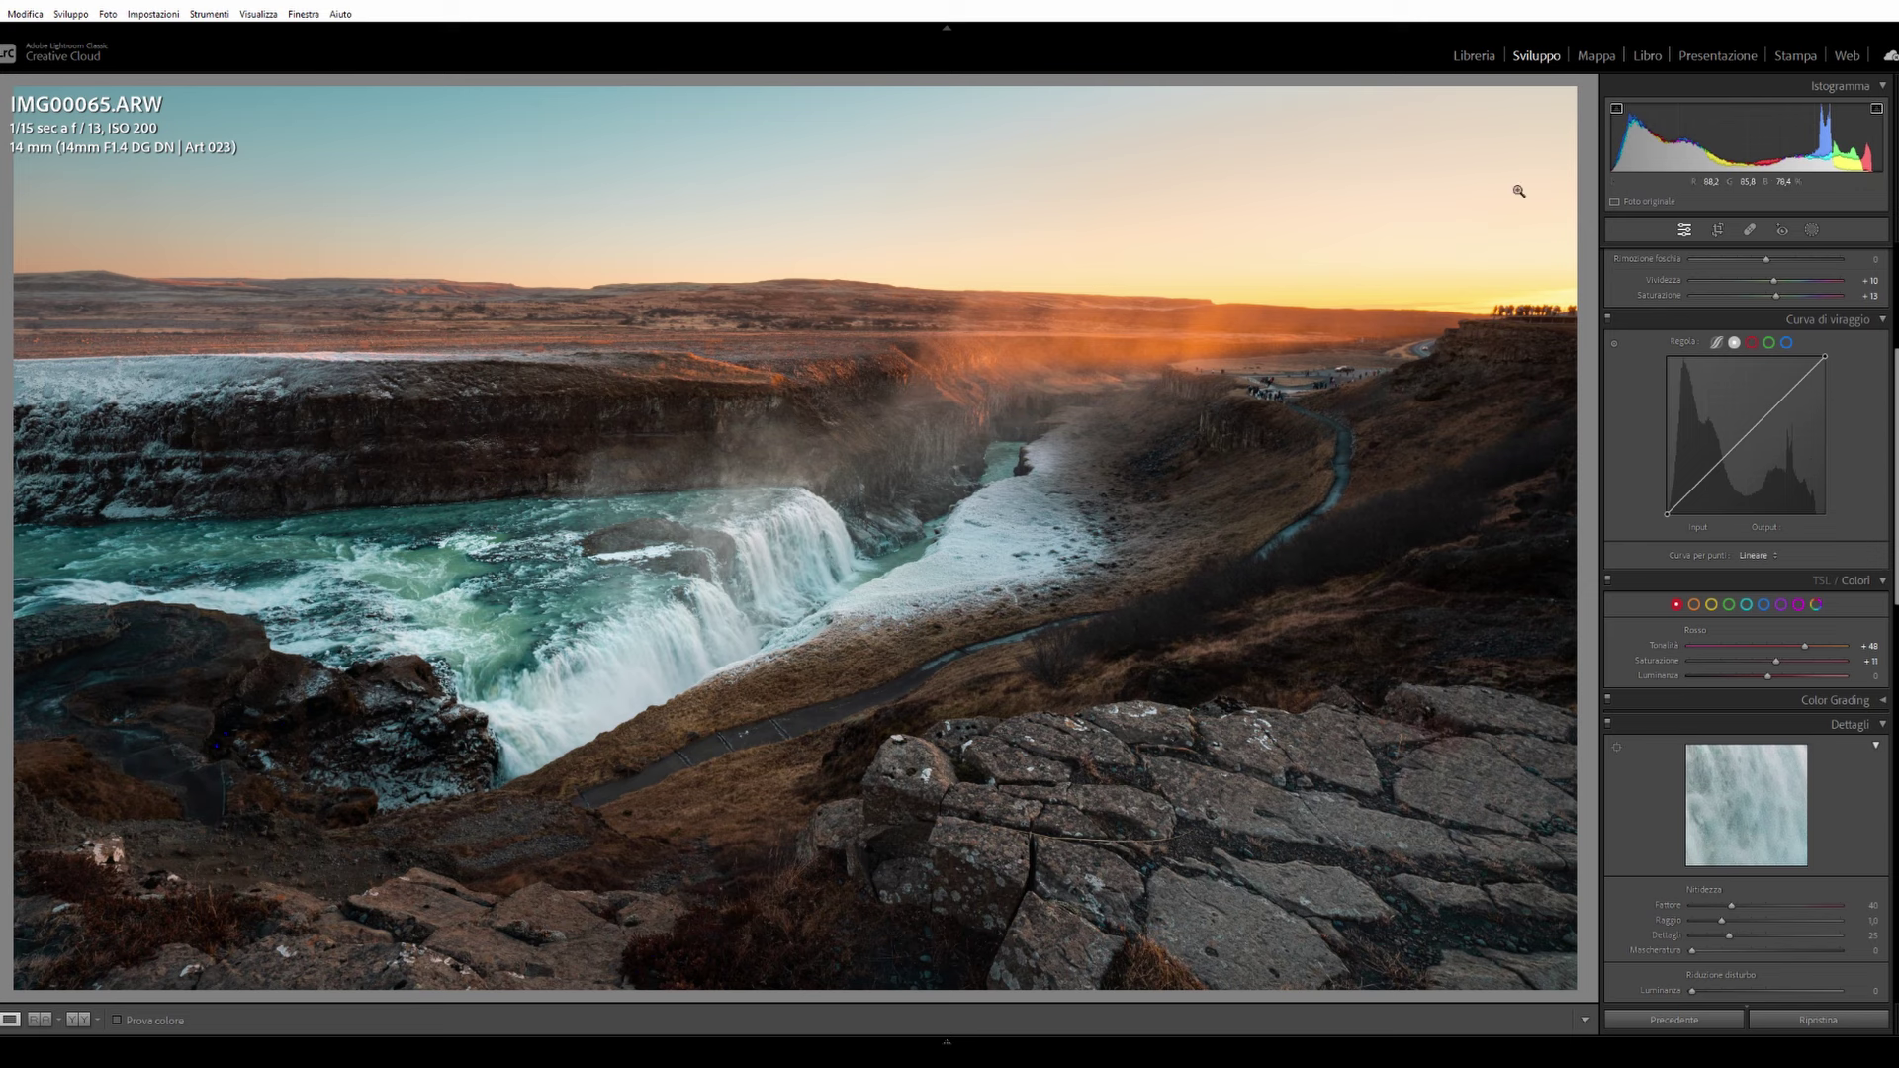
Step: Raise the exposure of the sky's radial gradient mask, then close masking
left_click(1815, 231)
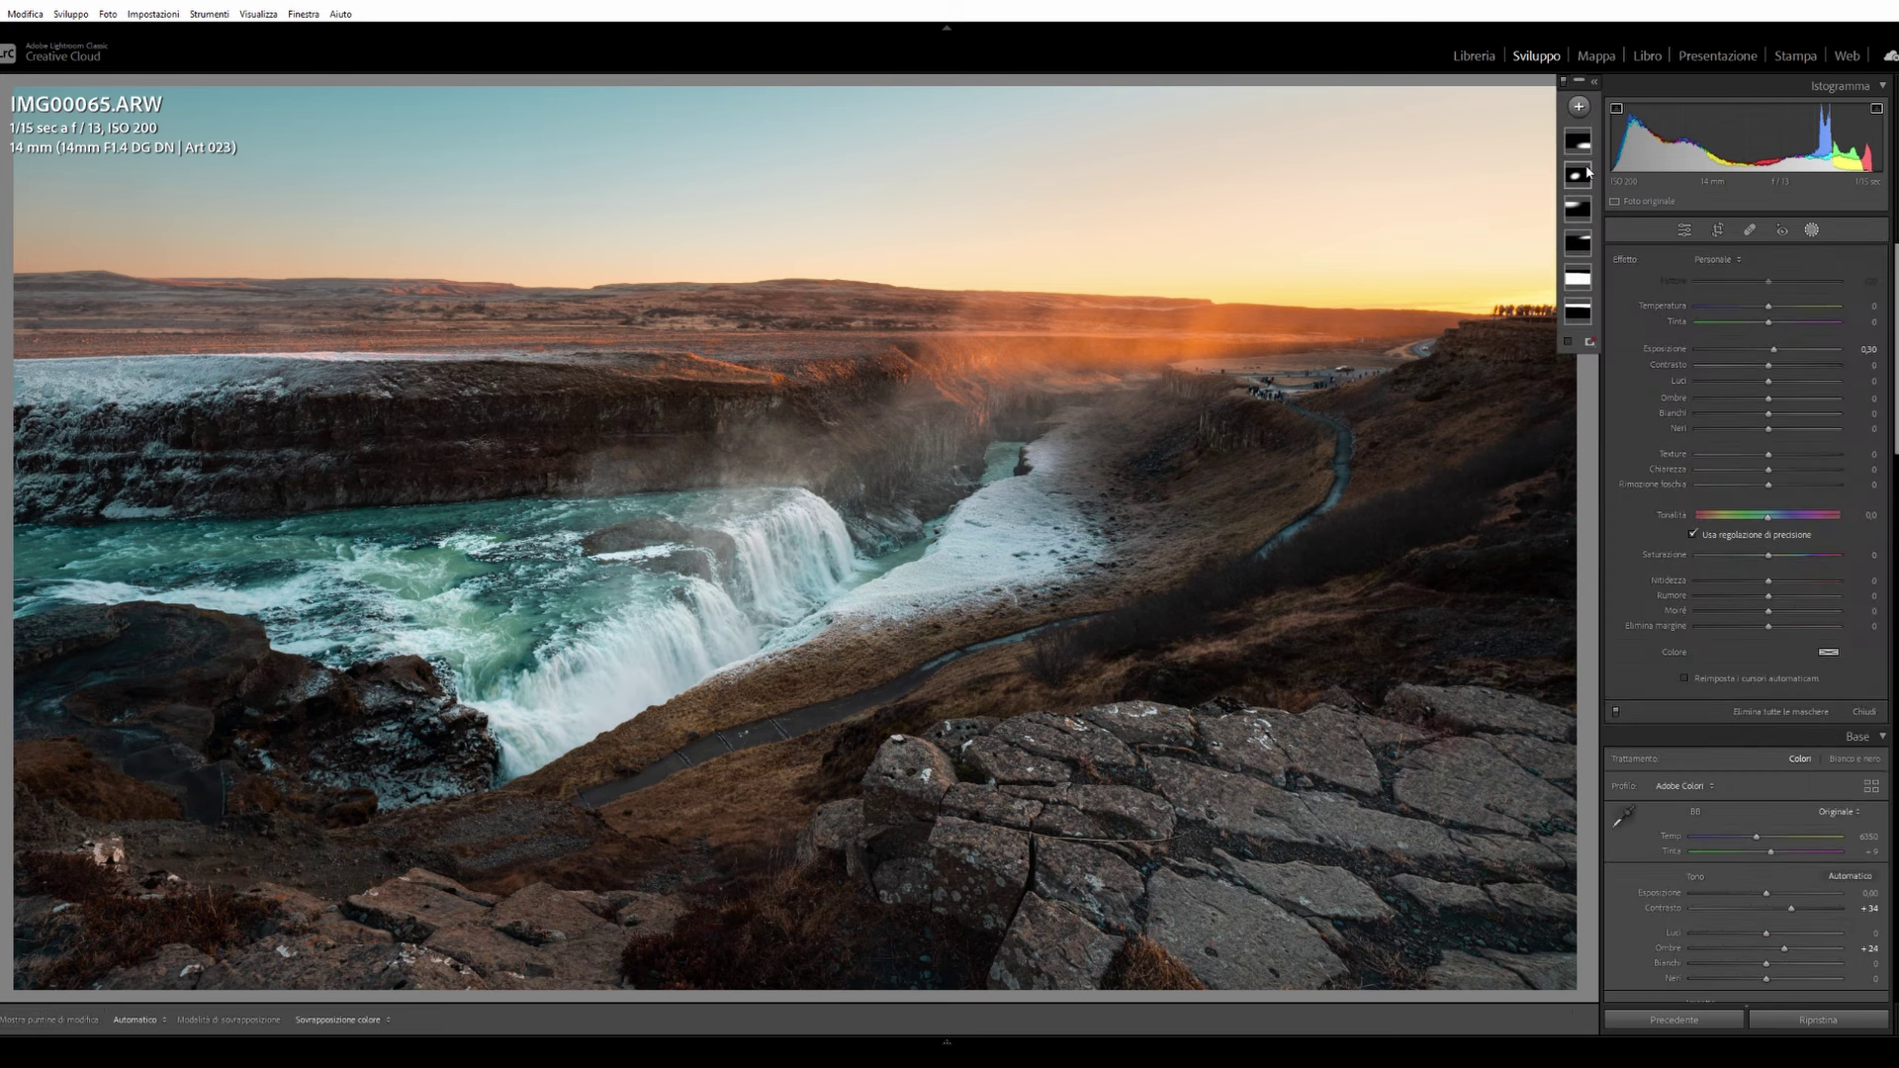
left_click(1446, 170)
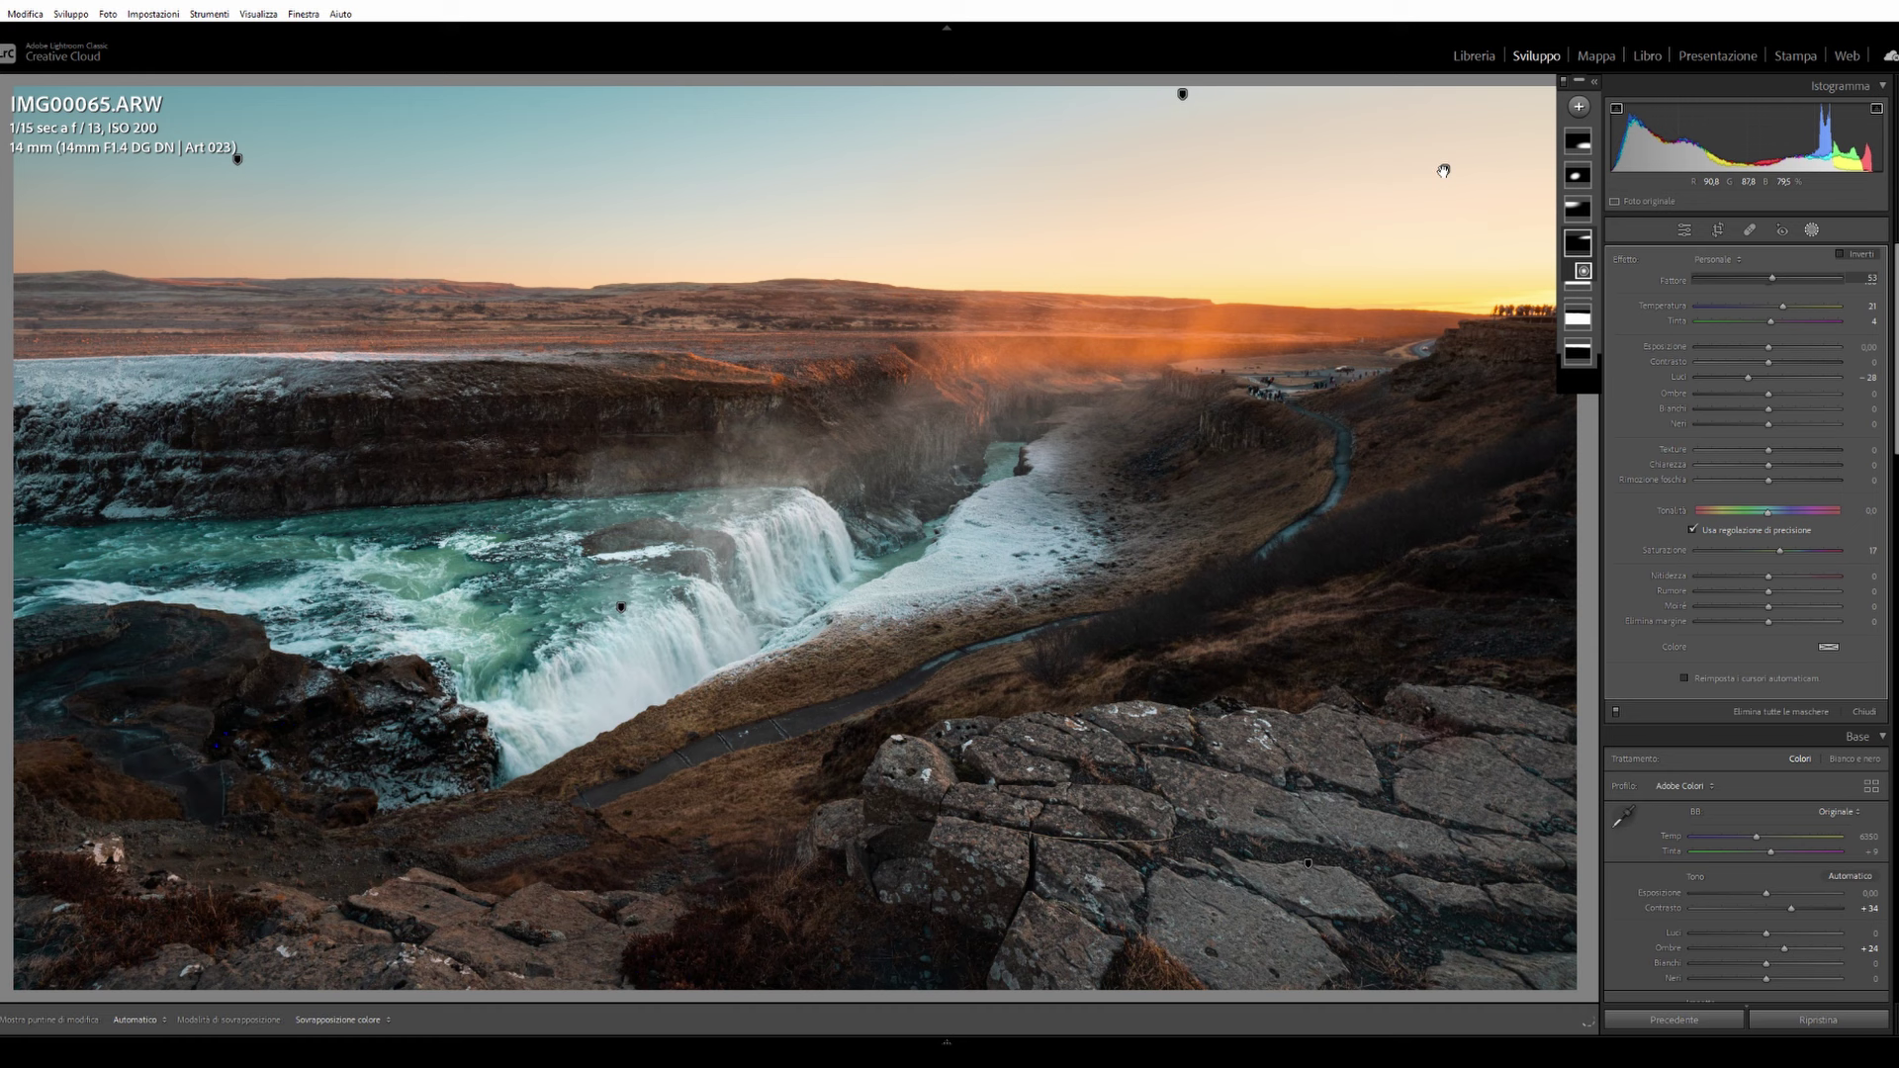
left_click_drag(1769, 392, 1775, 389)
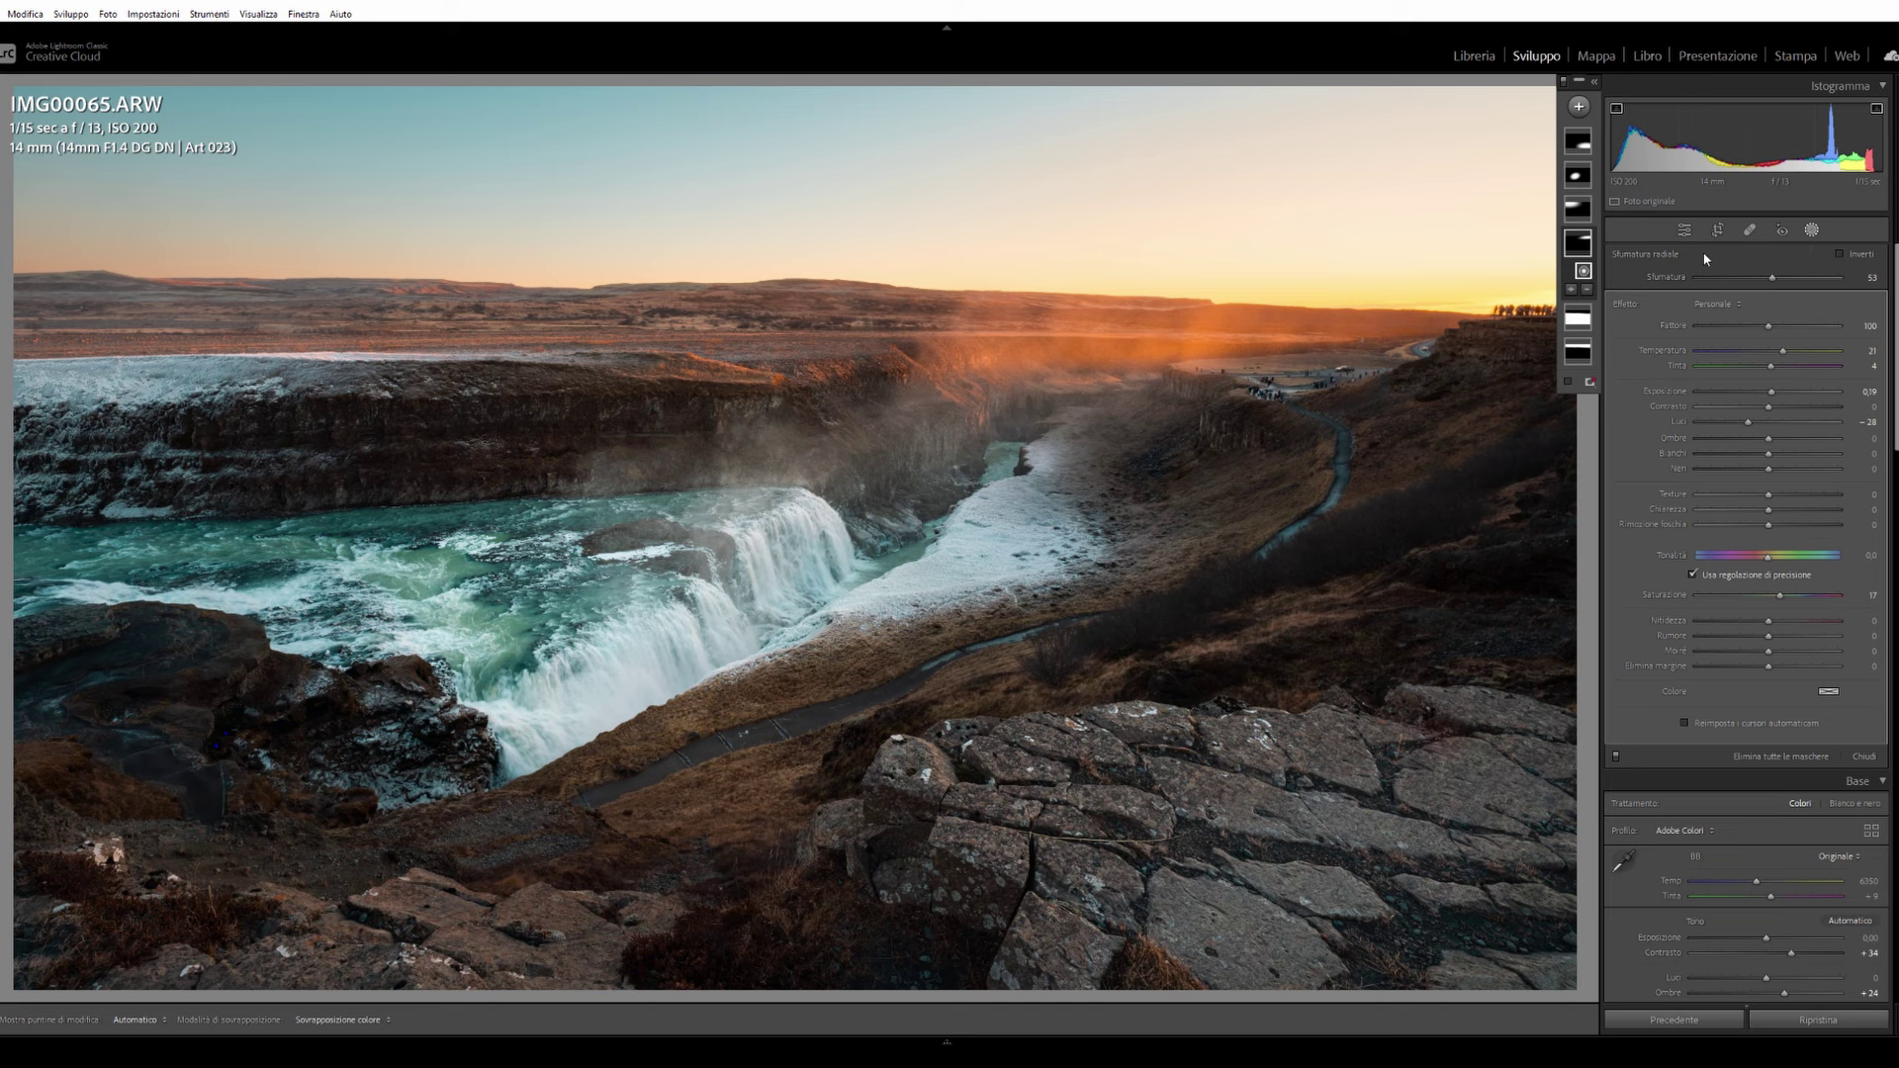
left_click(1686, 230)
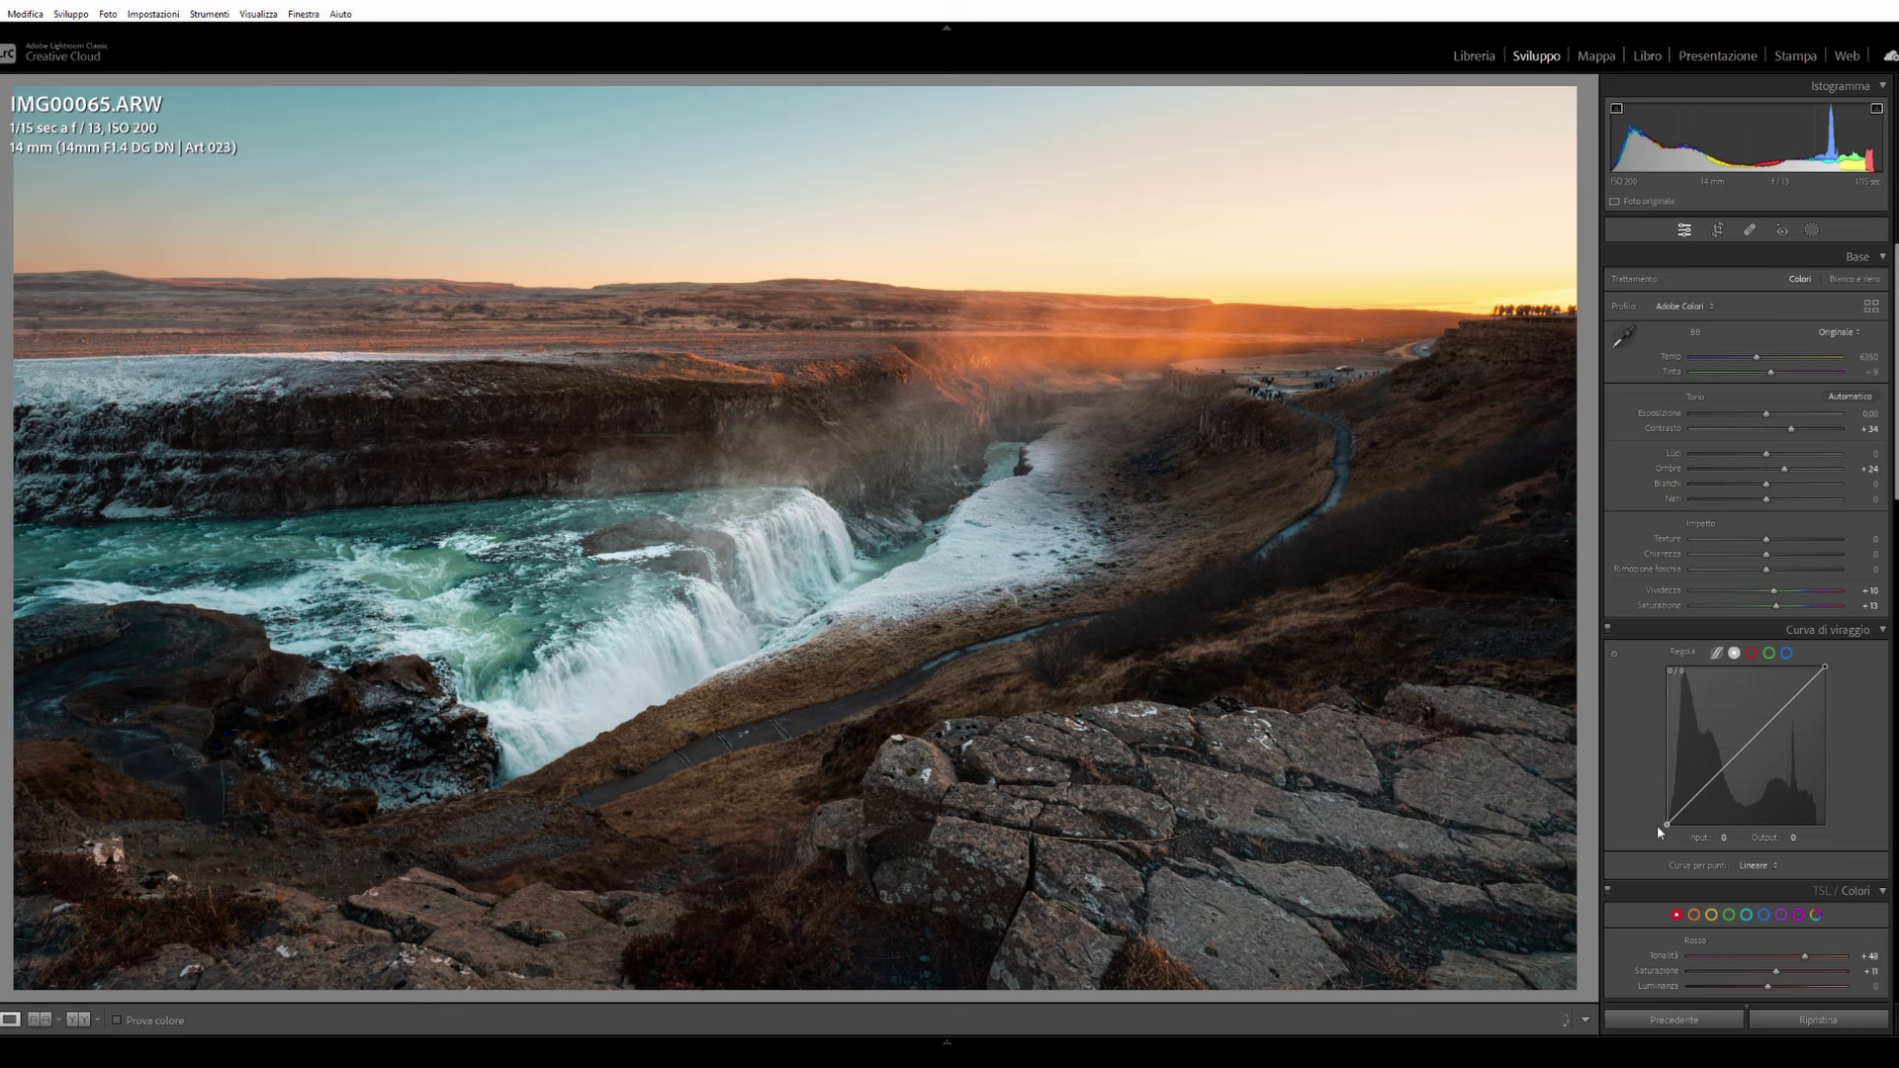
Step: Lift the tone curve black point to output 1 and set the white point to 254
left_click(1658, 826)
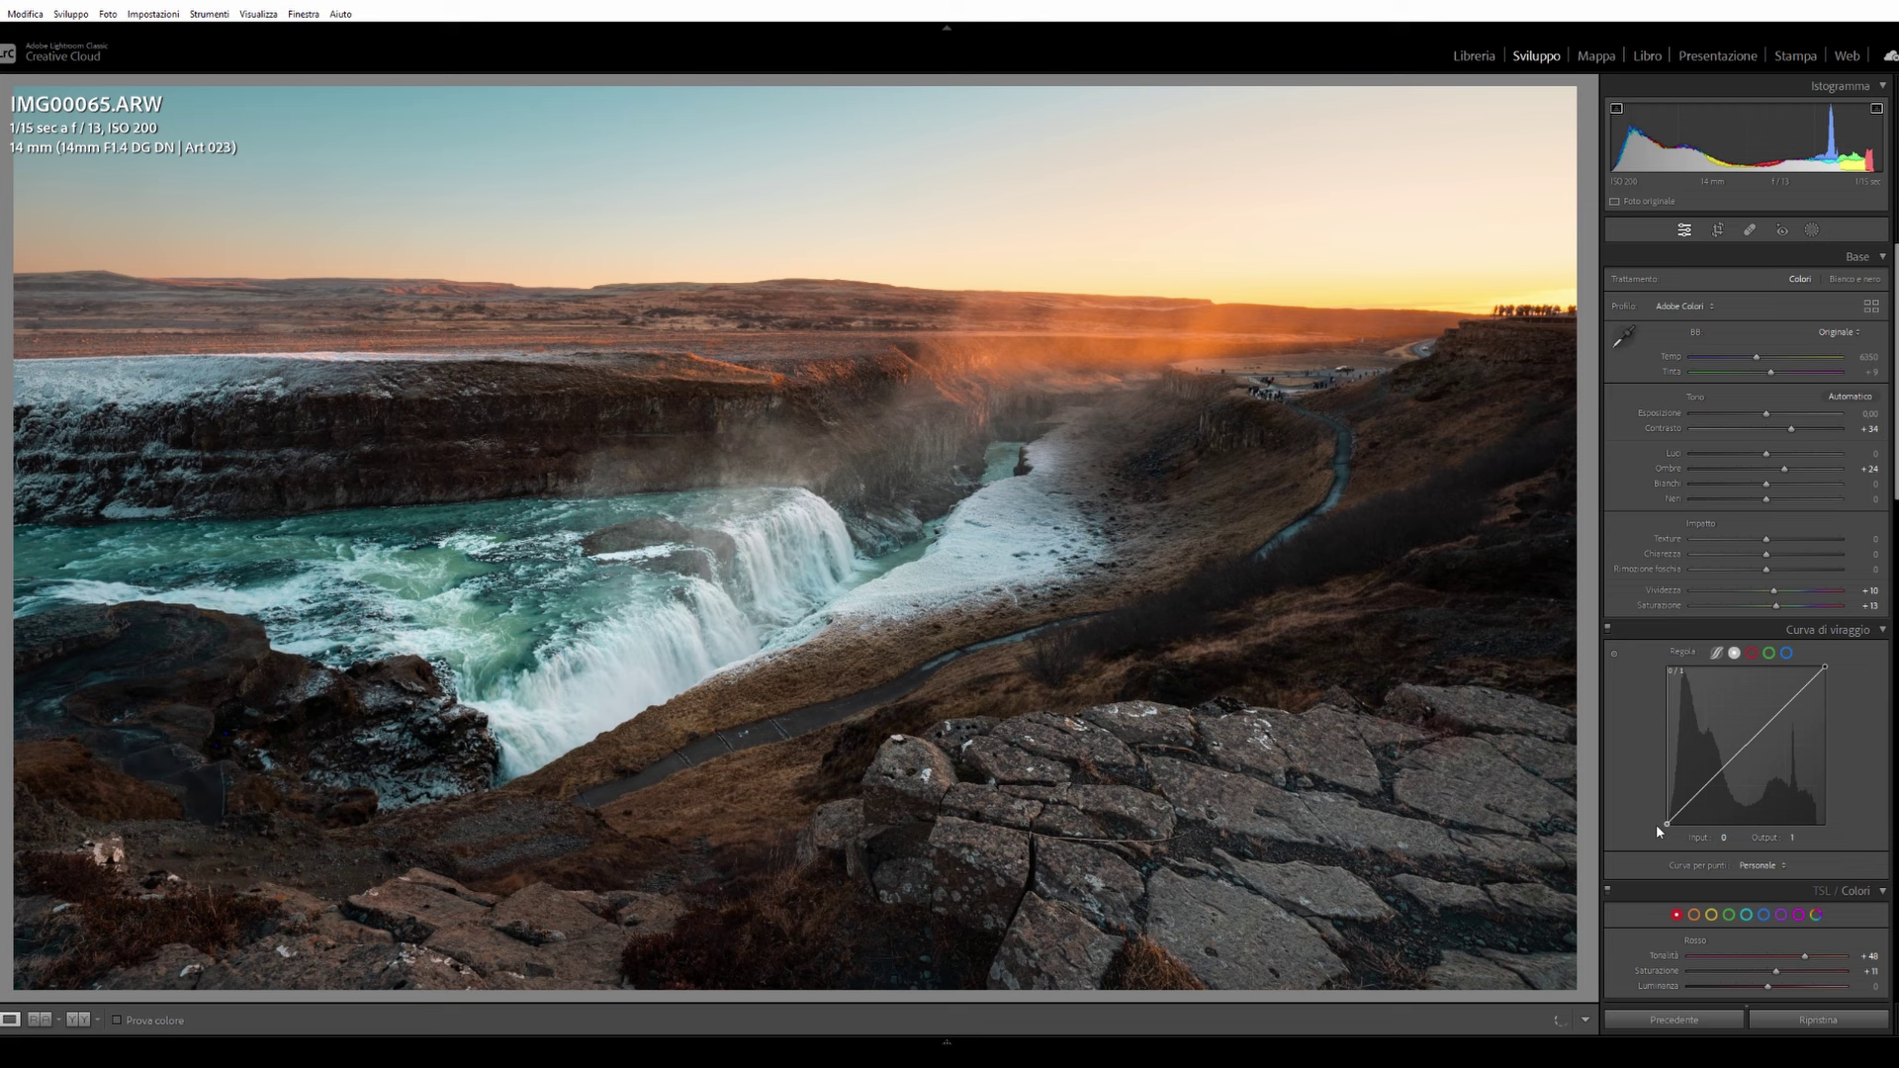
left_click(1826, 669)
left_click(254, 850)
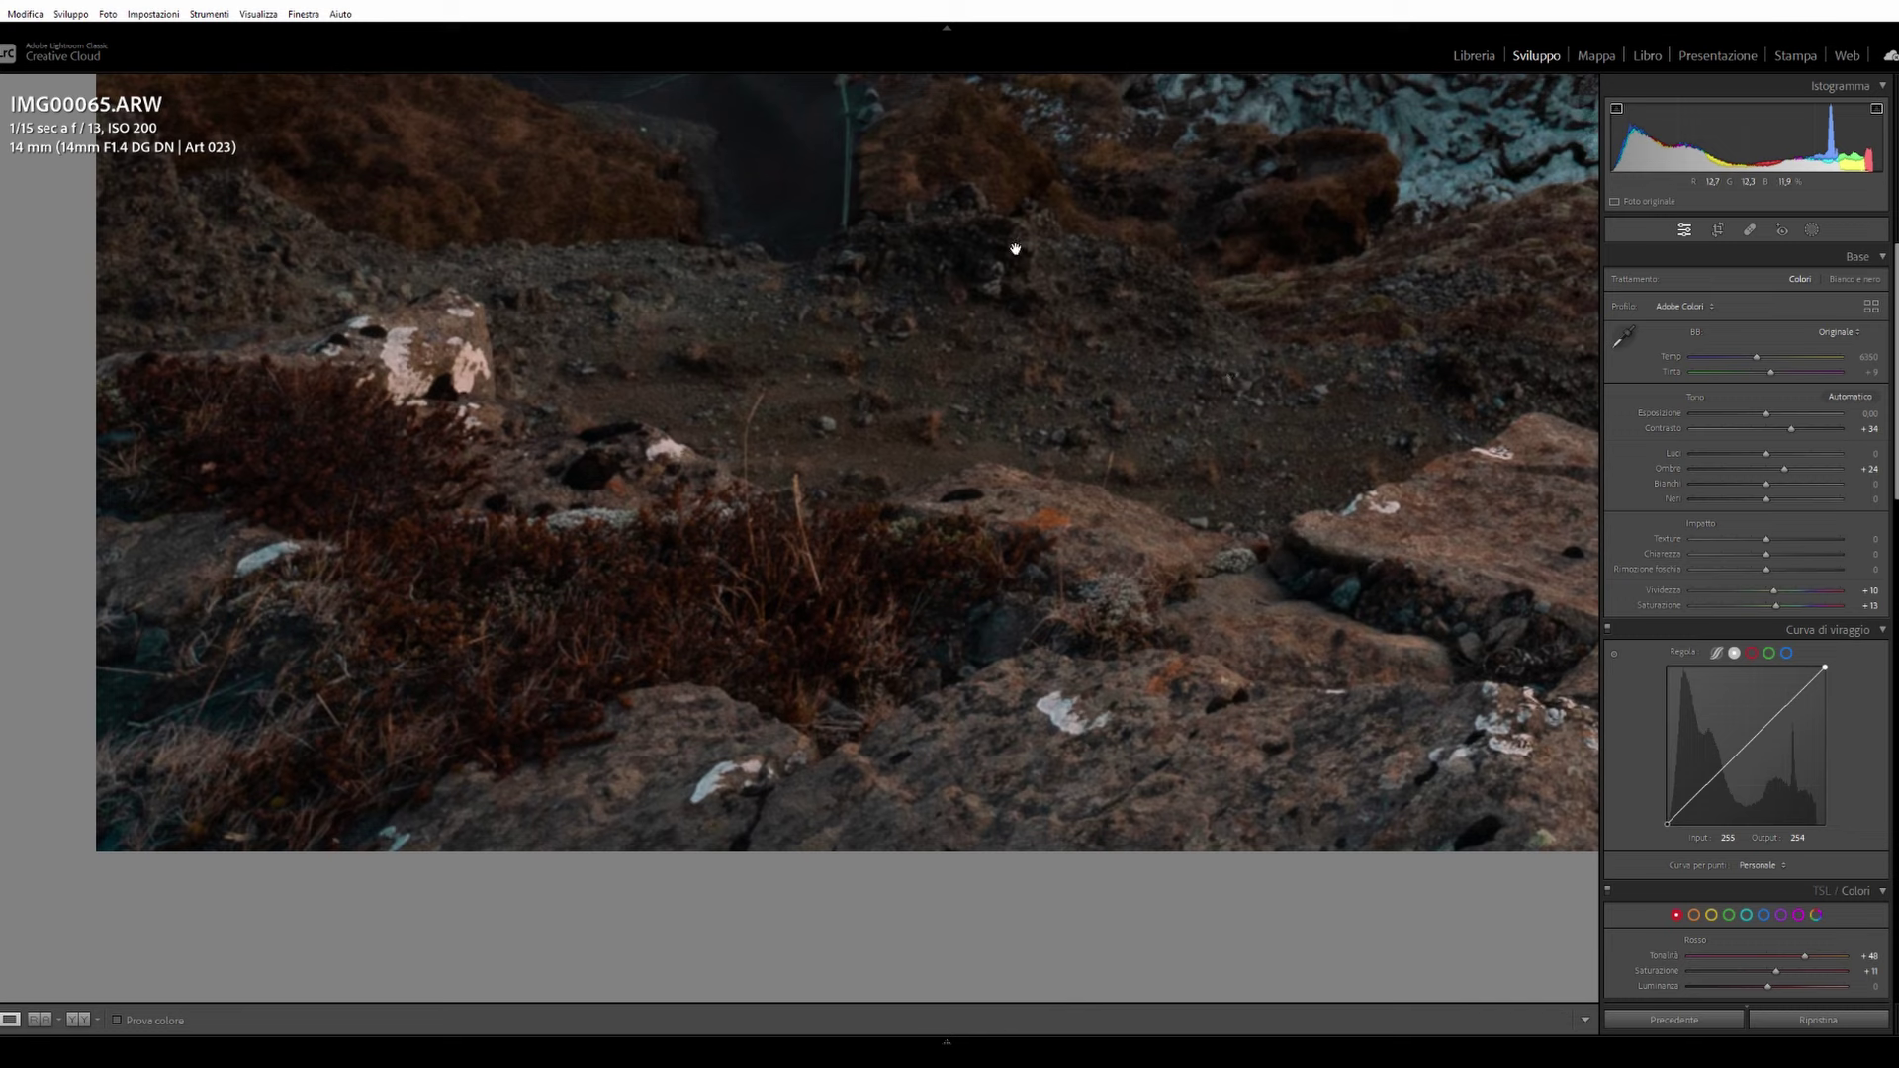
left_click(1015, 297)
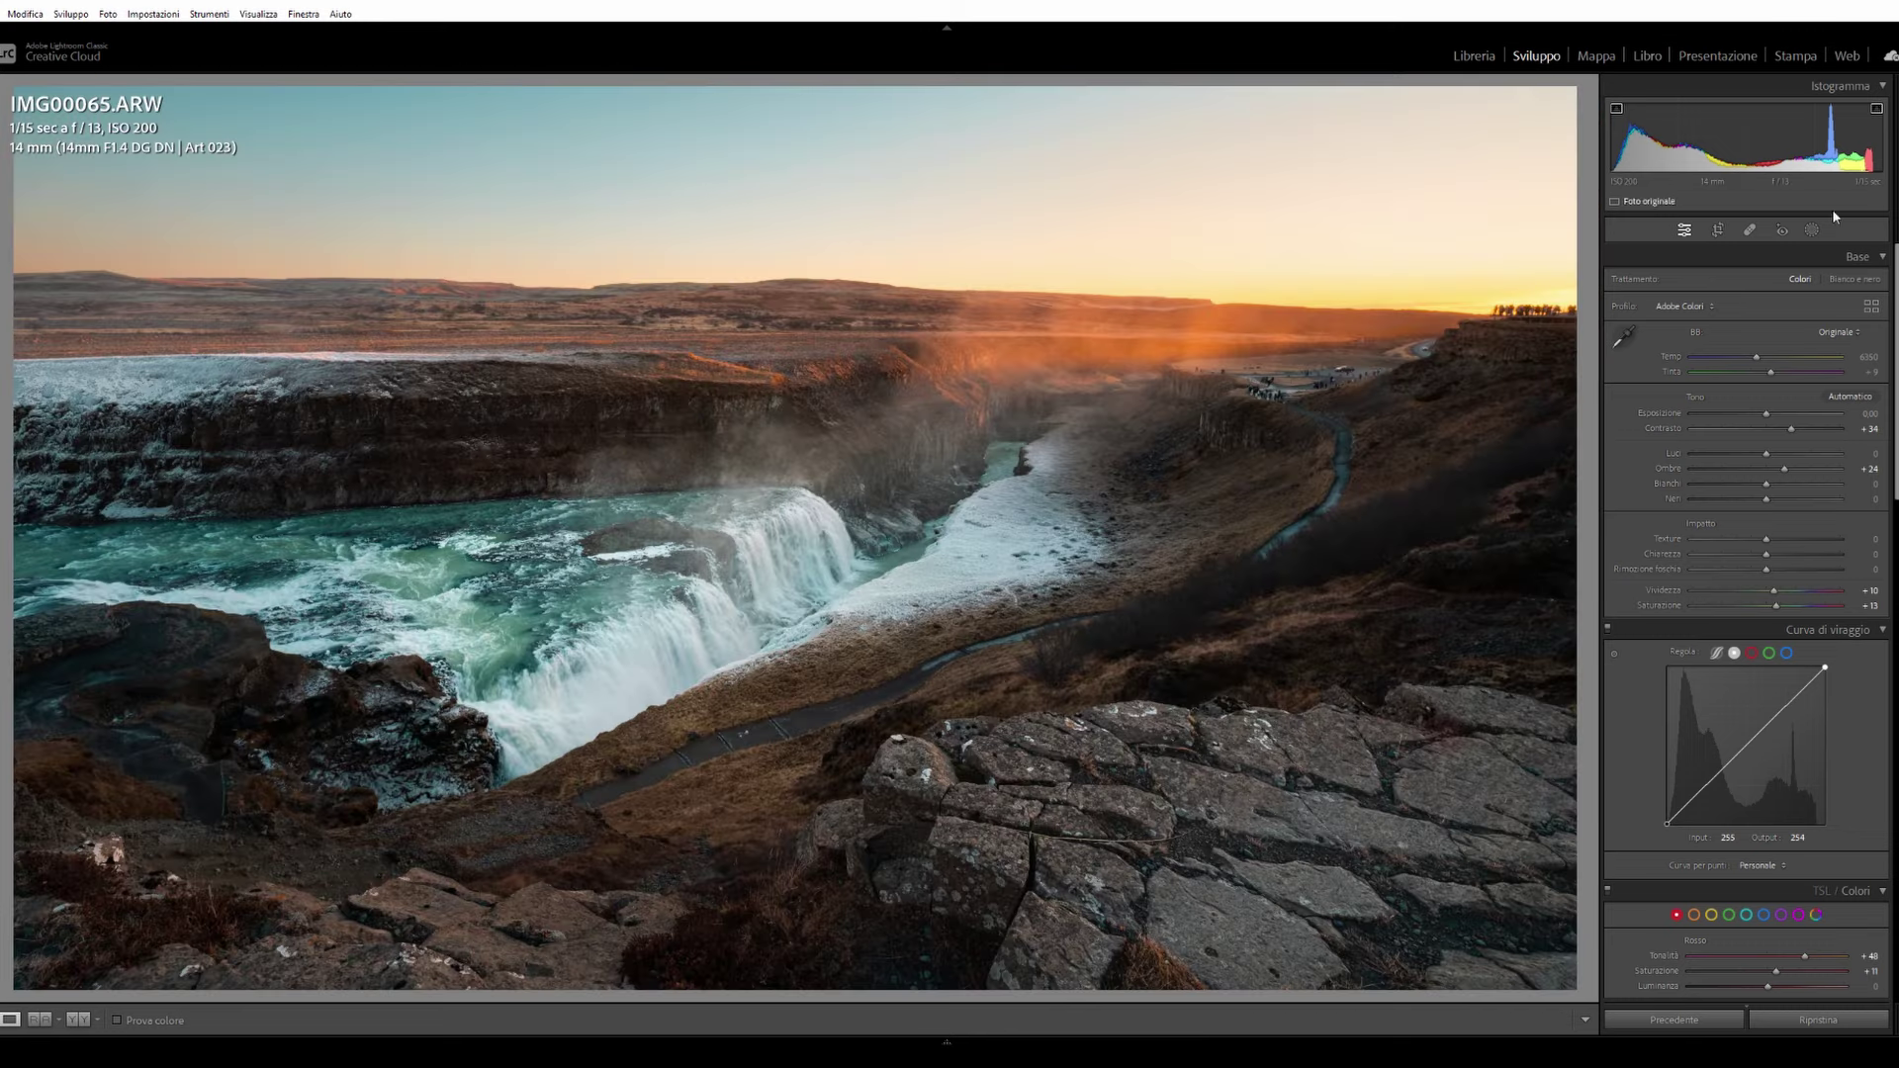
left_click(1812, 229)
Step: Add a linear gradient over the lower-left foreground with exposure -0.30 and shadows -6
left_click(1579, 106)
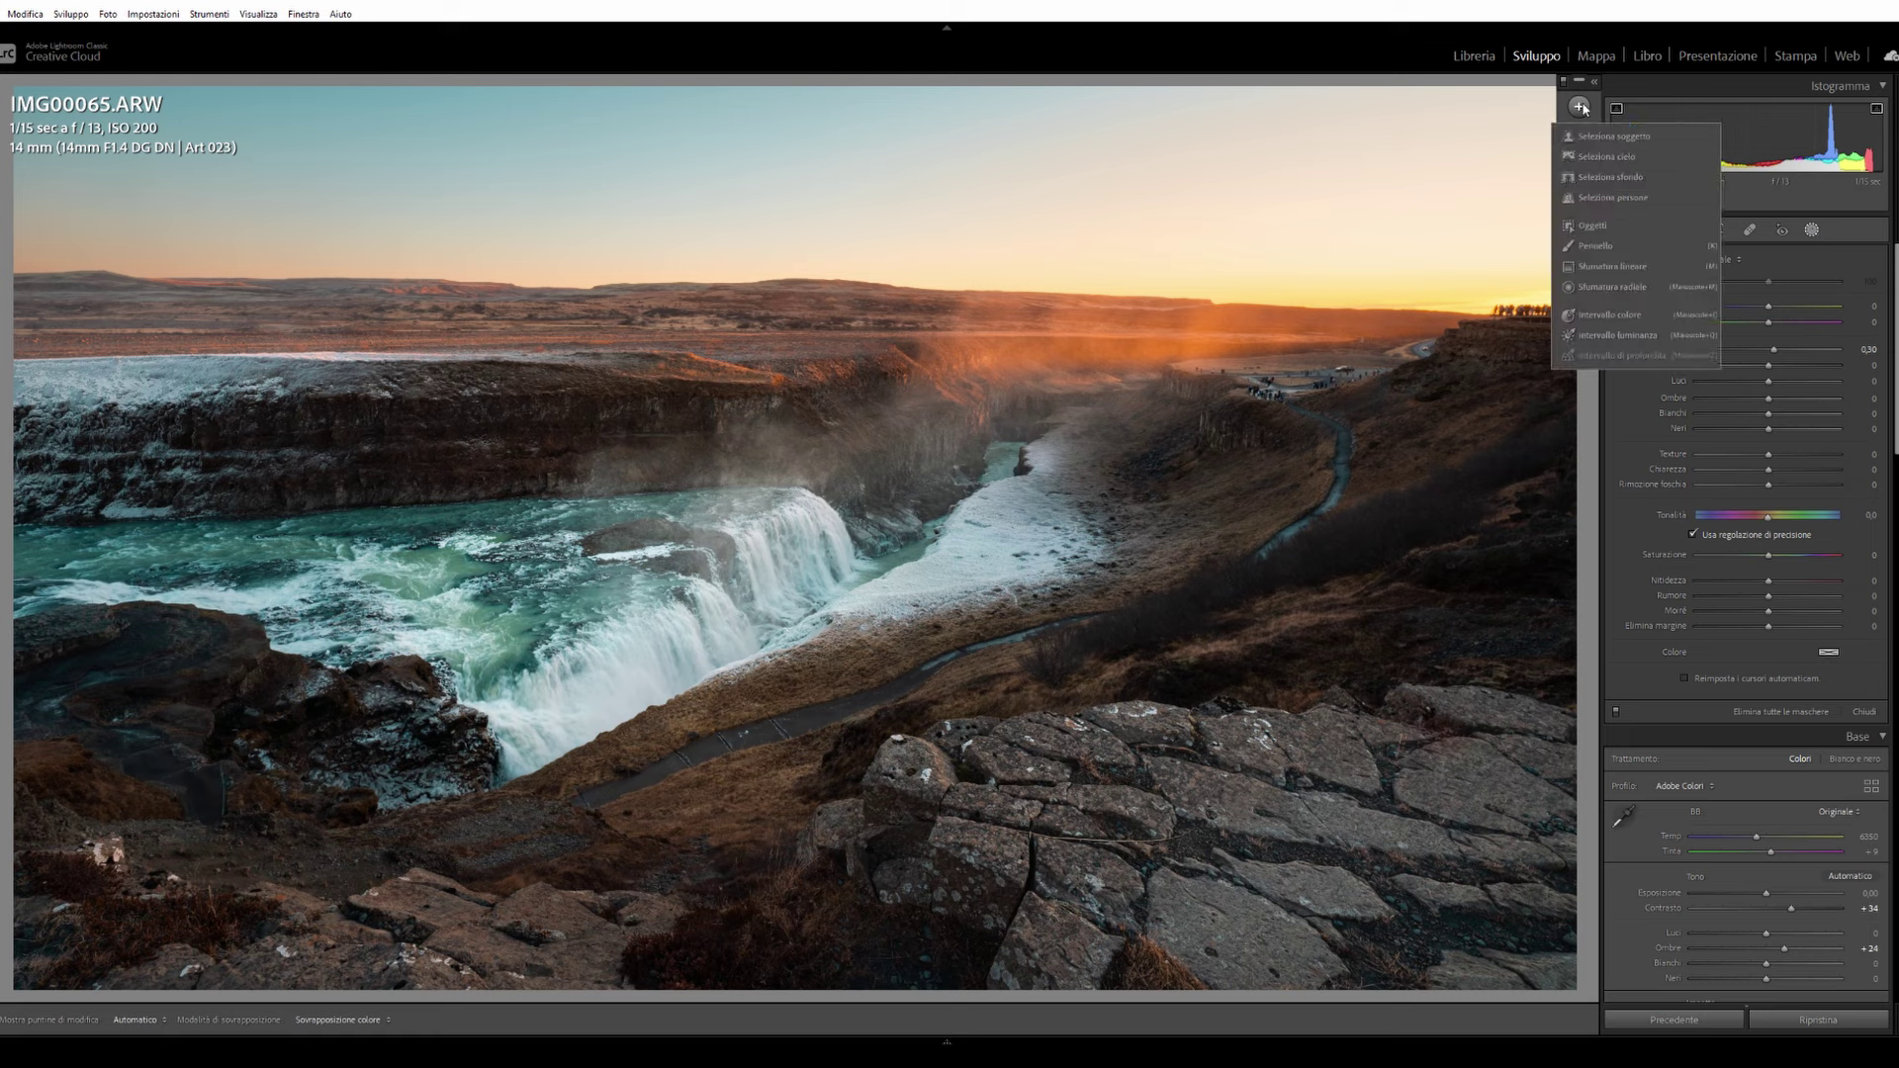
left_click(1612, 266)
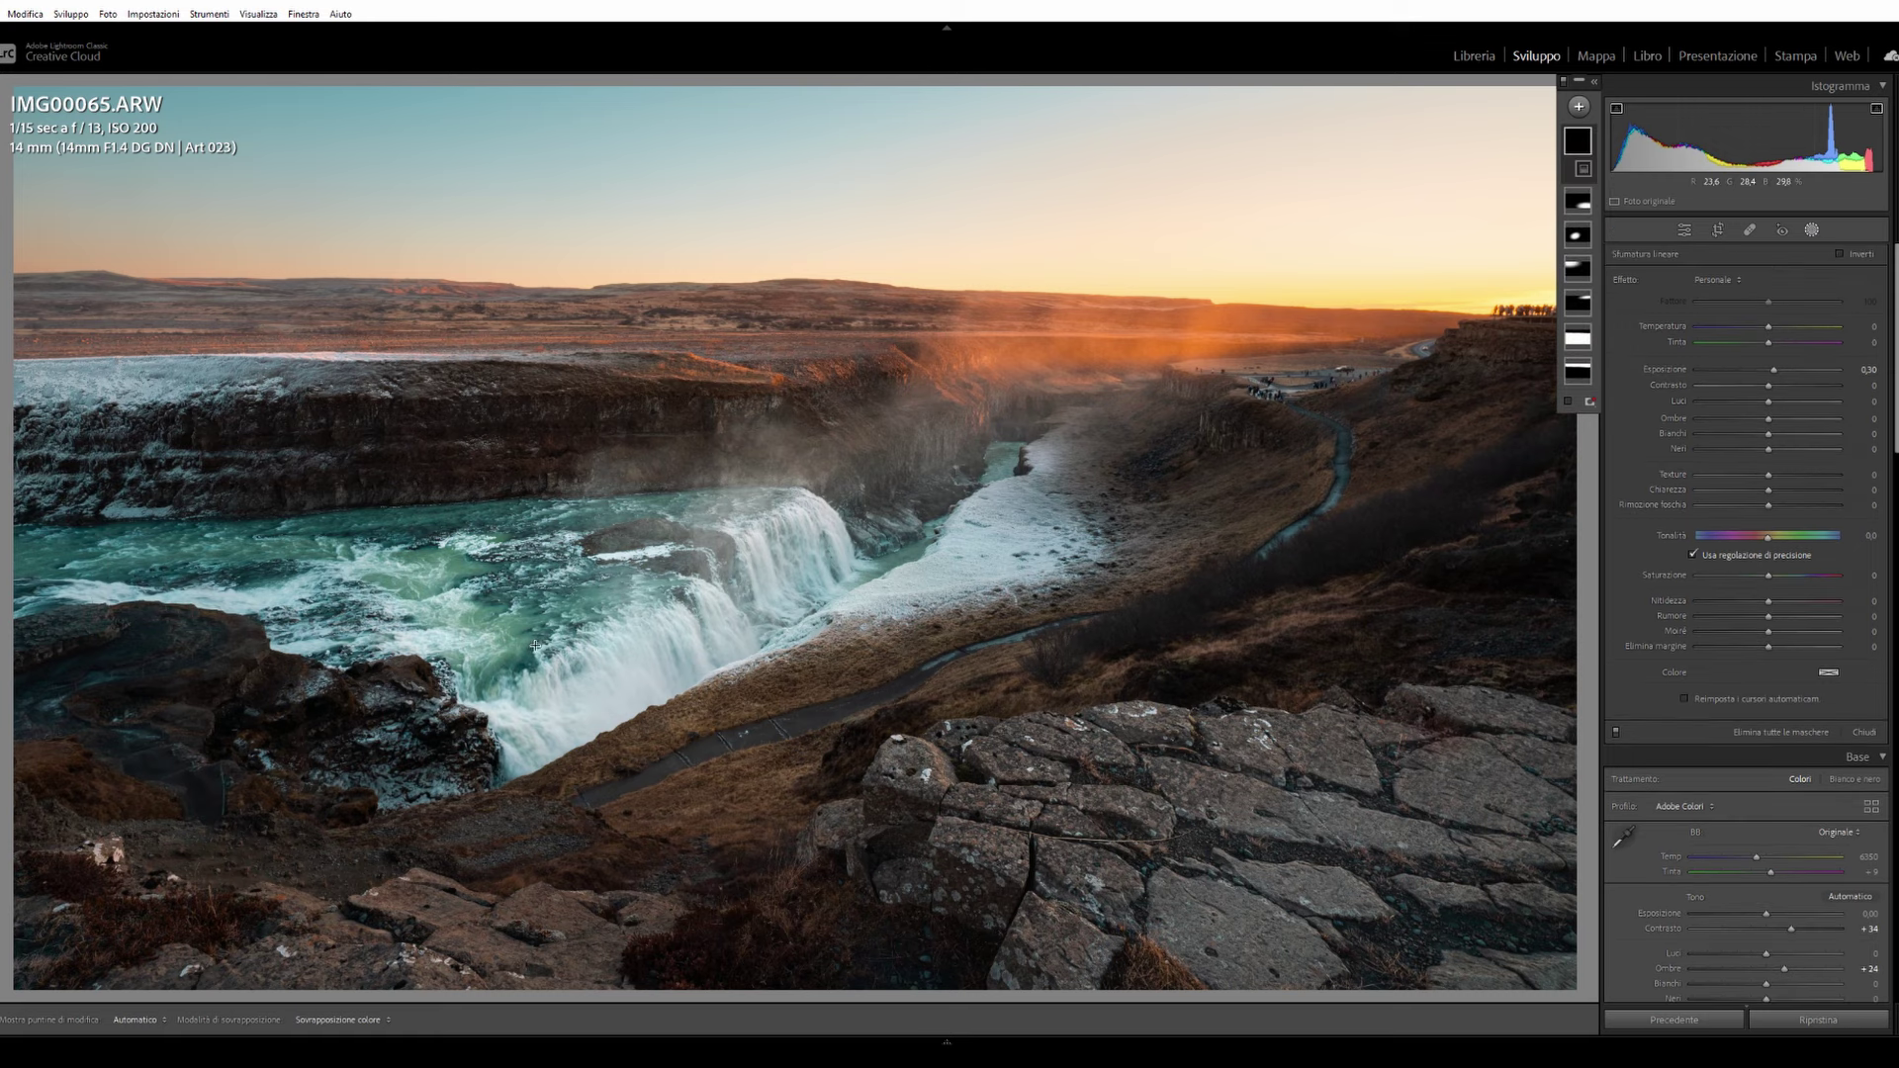
left_click_drag(339, 886, 420, 691)
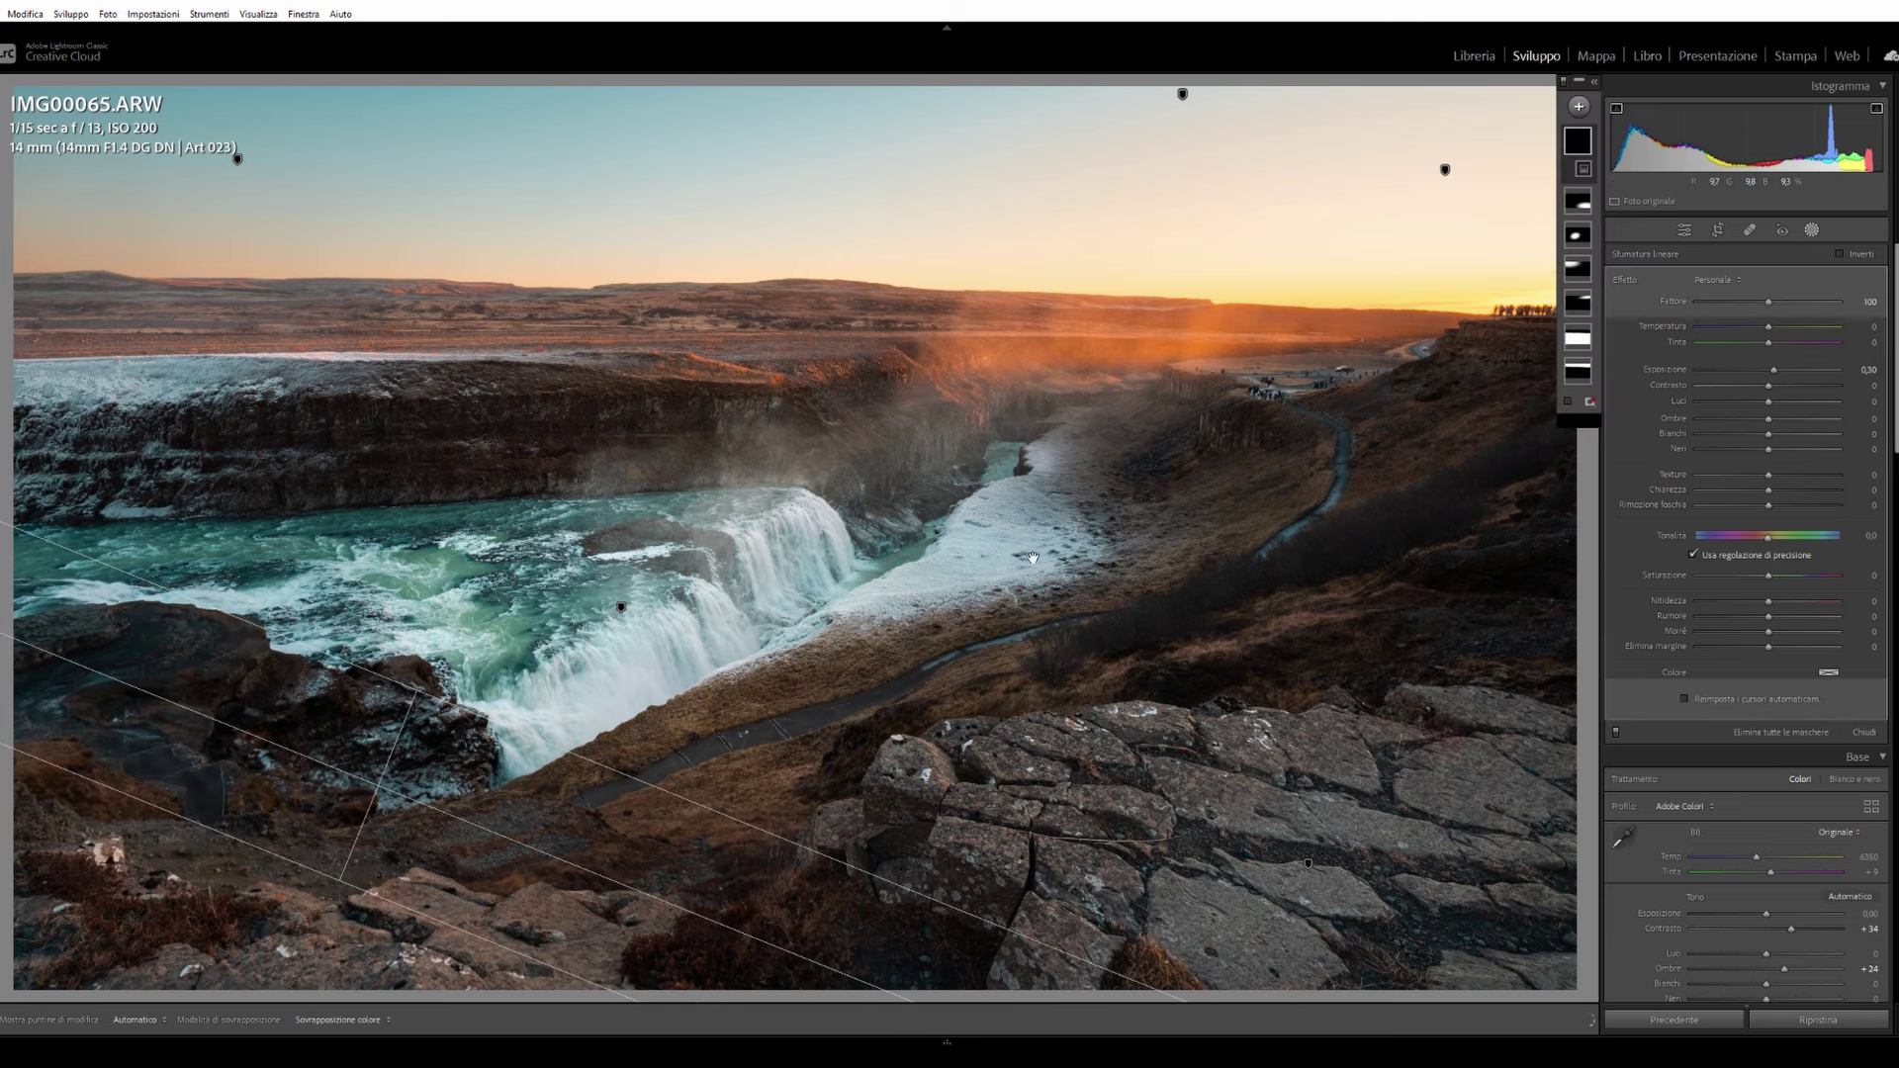
left_click(1866, 368)
type("-0,30")
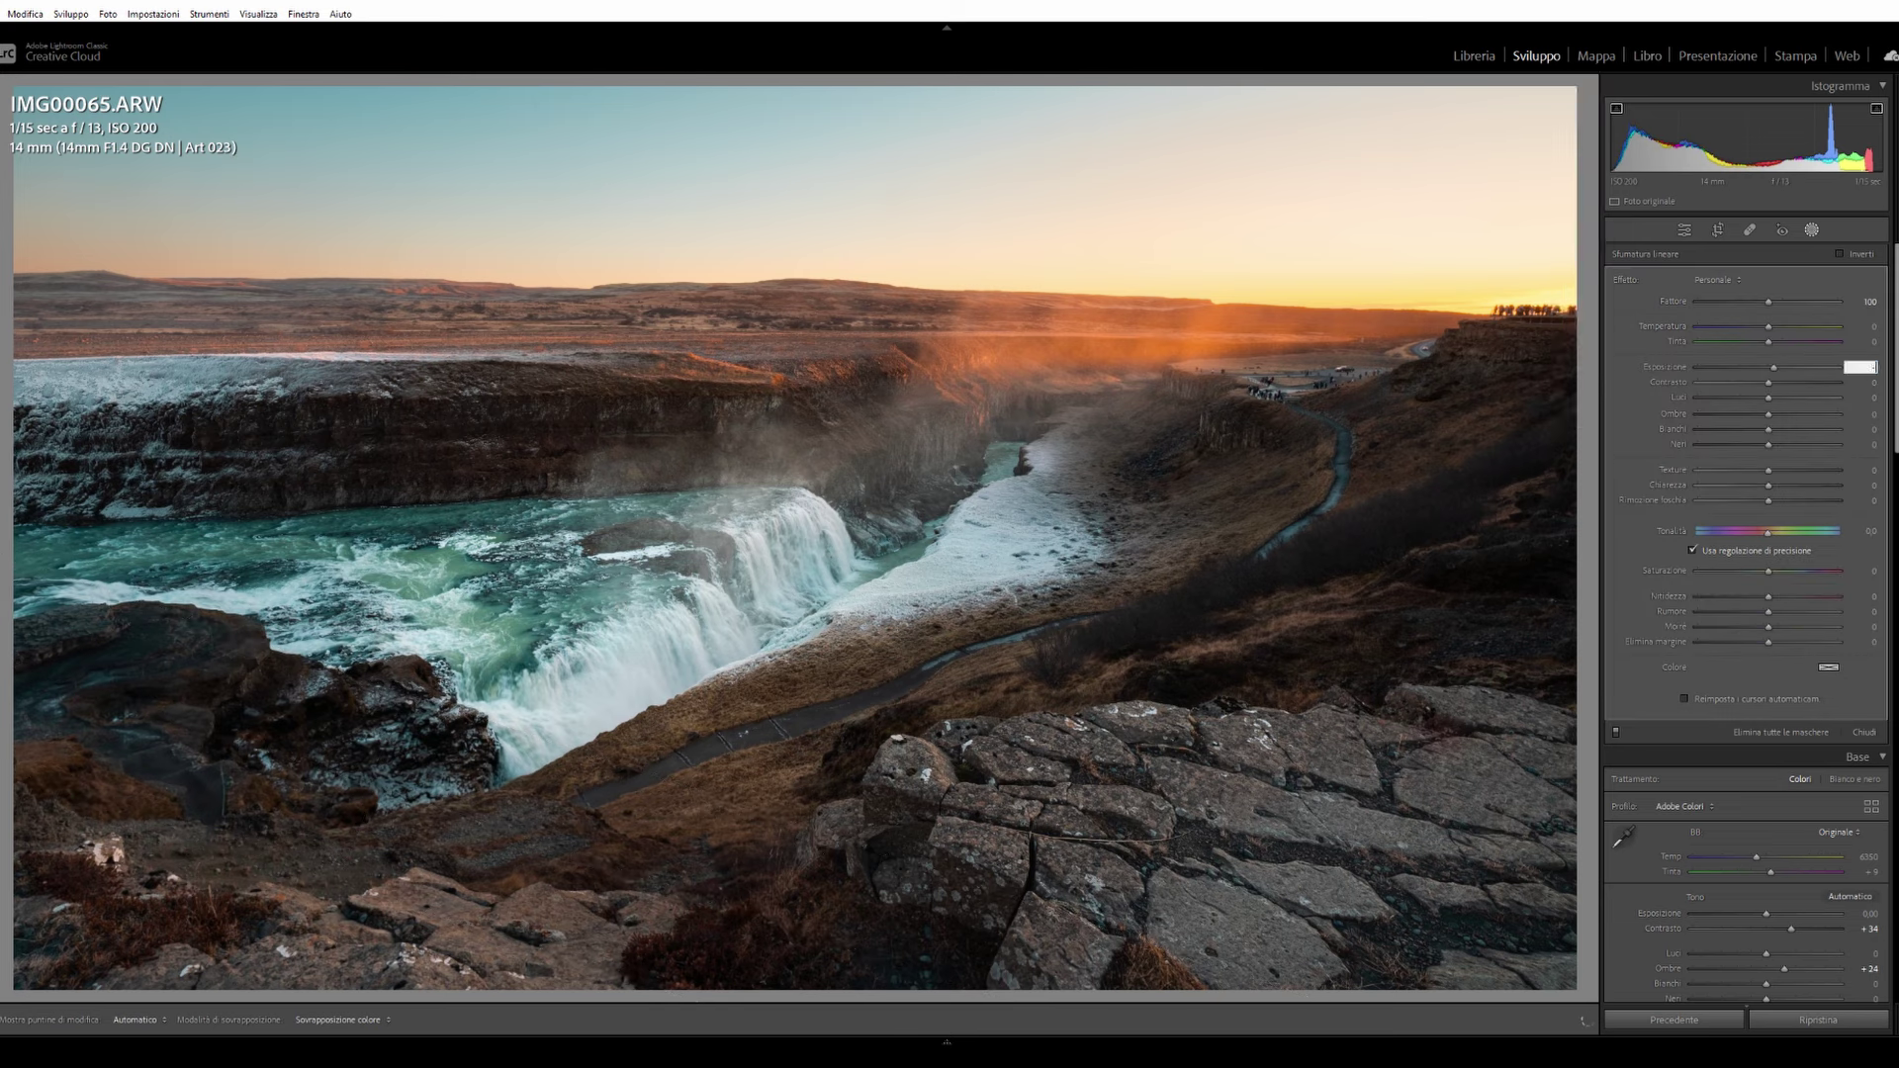
key("Return")
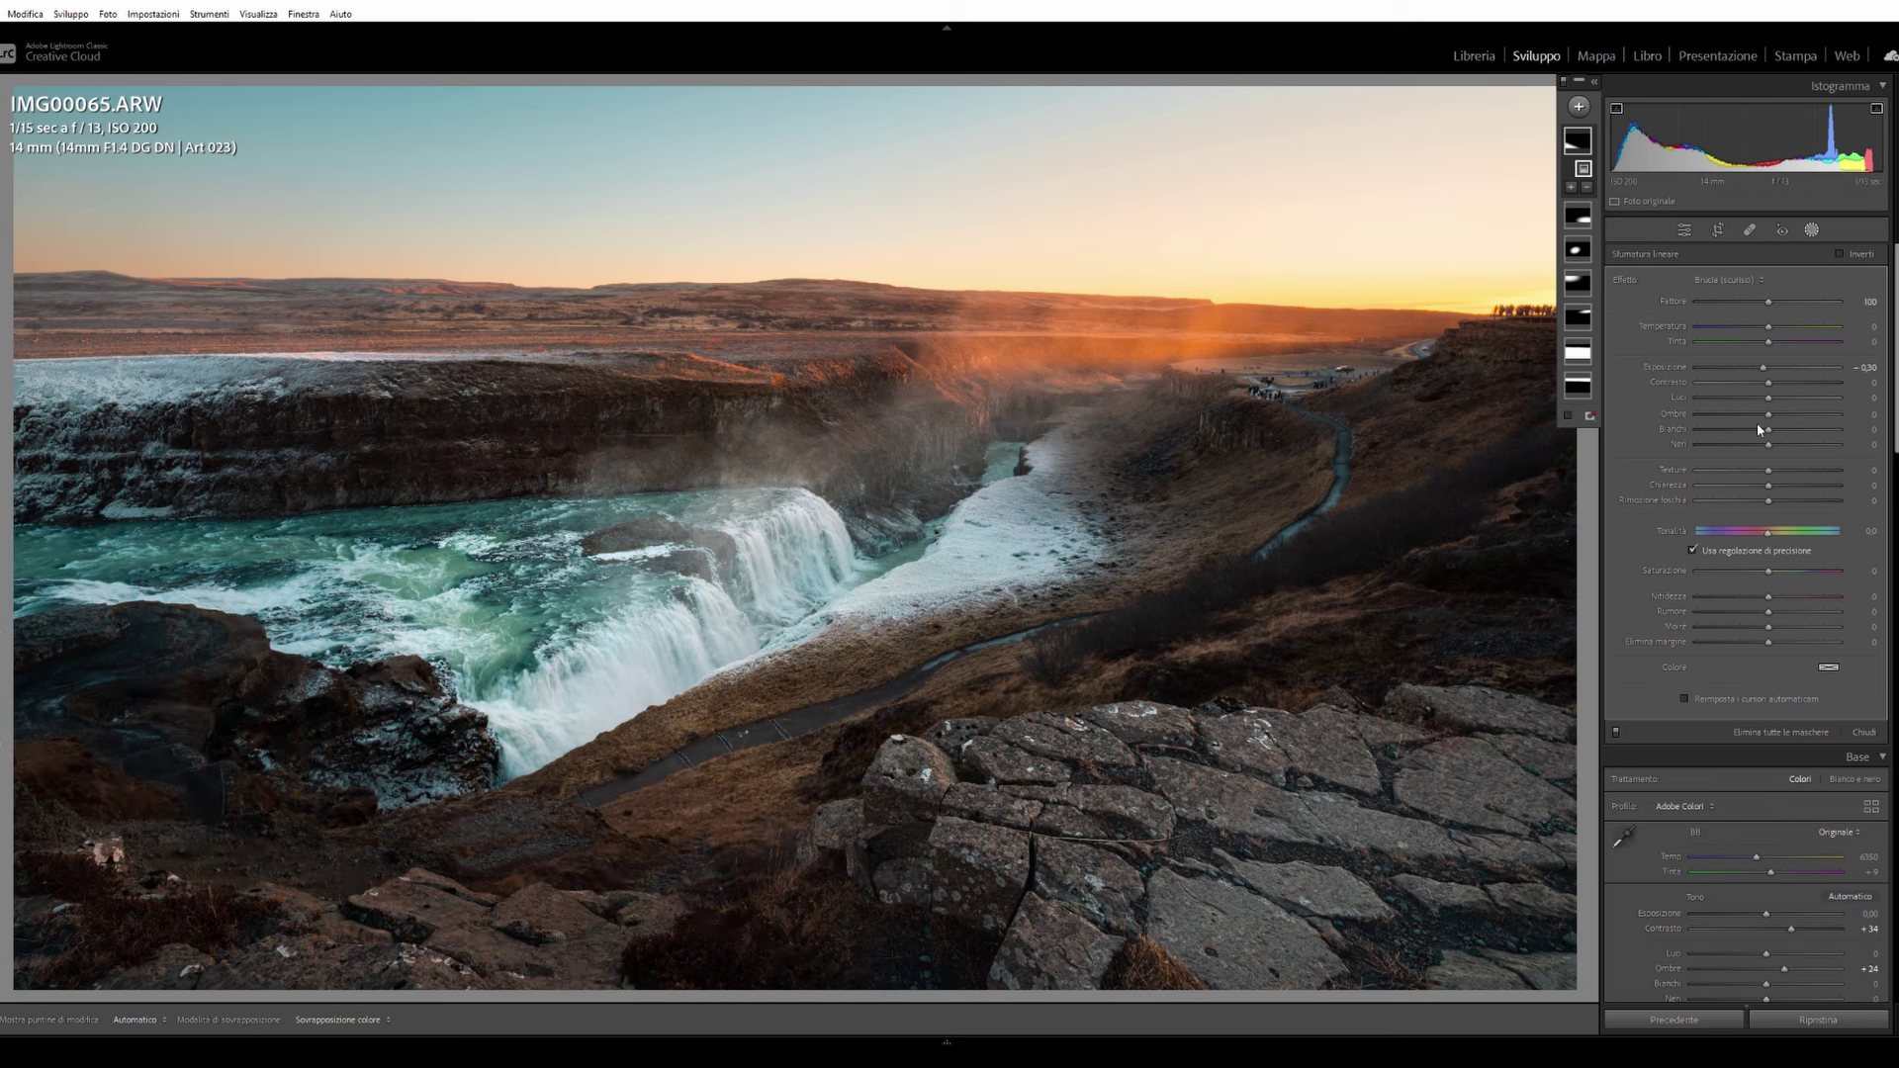
left_click_drag(1763, 414, 1765, 412)
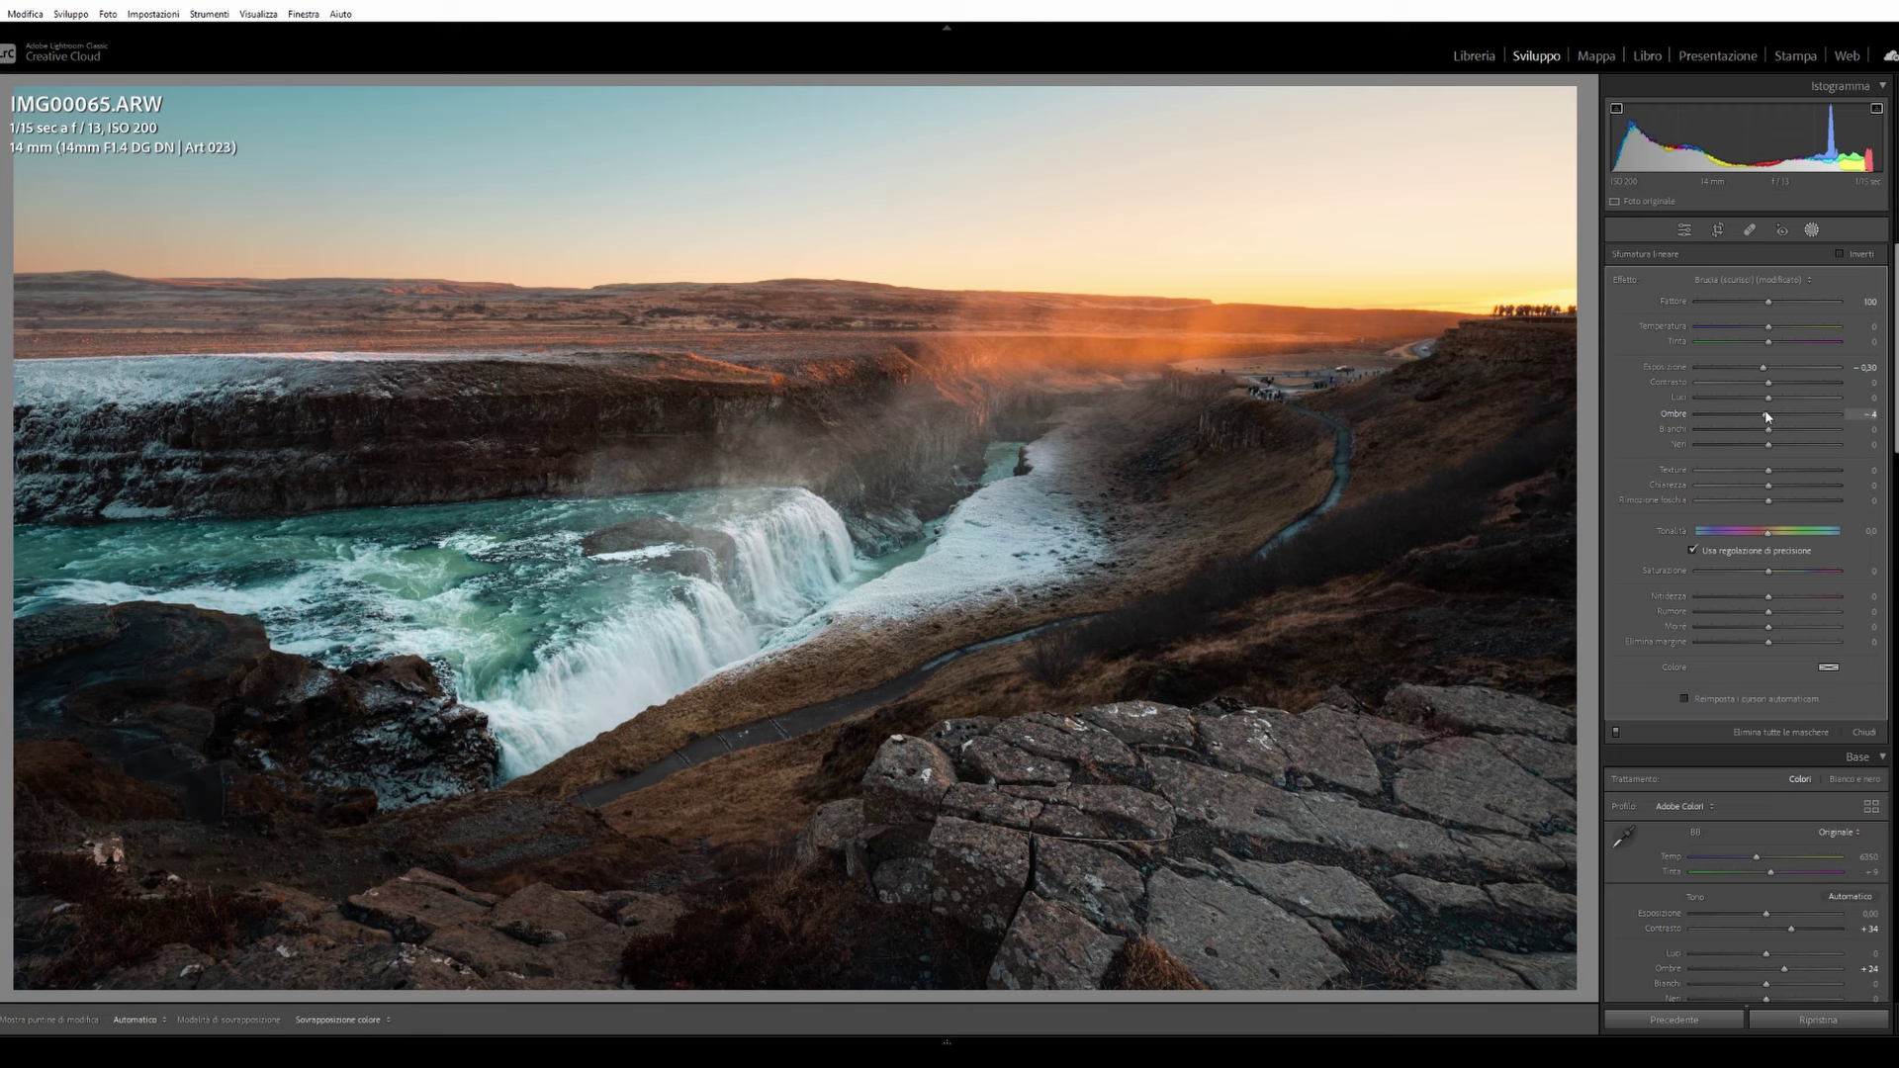
scroll(1612, 631, "down", 3)
Step: Close masking and enable Remove Chromatic Aberration in Lens Corrections
scroll(1628, 604, "down", 3)
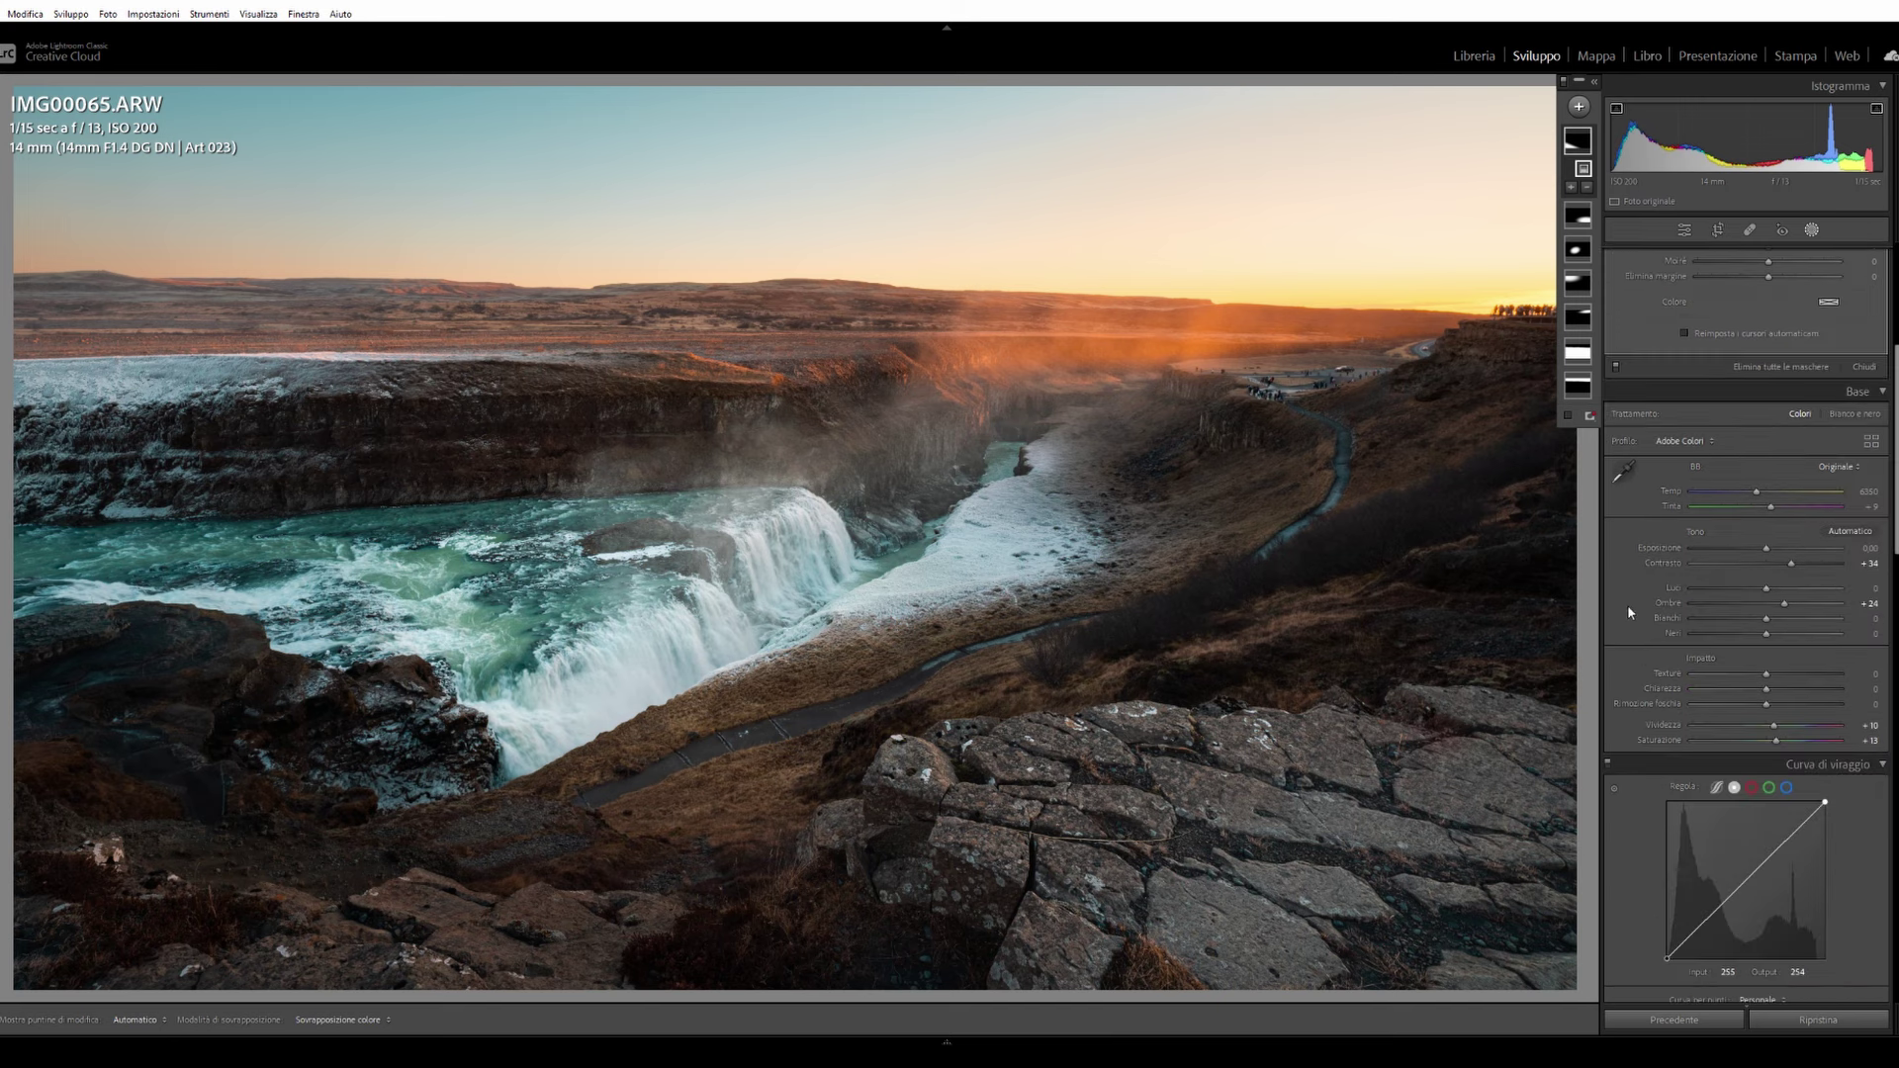
left_click(1811, 229)
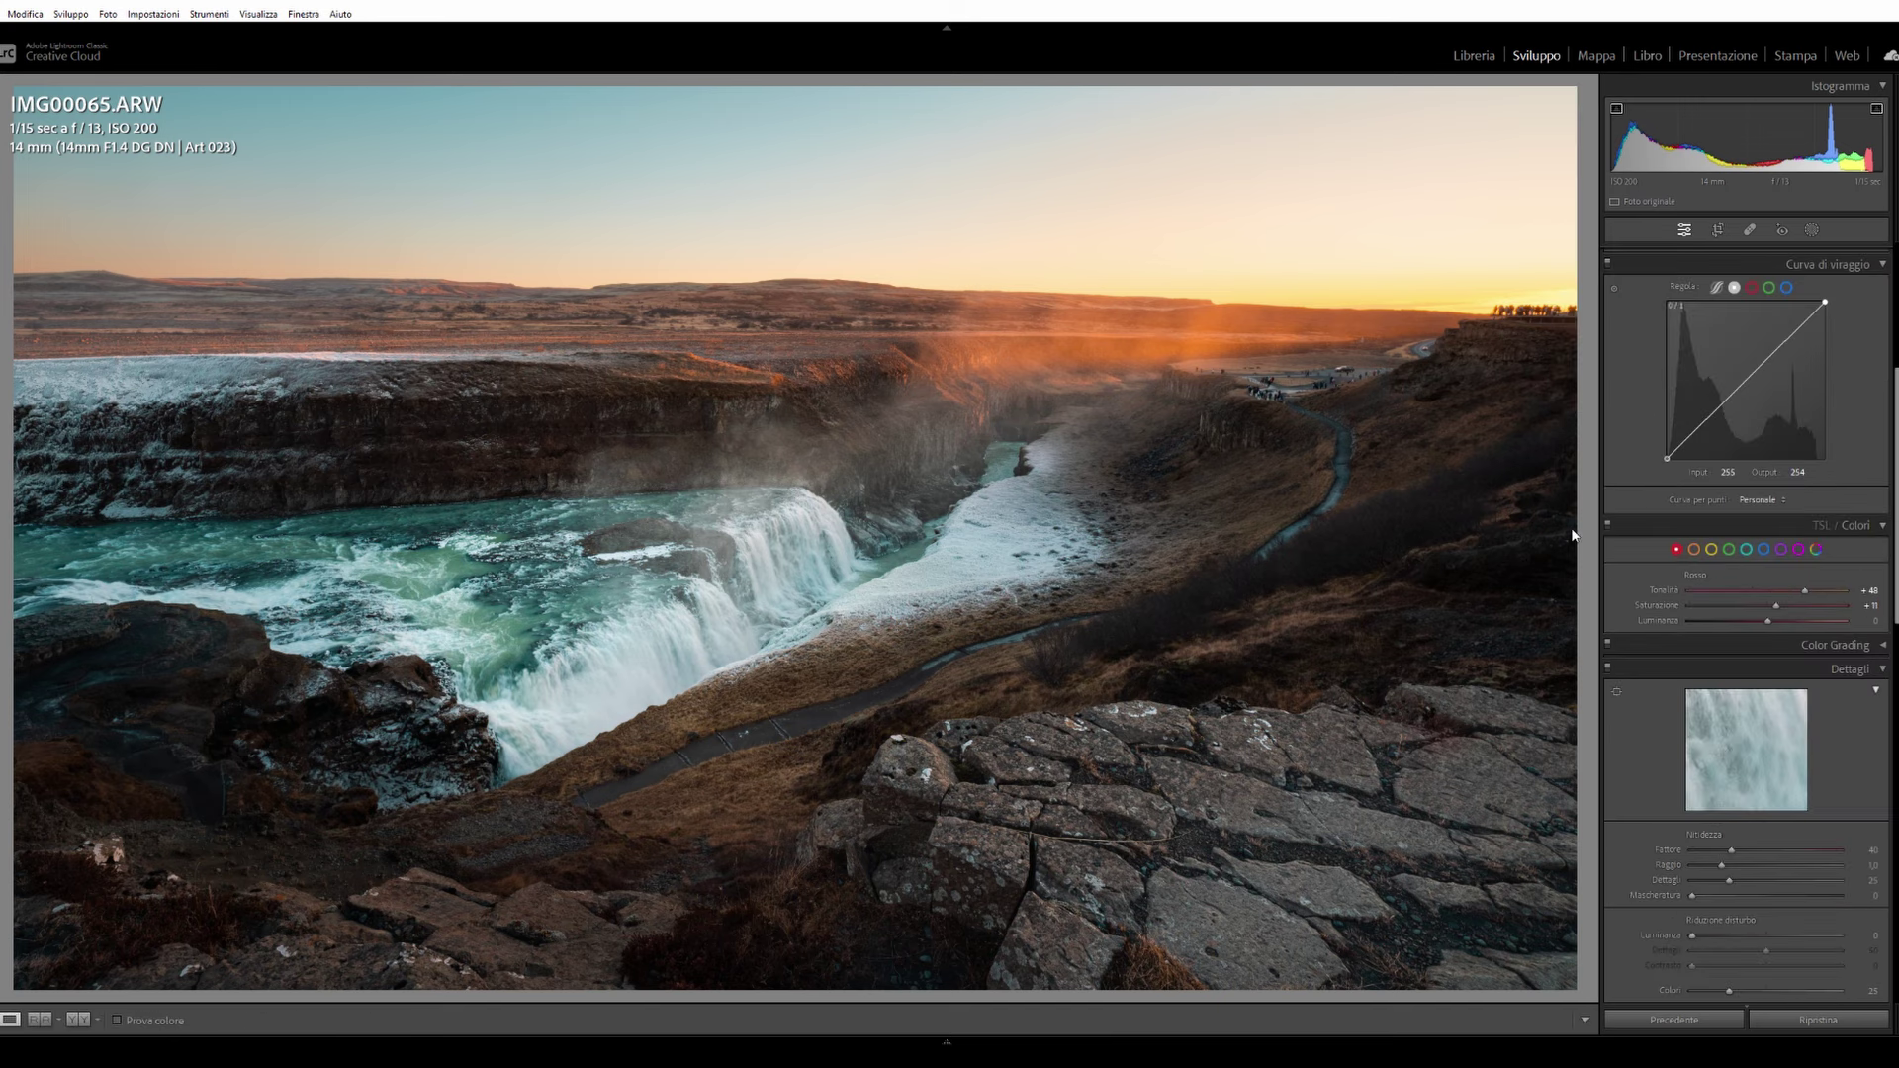
scroll(1682, 593, "down", 3)
scroll(1672, 614, "down", 2)
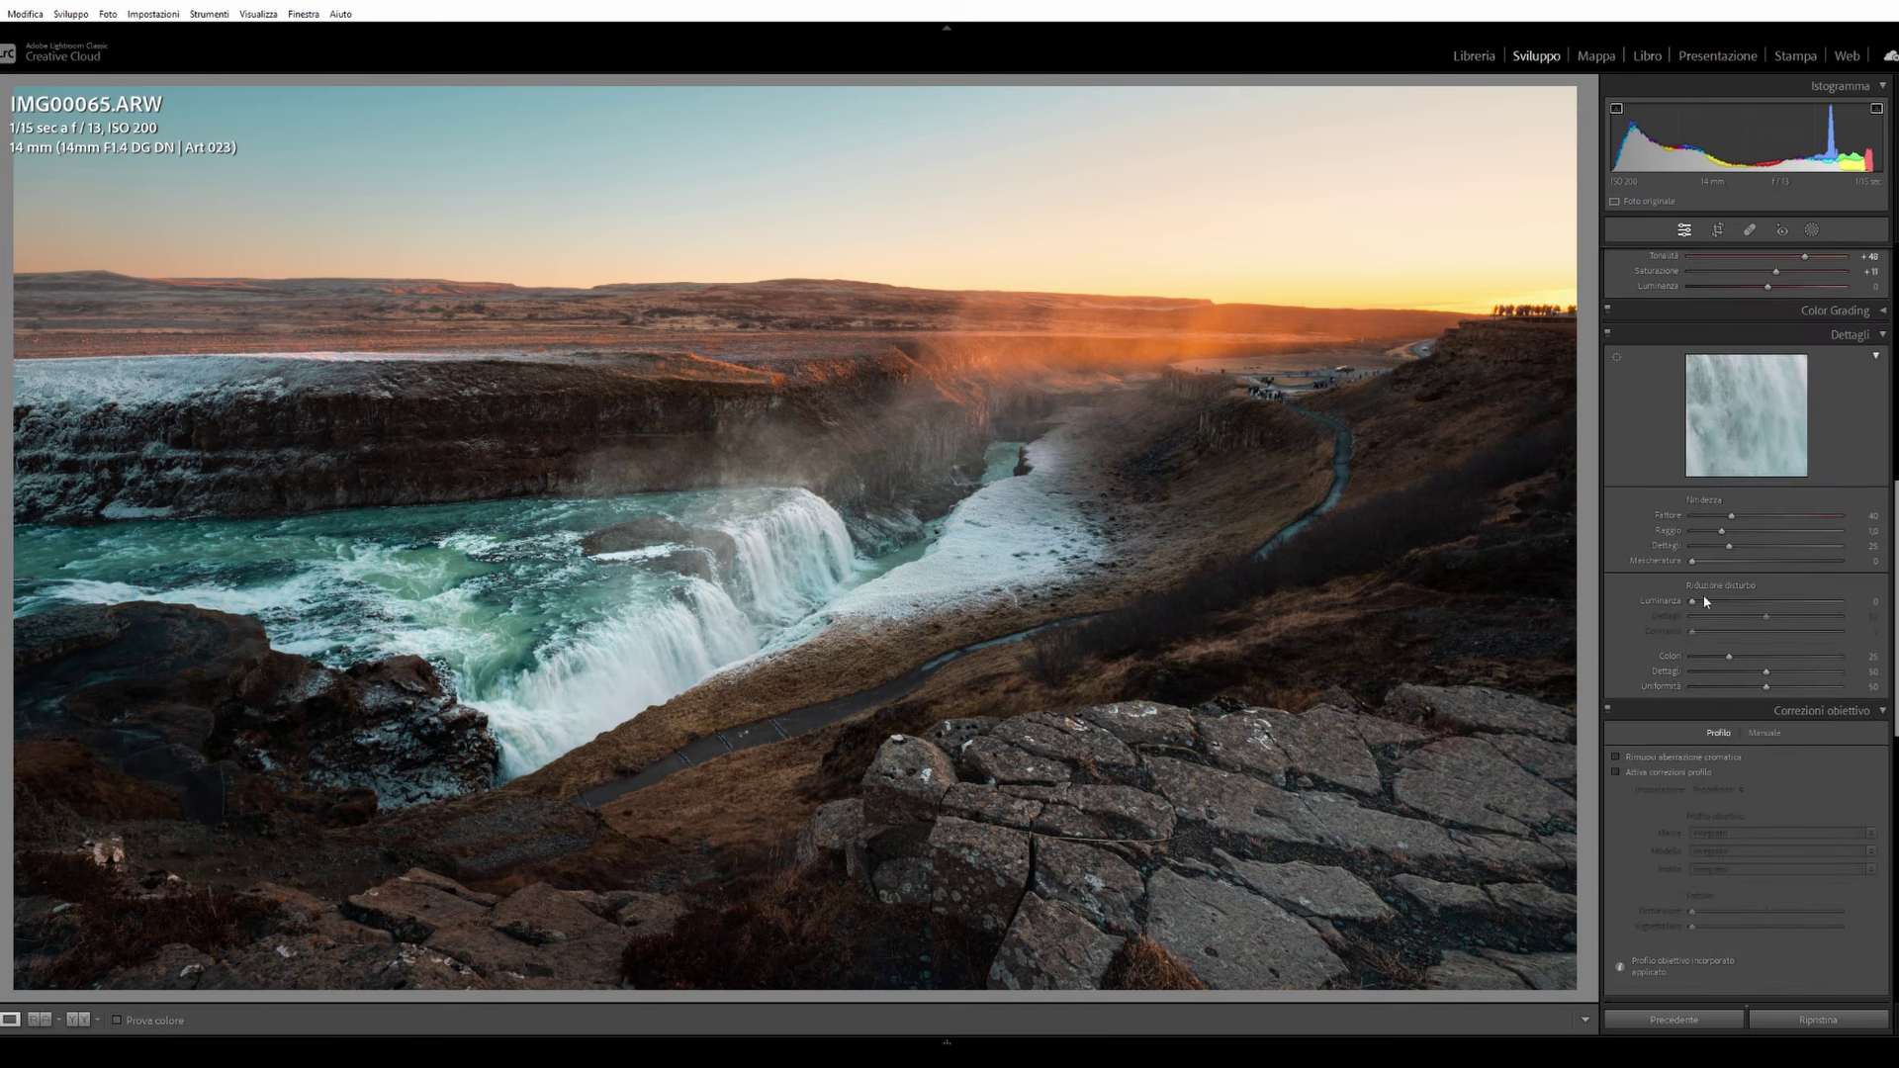
left_click(1683, 759)
Step: Add a −9 post-crop vignette and zoom out to the whole photo
scroll(1699, 617, "down", 3)
scroll(1684, 665, "down", 3)
scroll(1747, 799, "down", 4)
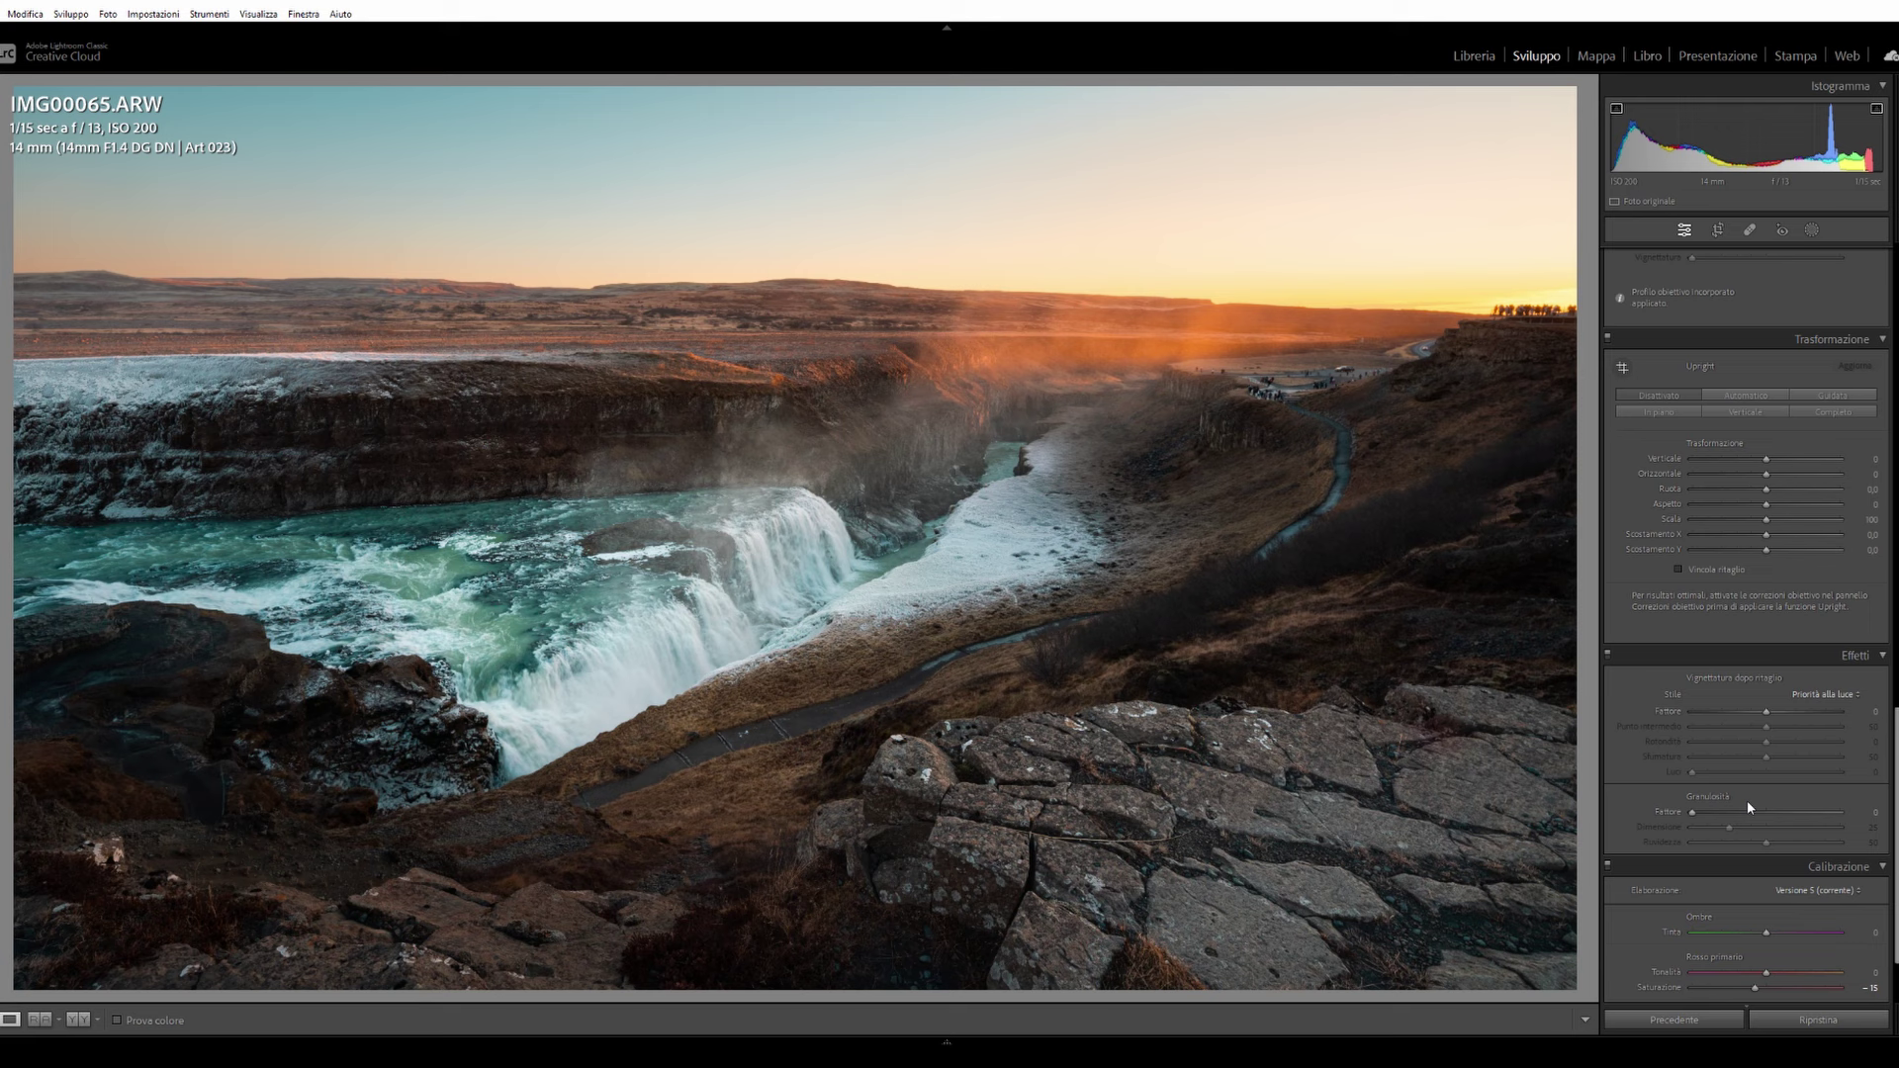
left_click_drag(1766, 711, 1761, 711)
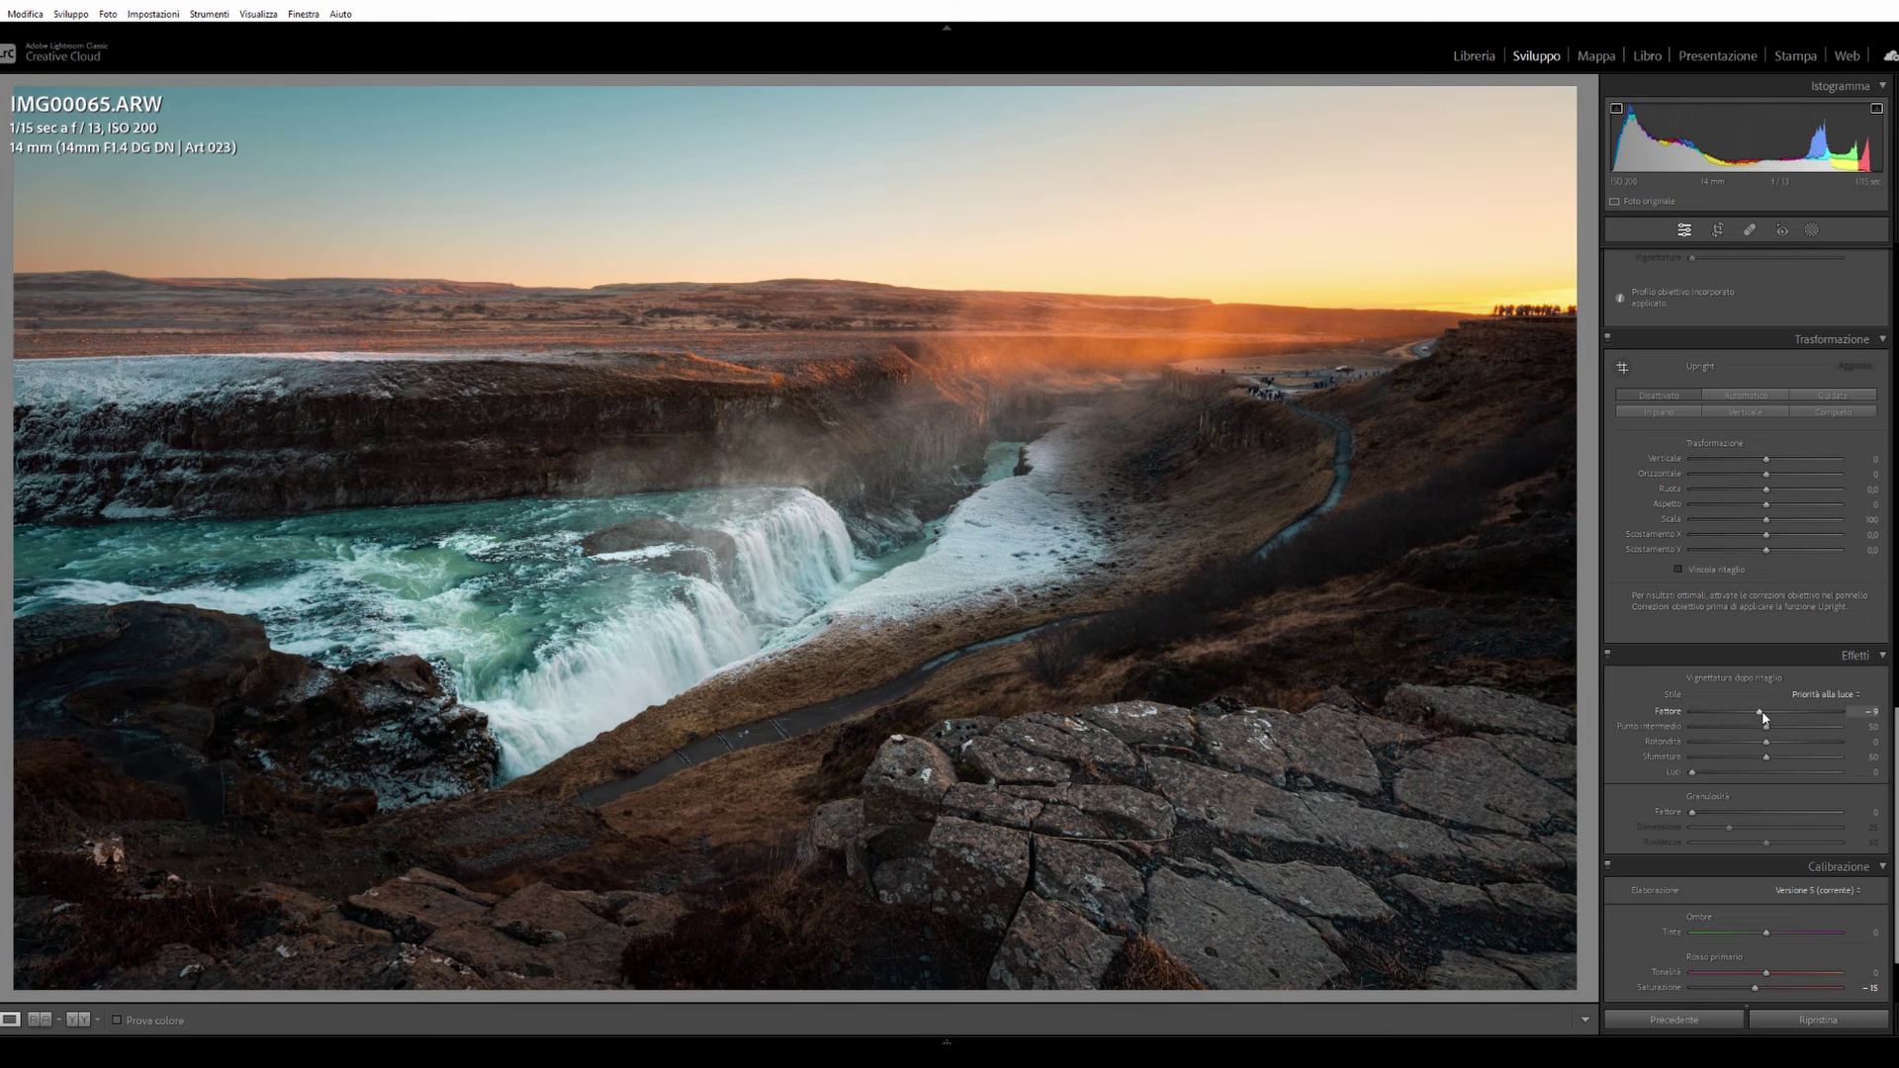
left_click_drag(1761, 710, 1760, 710)
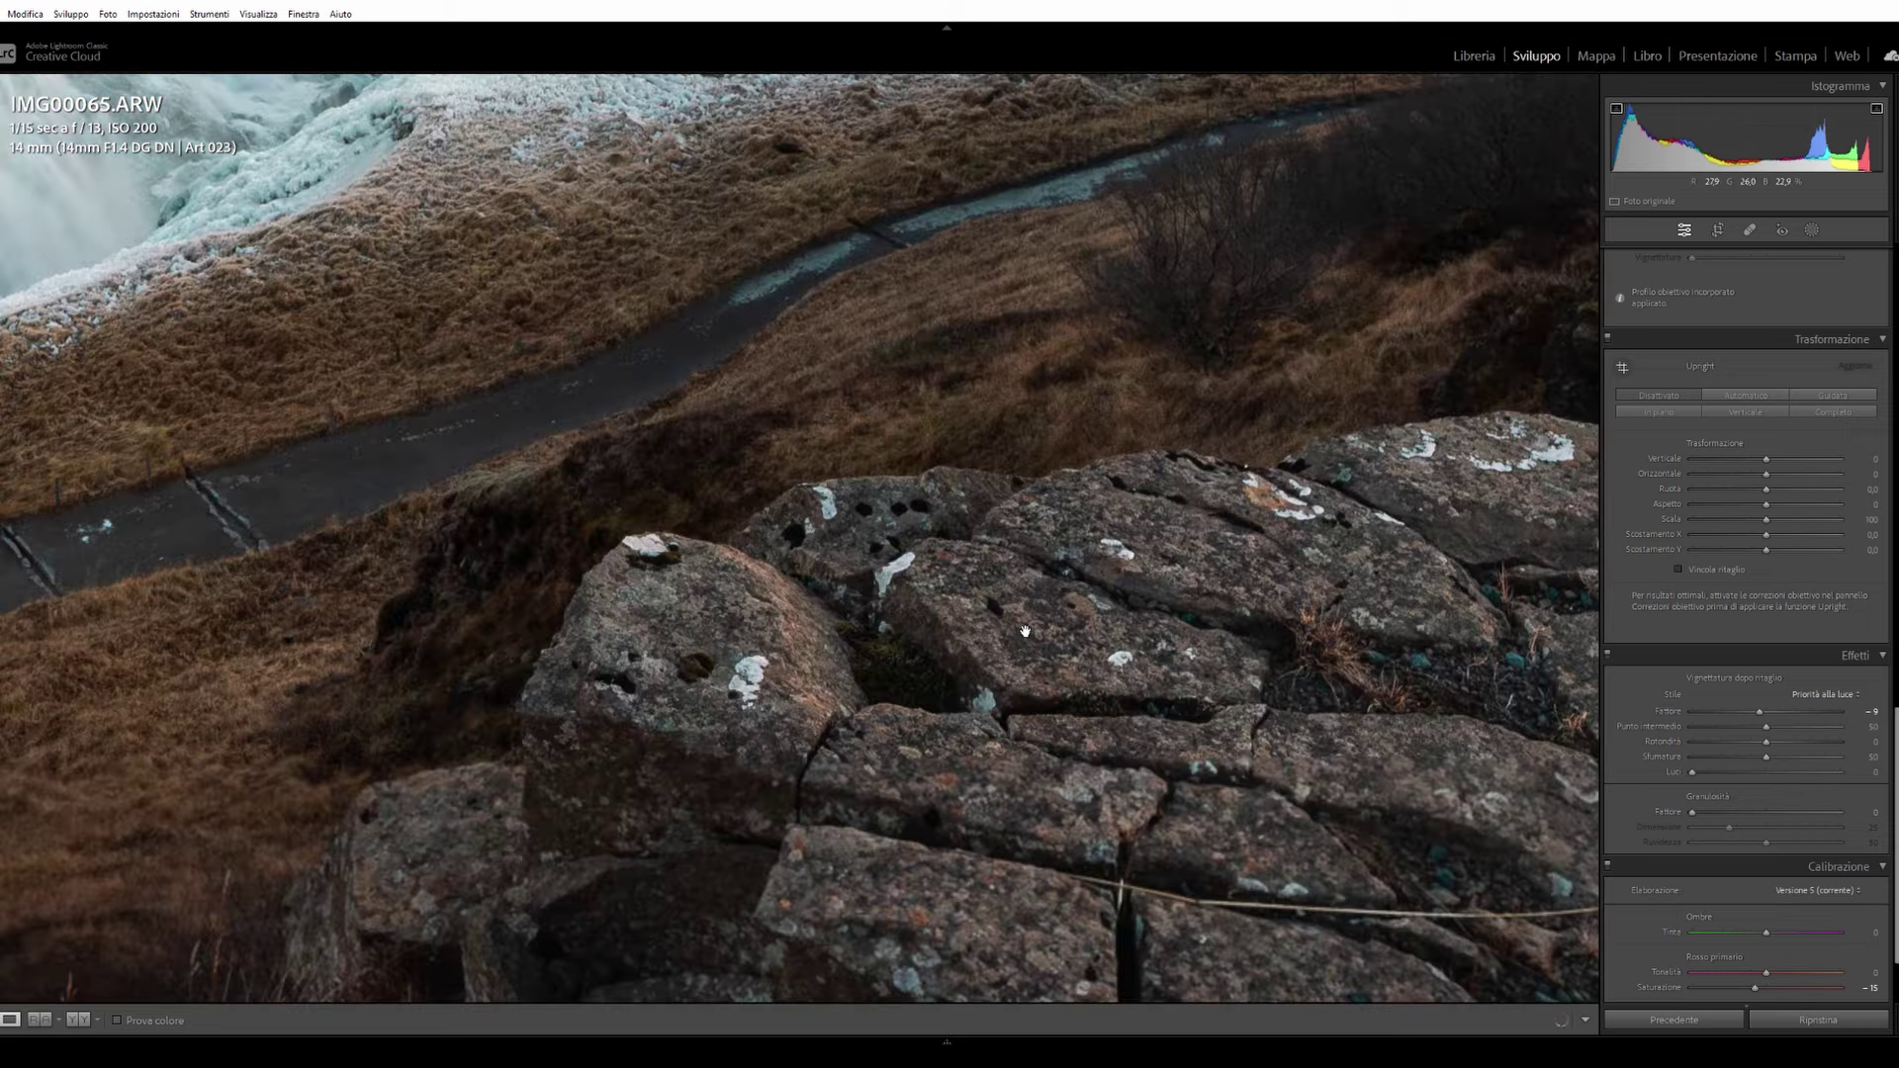
left_click(1071, 835)
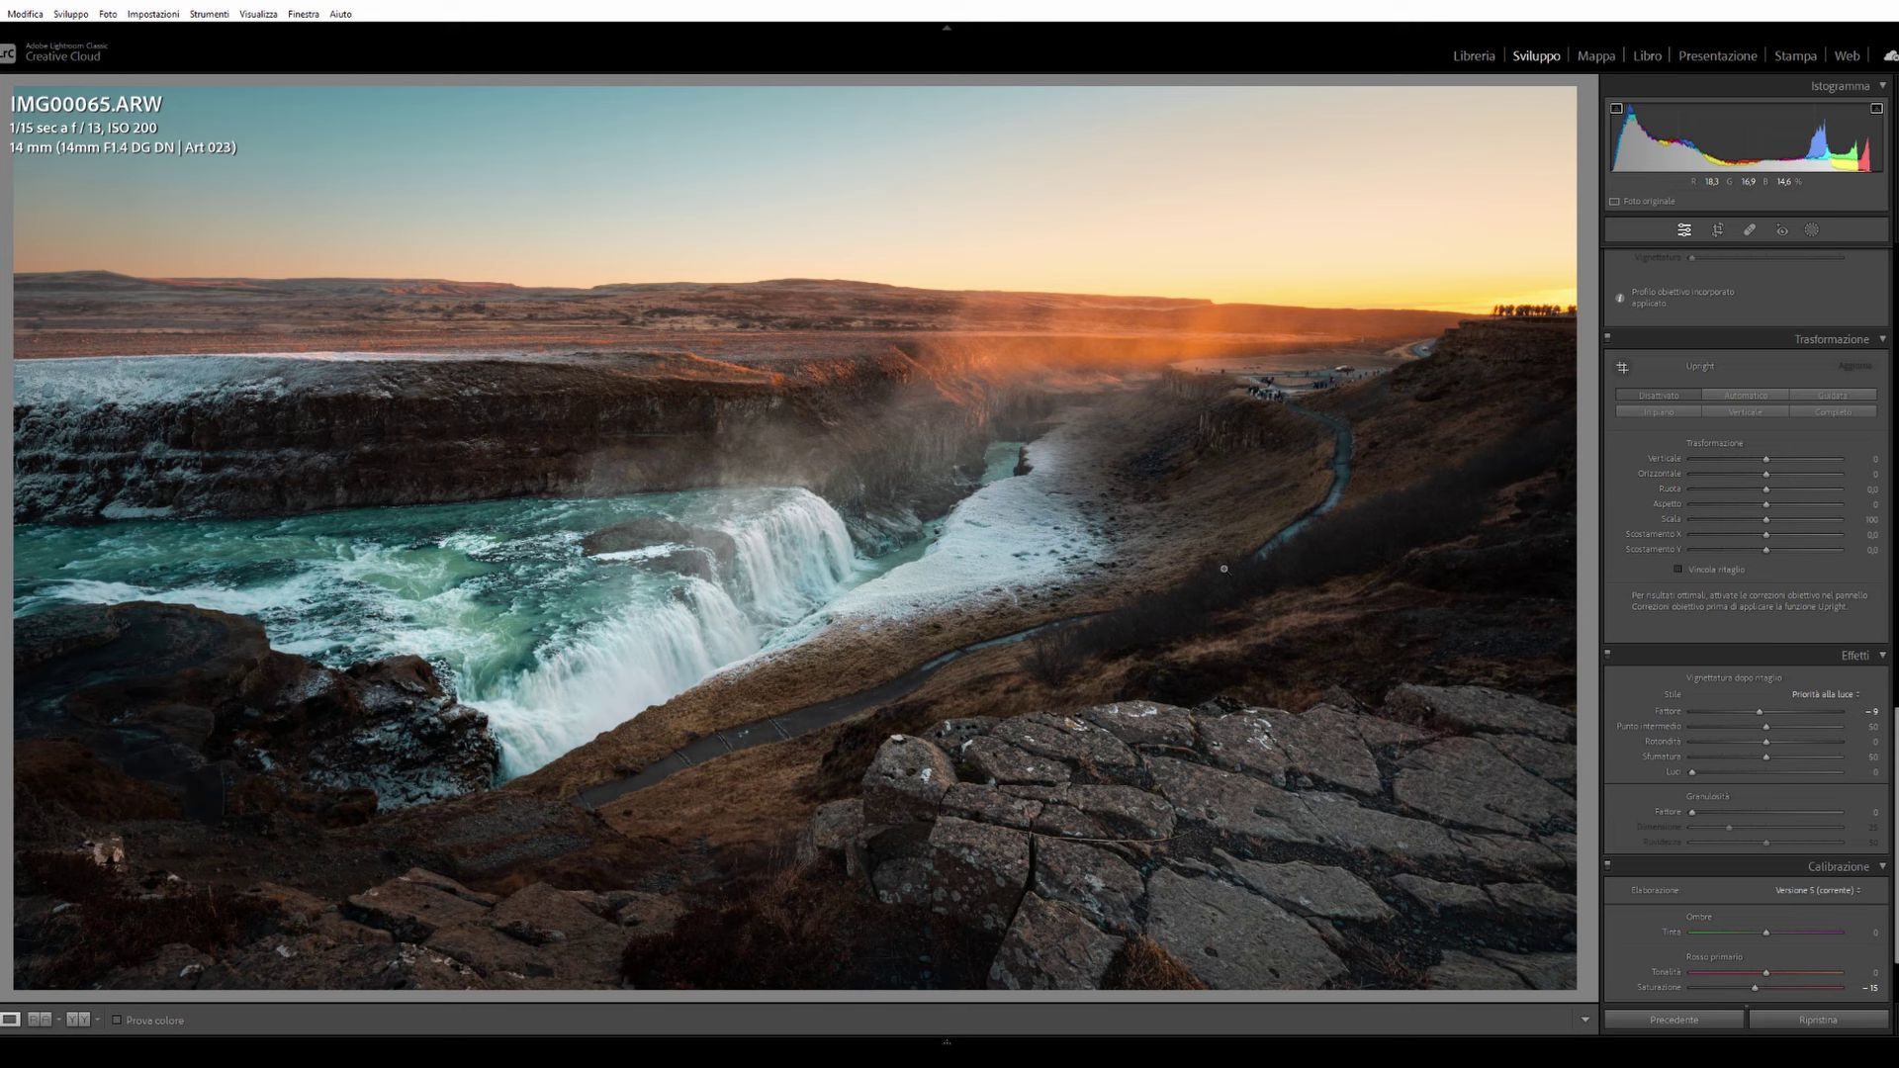
Step: Trial-remove the horizon treeline, switch the spot to Heal, delete it and brush again
left_click_drag(1493, 337, 1172, 453)
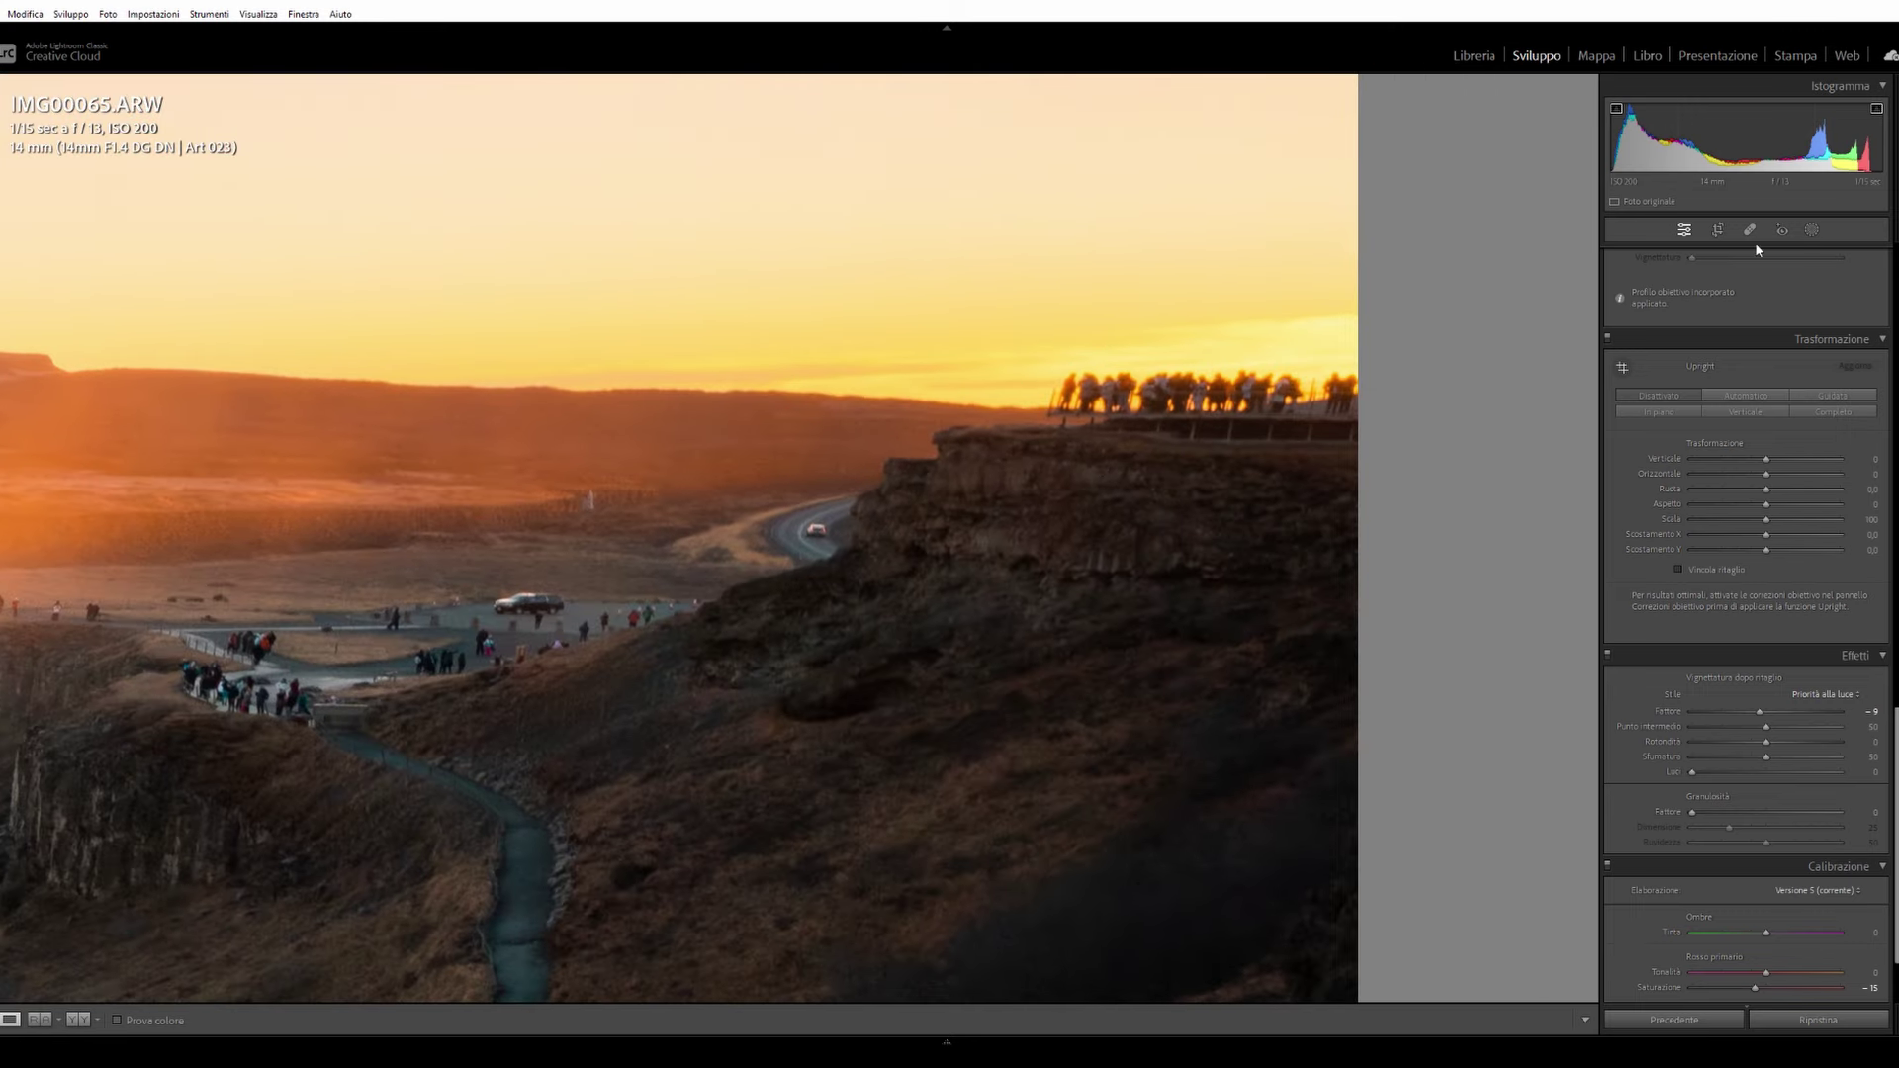
left_click(1750, 231)
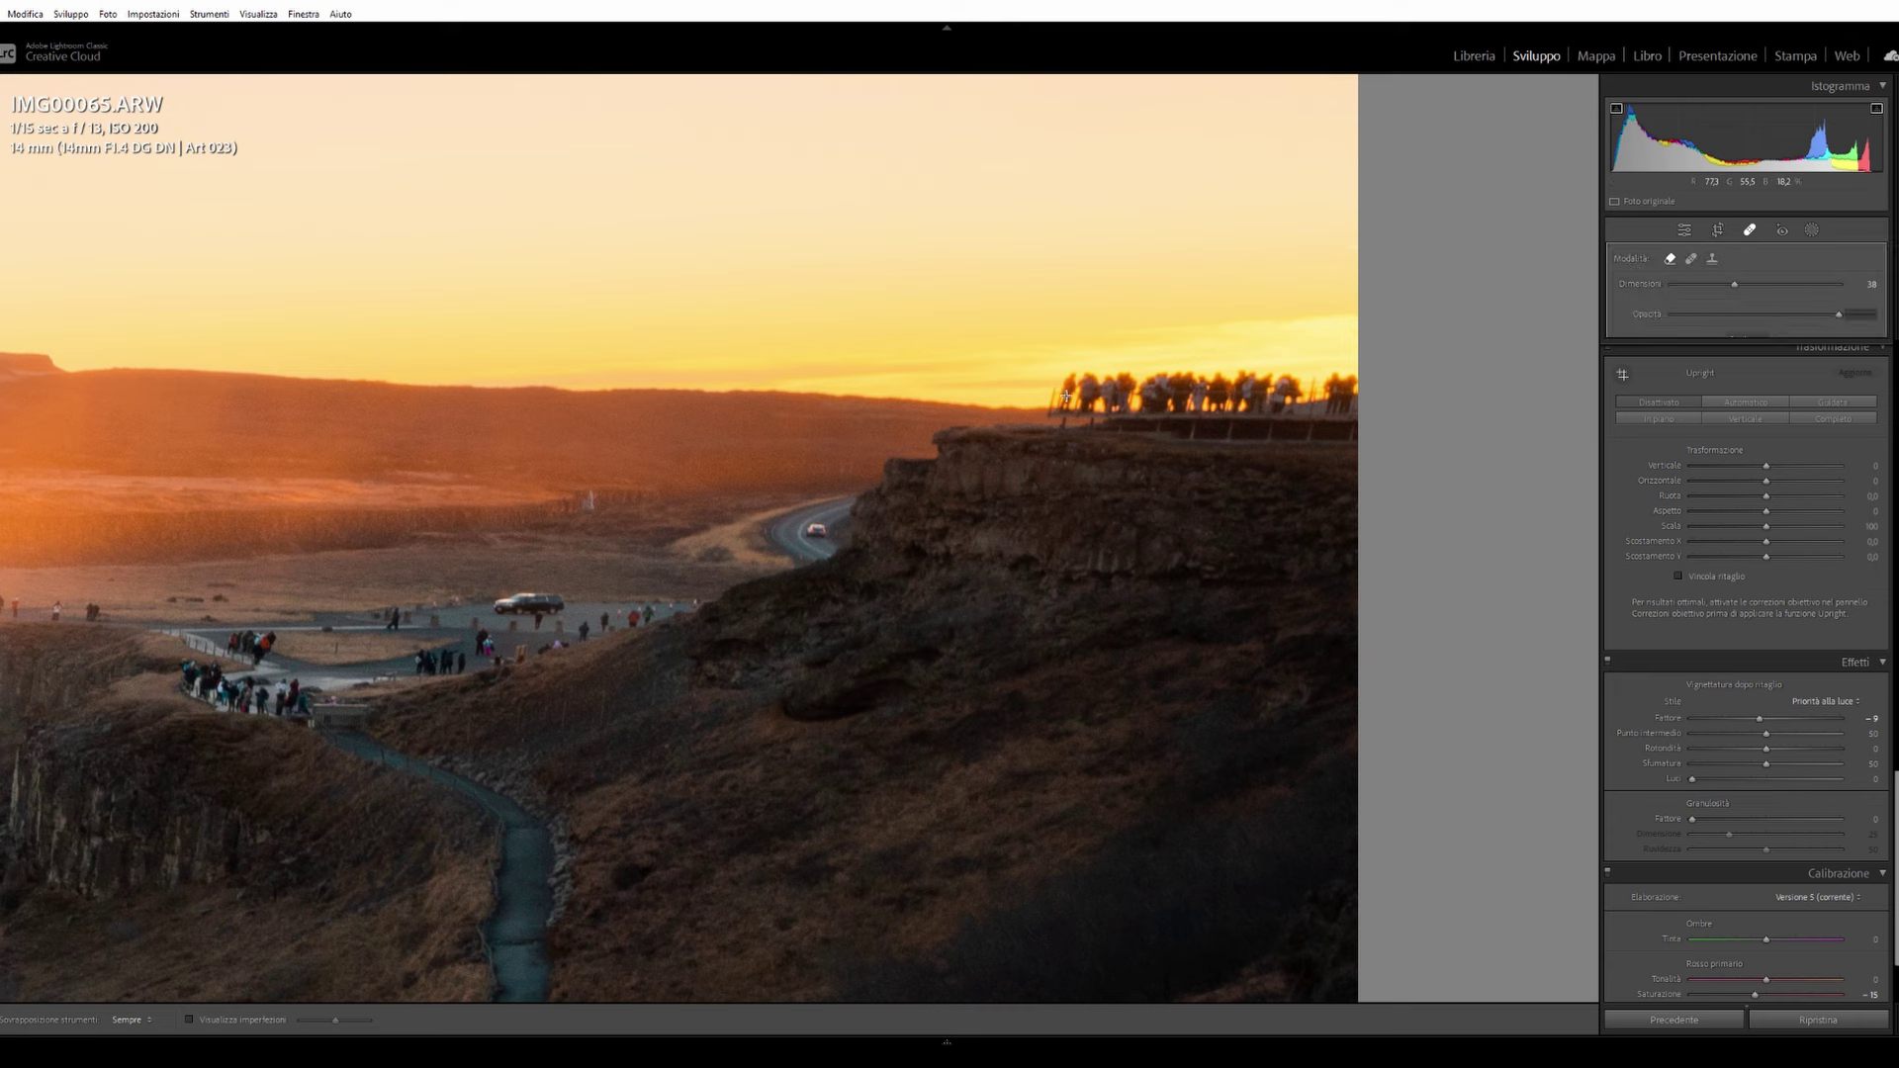
left_click_drag(1068, 381, 1365, 390)
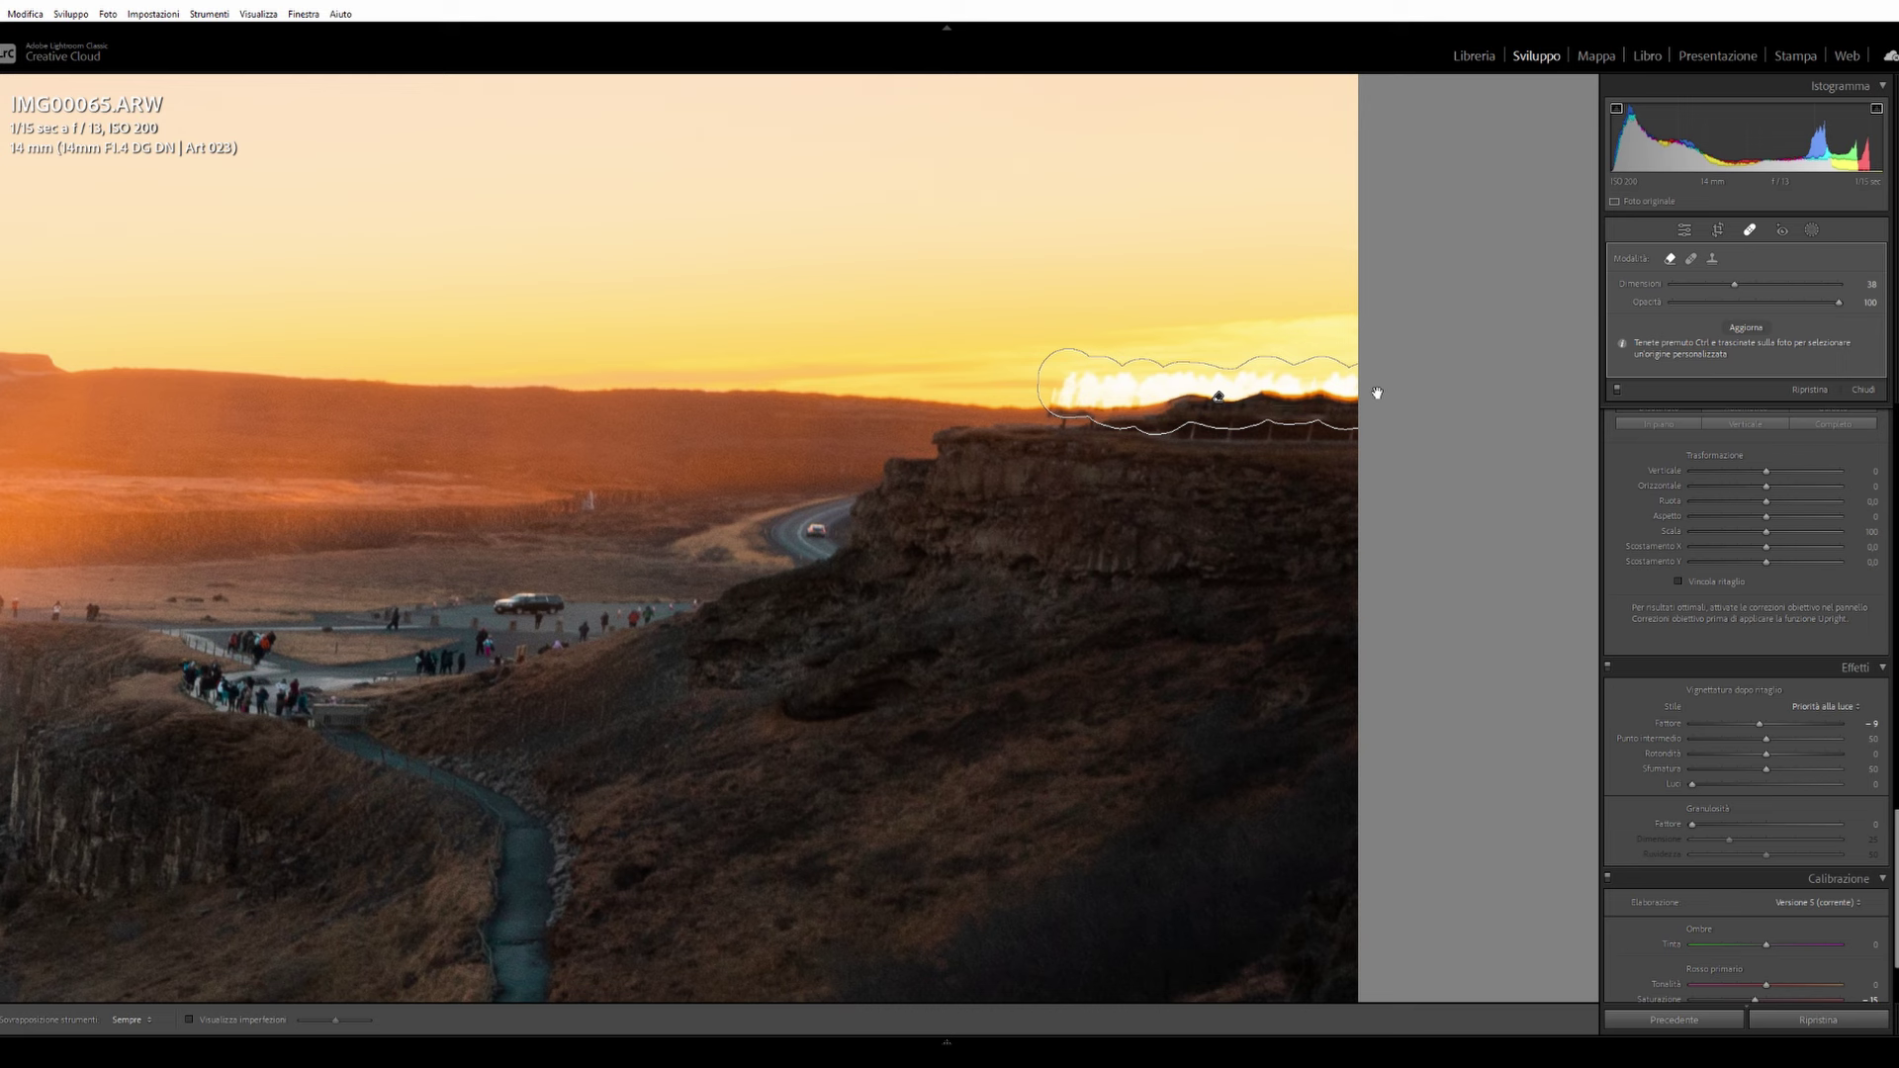
left_click(1746, 327)
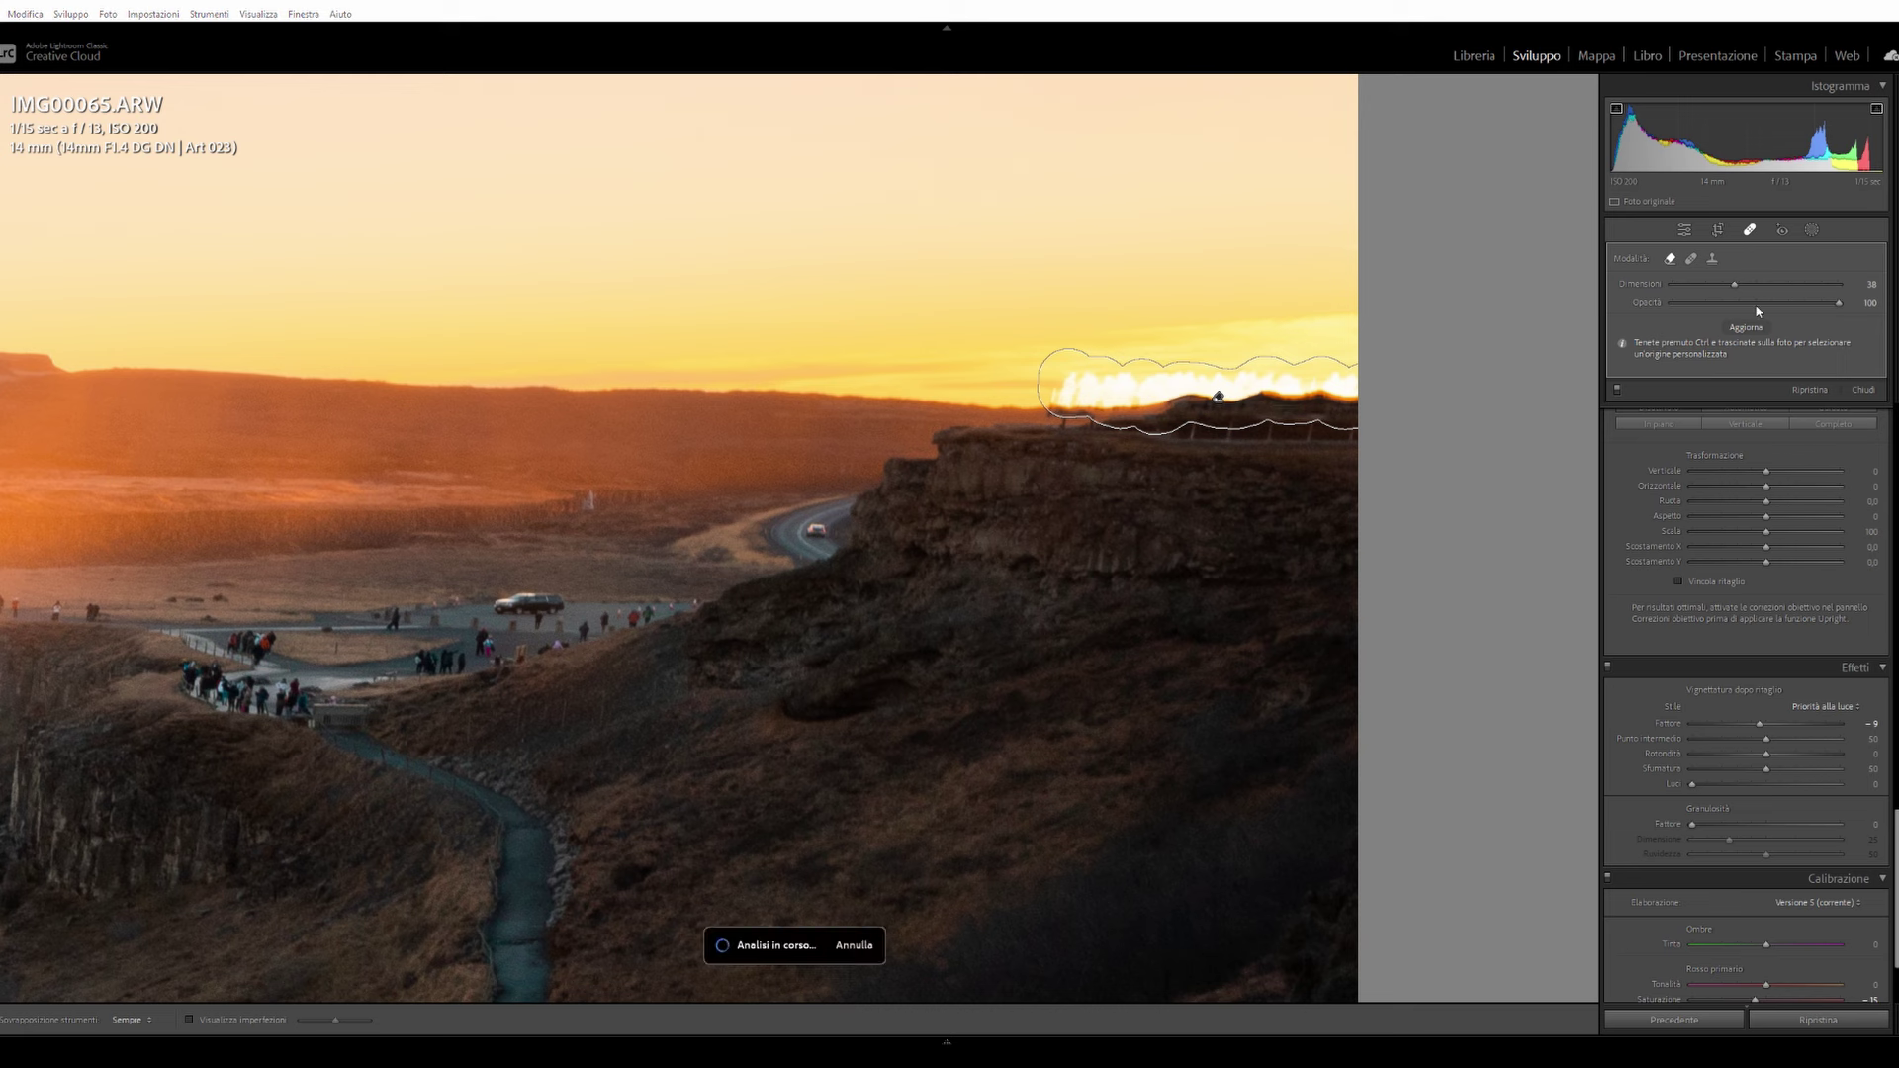
left_click(1692, 259)
key("Delete")
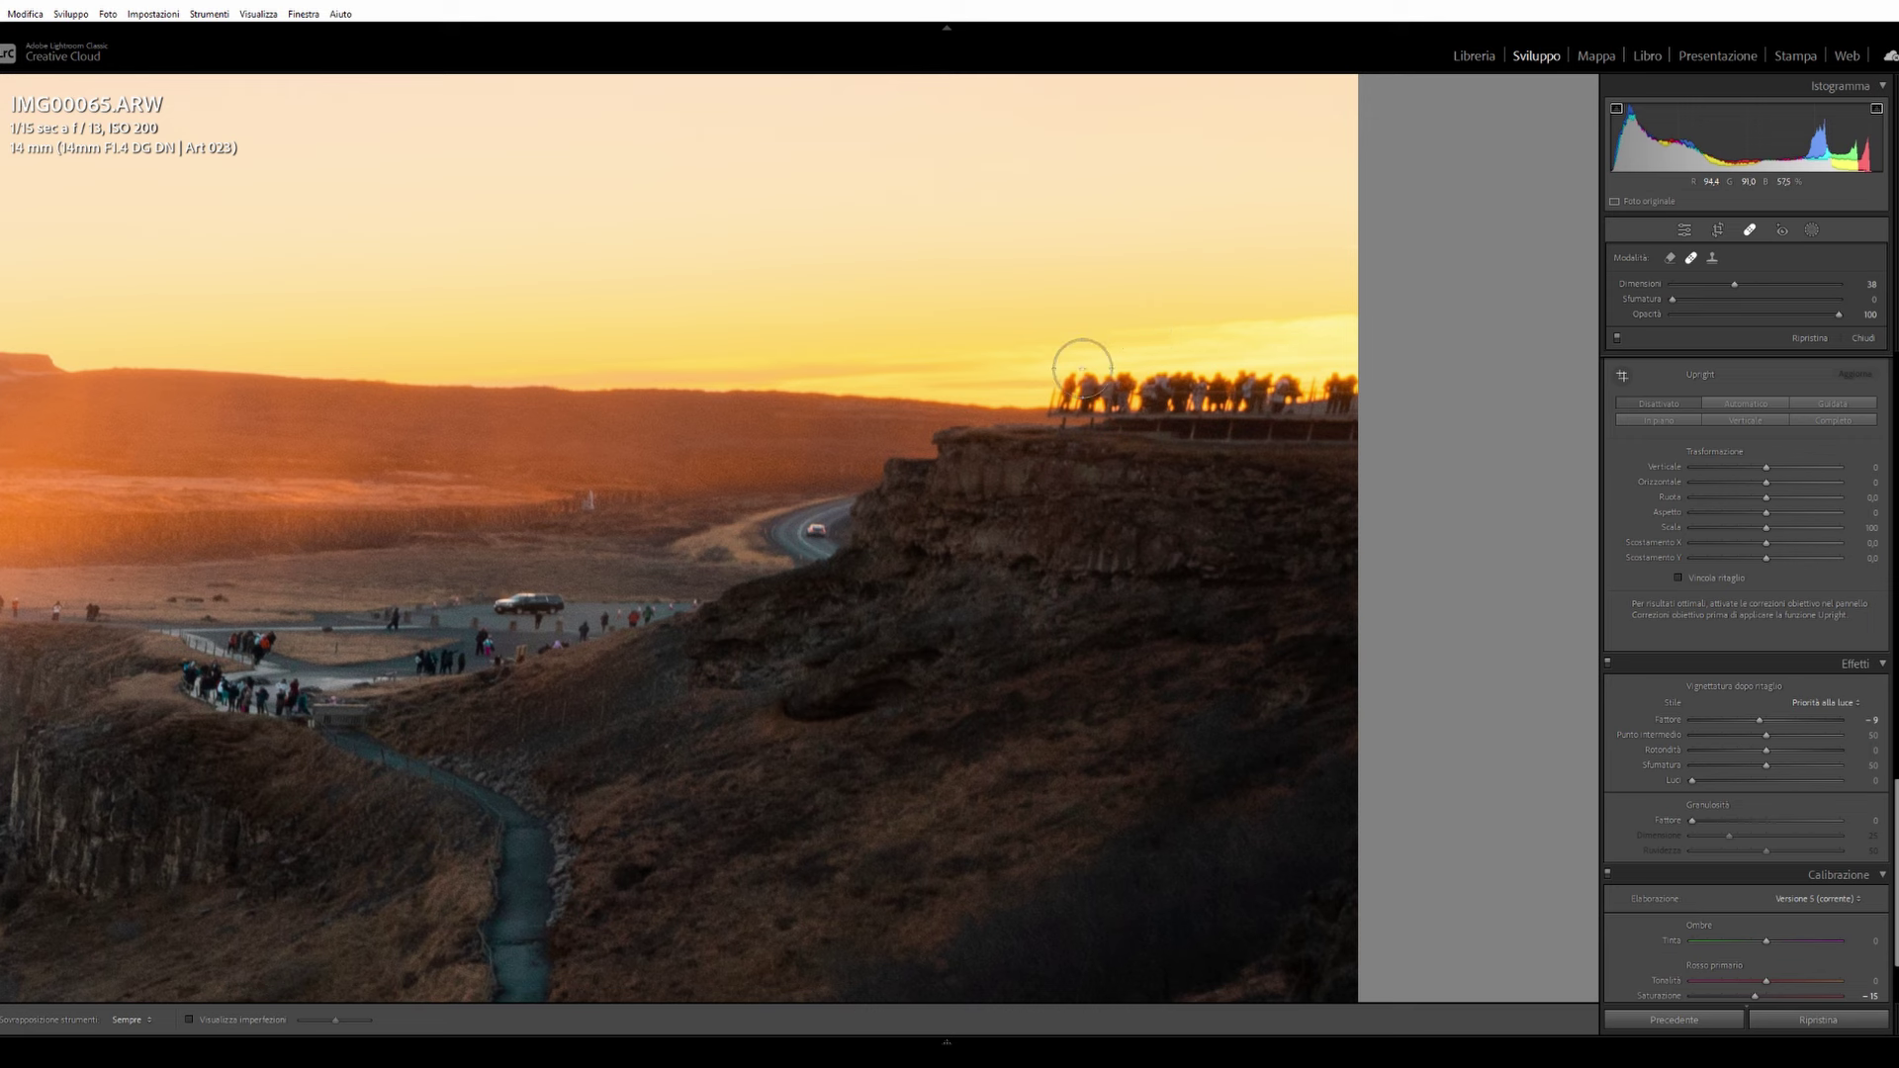
left_click_drag(1083, 380, 1087, 396)
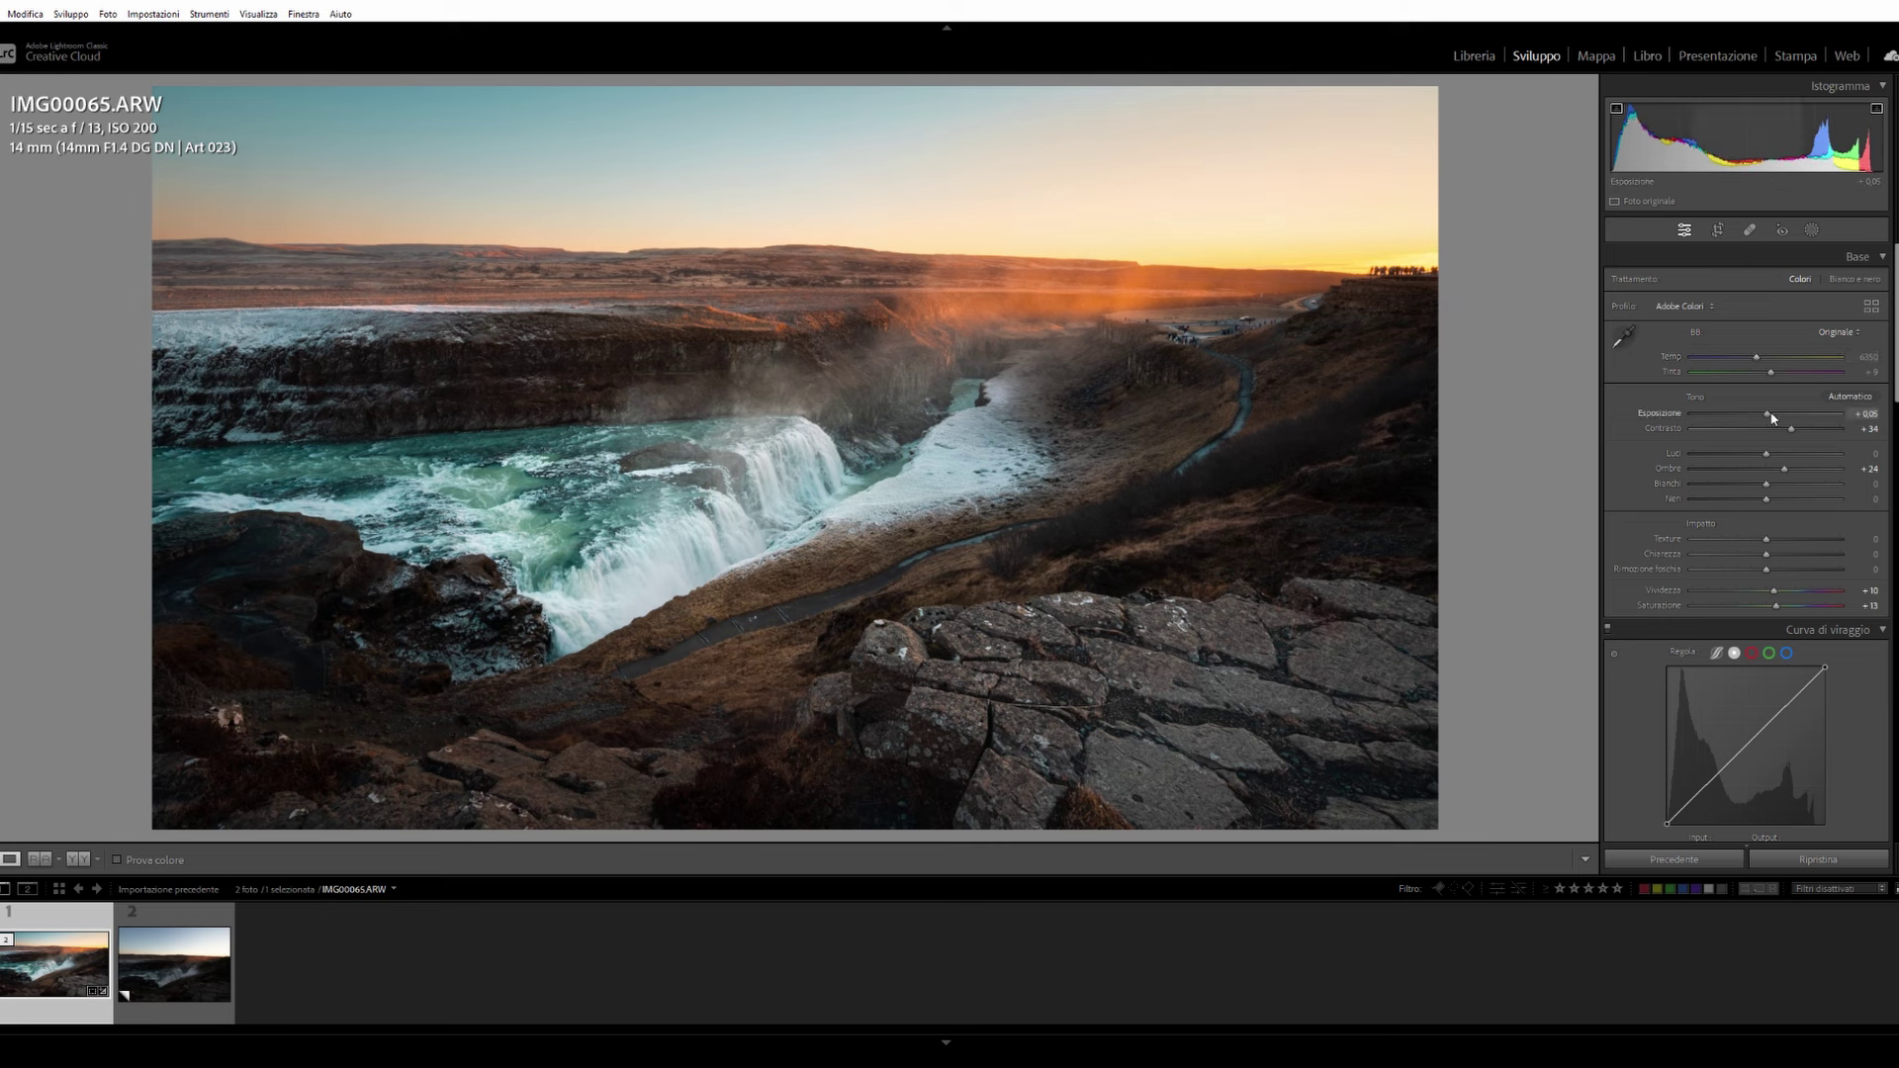
Step: Nudge global Exposure to +0.05 and raise the radial mask's saturation to 30
left_click_drag(1771, 414, 1776, 421)
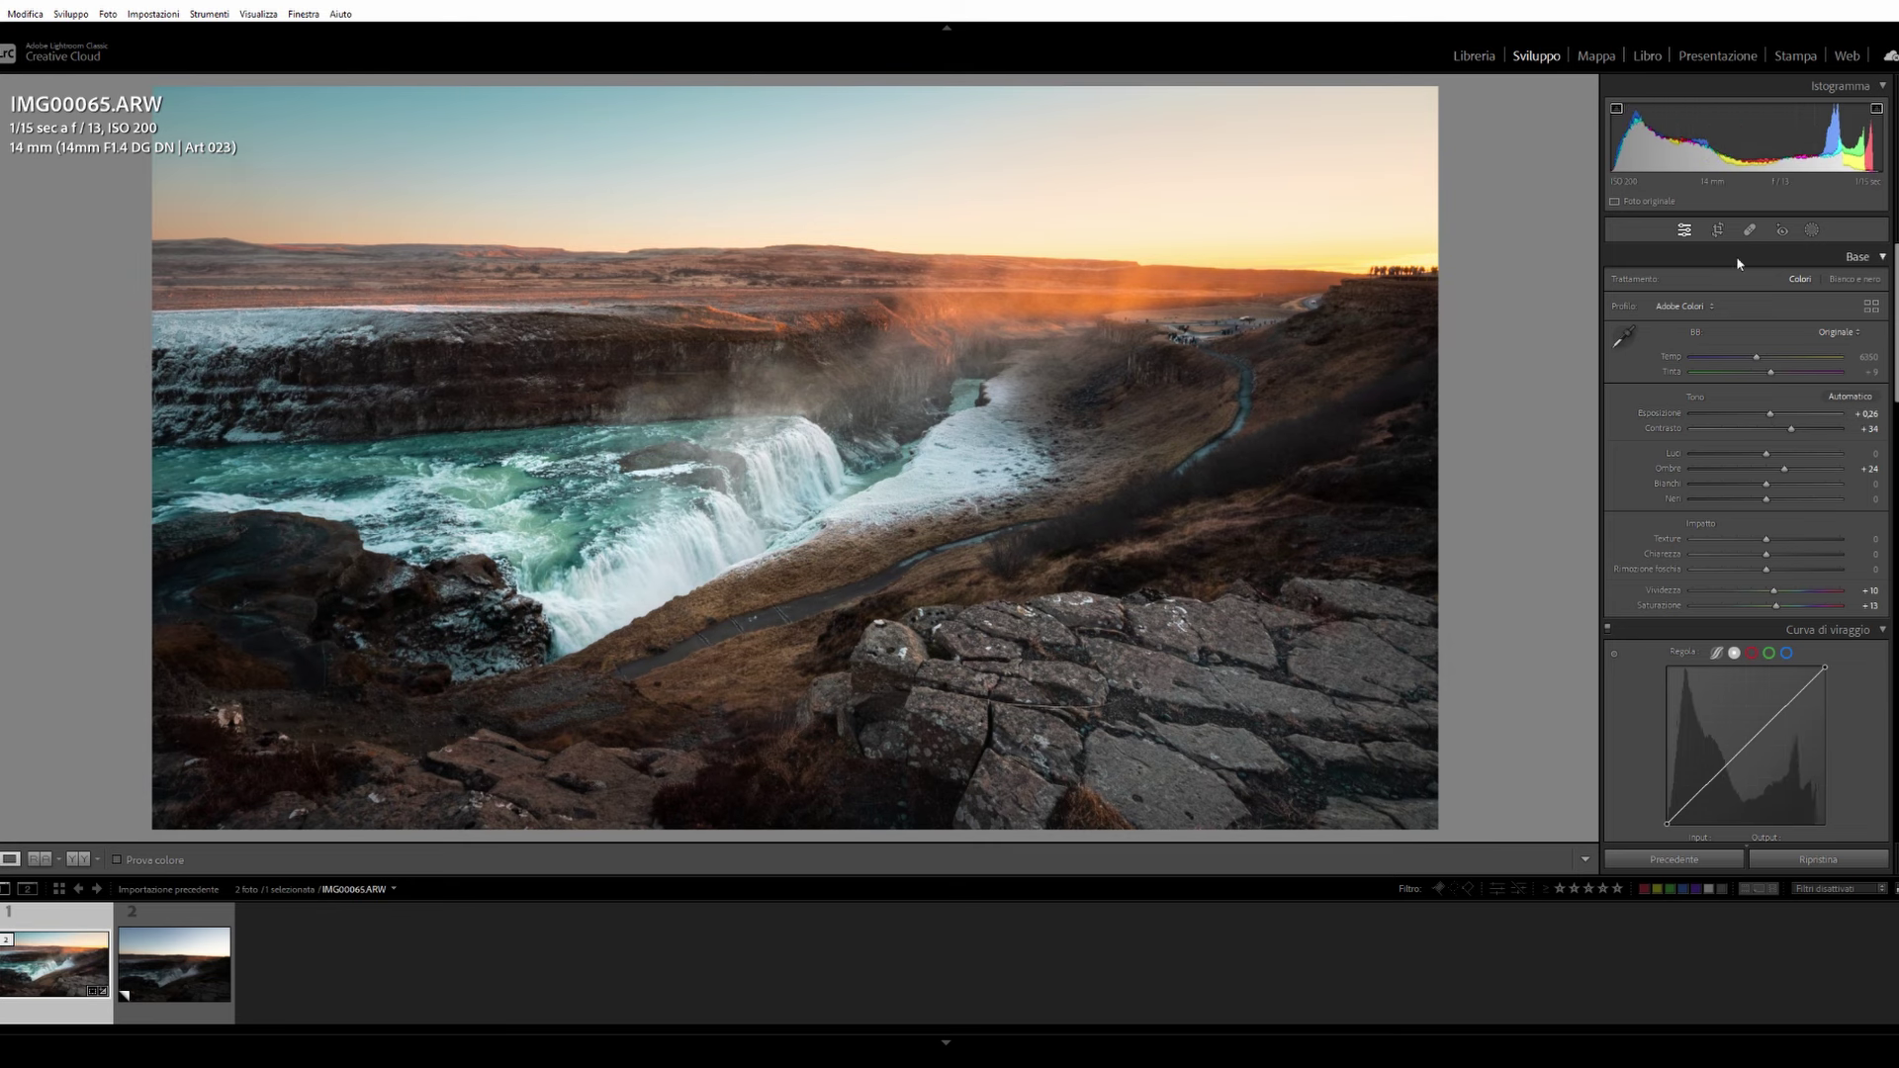
left_click(1812, 229)
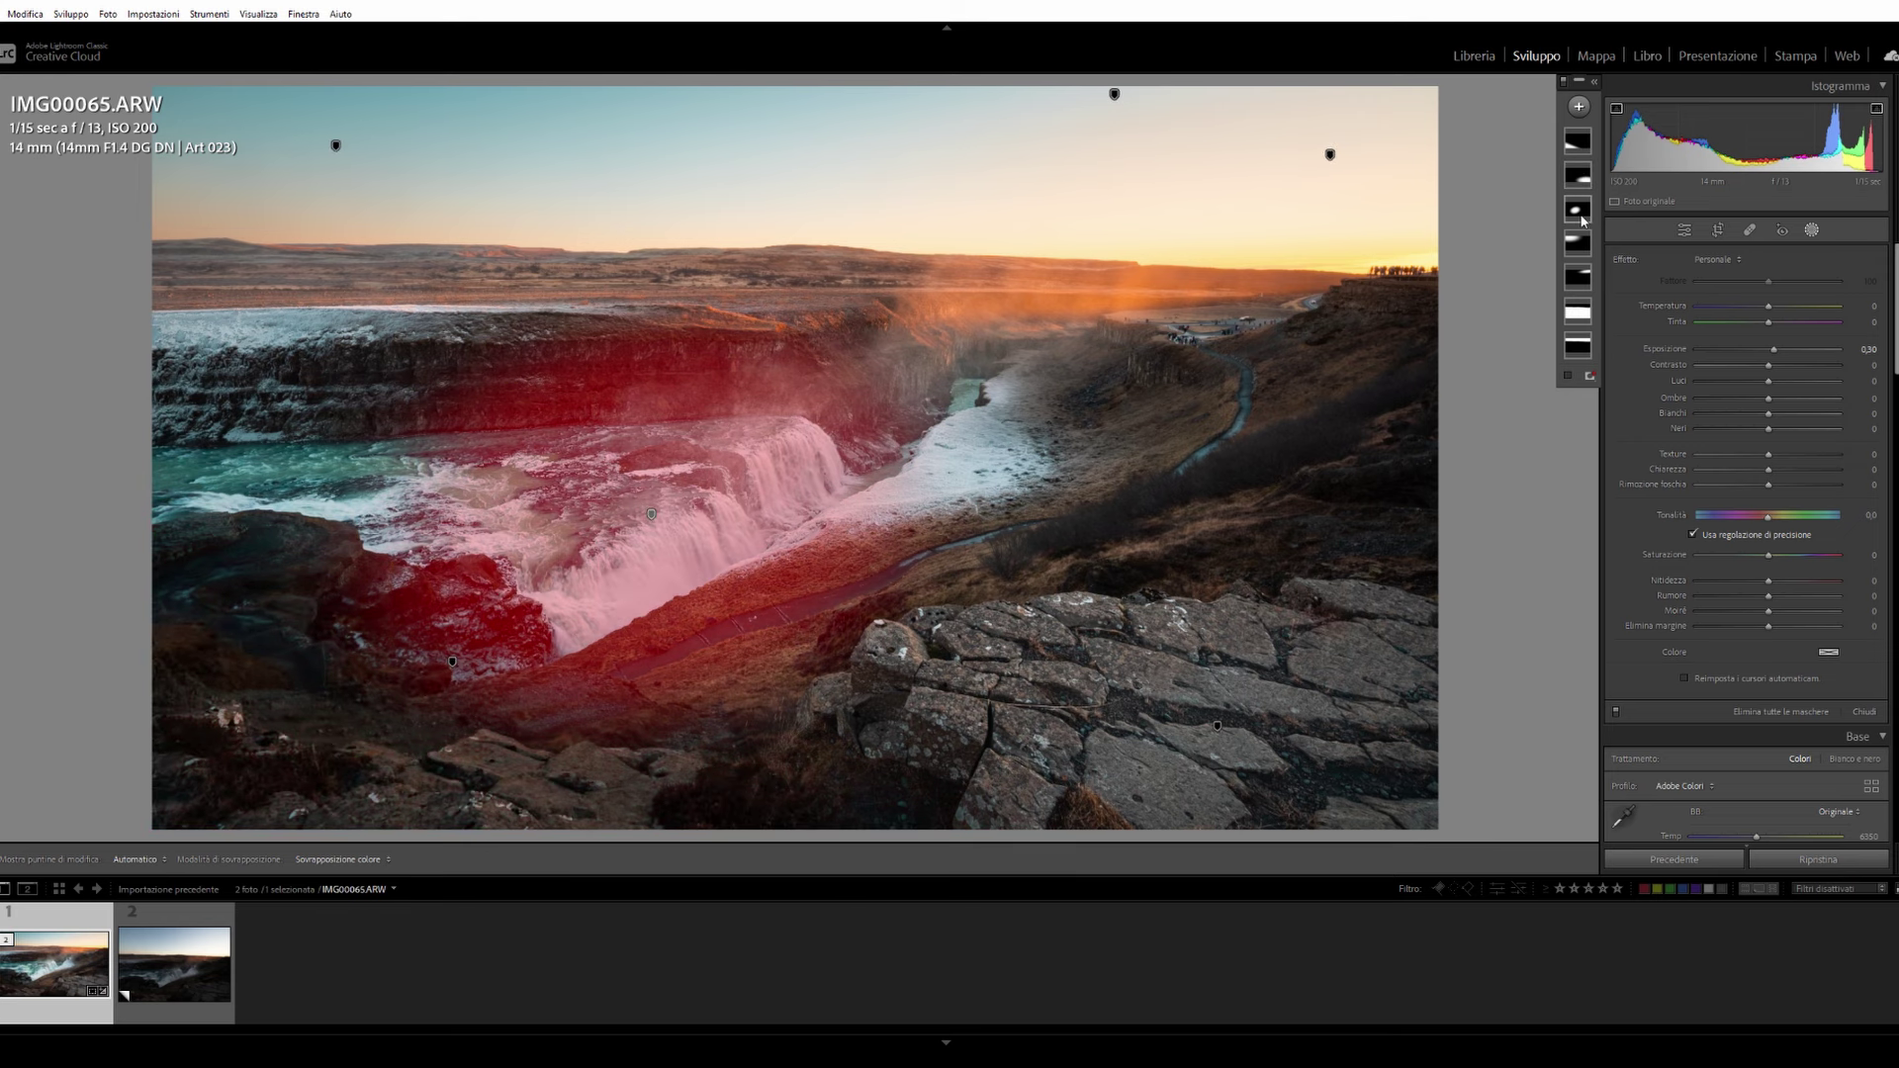
left_click(1580, 216)
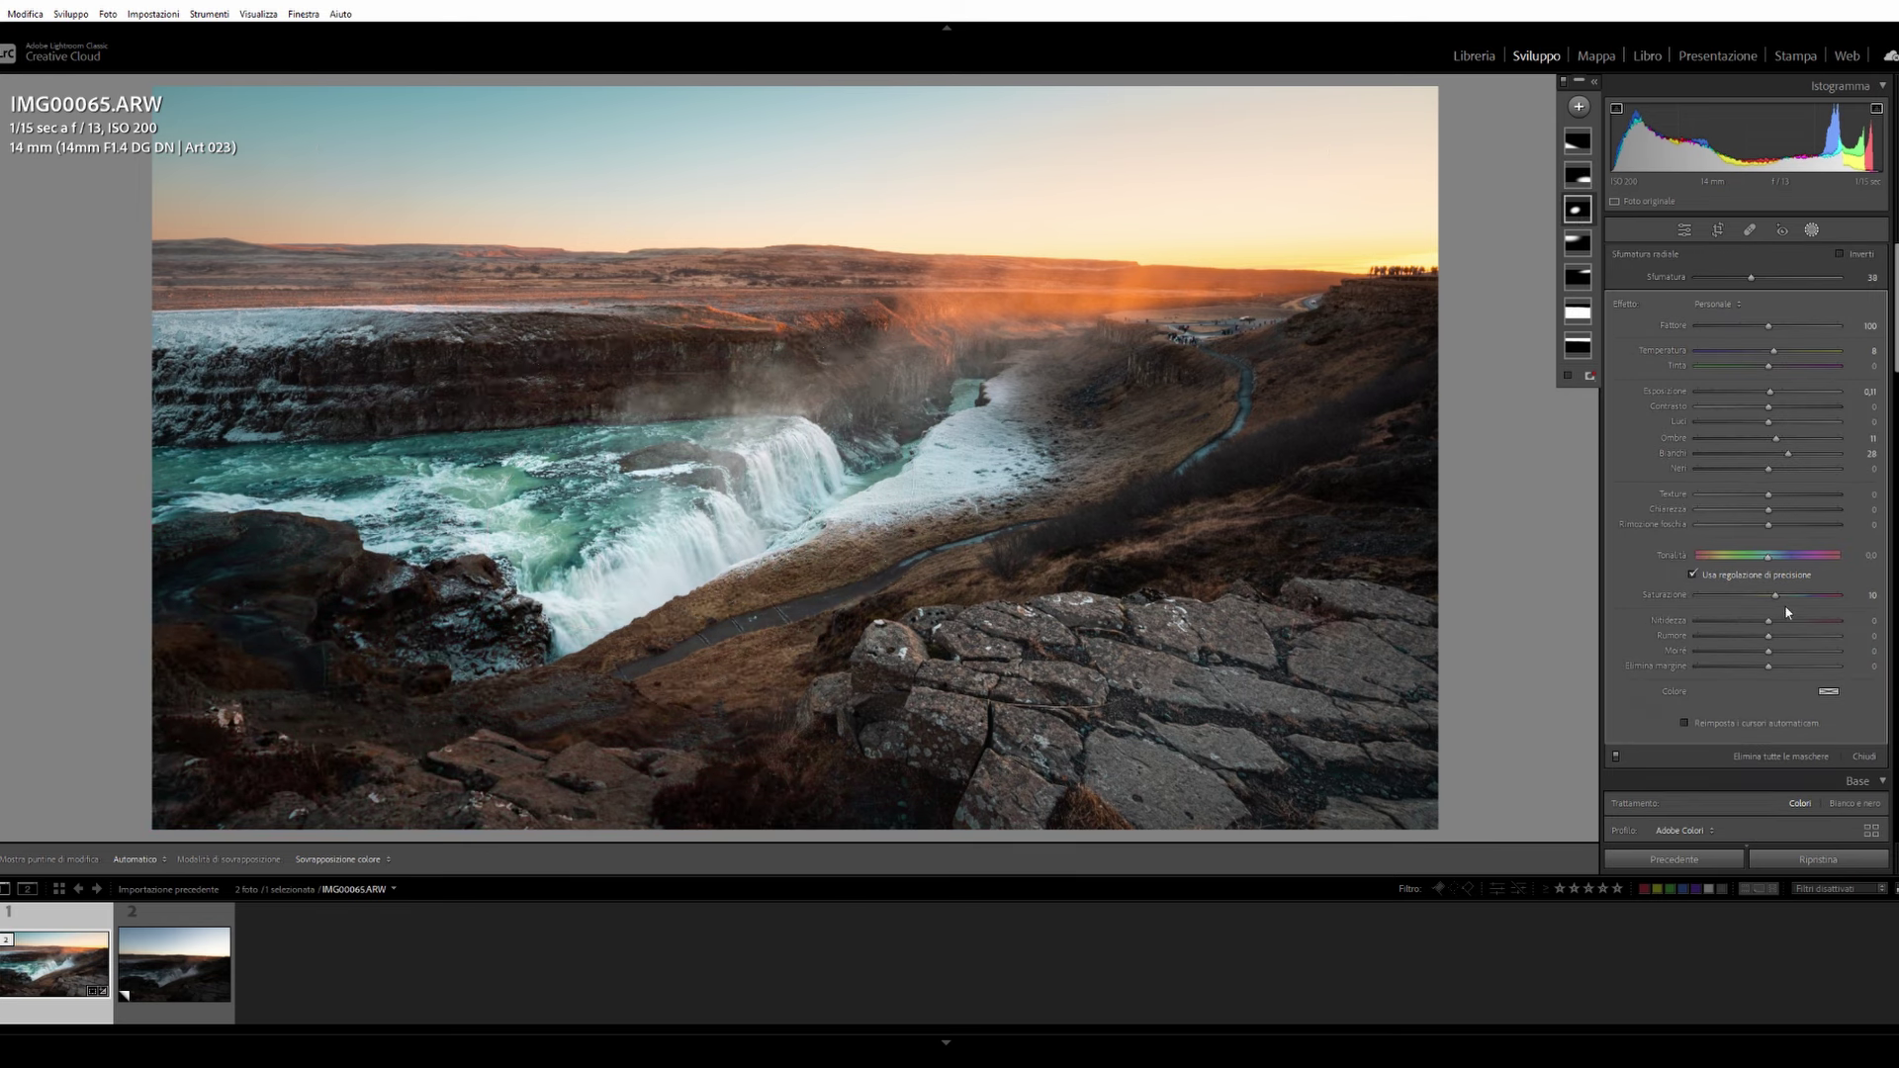
left_click_drag(1777, 596, 1793, 597)
left_click(1811, 230)
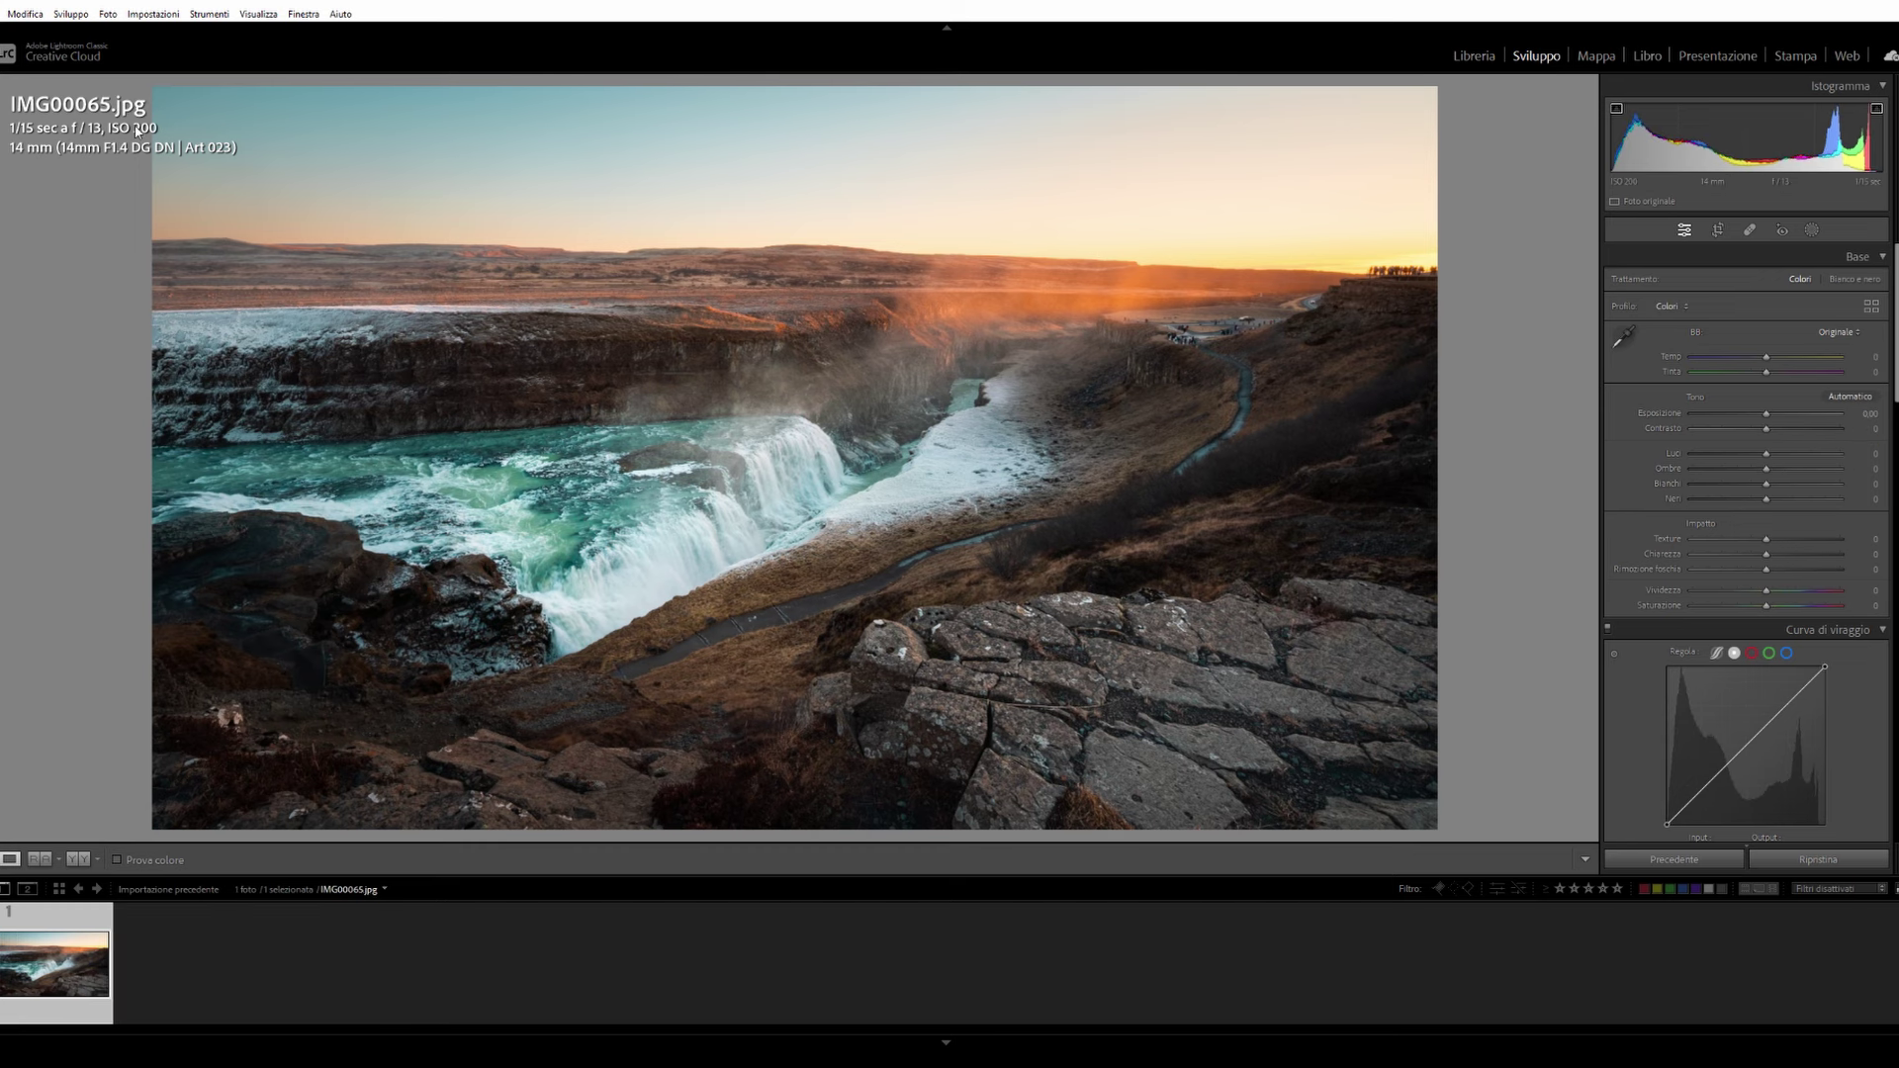
Step: Erase the cliff-top trees on the right horizon, cleaning the cliff edge with a size 7 brush
left_click(1433, 271)
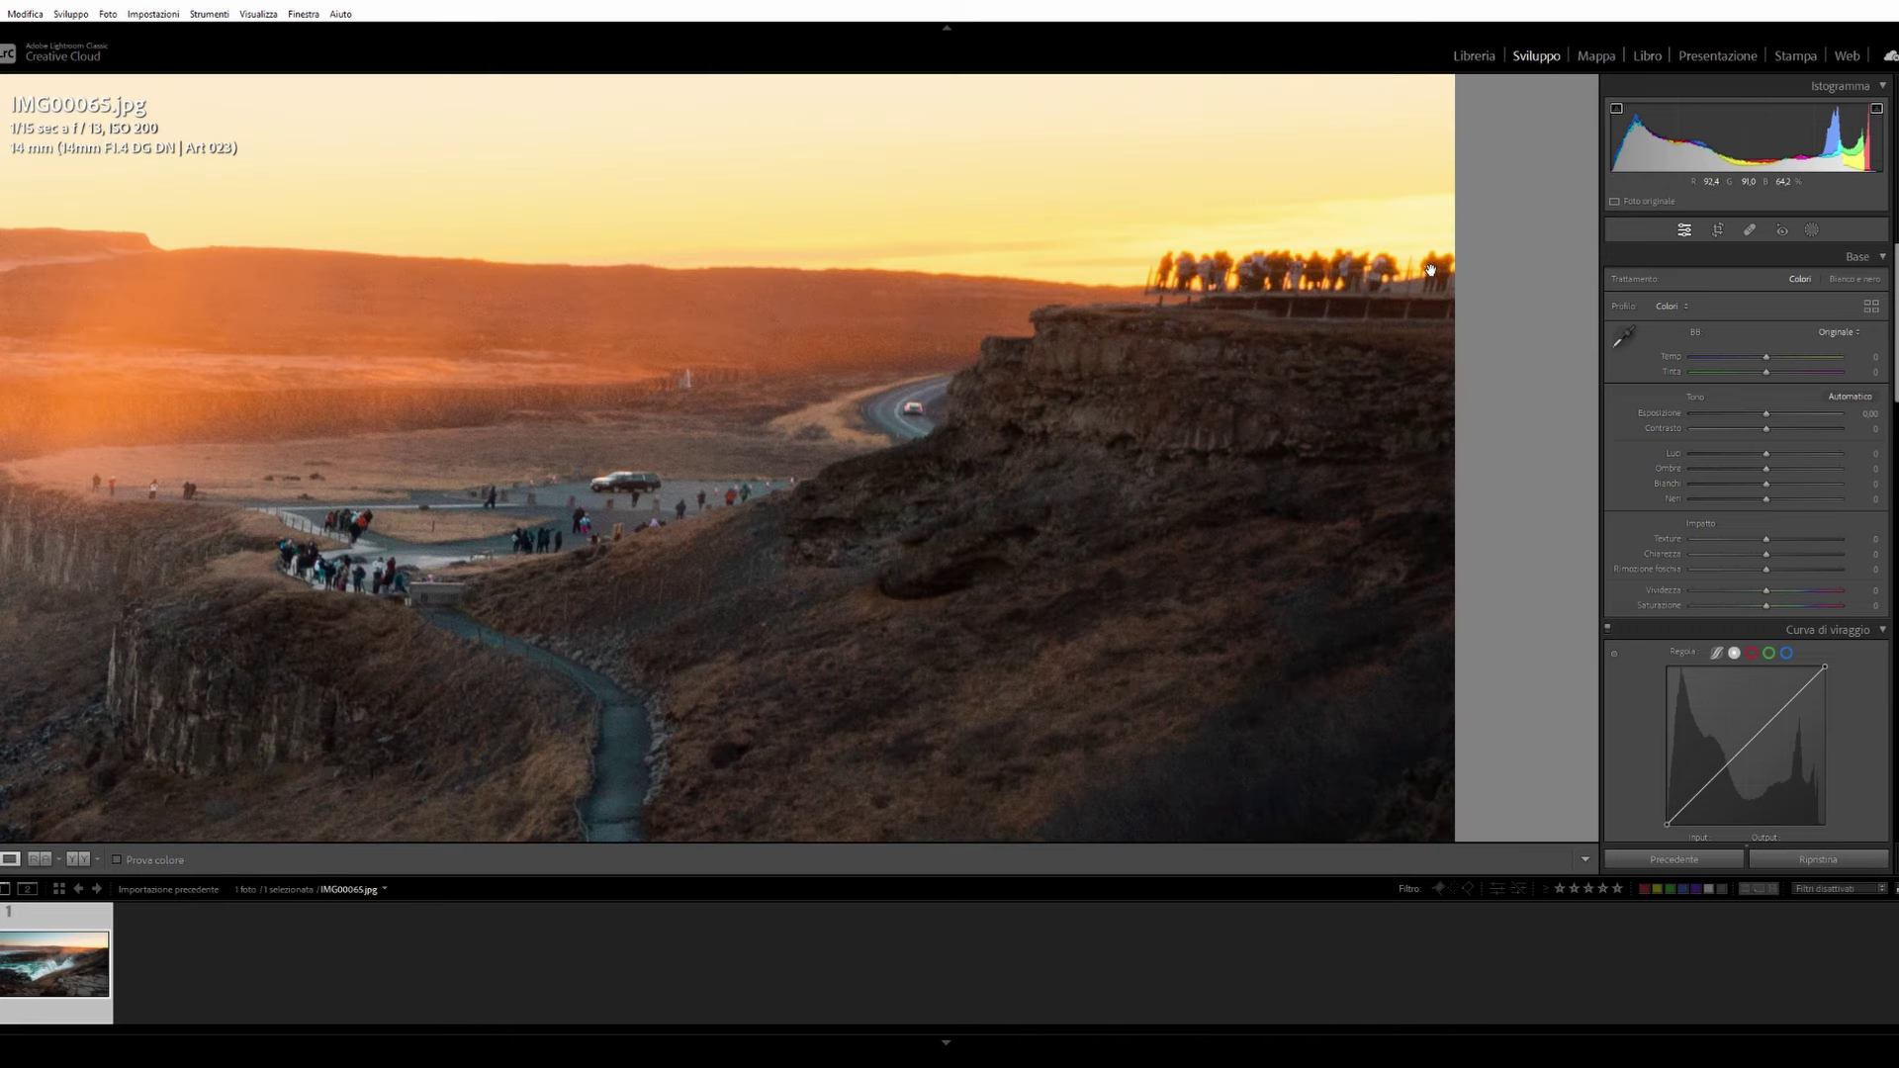
left_click(1749, 230)
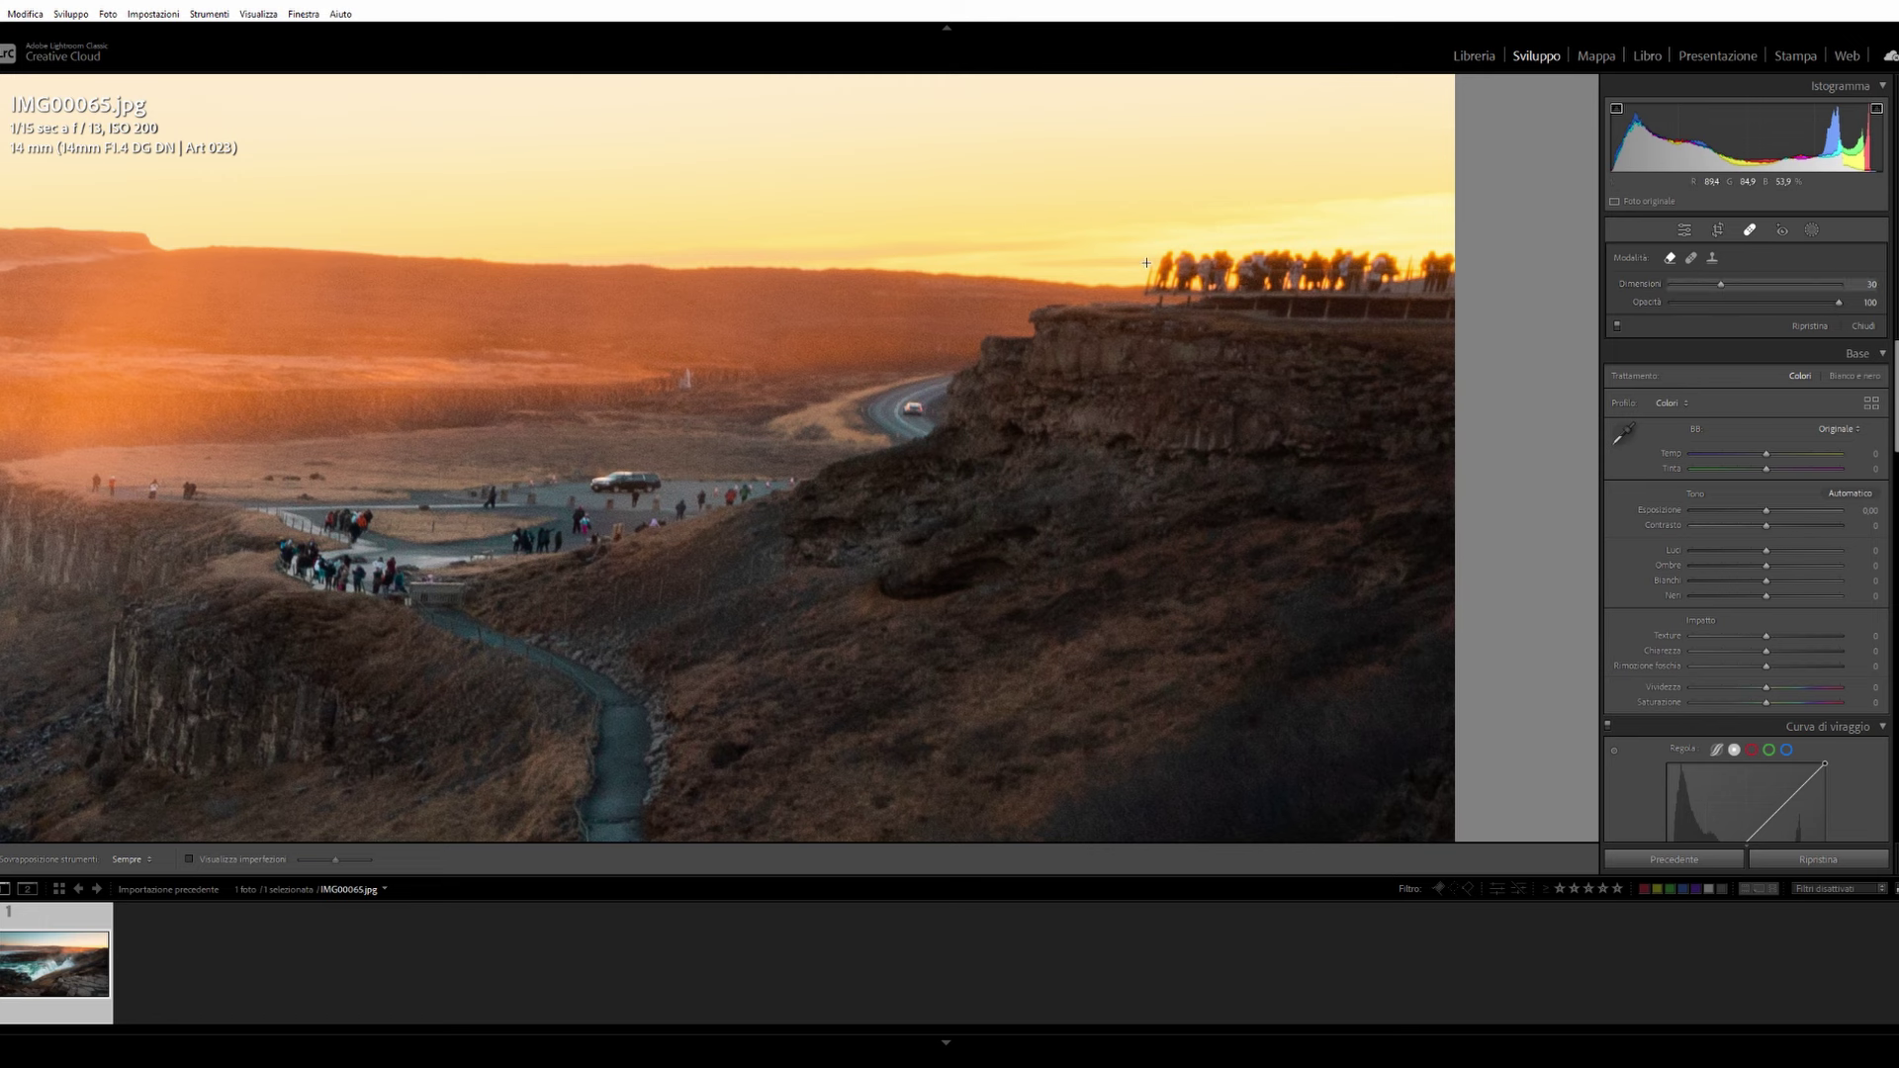
left_click_drag(1138, 255, 1450, 258)
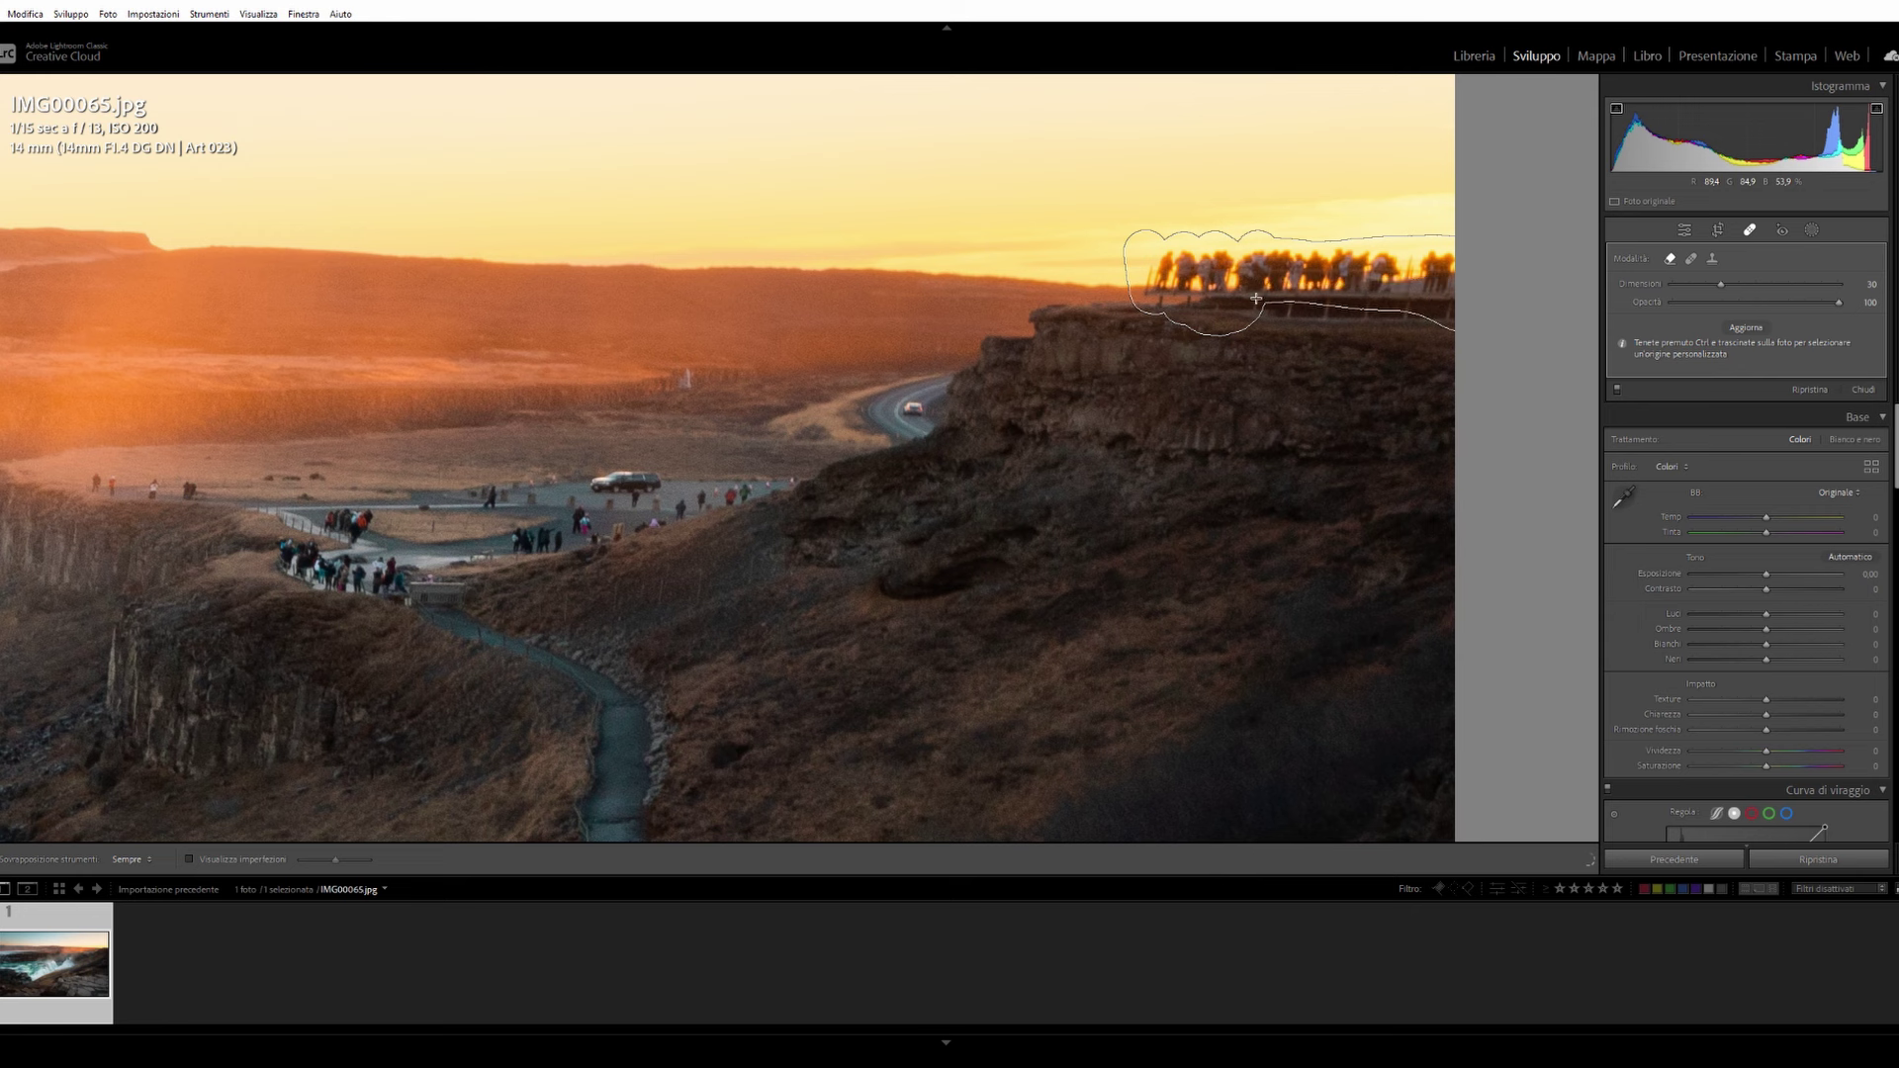
left_click_drag(1450, 257, 1472, 329)
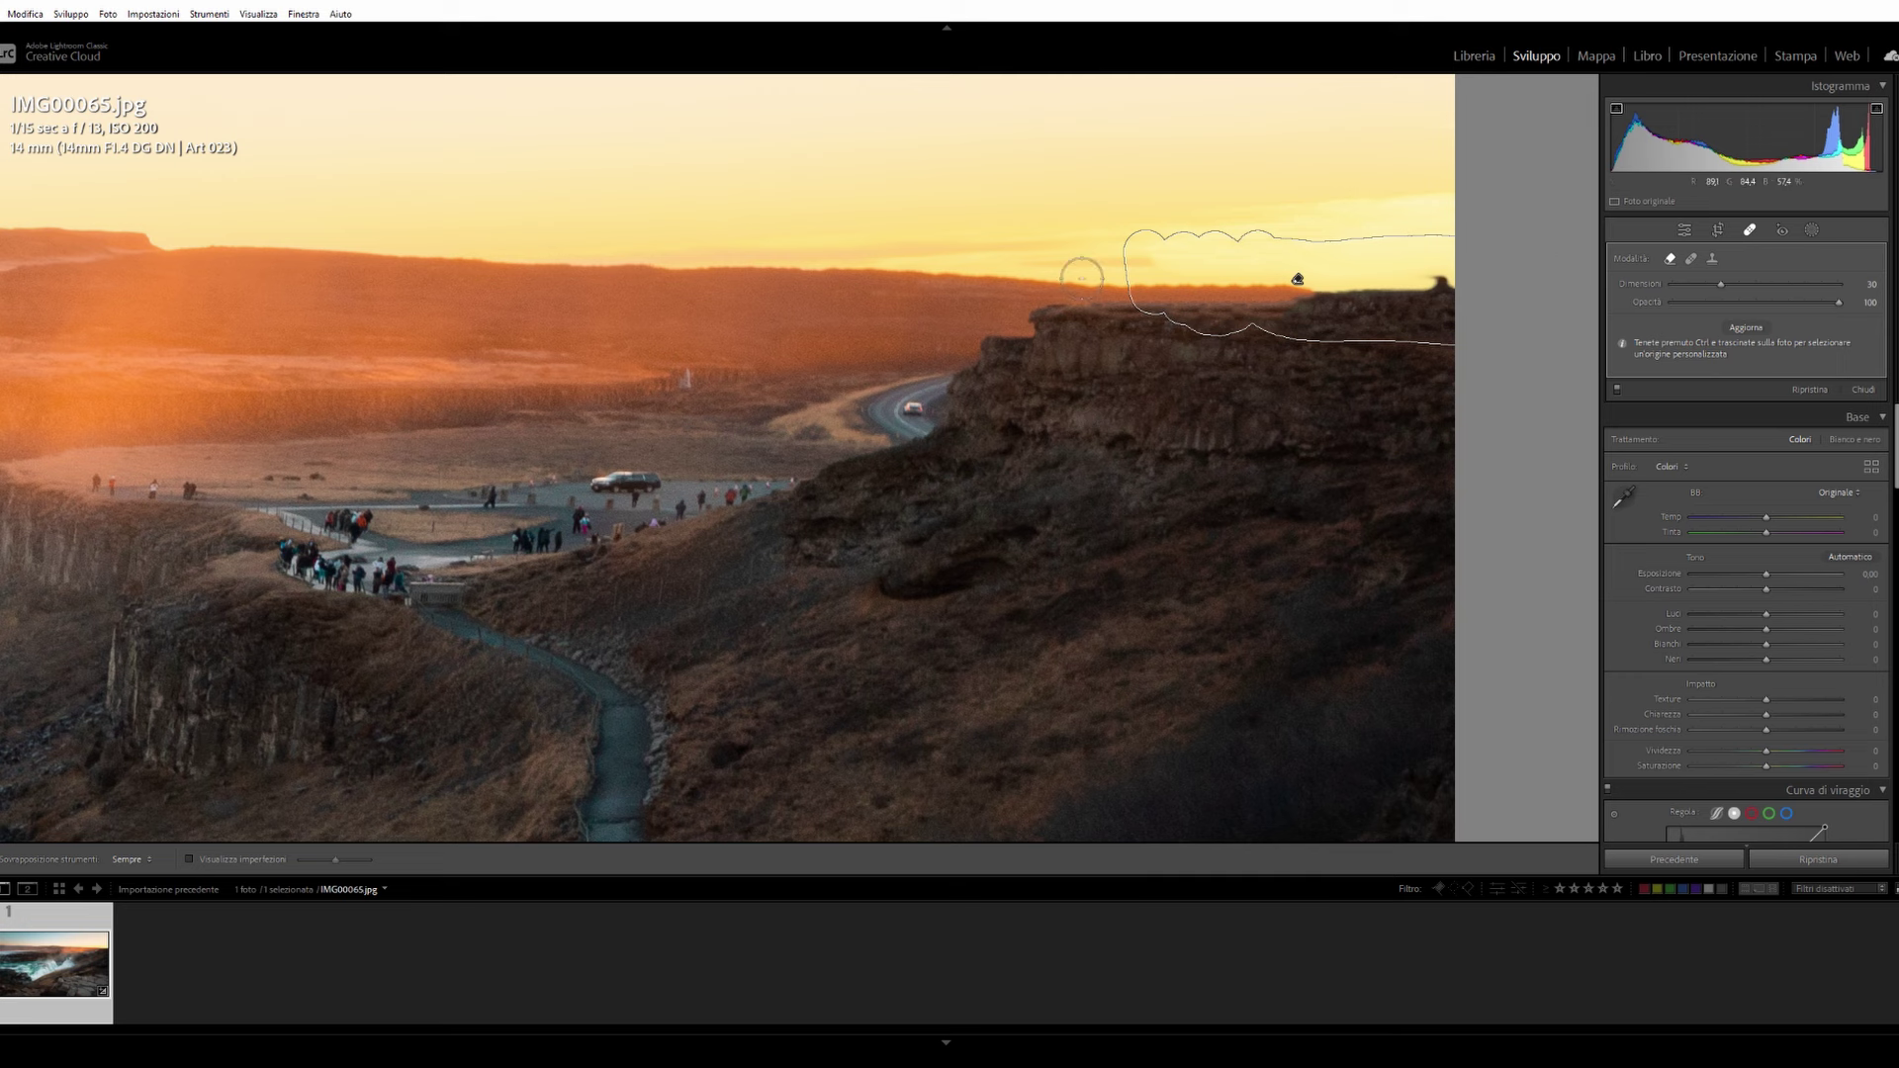
left_click_drag(1721, 284, 1678, 284)
key("Escape")
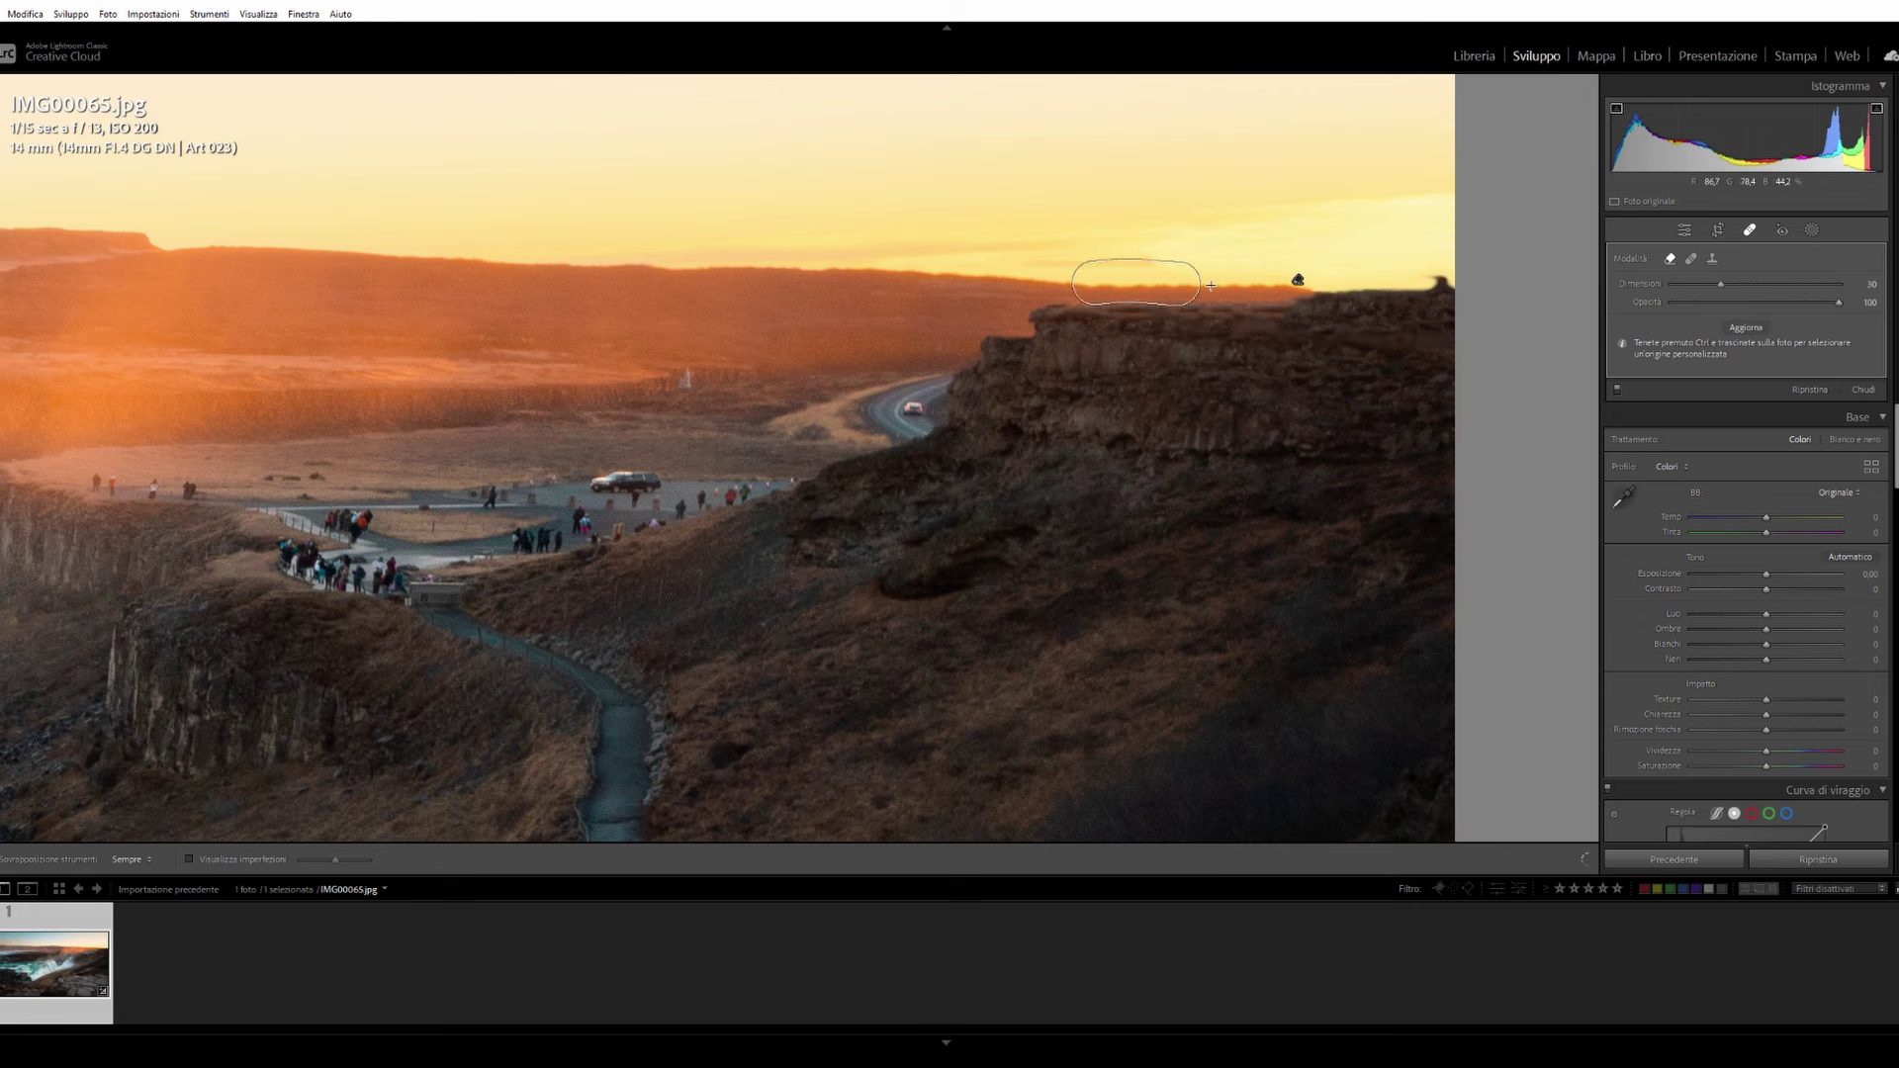
left_click_drag(1210, 286, 1449, 288)
key("q")
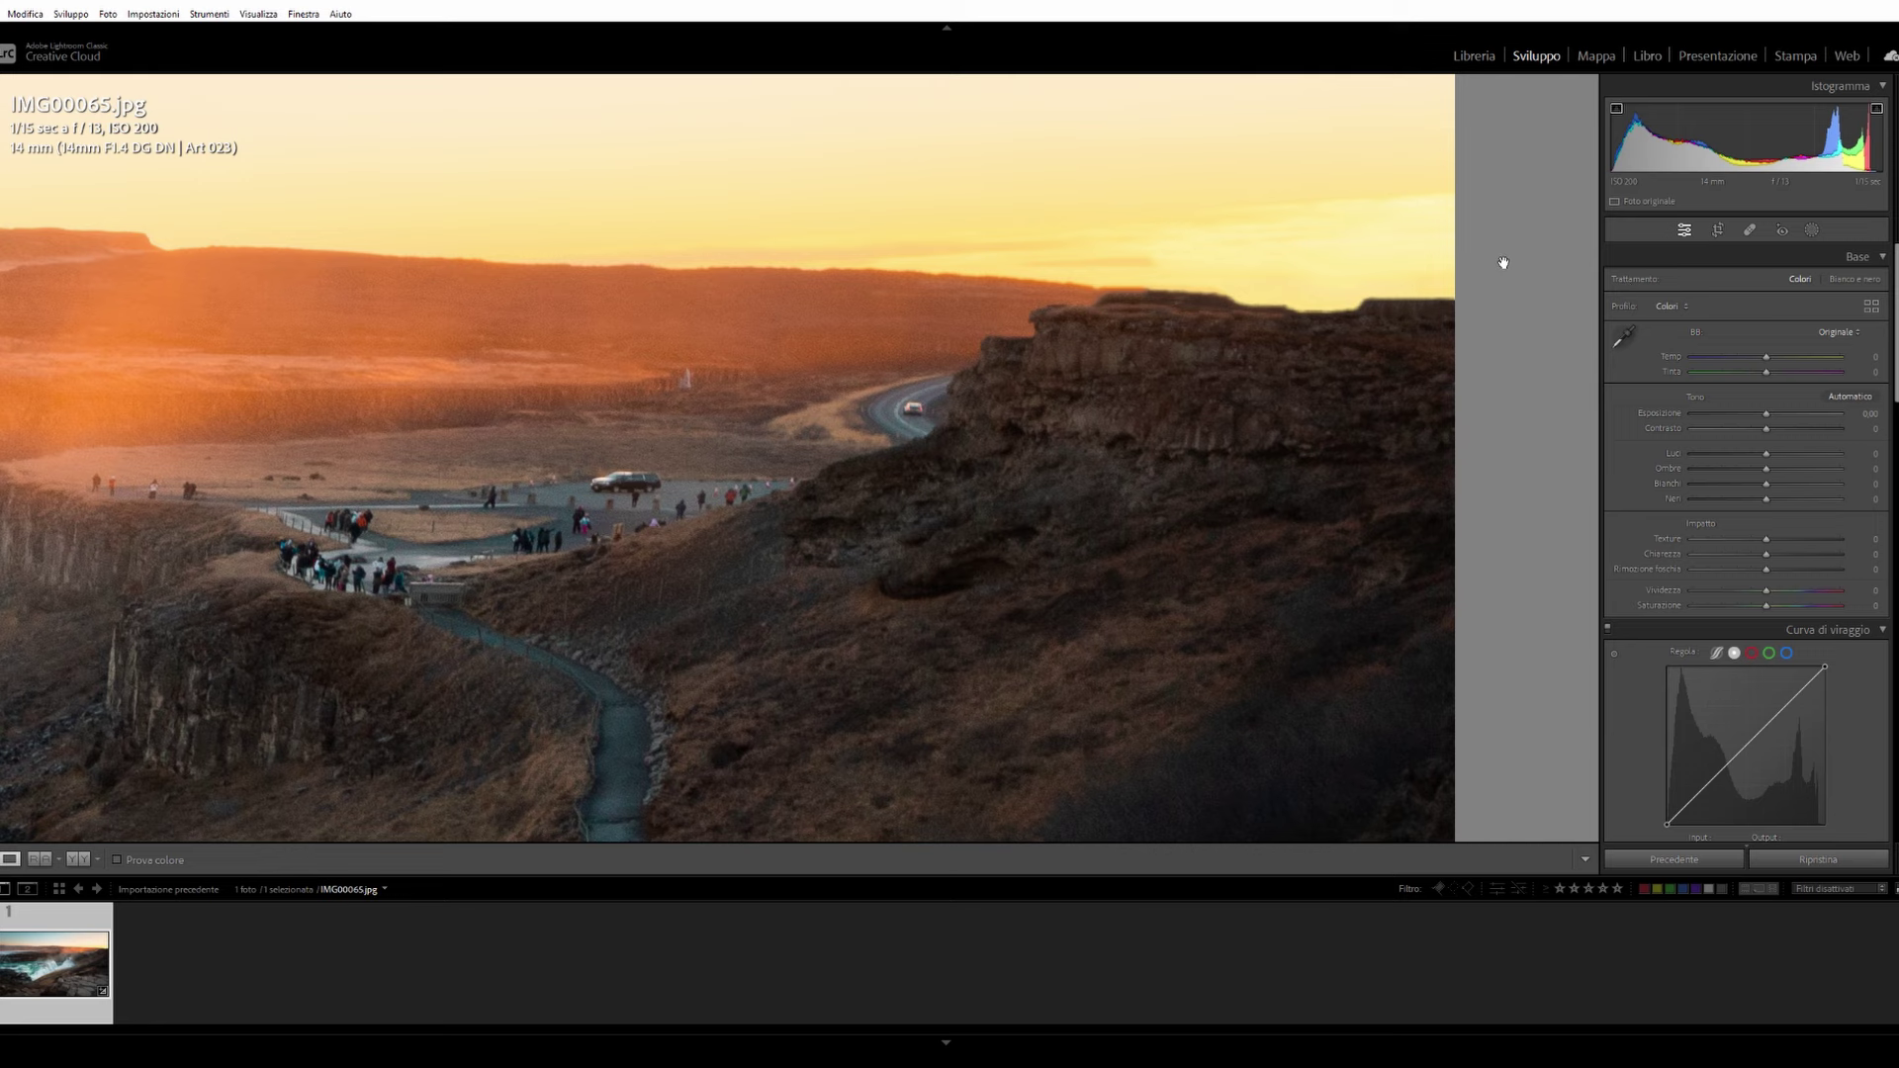
Step: Zoom into the left viewpoint and erase its four small figures with the Remove tool
left_click(1419, 241)
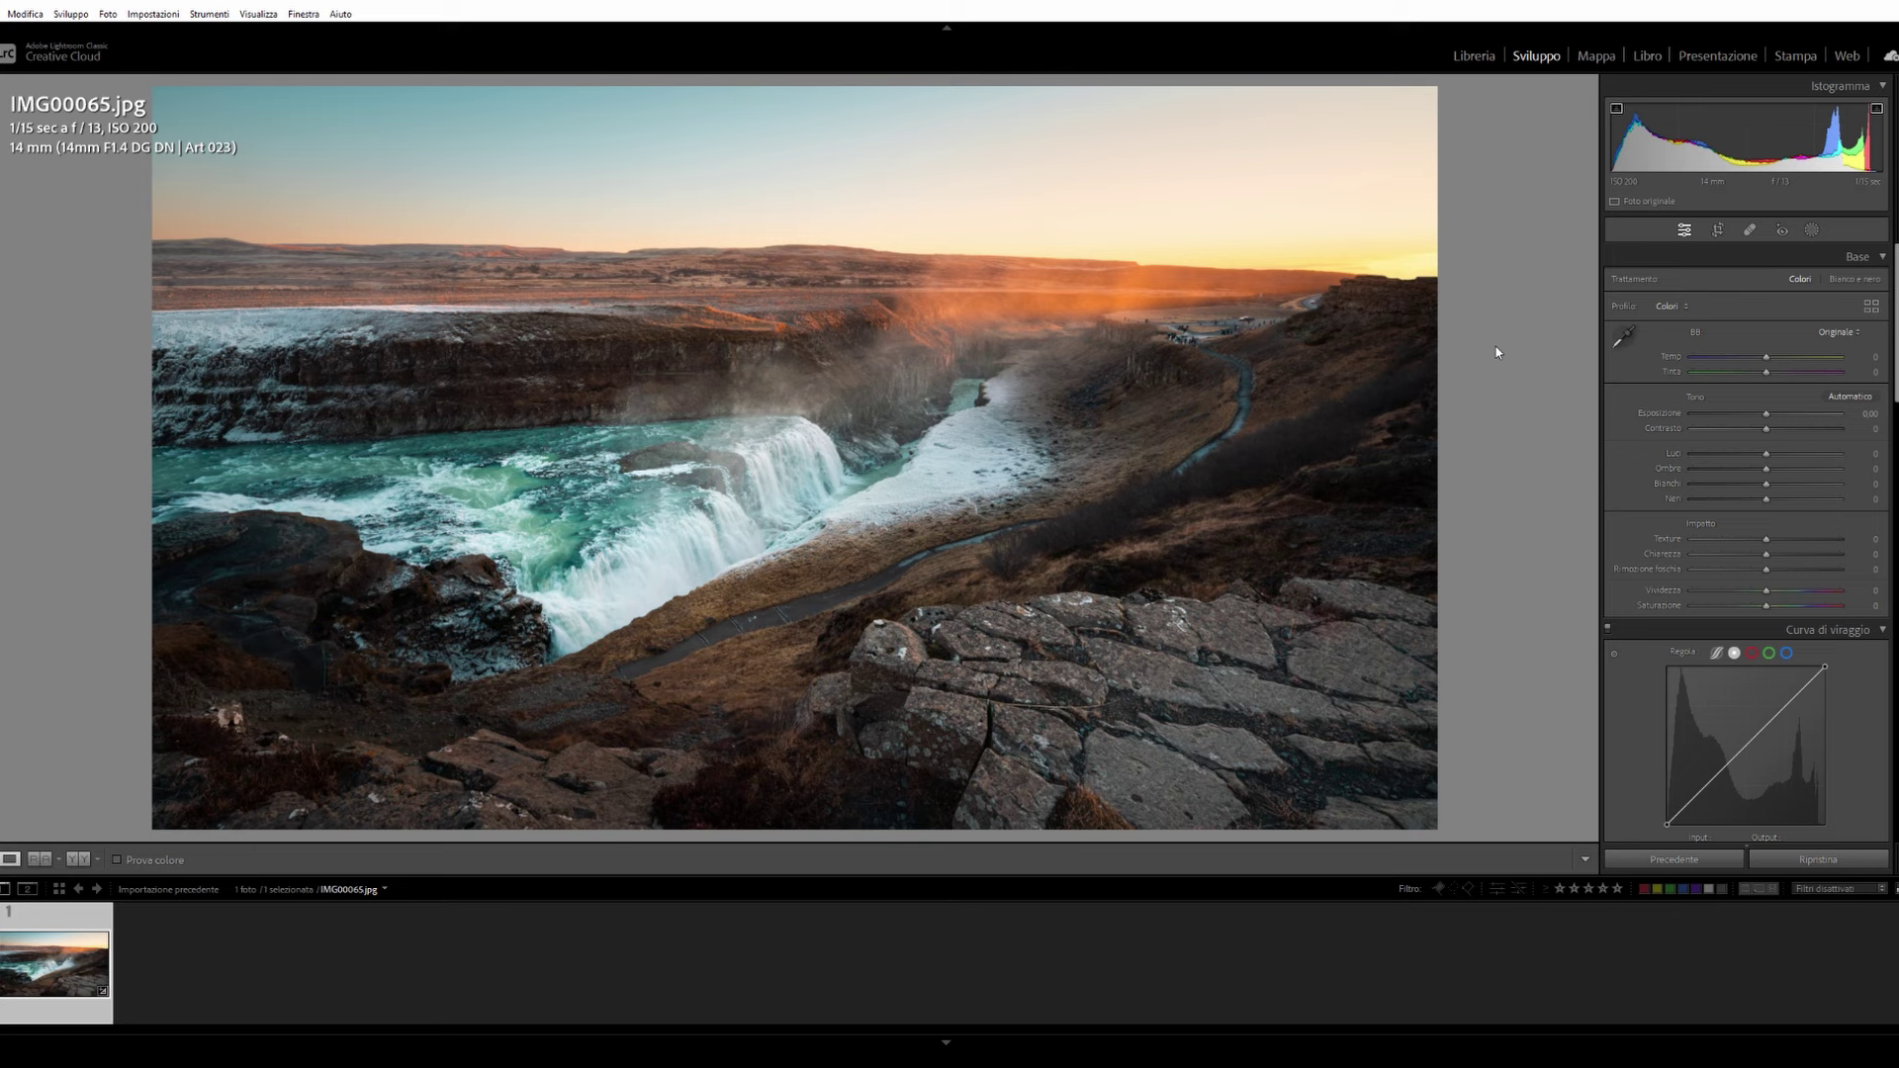
left_click(1085, 263)
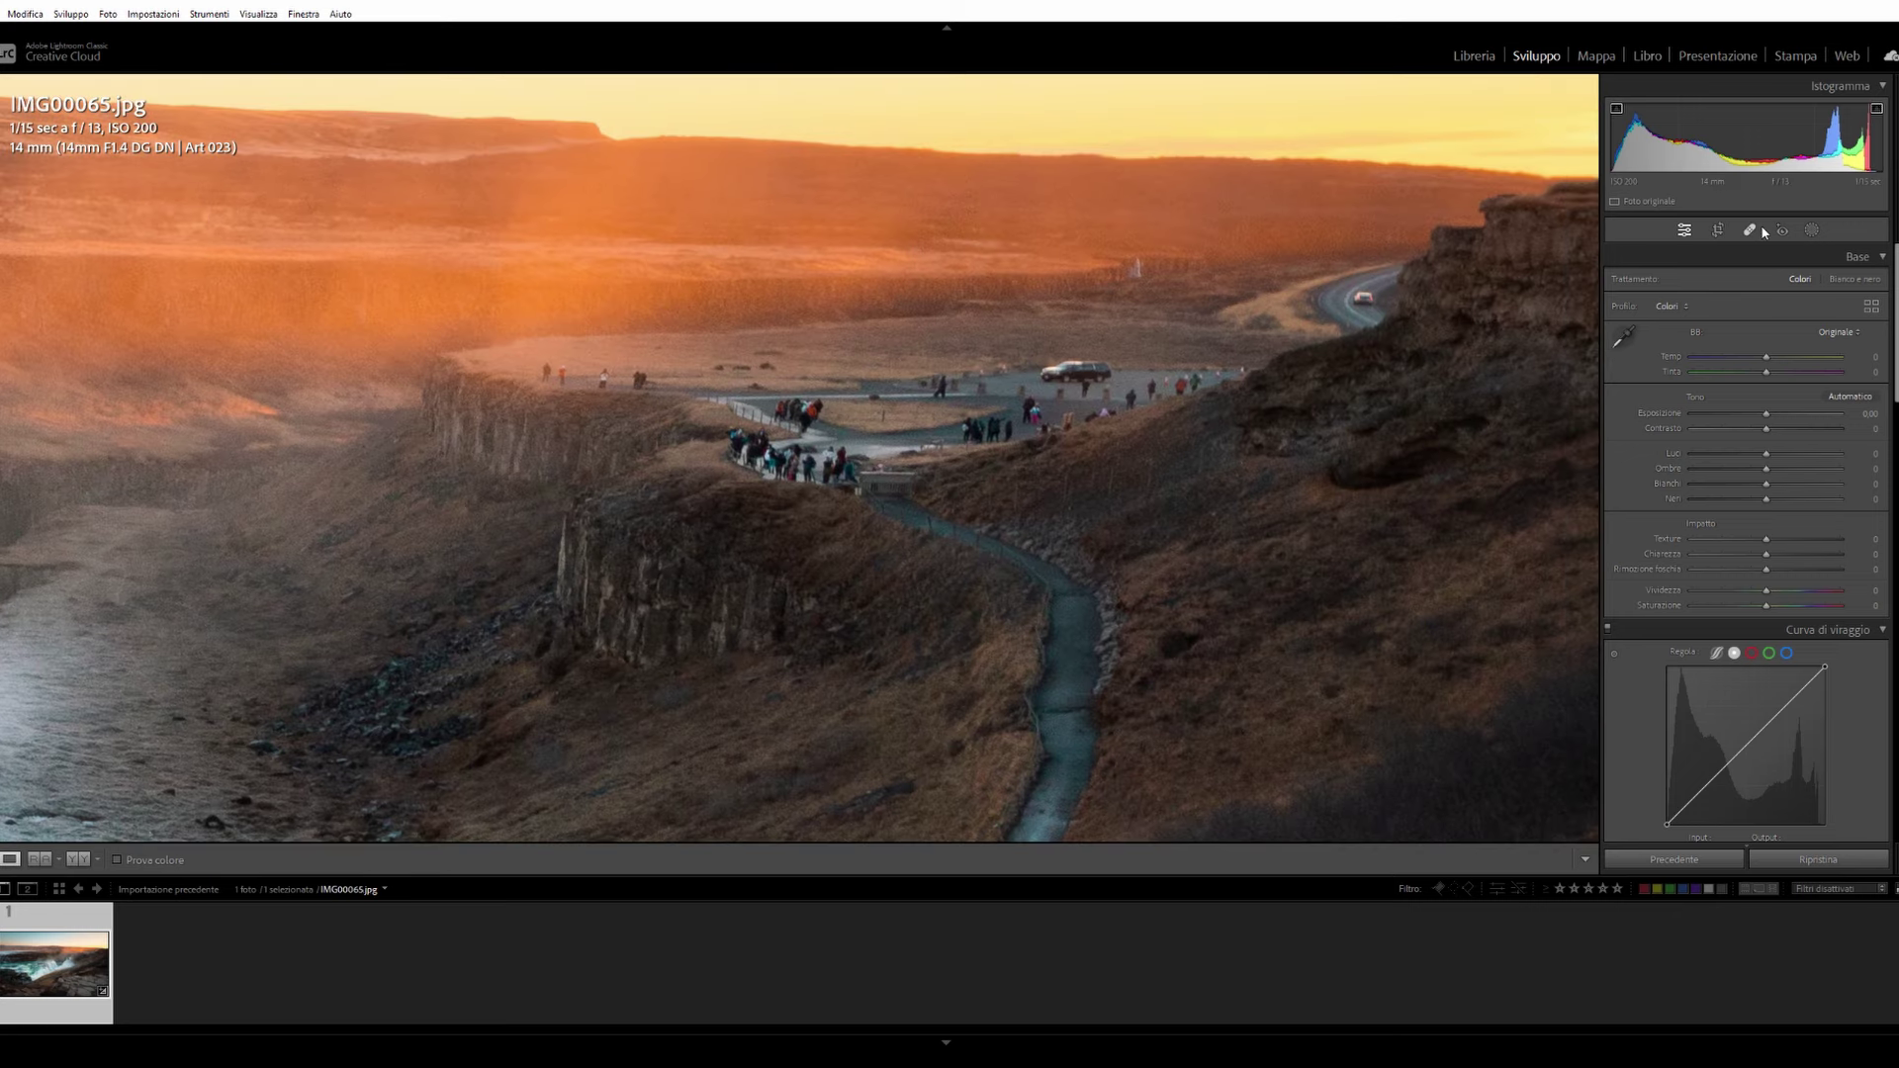
left_click(1750, 229)
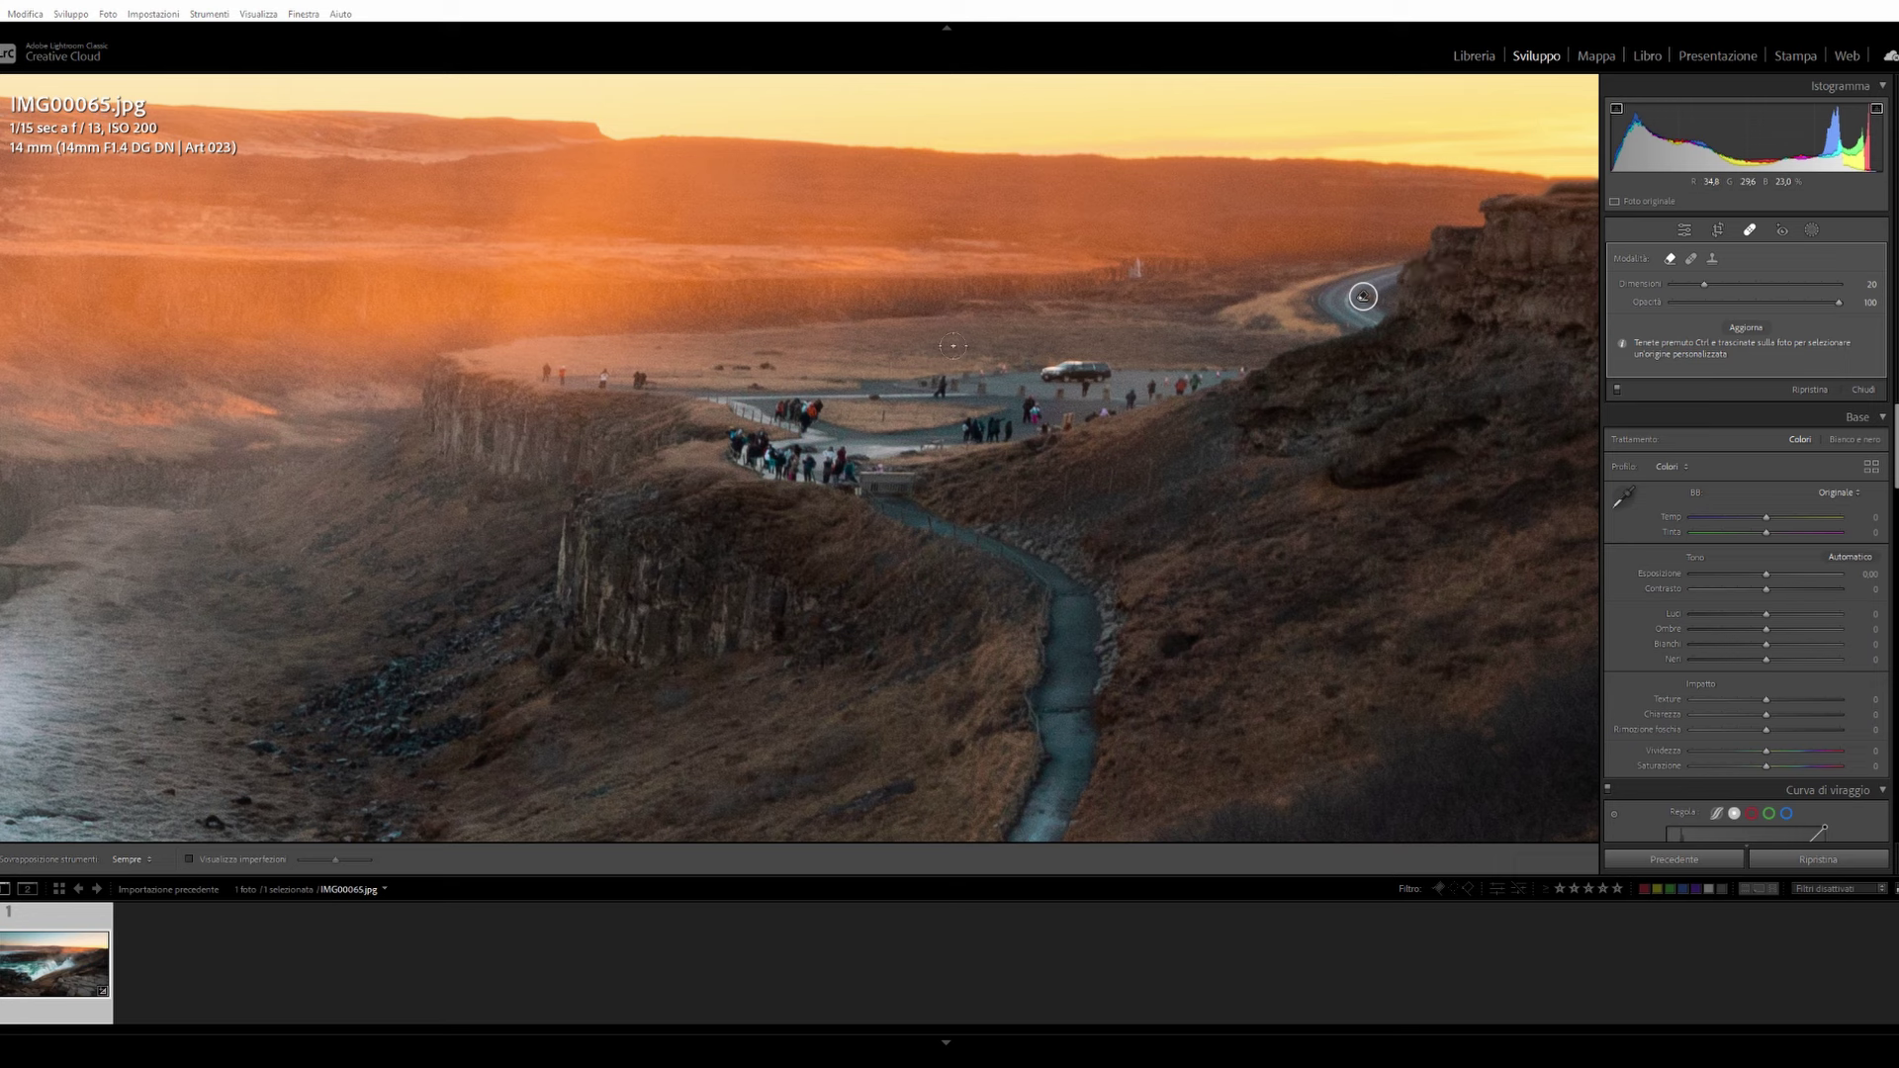
left_click(540, 374)
left_click(561, 376)
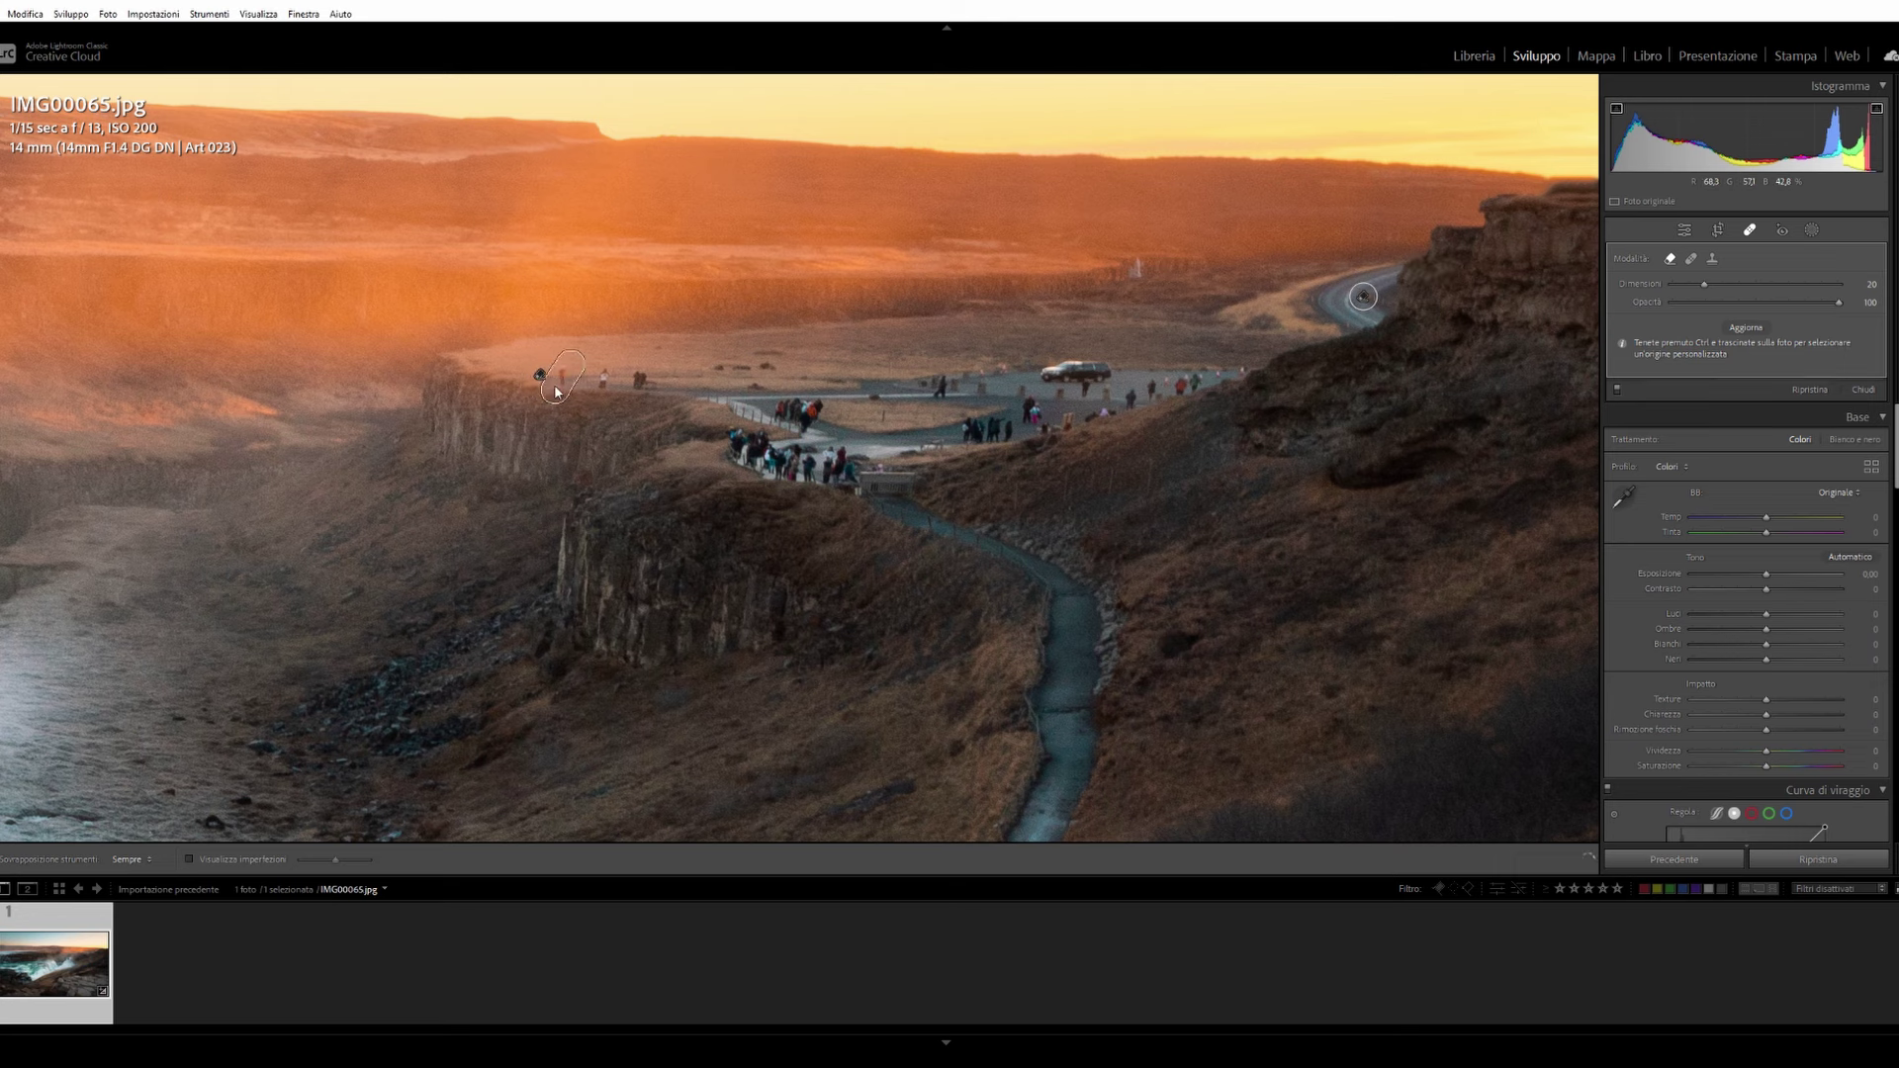
left_click(605, 364)
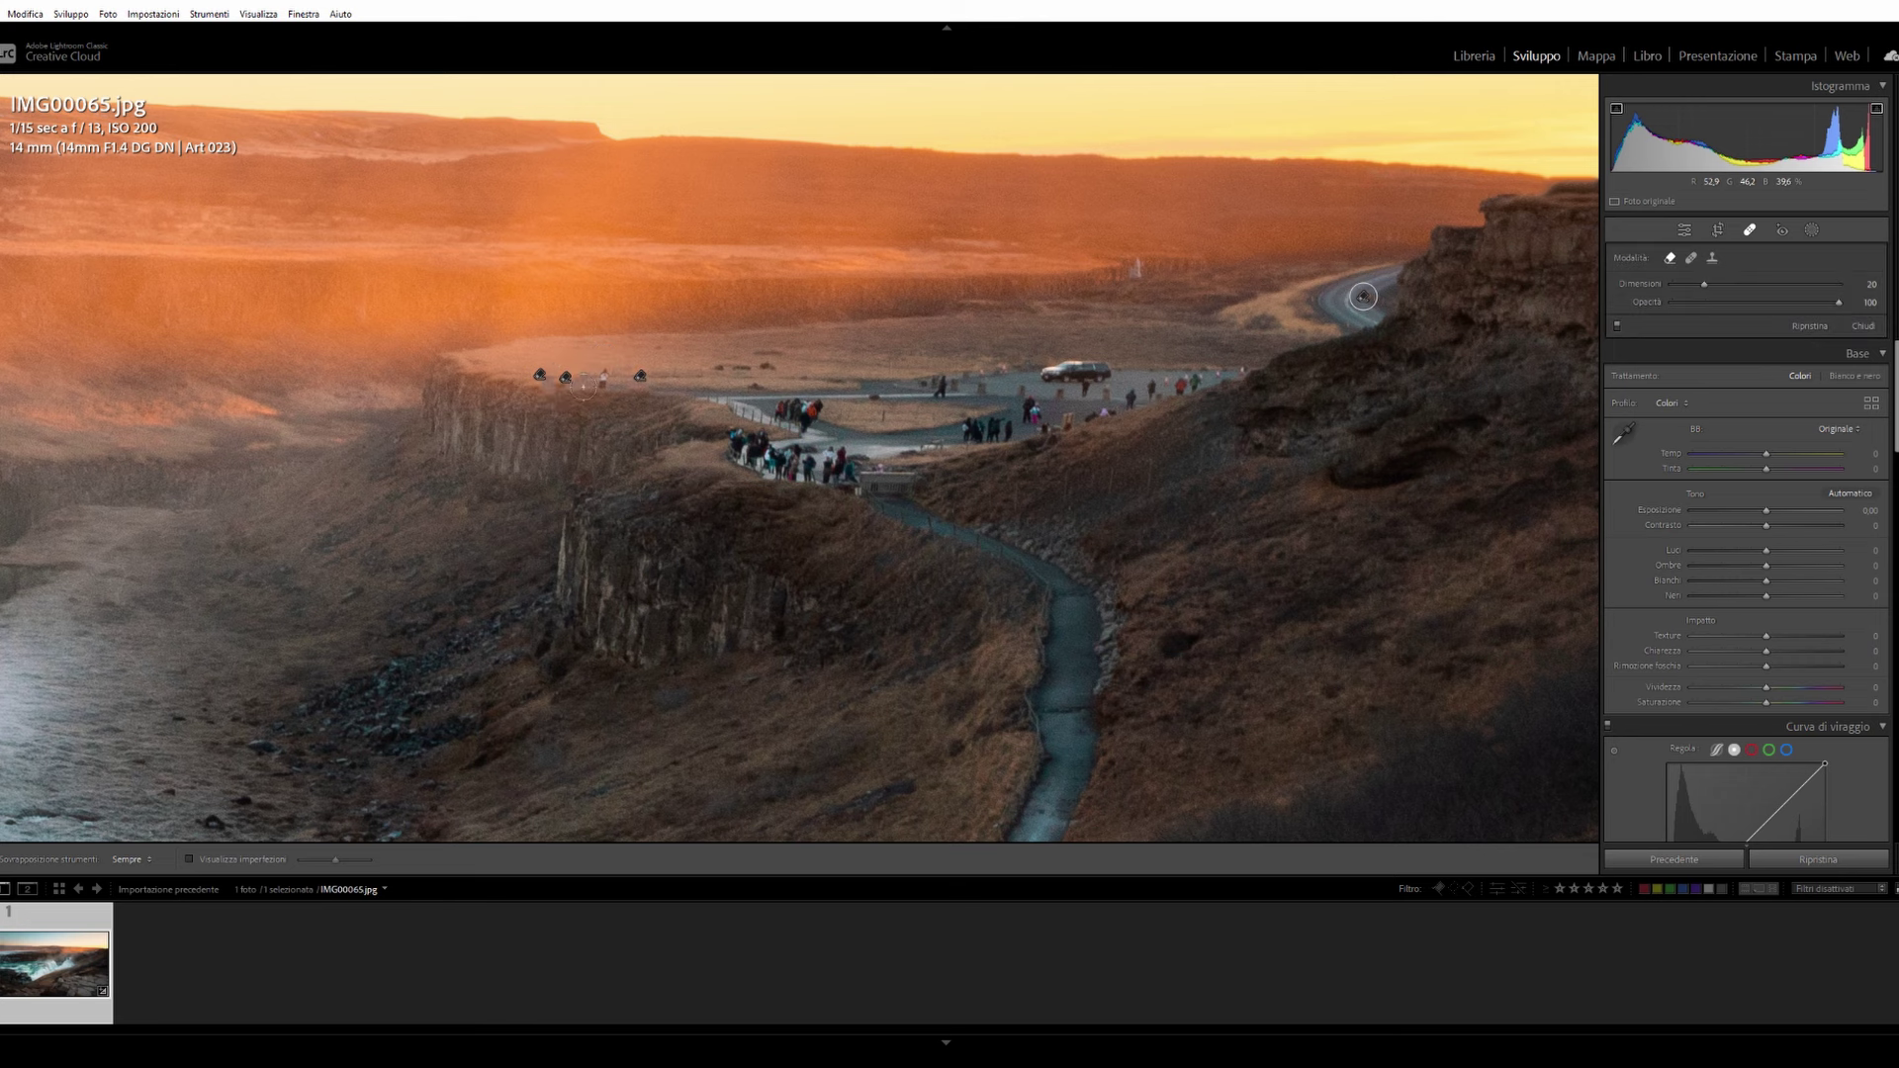
left_click(603, 377)
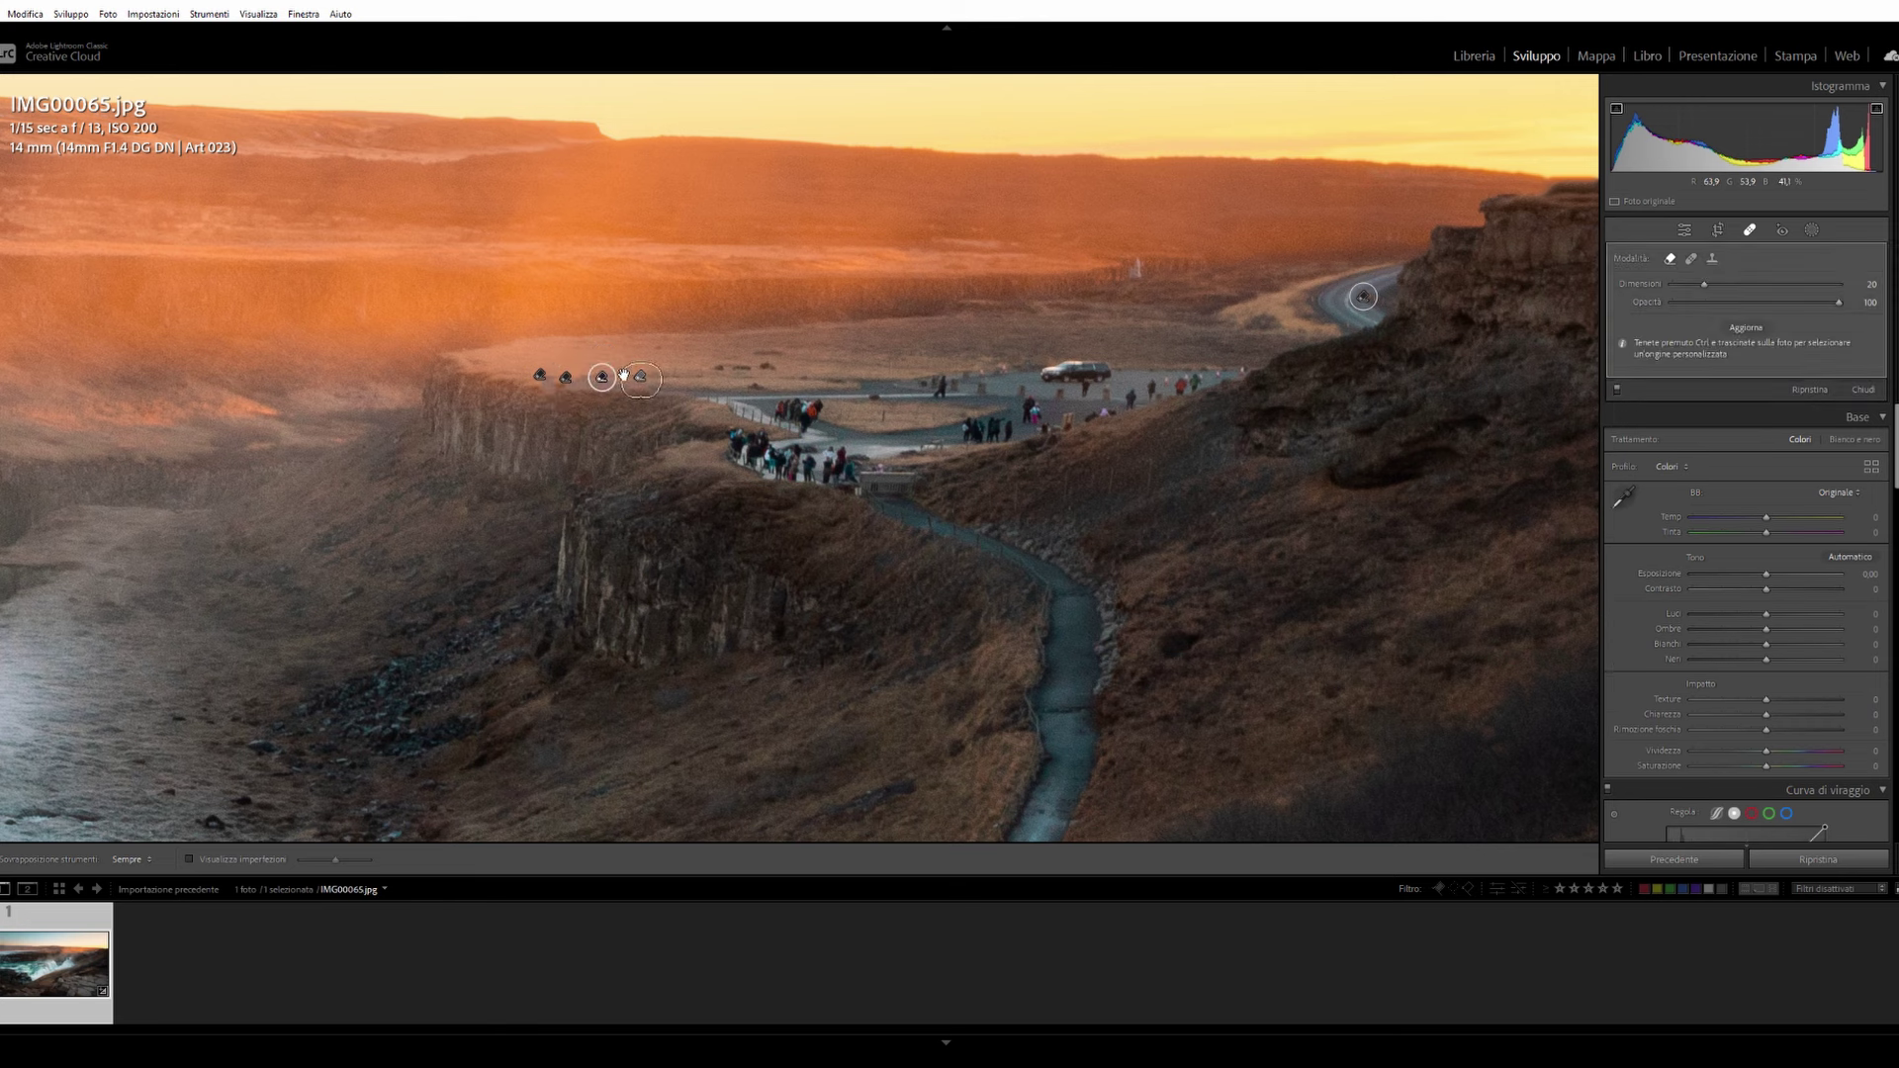
Step: Close the Remove tool and view the whole finished waterfall photo at Fit
left_click(1684, 229)
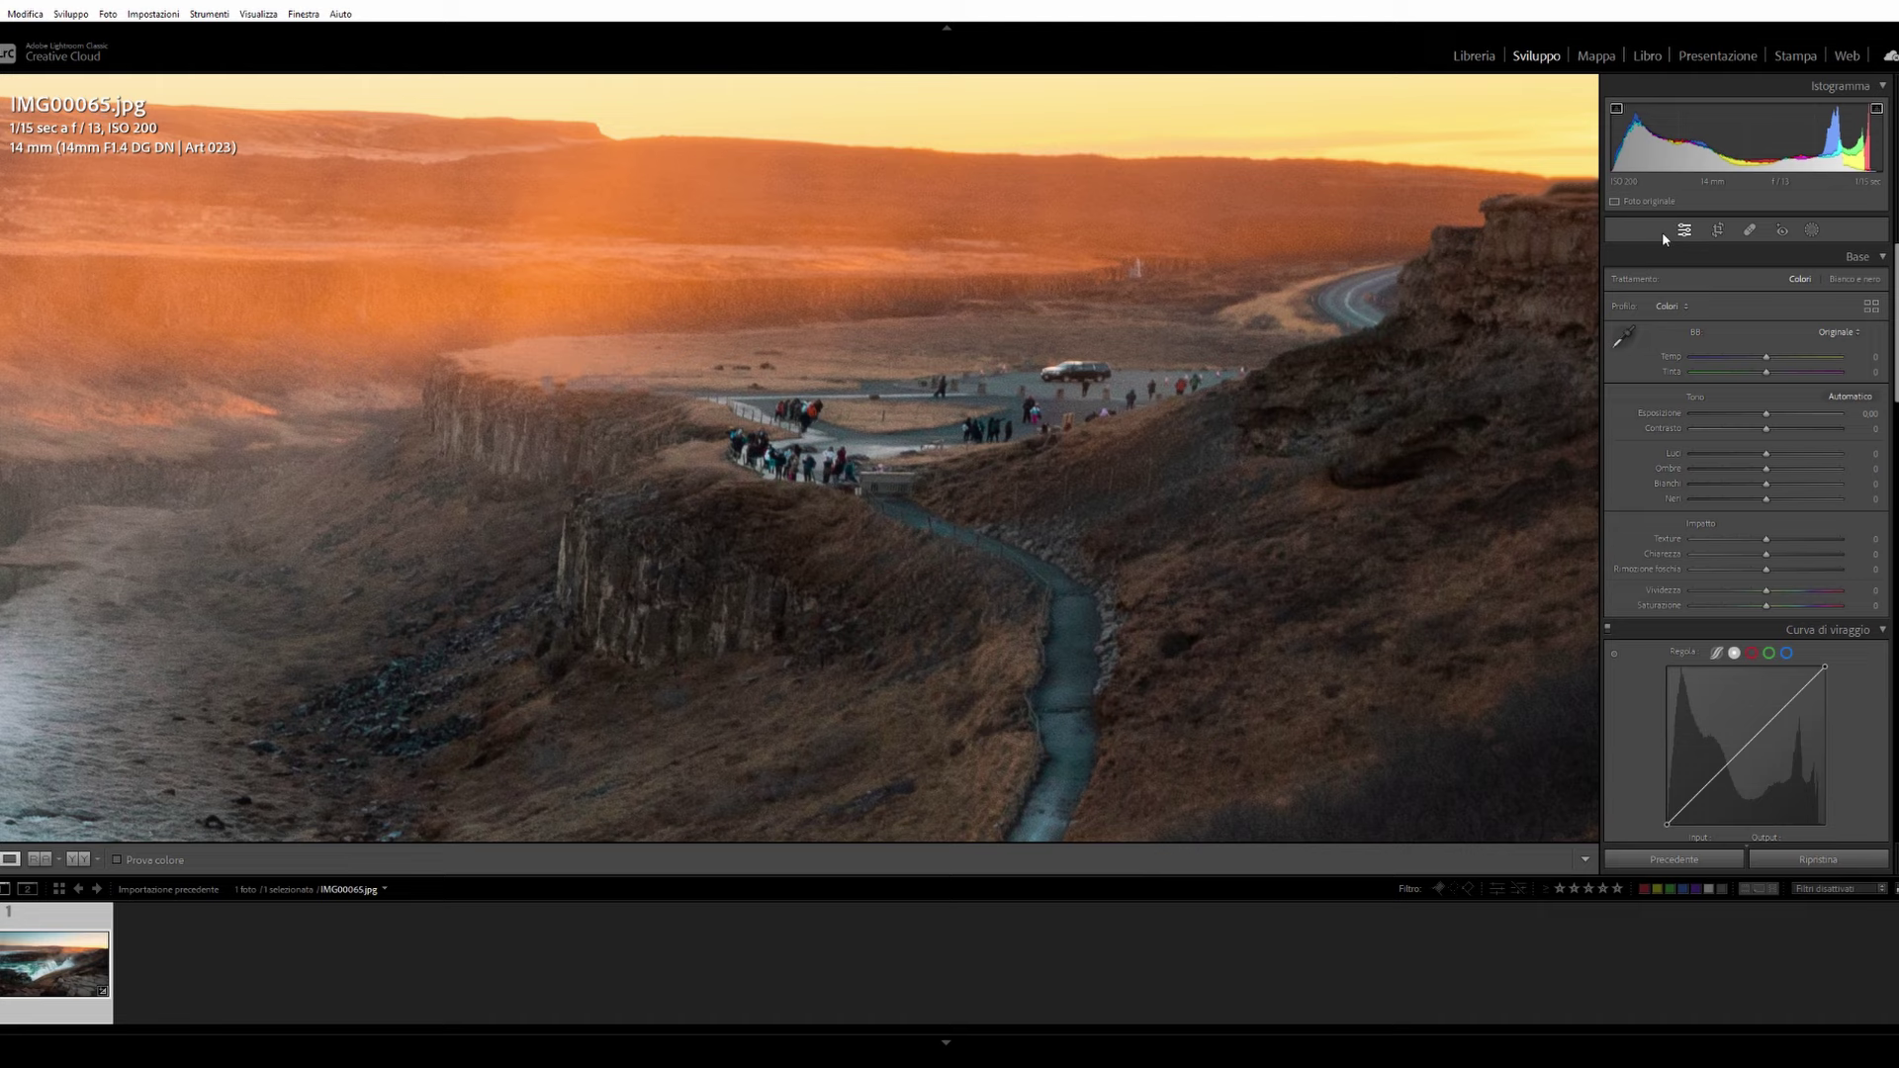
left_click(1086, 442)
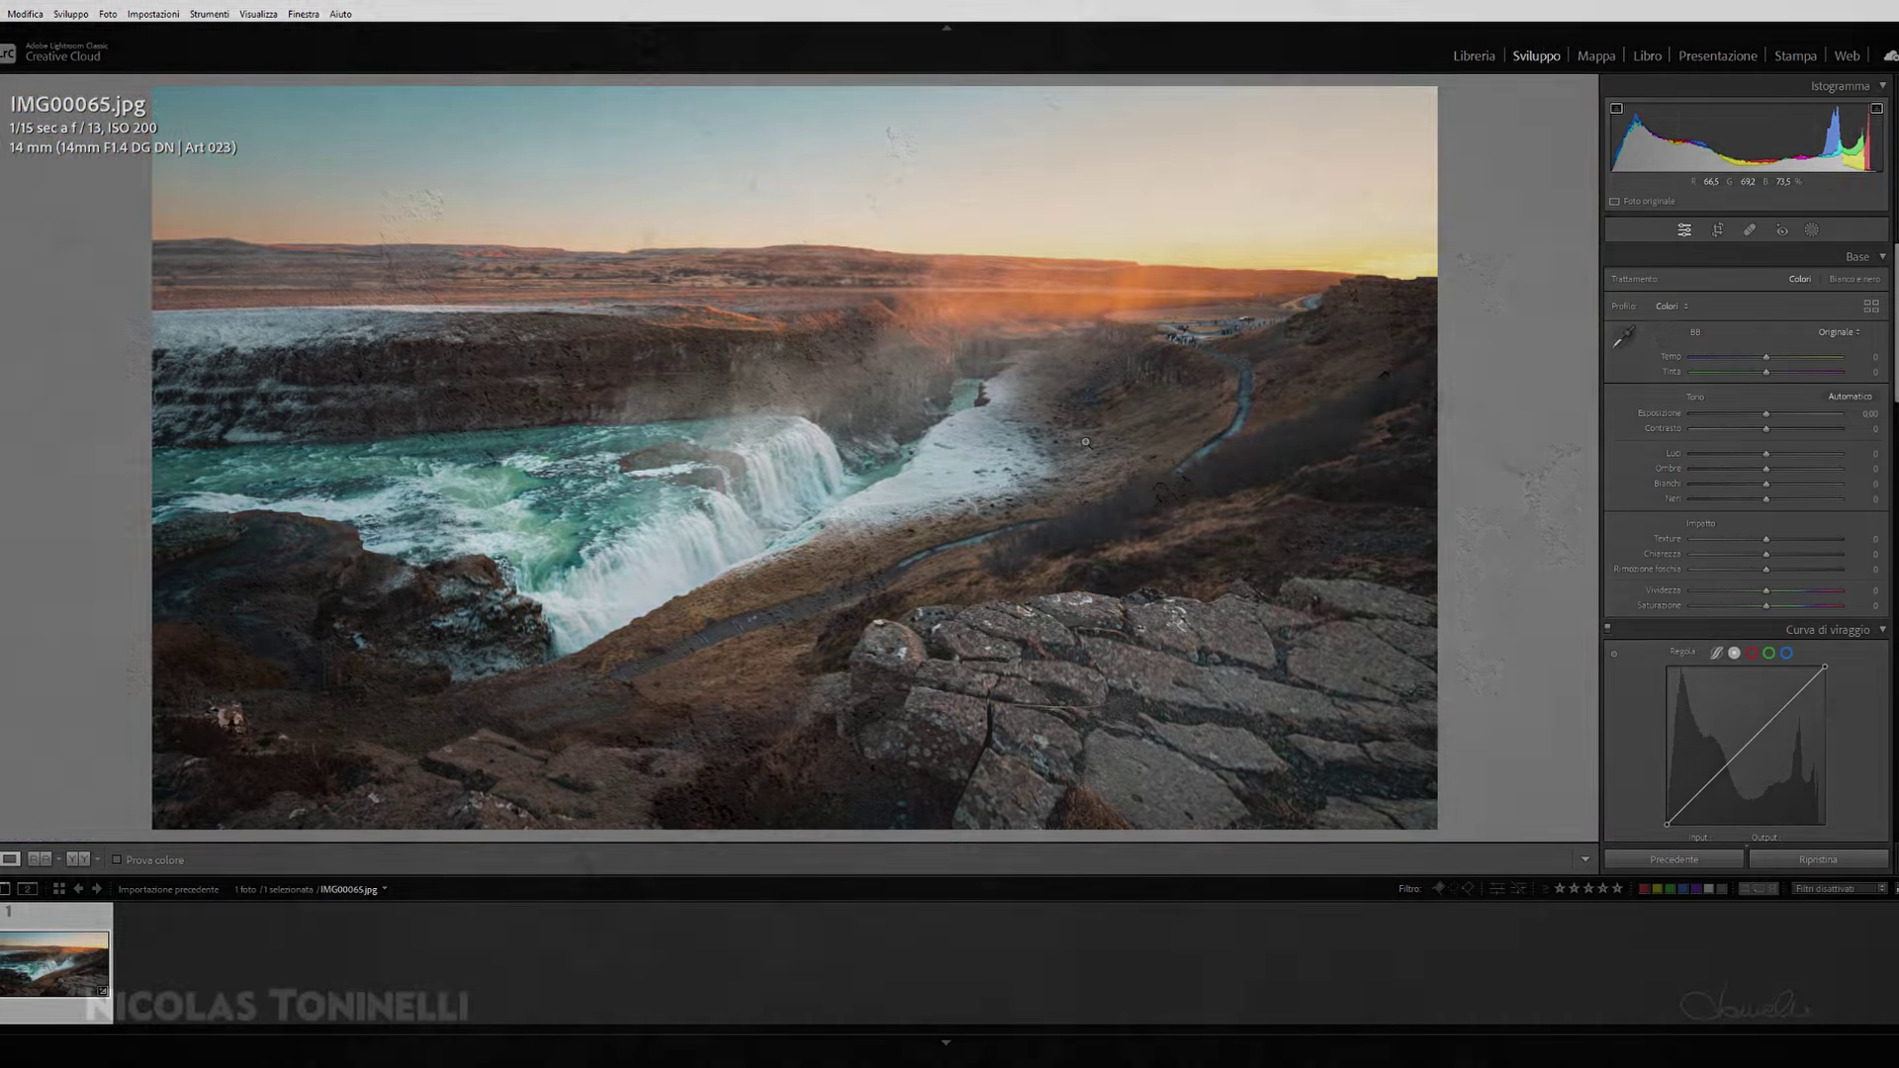